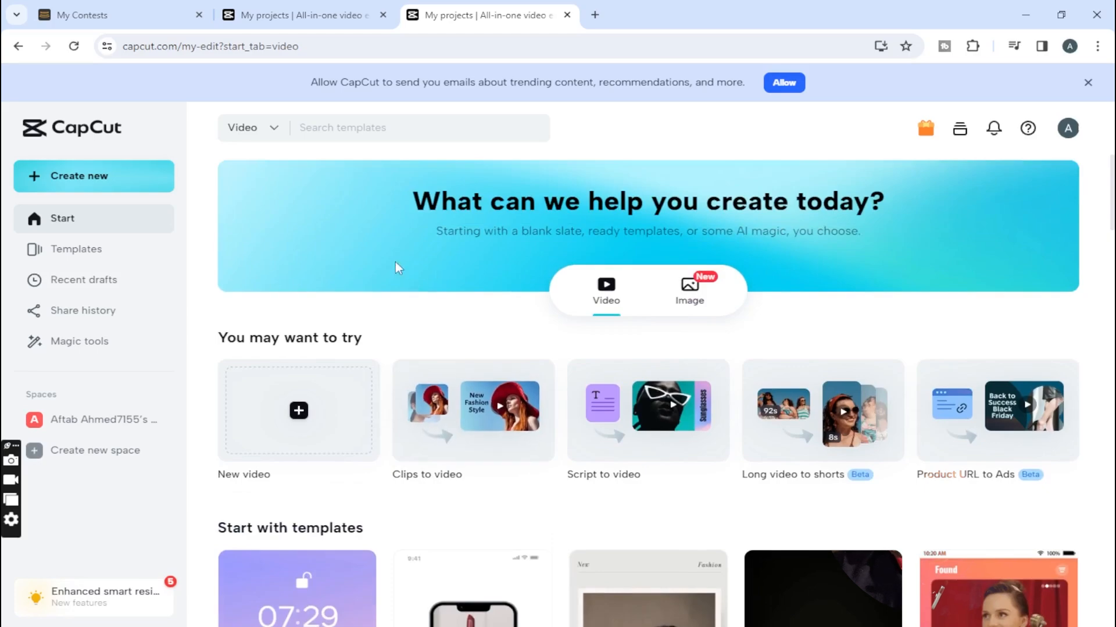
Start a project from the "Elegant ins template for clothing and accessories" video template and play its preview.
scroll(984, 359, "down", 9)
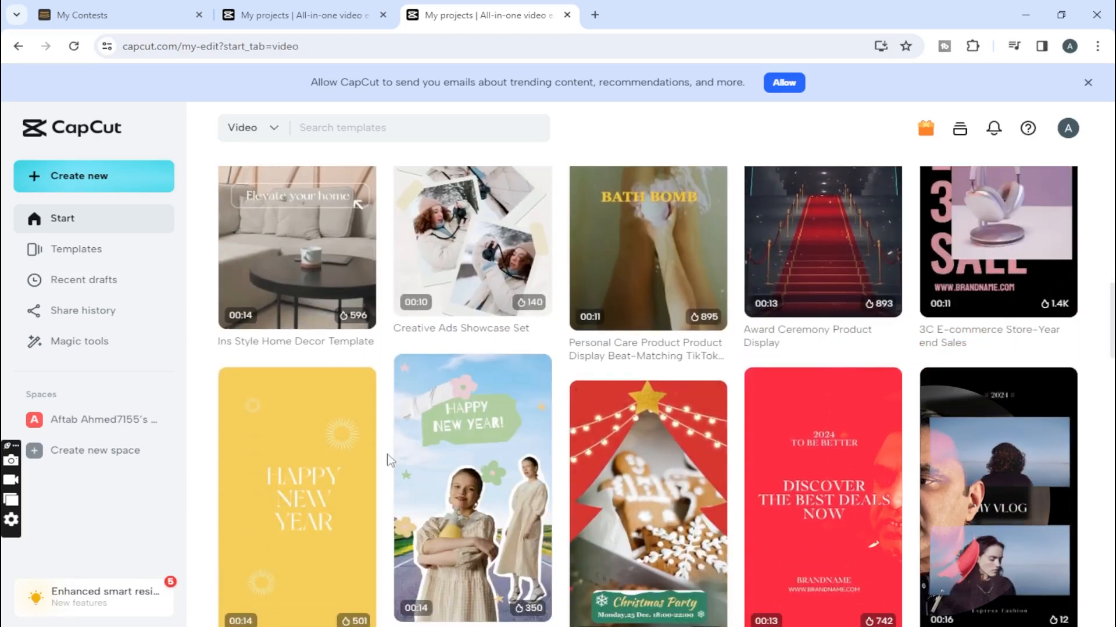
scroll(588, 399, "up", 5)
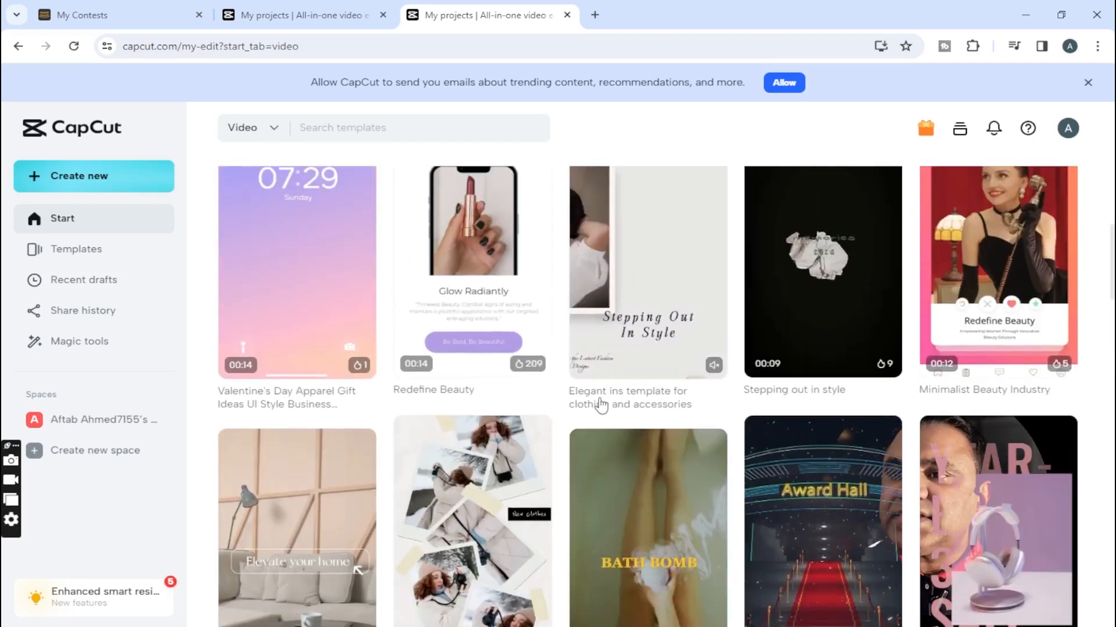
left_click(644, 250)
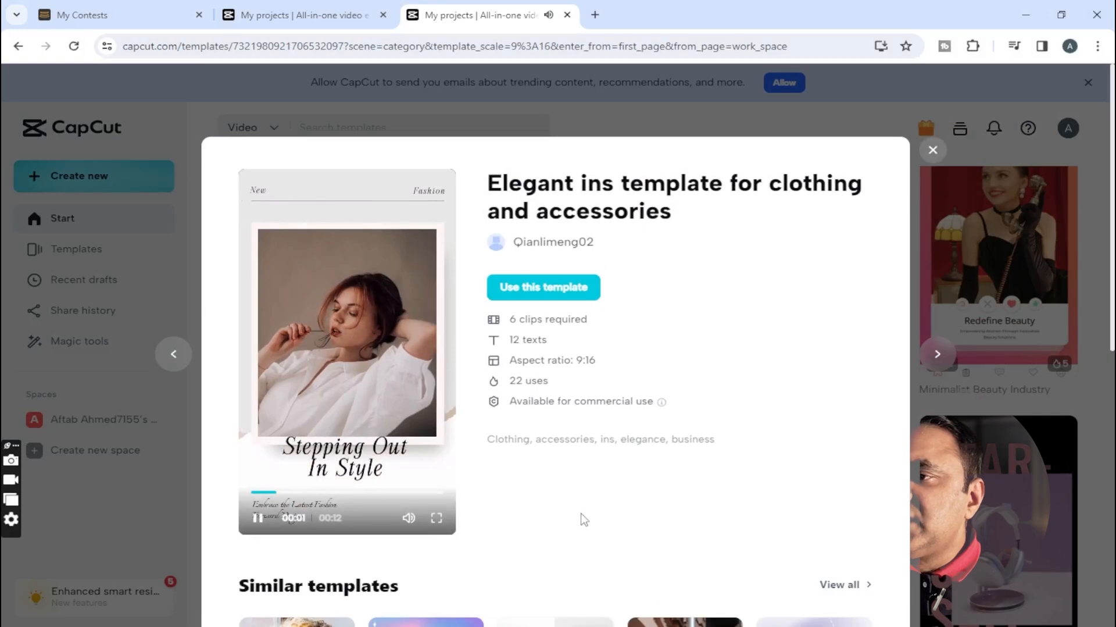
scroll(610, 512, "down", 1)
left_click(534, 217)
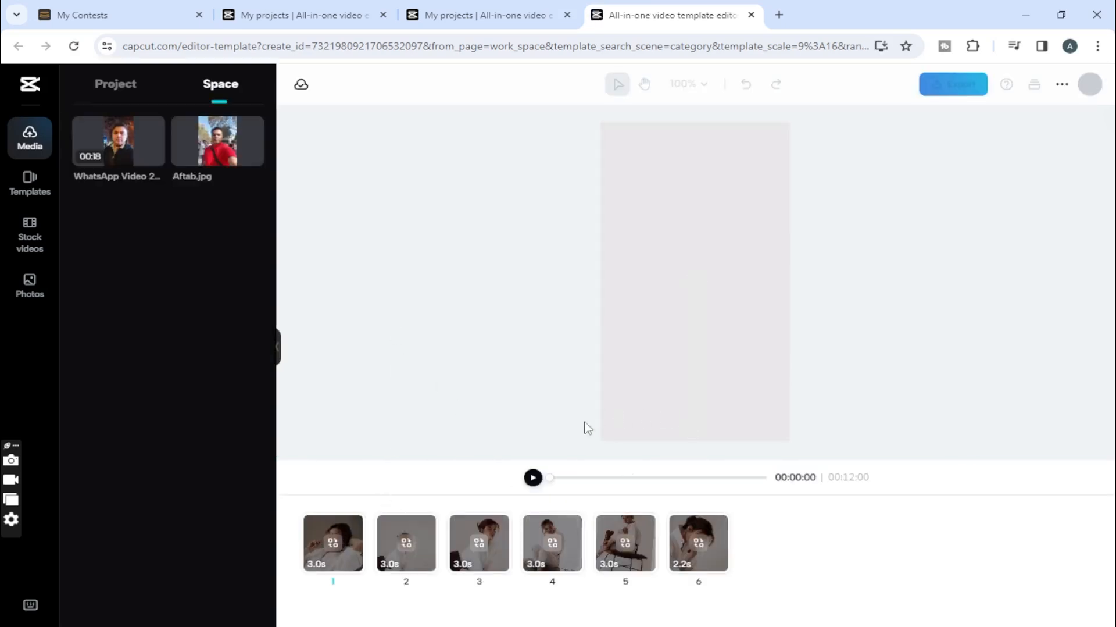
left_click(532, 478)
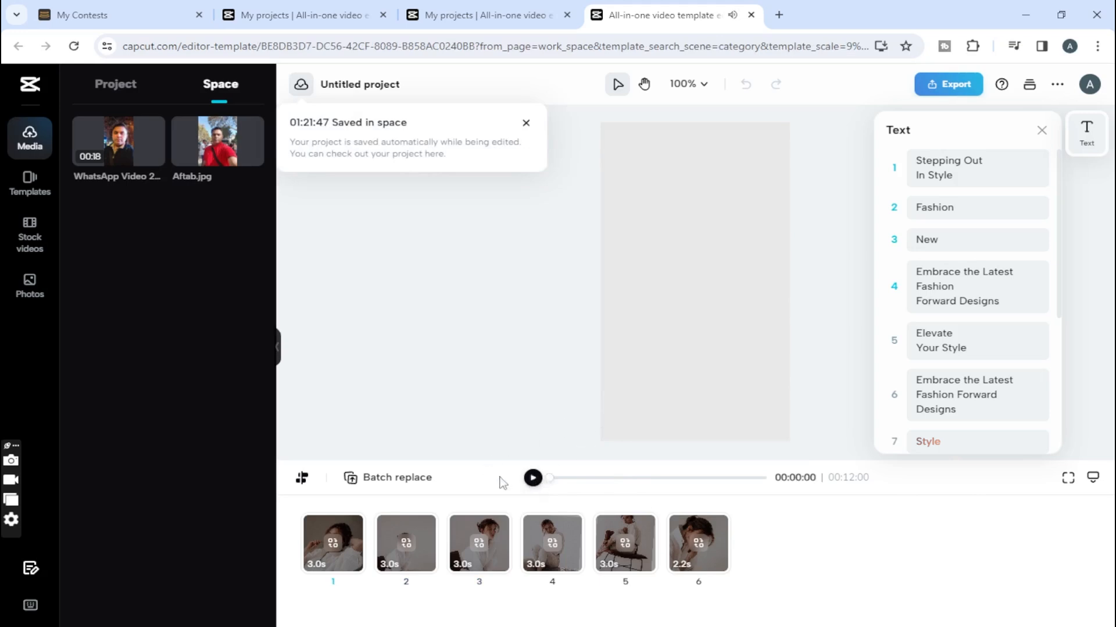
Replace the template's first clip with the WhatsApp video stored in the space and play the result.
left_click(335, 544)
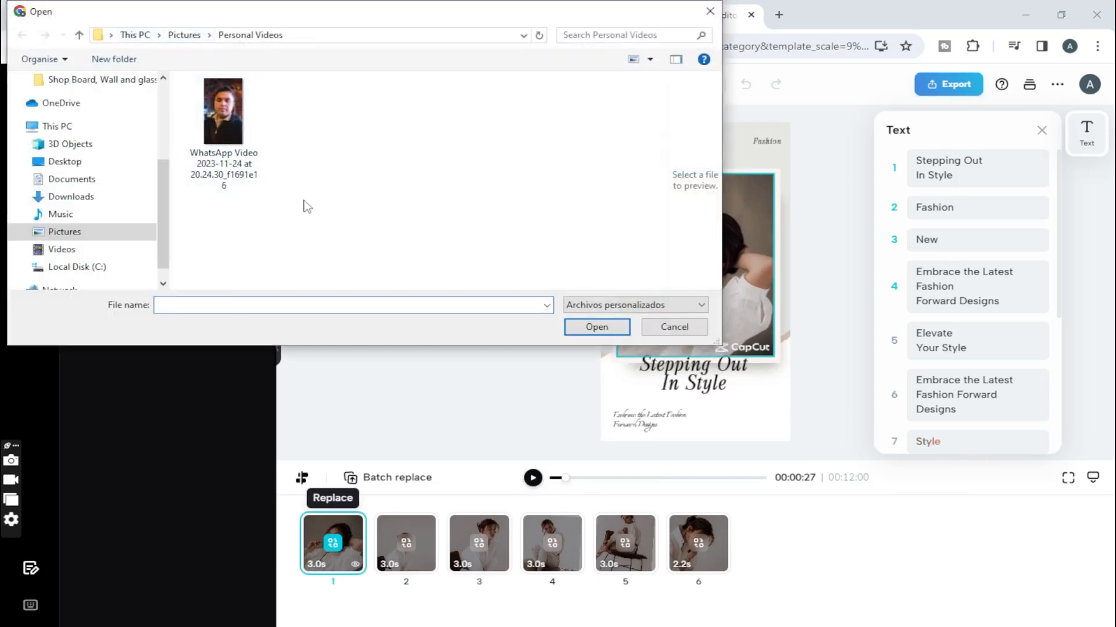
left_click(673, 329)
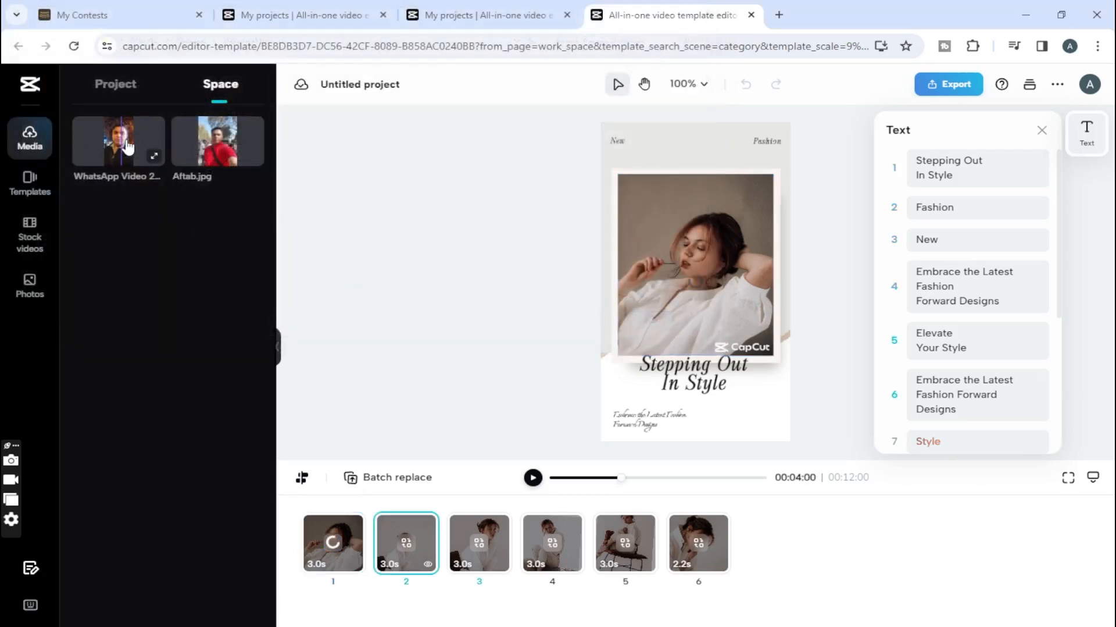
left_click(126, 147)
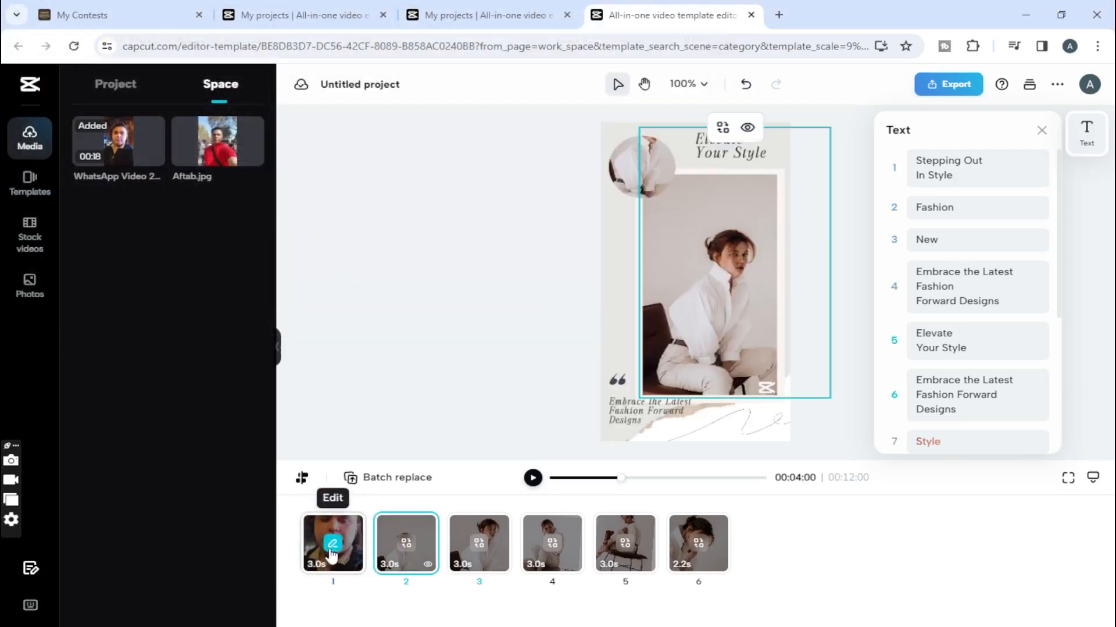
left_click_drag(563, 478, 540, 485)
left_click(539, 479)
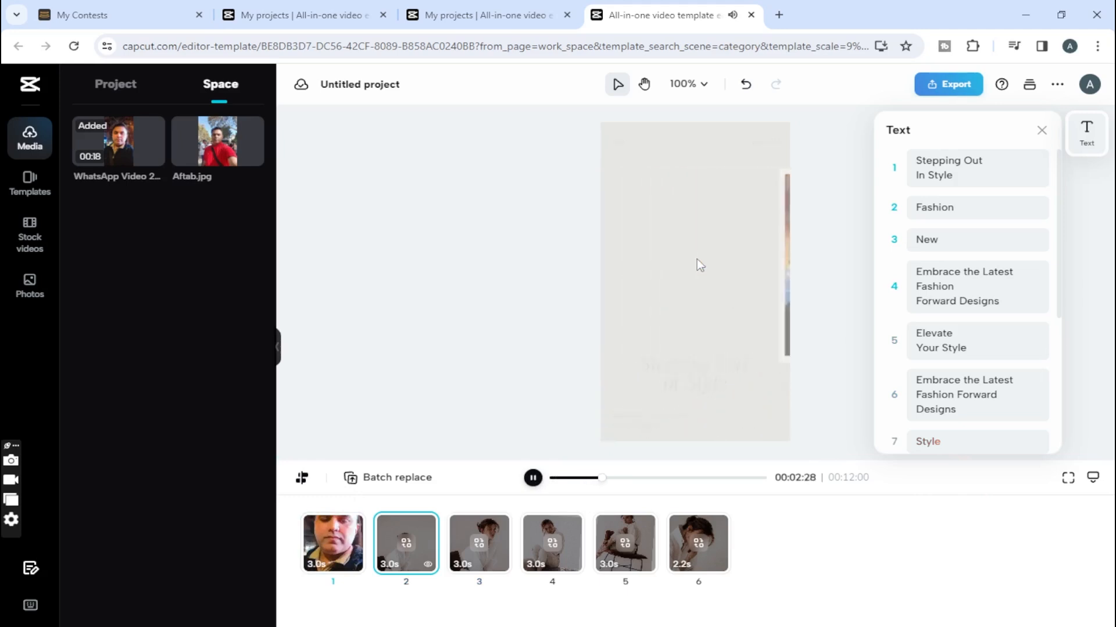
left_click(730, 354)
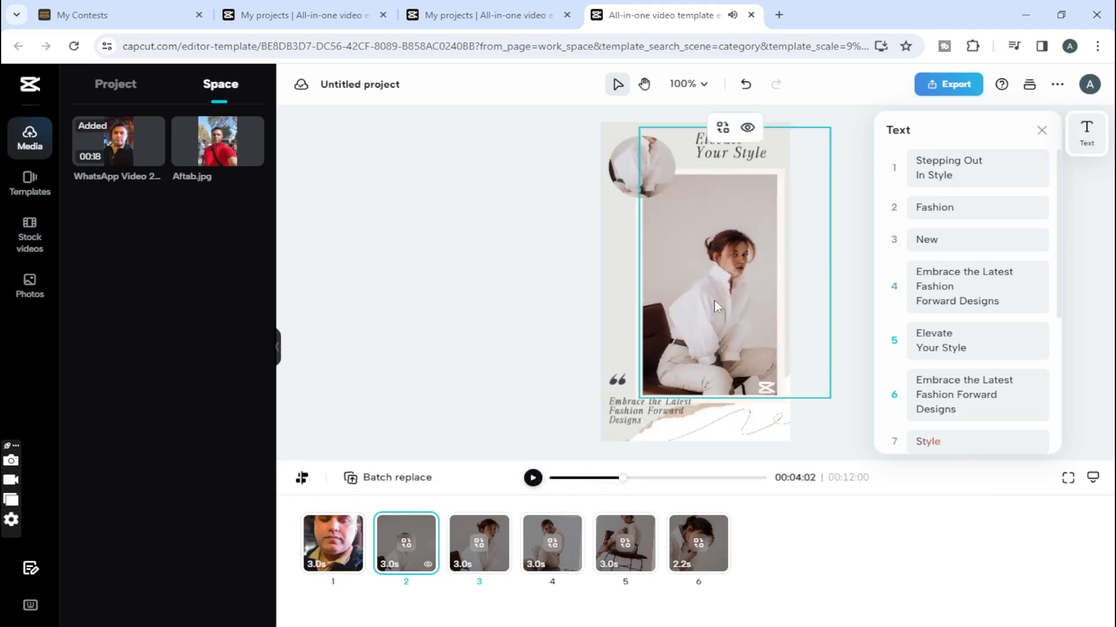
Replace the template's second clip with the JPG photo stored in the space and play the video from the start.
left_click(407, 547)
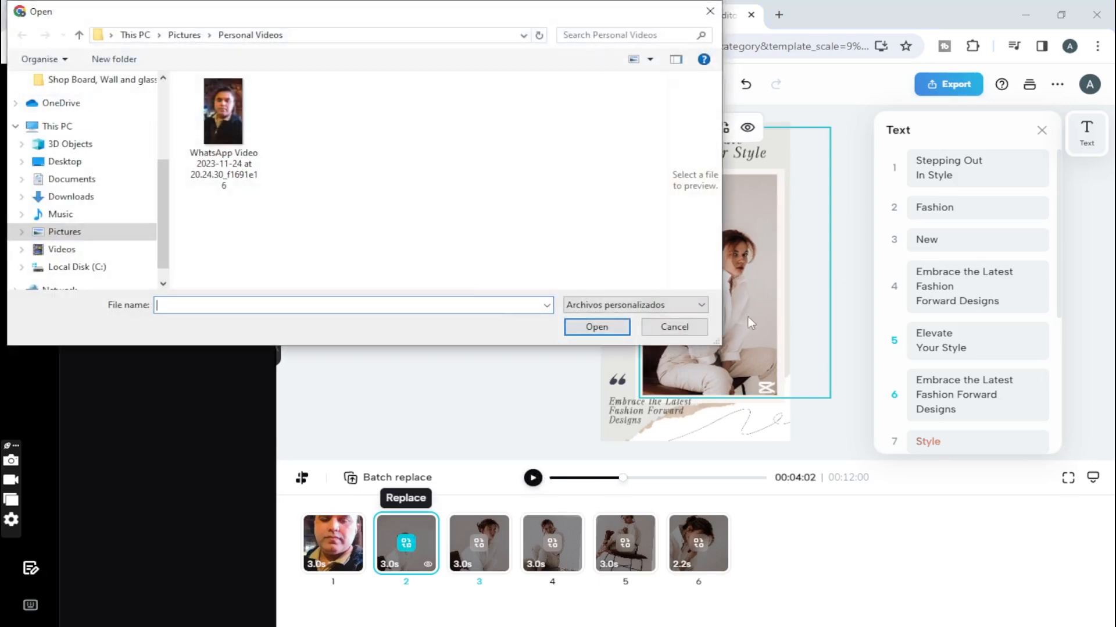
left_click(675, 327)
left_click(230, 155)
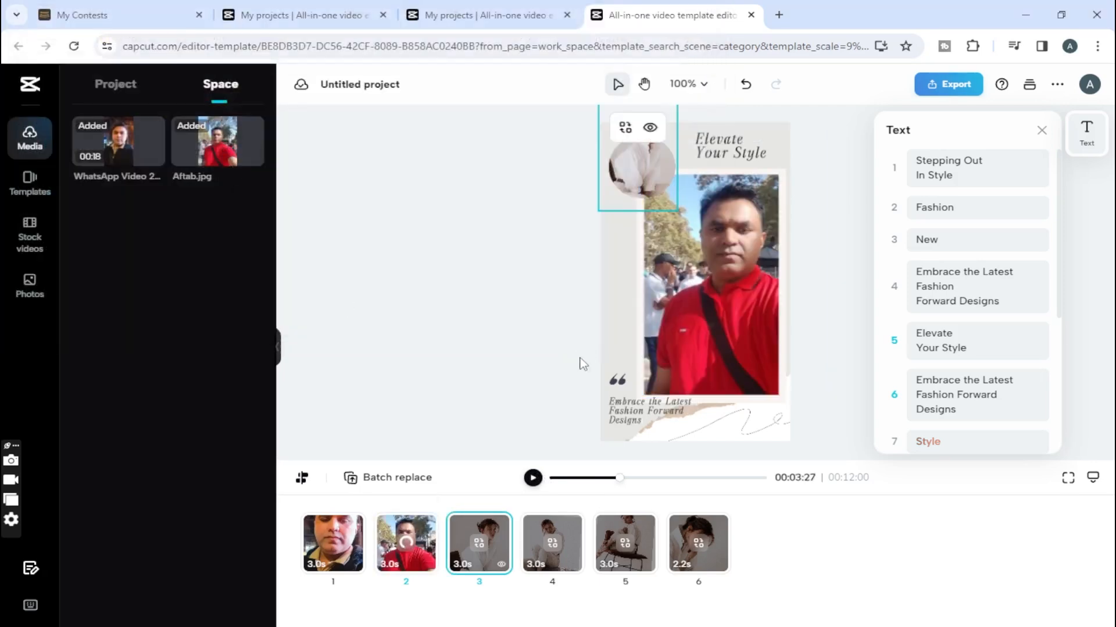
left_click_drag(618, 478, 539, 481)
left_click(533, 478)
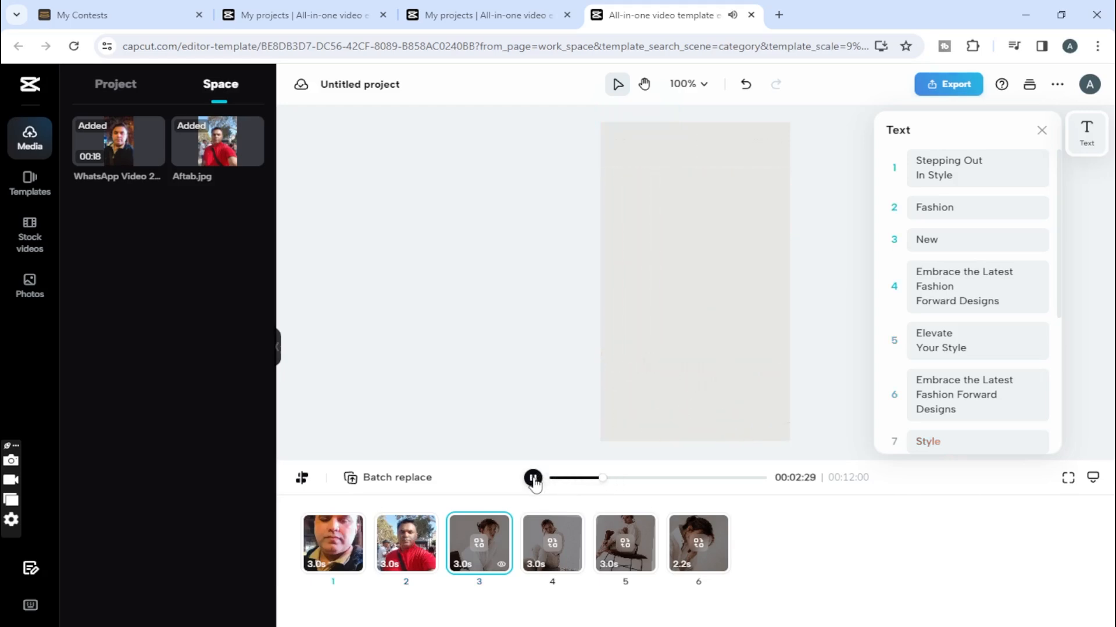
left_click(533, 478)
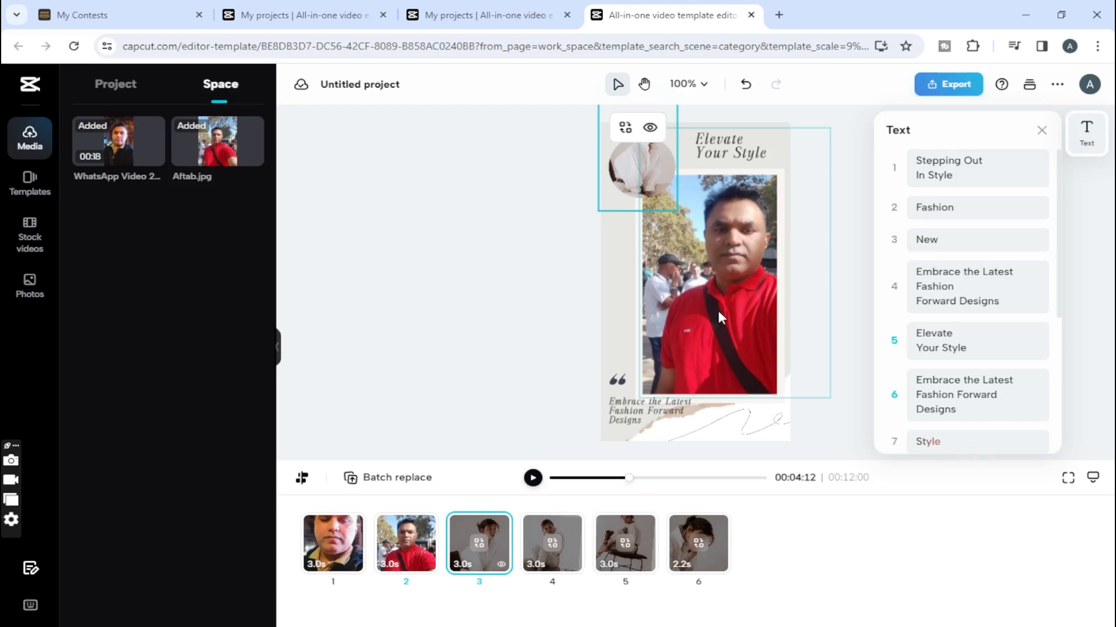
Open the template video's export option, switch to the CapCut desktop app and create a new project.
left_click(954, 87)
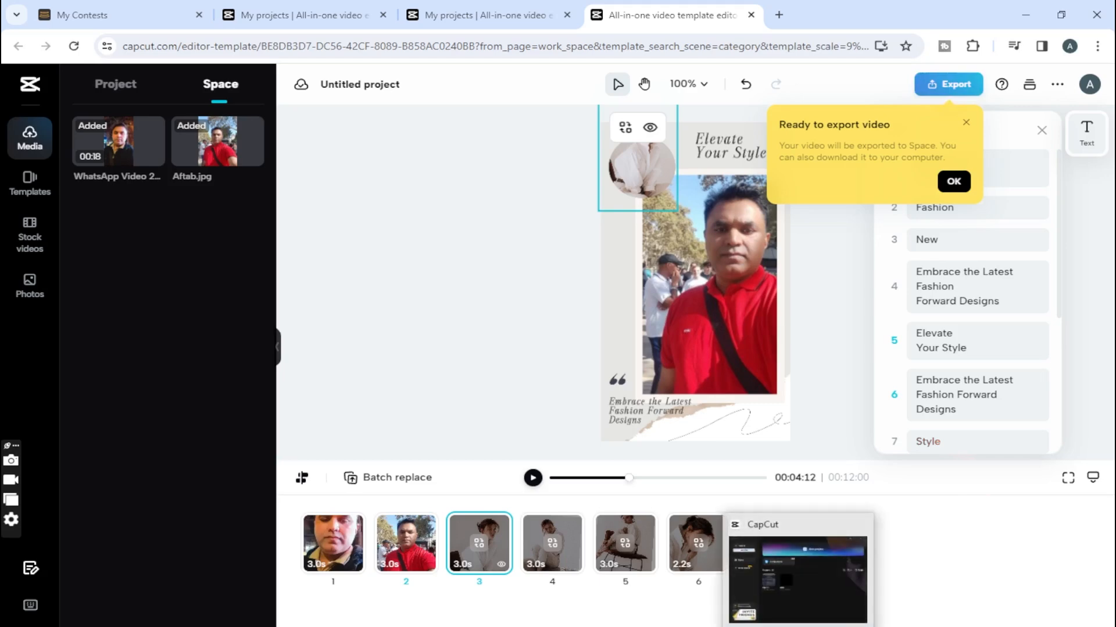
left_click(801, 625)
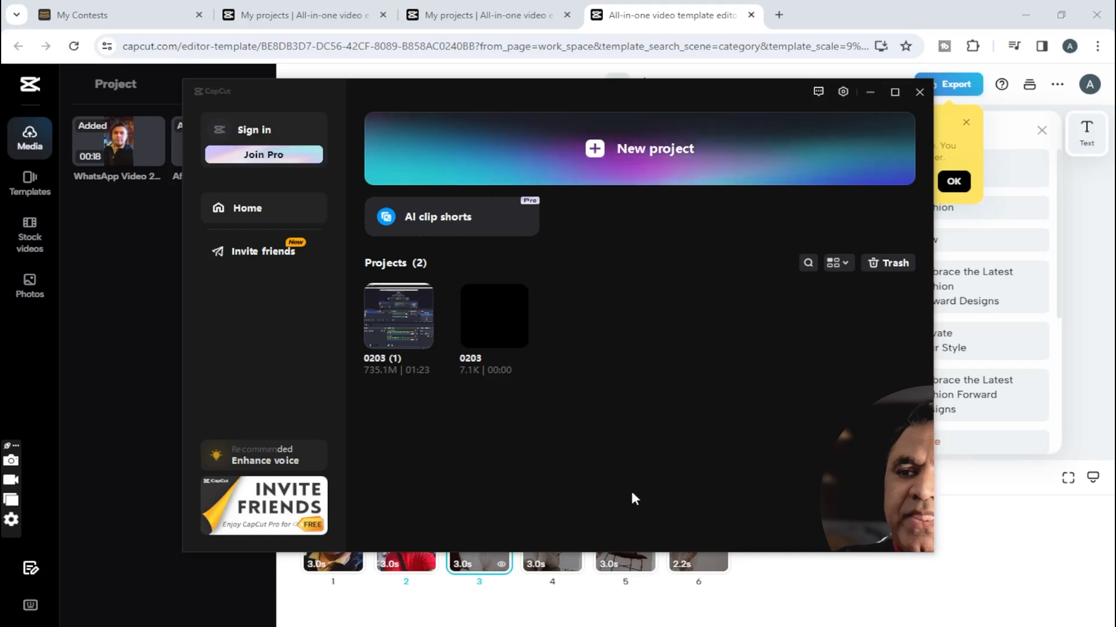
left_click(661, 153)
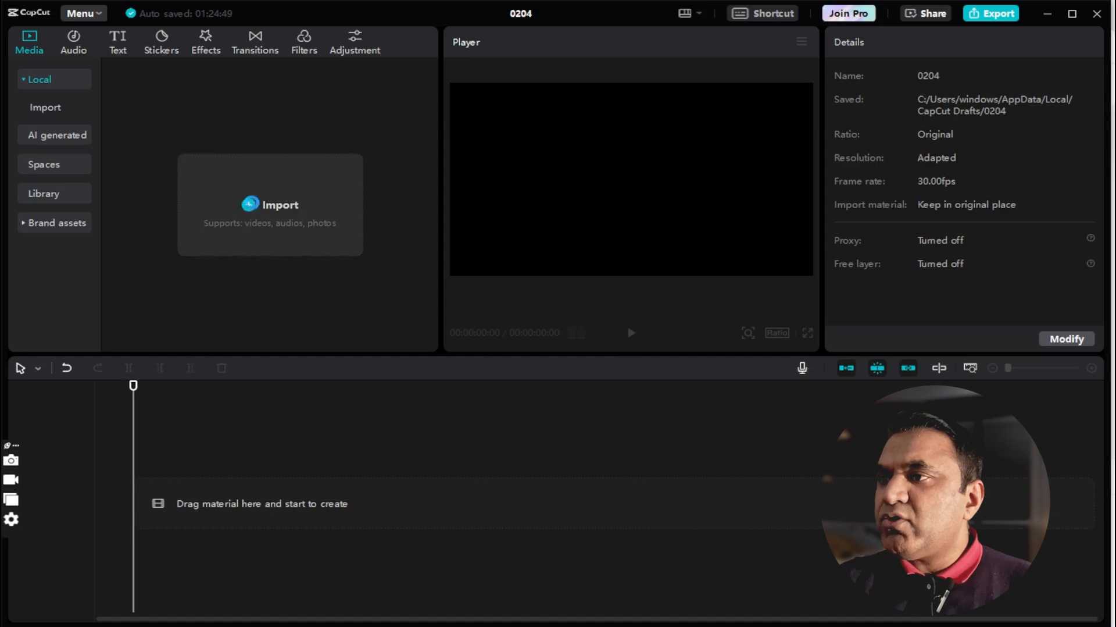
Import all clips from the mixkit color-correction file through video (2160p) in the Video Download B roll folder.
left_click(253, 208)
left_click(229, 135)
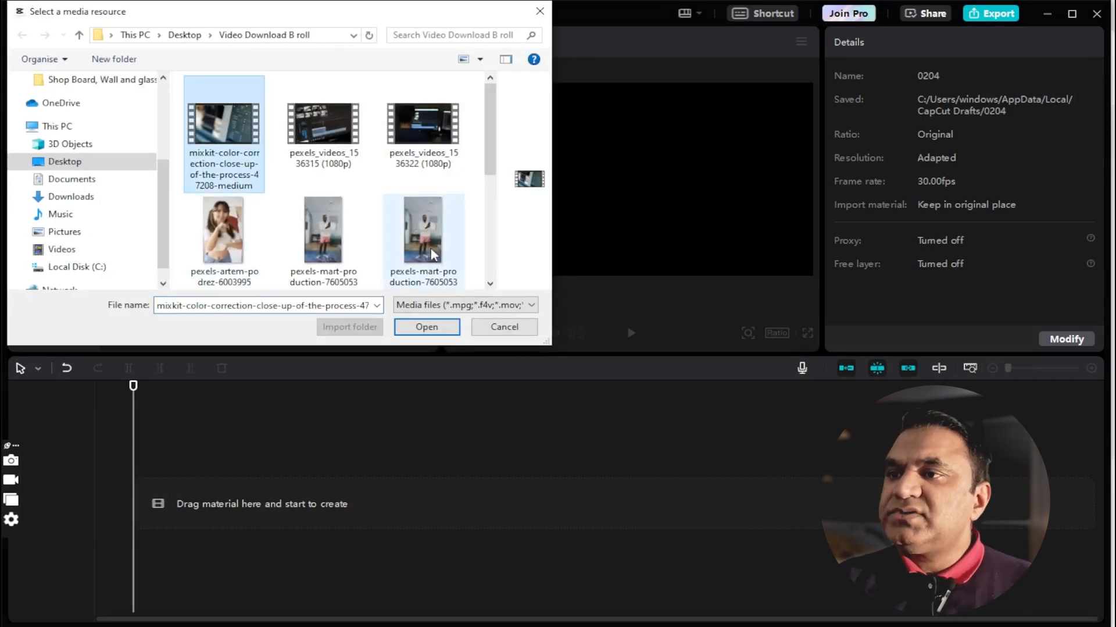
scroll(430, 254, "down", 5)
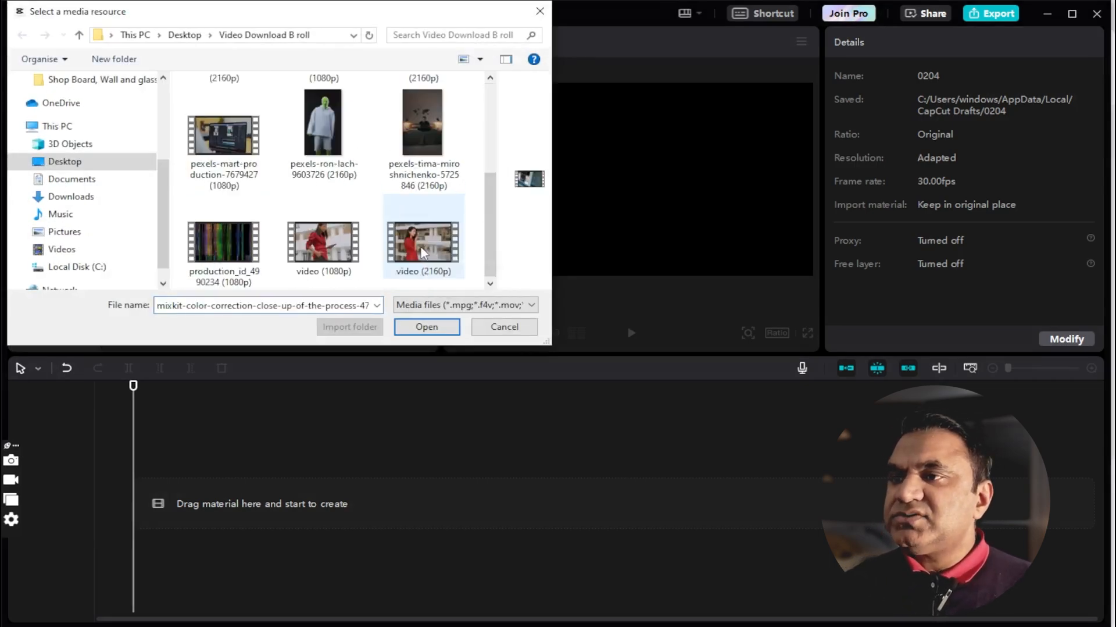
left_click(424, 241, "shift")
left_click(427, 327)
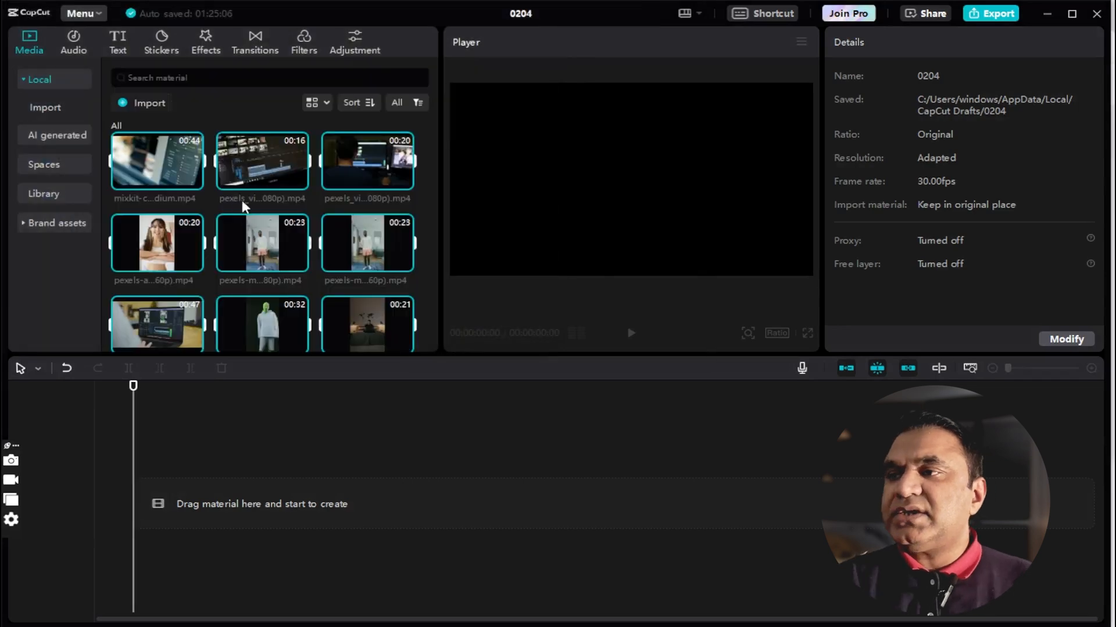
scroll(241, 205, "down", 3)
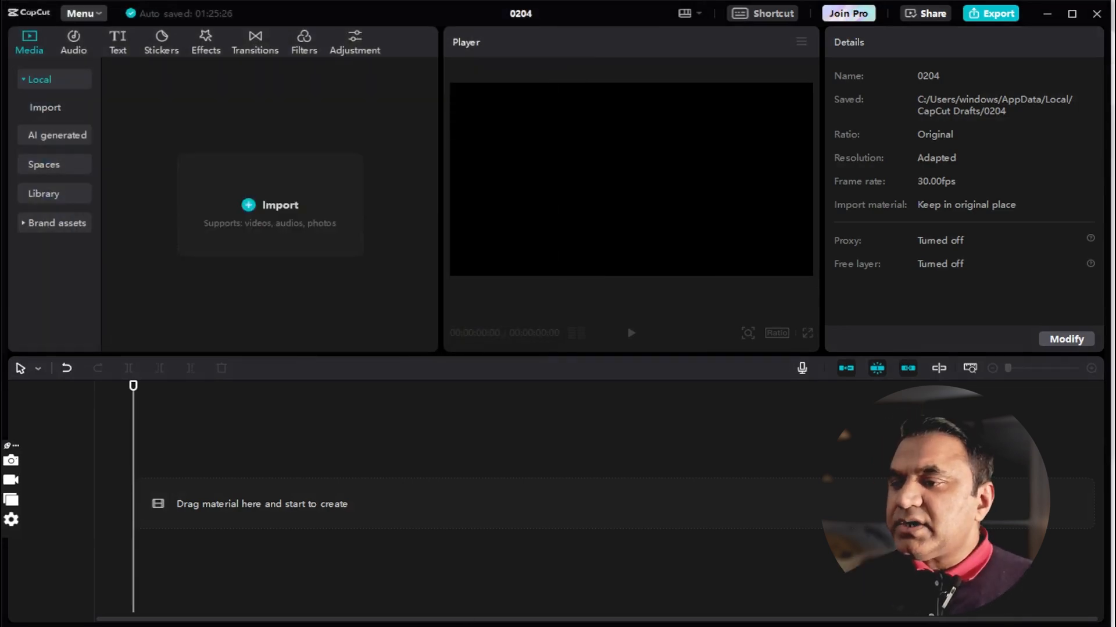
Bring the mixkit color-correction clip from the File Explorer folder into the project media and undo the import.
key("alt+Tab")
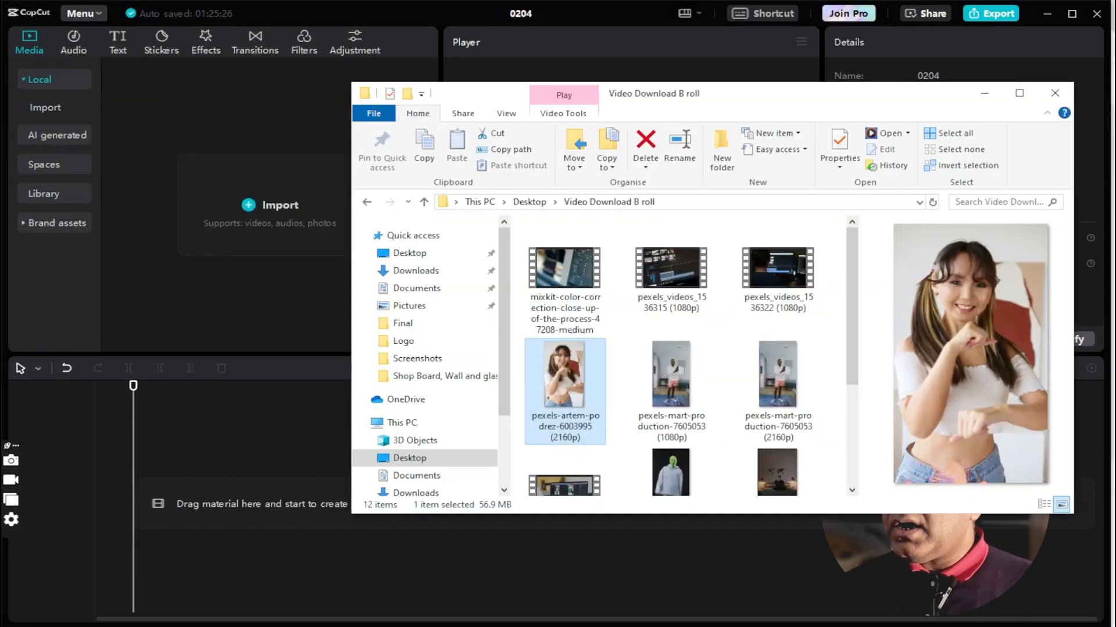
left_click(567, 270)
scroll(564, 271, "down", 3)
scroll(559, 273, "up", 3)
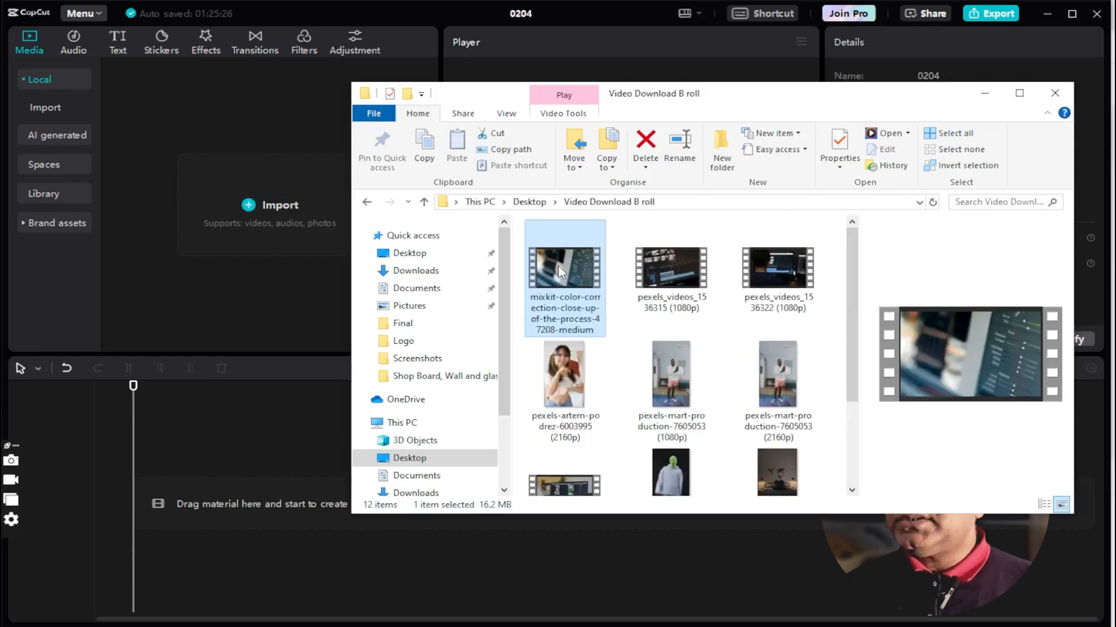
left_click_drag(559, 265, 340, 245)
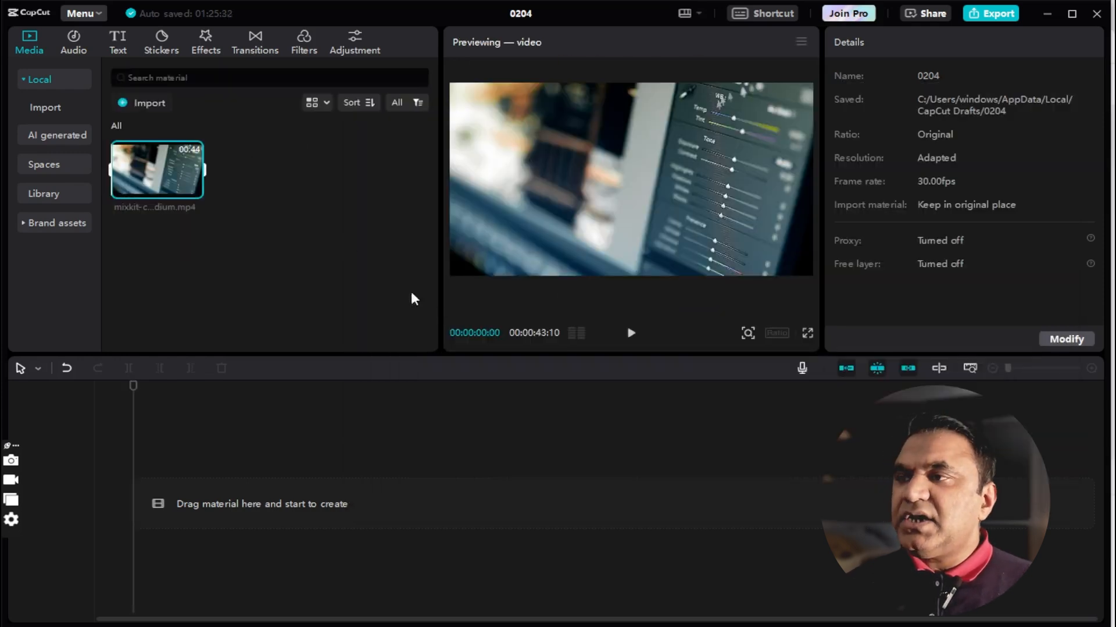
key("ctrl+z")
Bring all files of the Video Download B roll folder from File Explorer into the project's local media.
key("alt+Tab")
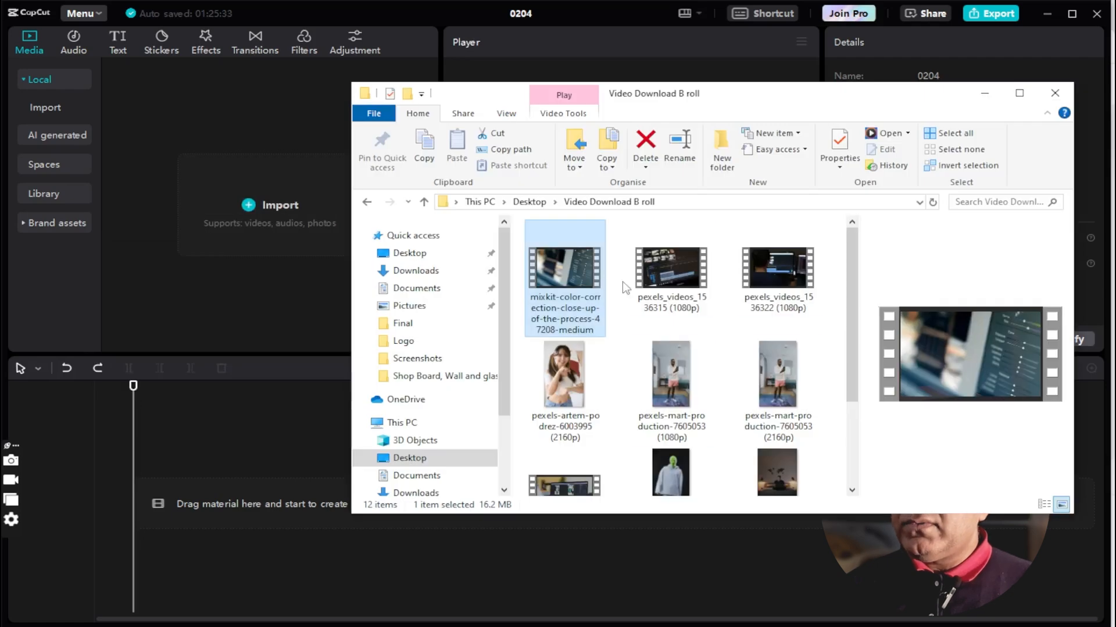
key("ctrl+a")
left_click_drag(583, 279, 183, 139)
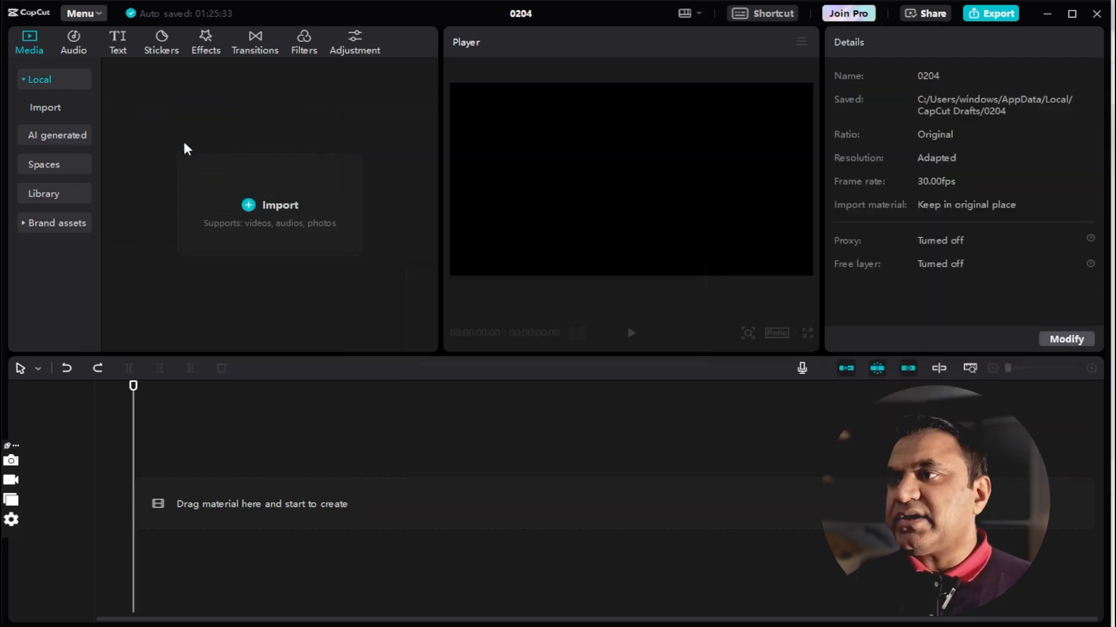
Preview the mixkit color-correction clip and further imported clips in the player.
left_click(184, 141)
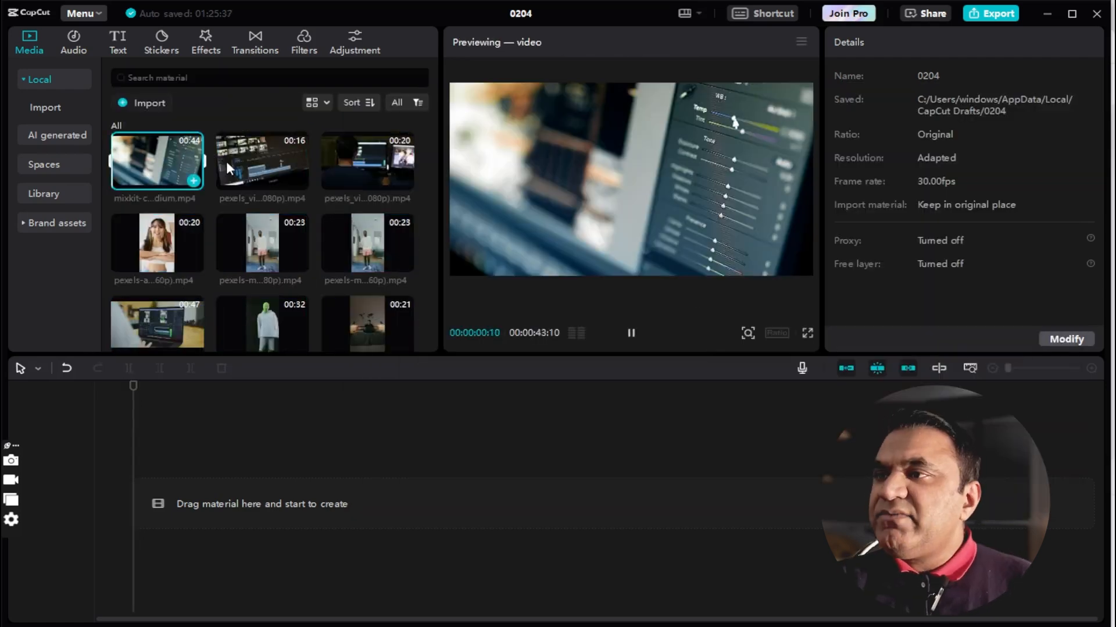
left_click(254, 162)
key("space")
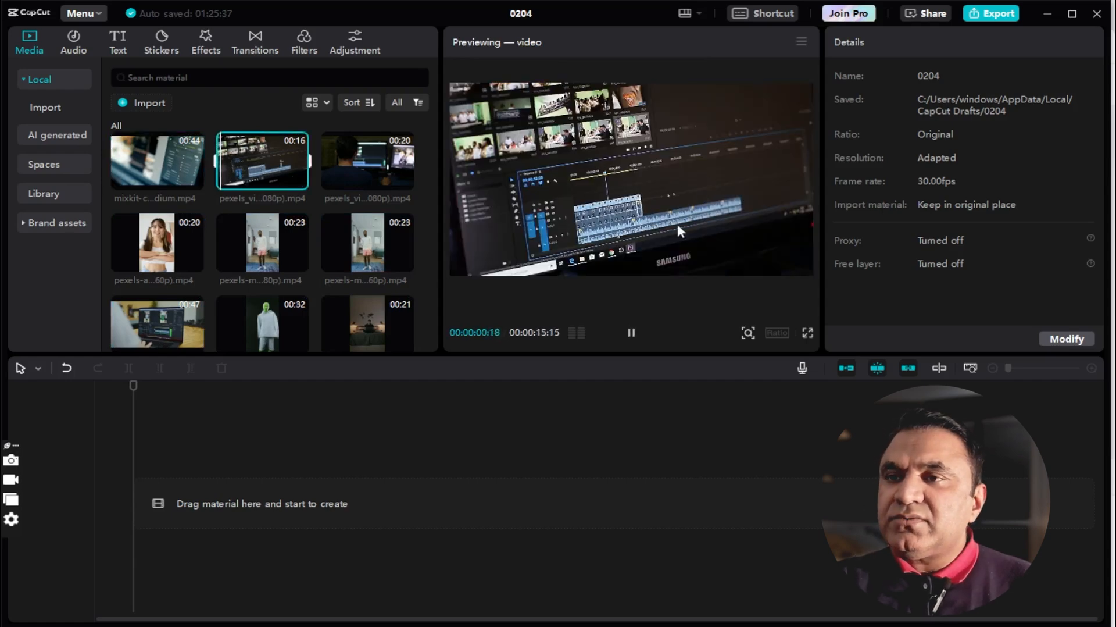
left_click(273, 253)
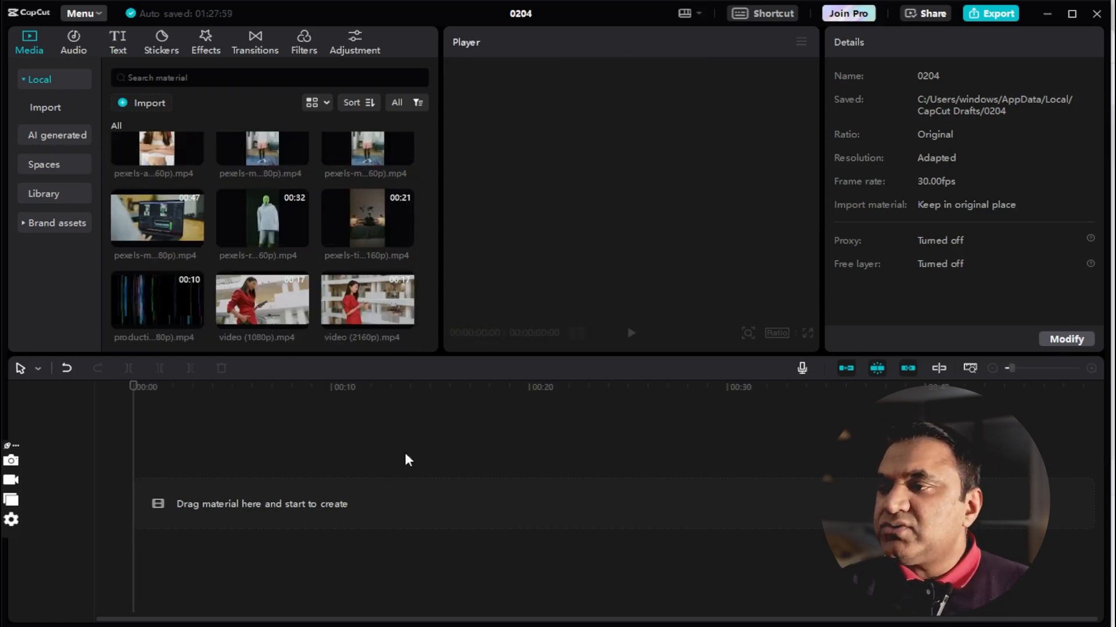
Place video (1080p).mp4 on the empty timeline and delete the clip from it.
left_click(267, 298)
left_click_drag(269, 295, 274, 515)
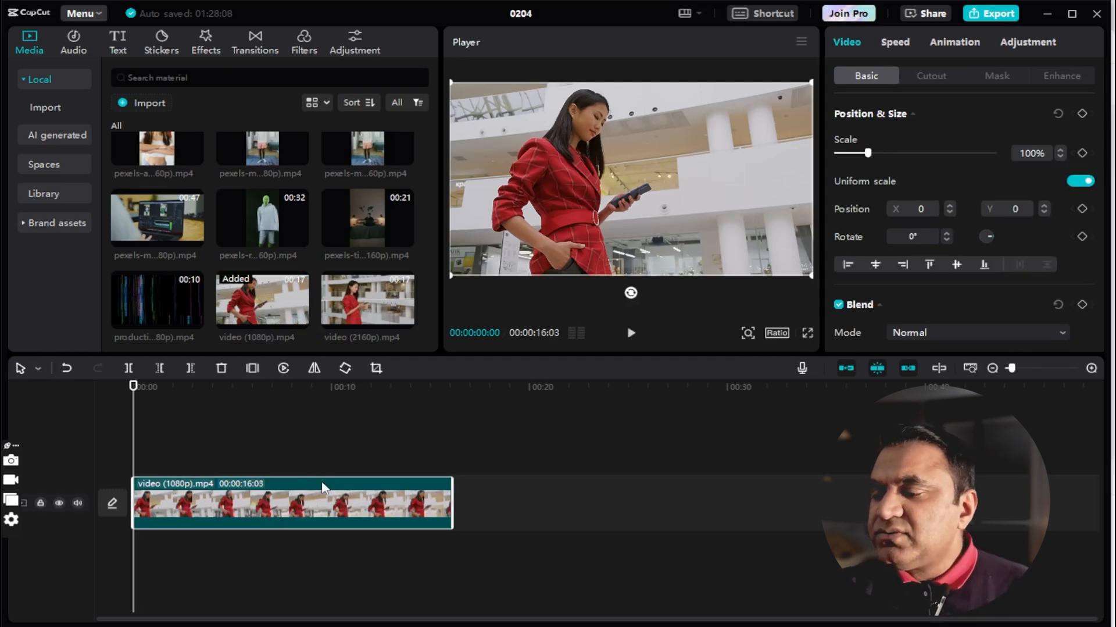
left_click(469, 470)
left_click(443, 485)
key("Delete")
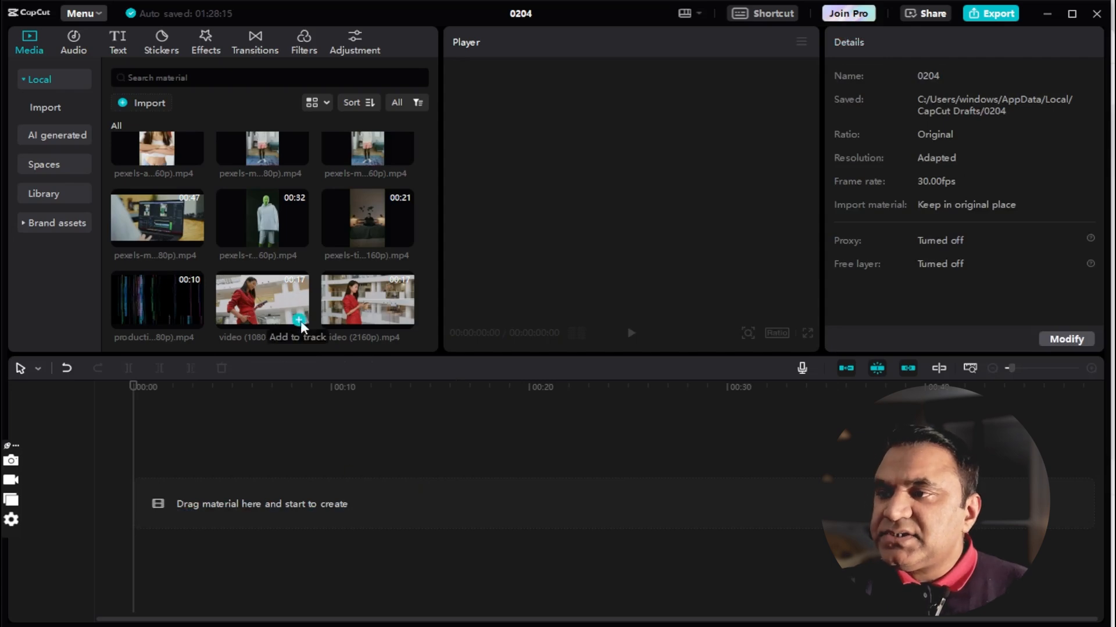
Add video (1080p).mp4 to the track straight from its media thumbnail and remove it again.
left_click(299, 320)
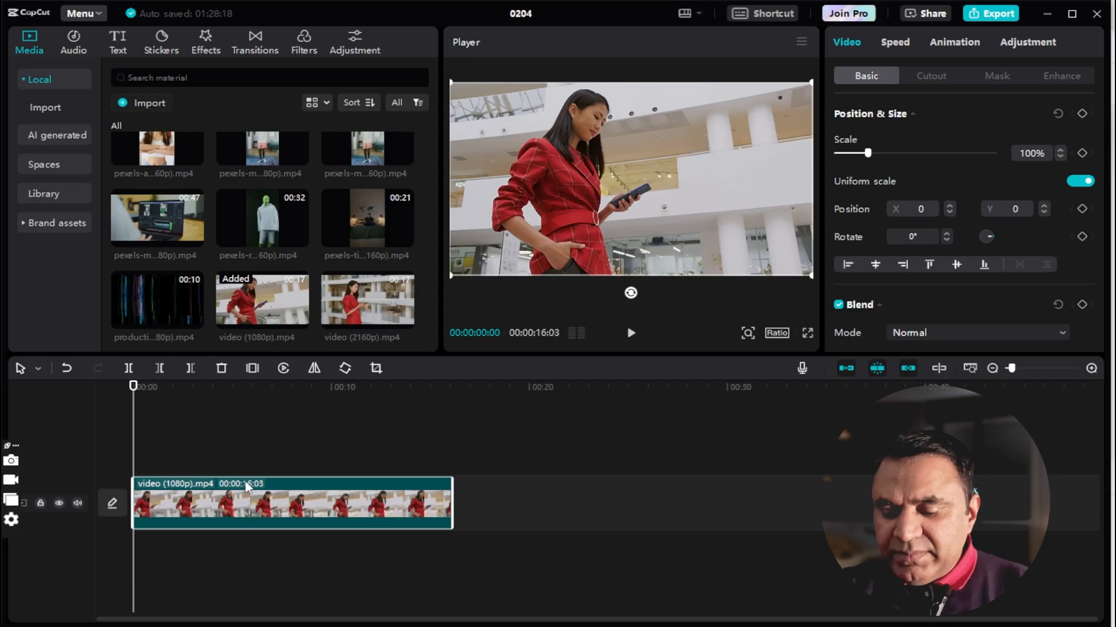
left_click(403, 436)
left_click(391, 488)
key("Delete")
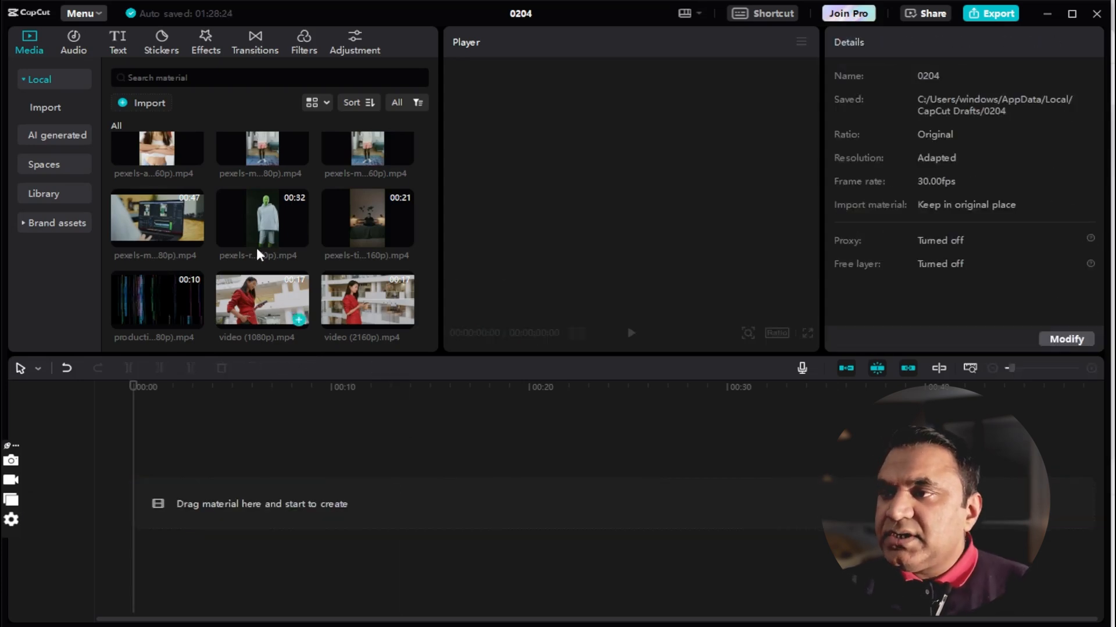
Place video (1080p).mp4 on the main track and try to shift the clip further along the timeline.
left_click_drag(281, 297, 380, 518)
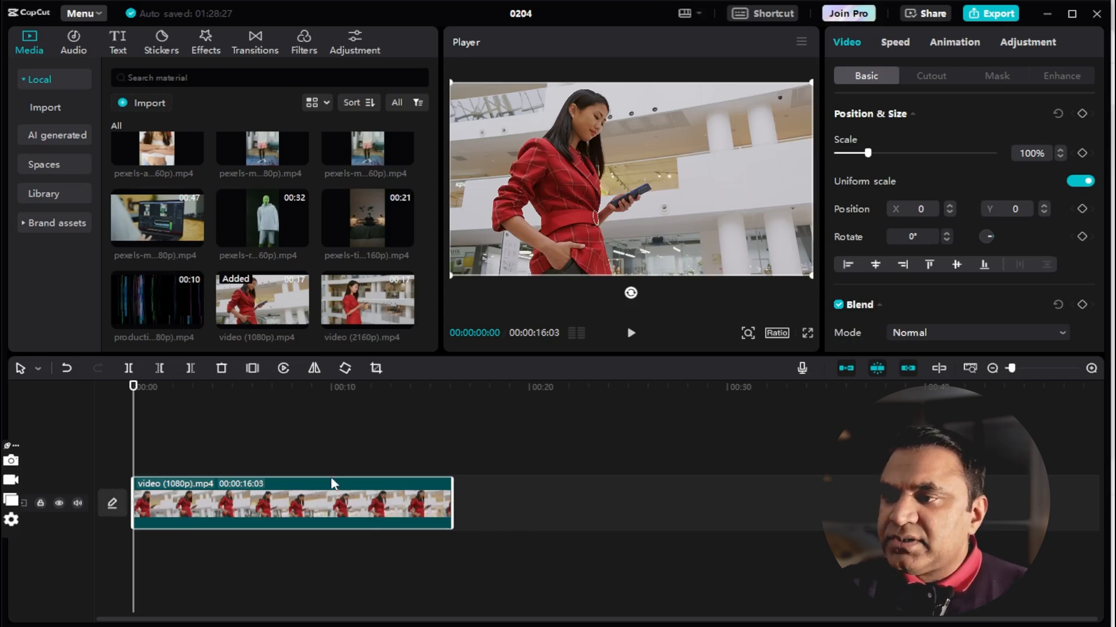
left_click_drag(335, 493, 555, 497)
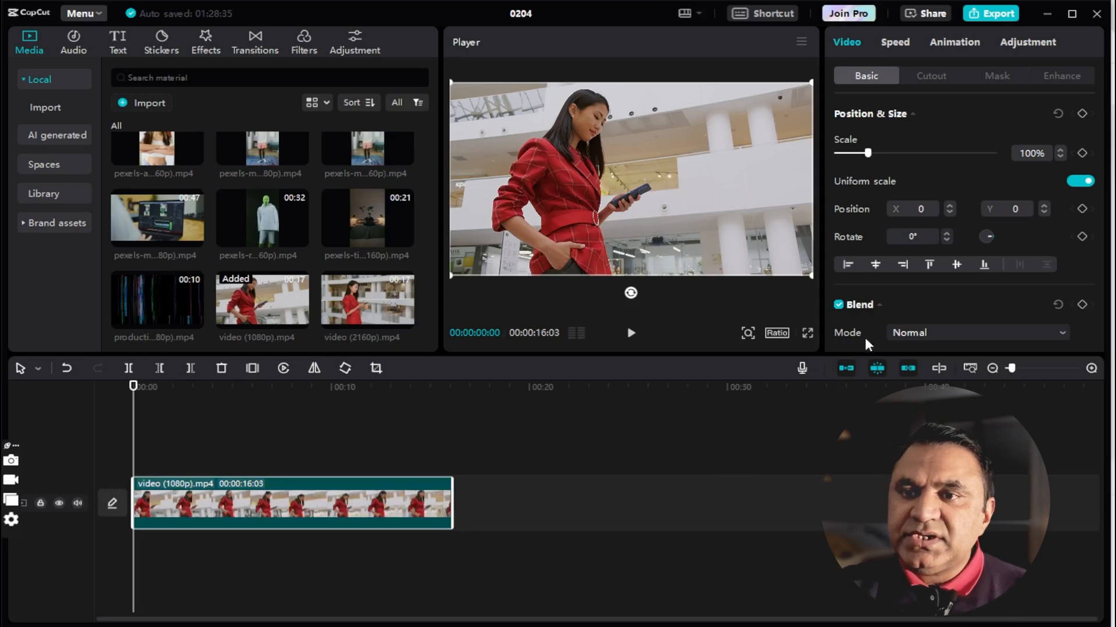
Turn off the main track magnet, shift the video (1080p).mp4 clip on the track, and turn the magnet back on.
left_click(847, 368)
mouse_move(380, 487)
left_mouse_down()
mouse_move(765, 491)
mouse_move(375, 491)
left_mouse_up()
key("p")
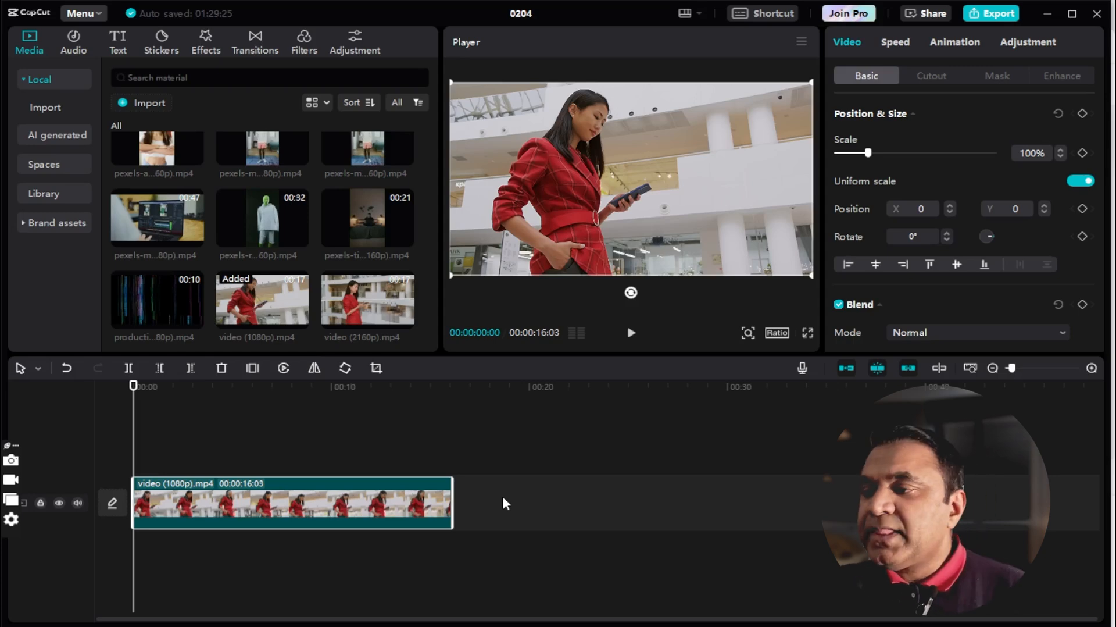
Play the timeline from its start, pausing and resuming it, and stop at about 6 seconds.
mouse_move(136, 389)
left_mouse_down()
mouse_move(194, 390)
mouse_move(145, 386)
left_mouse_up()
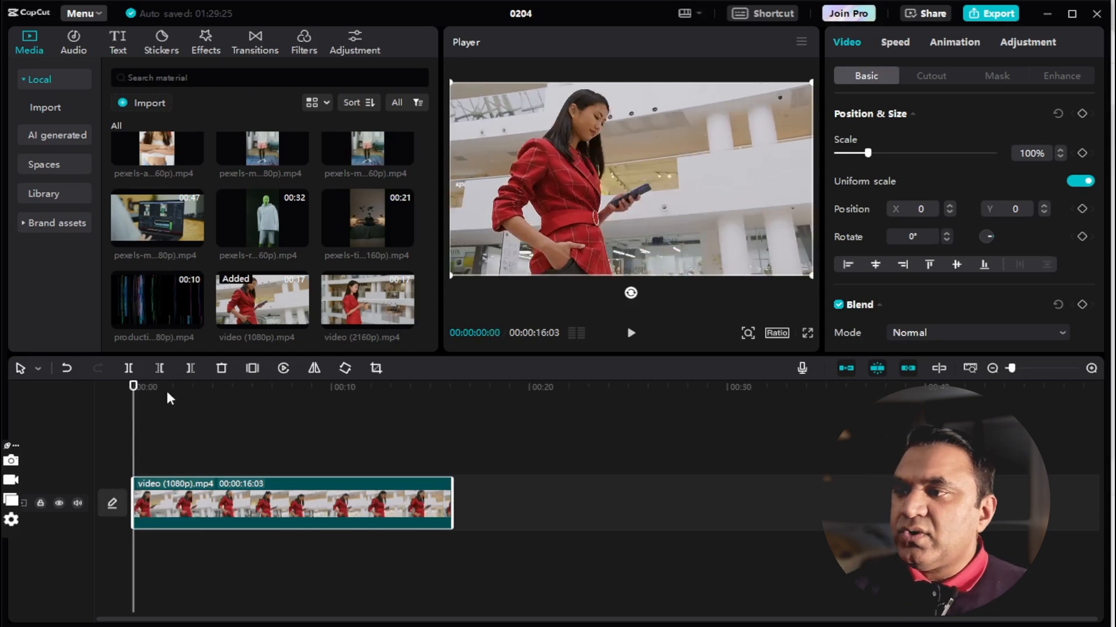
key("space")
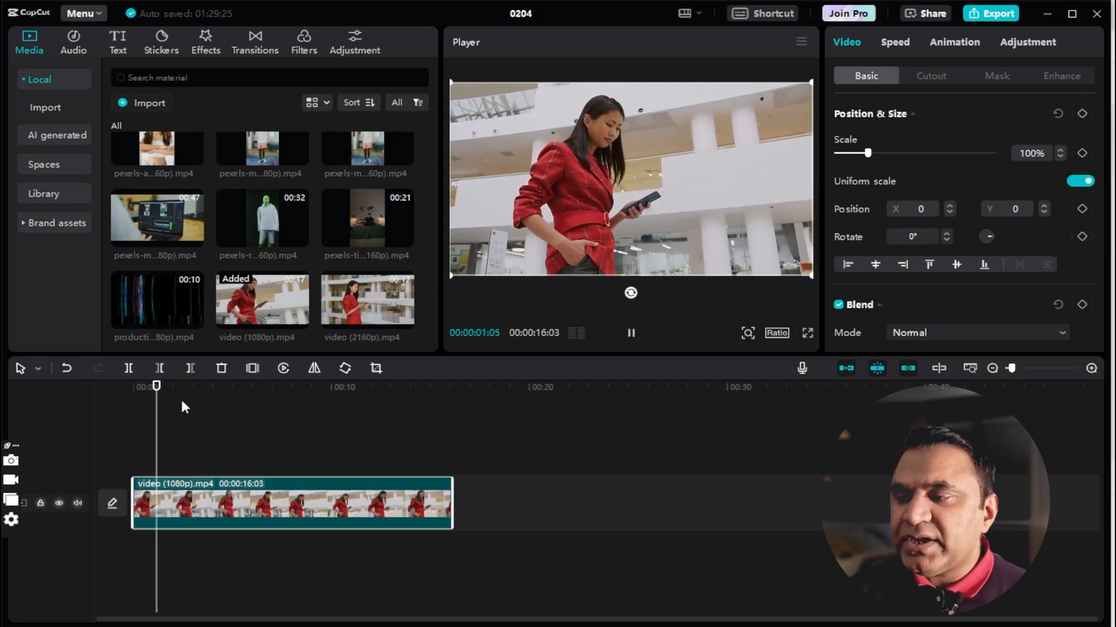
key("space")
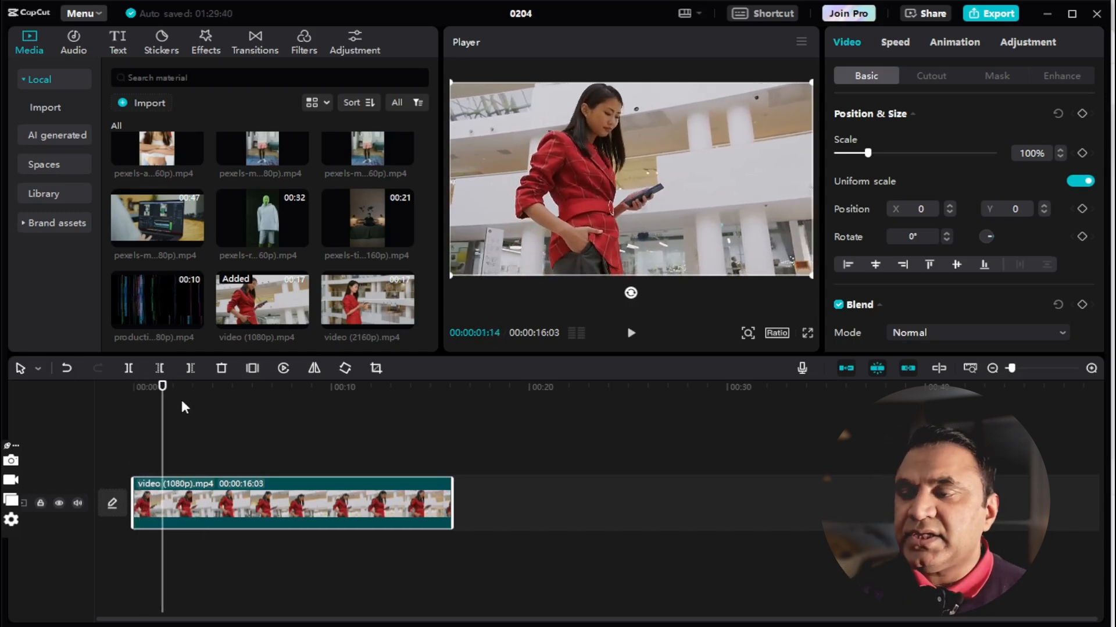
key("space")
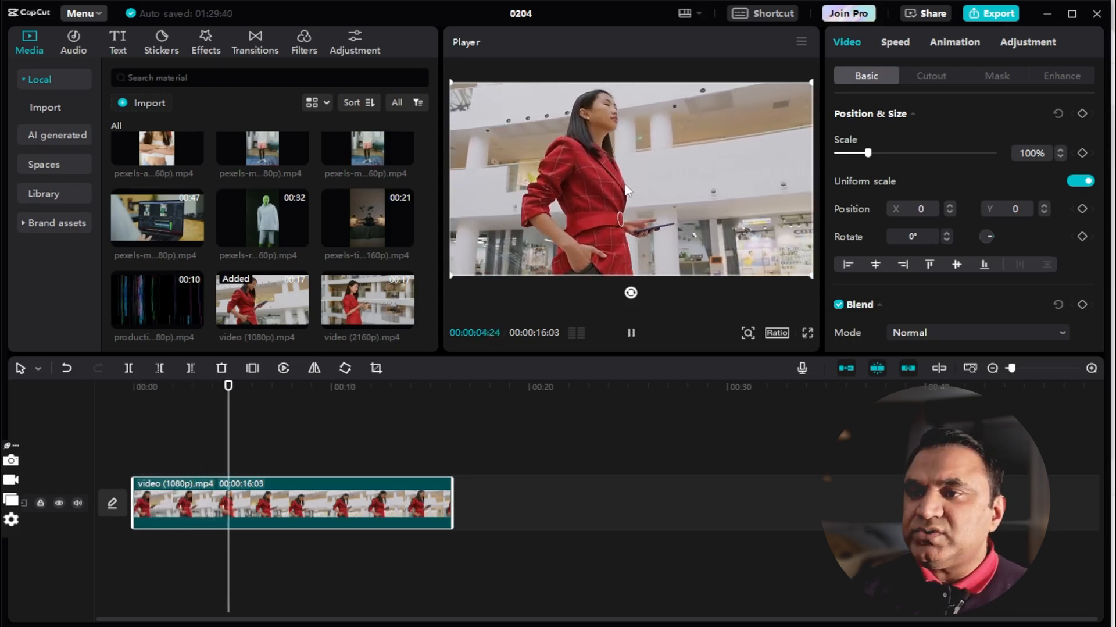
left_click(631, 333)
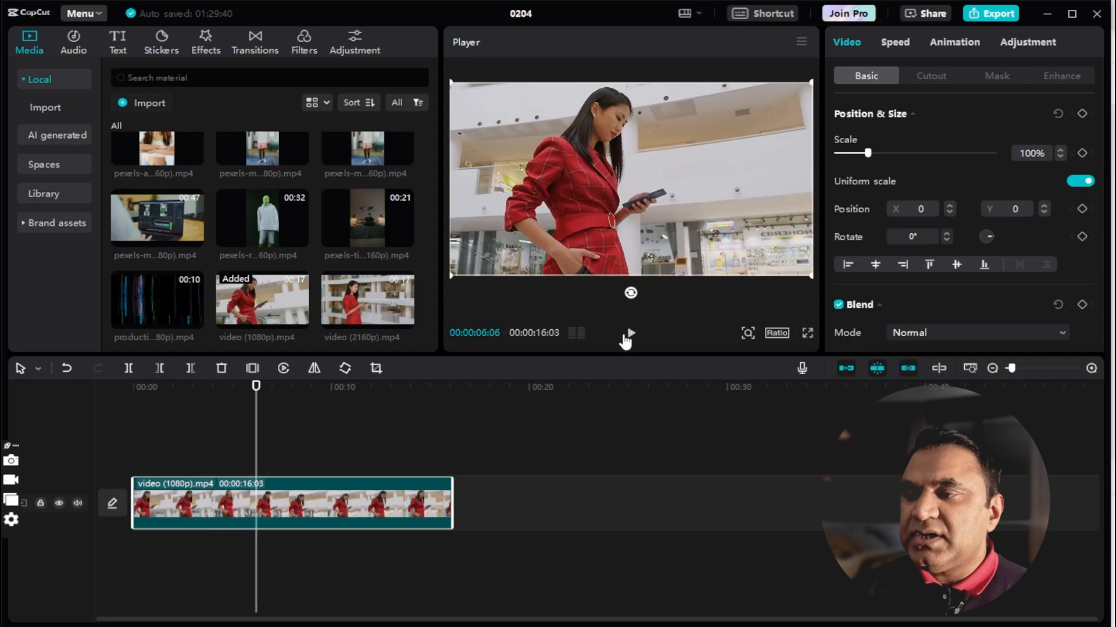
Split video (1080p).mp4 at 00:00:01:23 and try to pull the second part away from the first.
left_click_drag(257, 385, 168, 395)
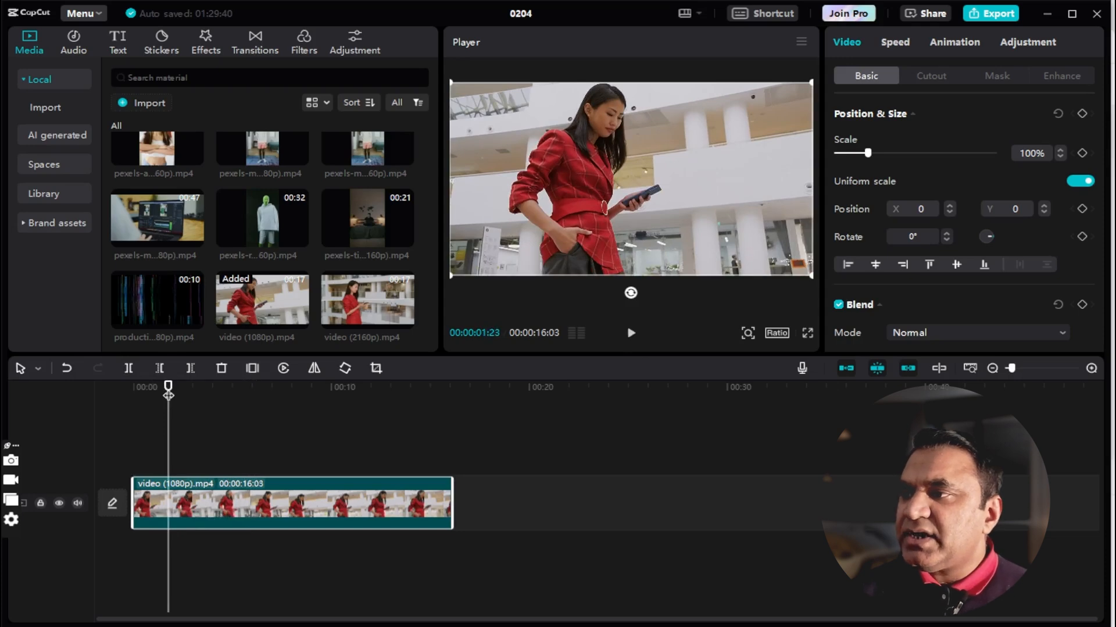
left_click(129, 372)
left_click_drag(195, 491, 277, 496)
left_click_drag(201, 491, 292, 491)
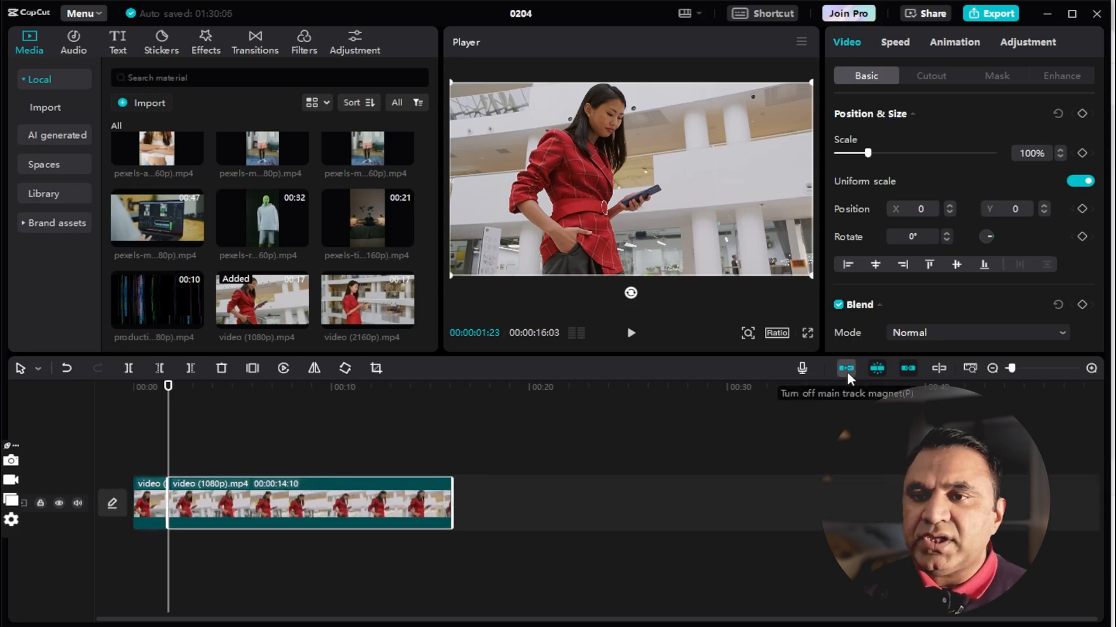
Turn off the main track magnet and move the second part of the split clip further along the track.
left_click(847, 369)
left_click_drag(344, 486, 470, 488)
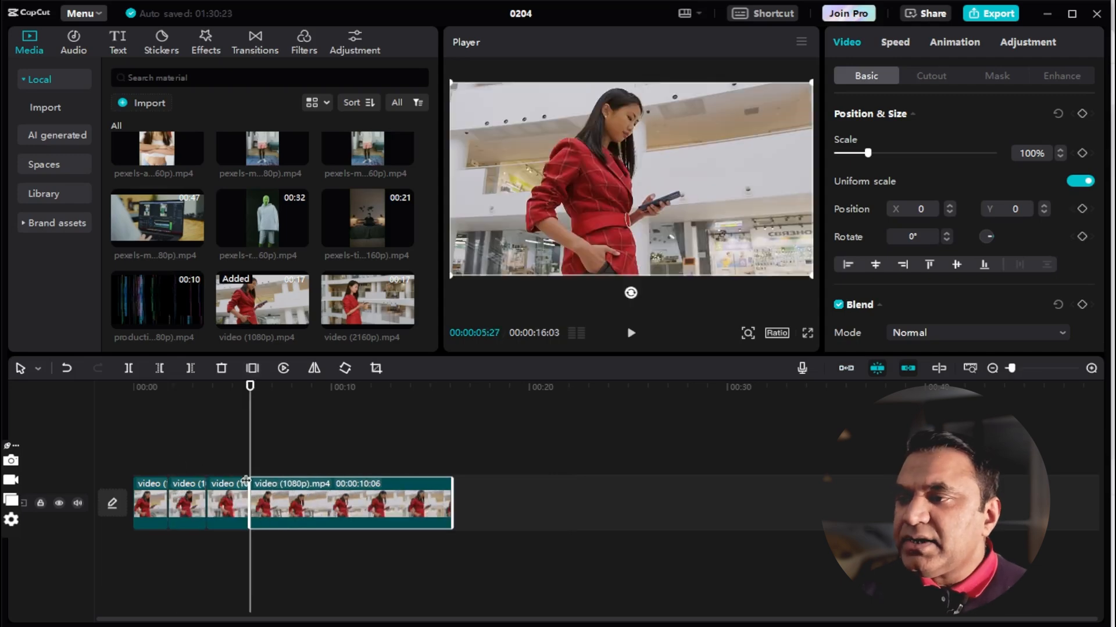
Place the playhead at 00:00:07:24 and try shortening the last main-track clip from its end.
left_click_drag(250, 395, 289, 399)
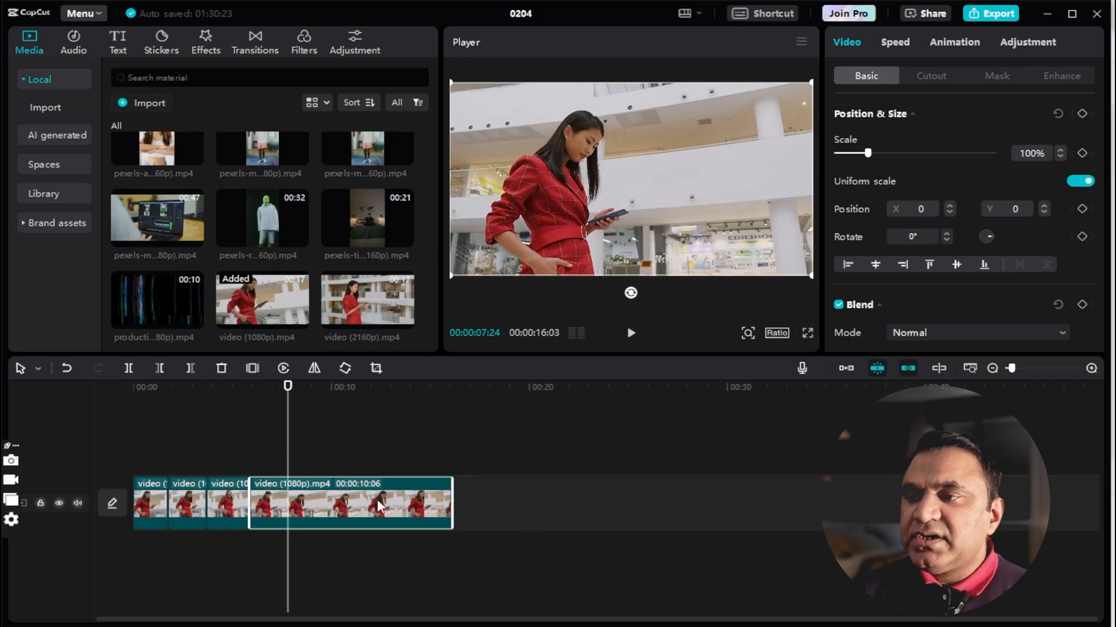
mouse_move(451, 504)
left_mouse_down()
mouse_move(287, 504)
mouse_move(442, 516)
left_mouse_up()
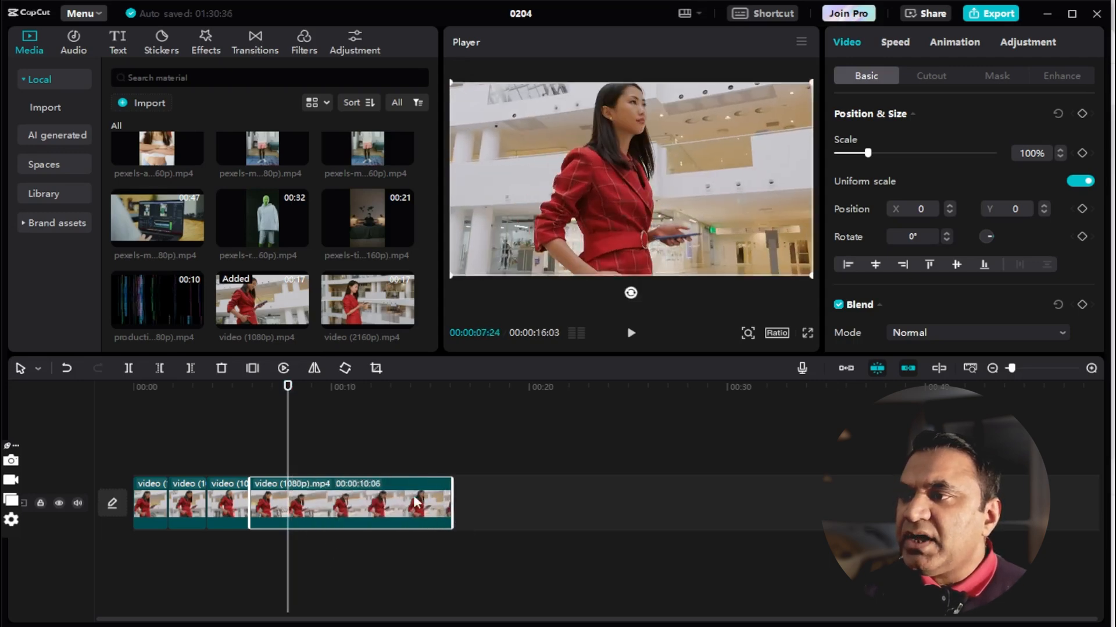
Delete the last clip's part after the playhead, undo that deletion, and delete the part before the playhead instead.
left_click(190, 368)
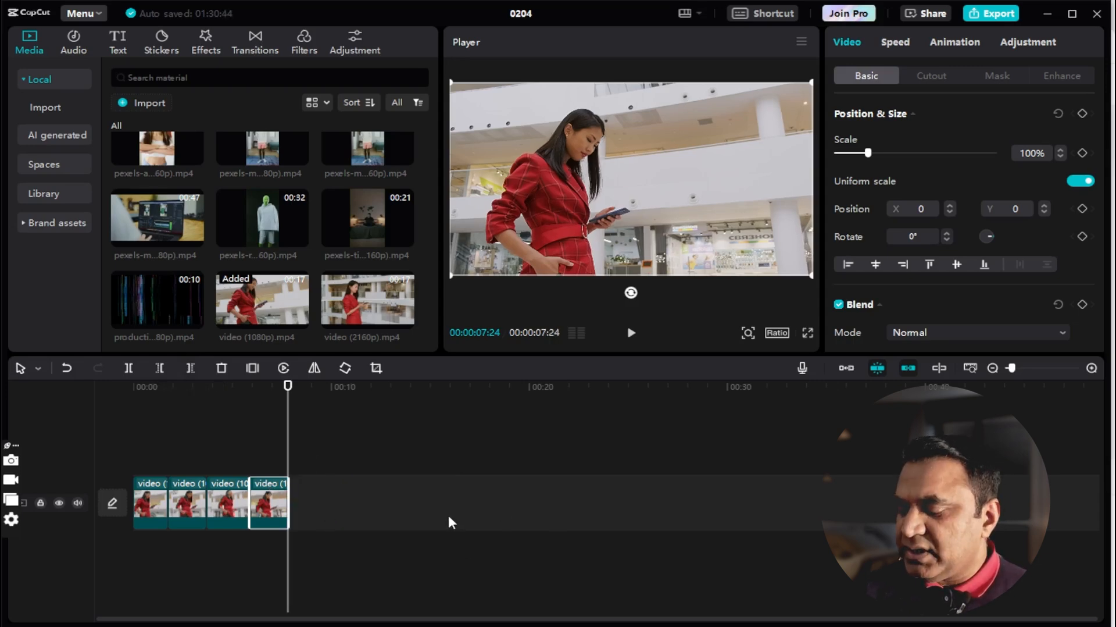
key("ctrl+z")
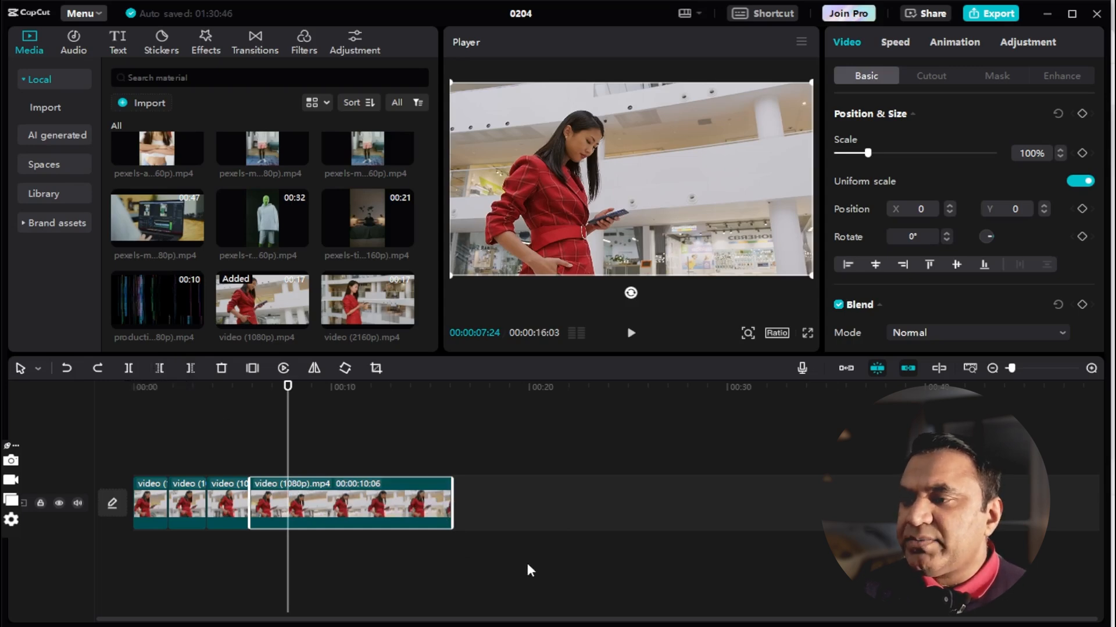
key("q")
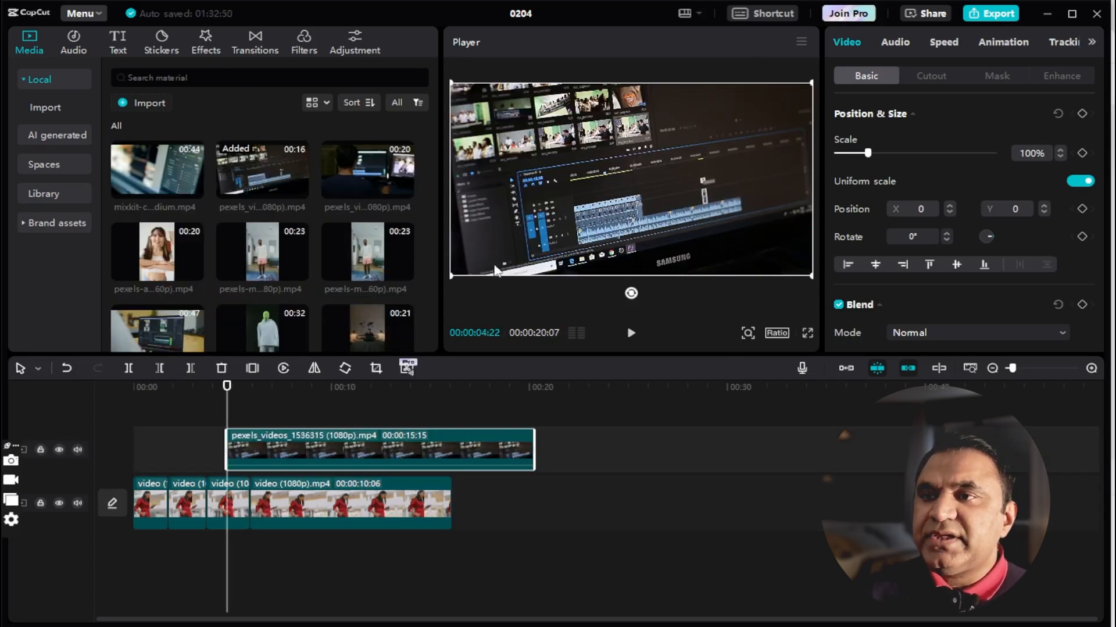
Play the section where pexels_videos_1536315 overlays the main track, pause it, and try the player's preview zoom.
left_click(631, 332)
left_click(631, 335)
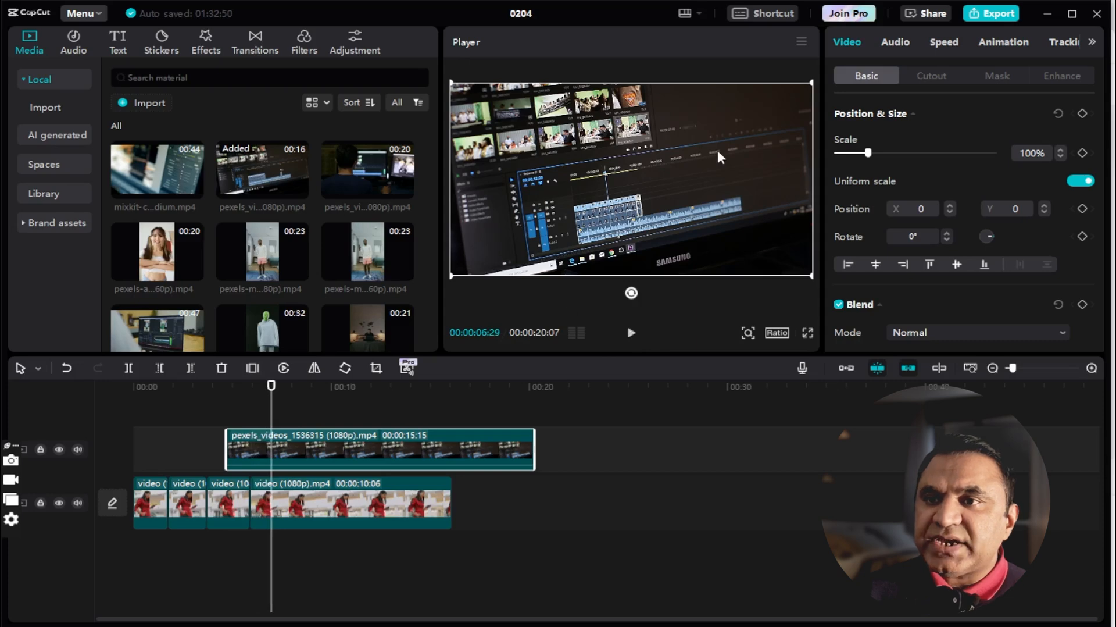
left_click(748, 330)
mouse_move(723, 357)
left_mouse_down()
mouse_move(775, 359)
mouse_move(723, 361)
left_mouse_up()
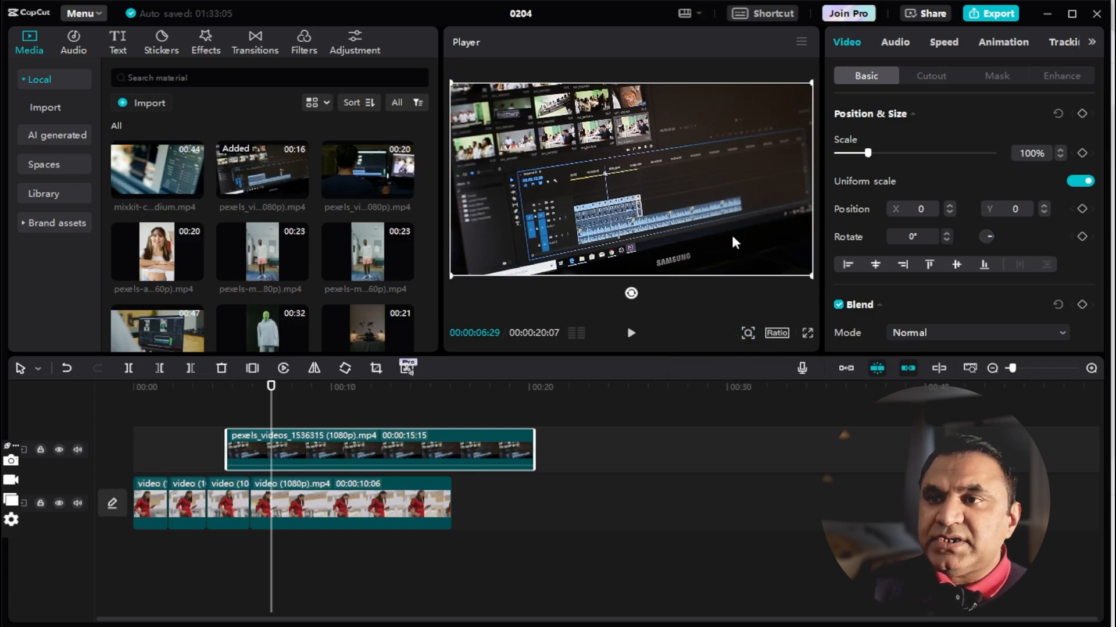
Switch the project's aspect ratio to 9:16, try 1:1, and set it back to 16:9.
left_click(780, 333)
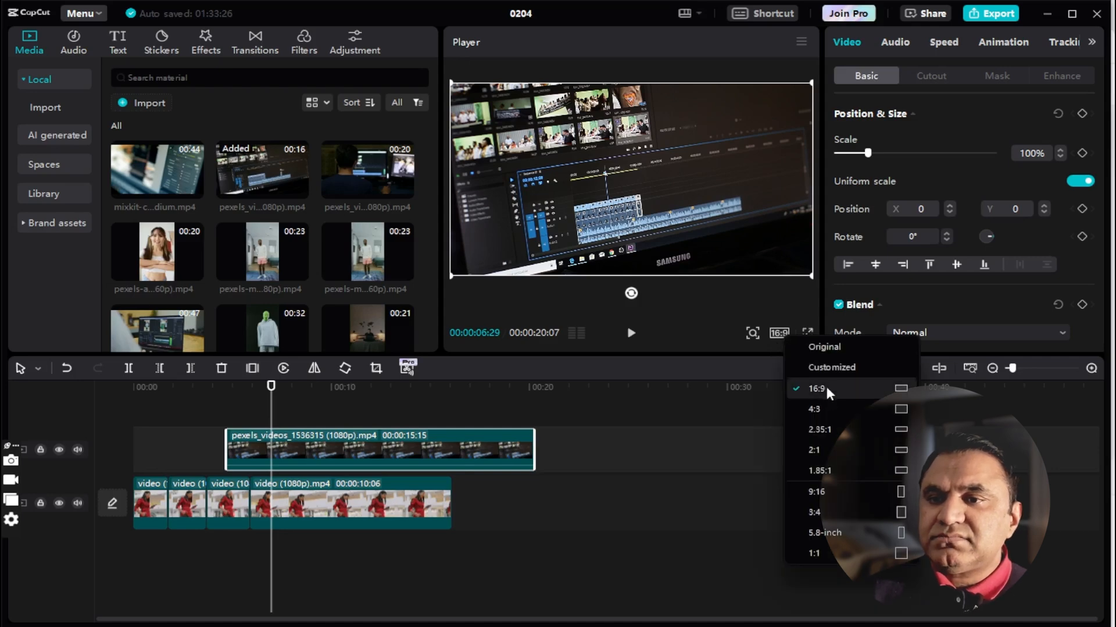
left_click(822, 492)
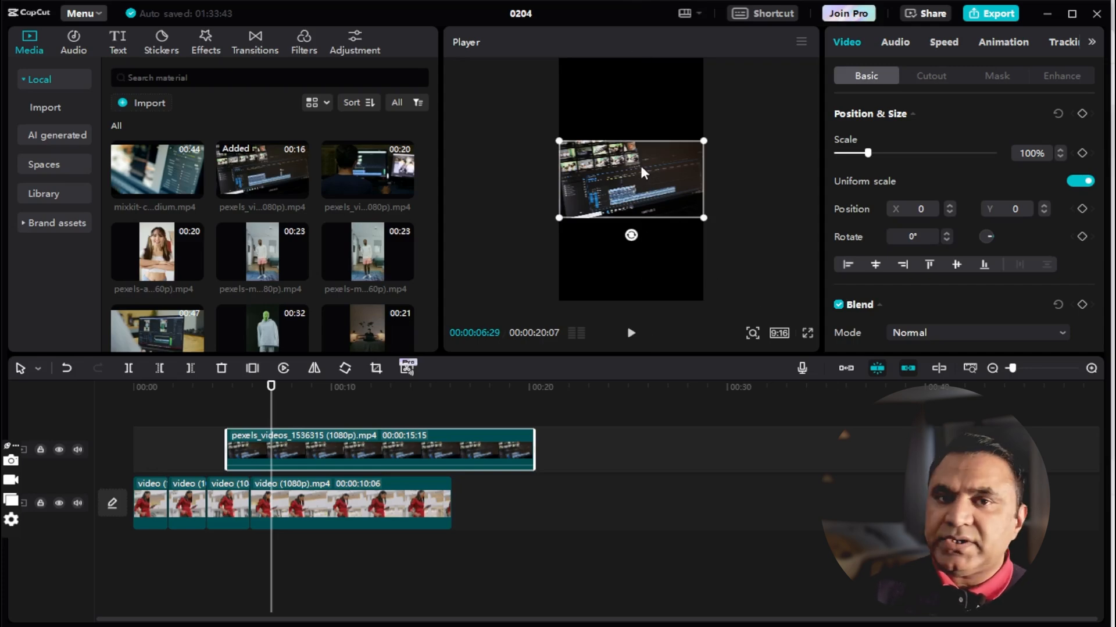
left_click(781, 332)
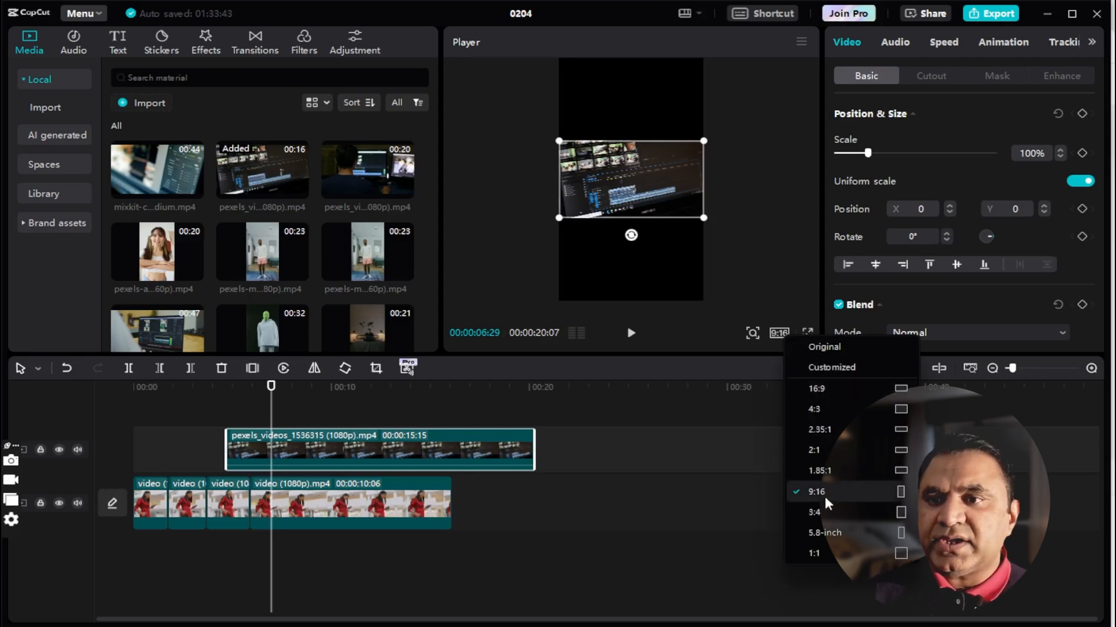
left_click(822, 555)
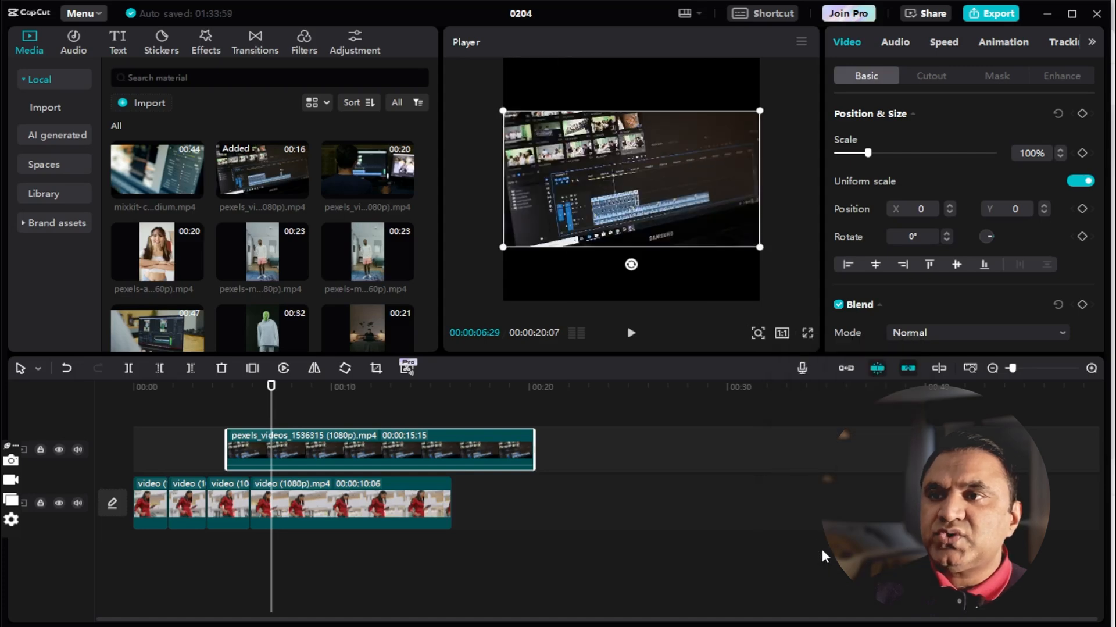
left_click(783, 333)
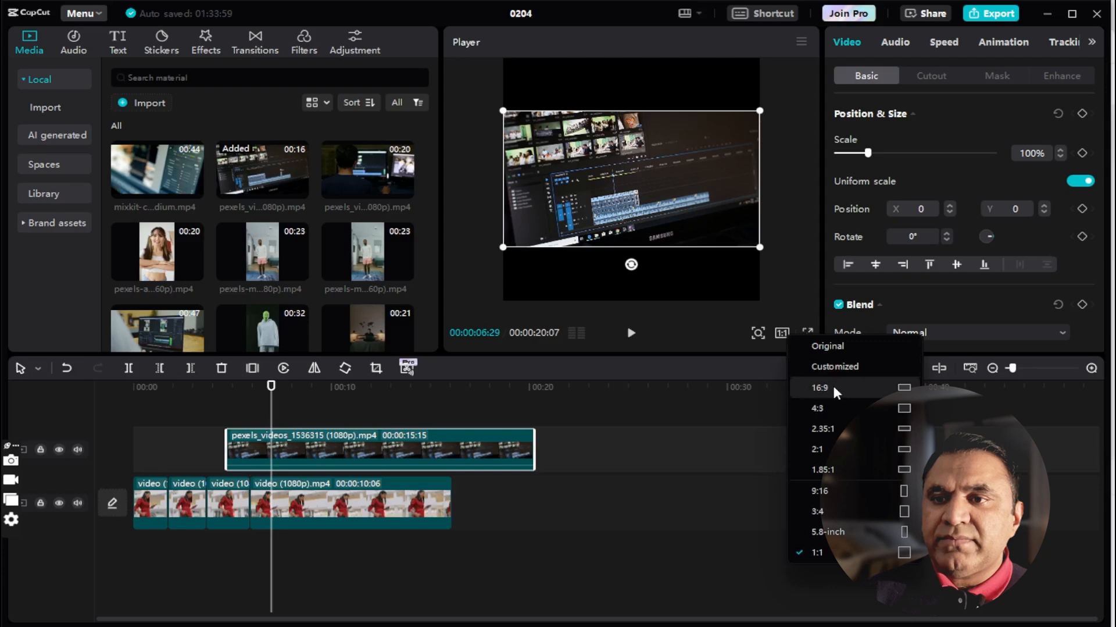
left_click(870, 386)
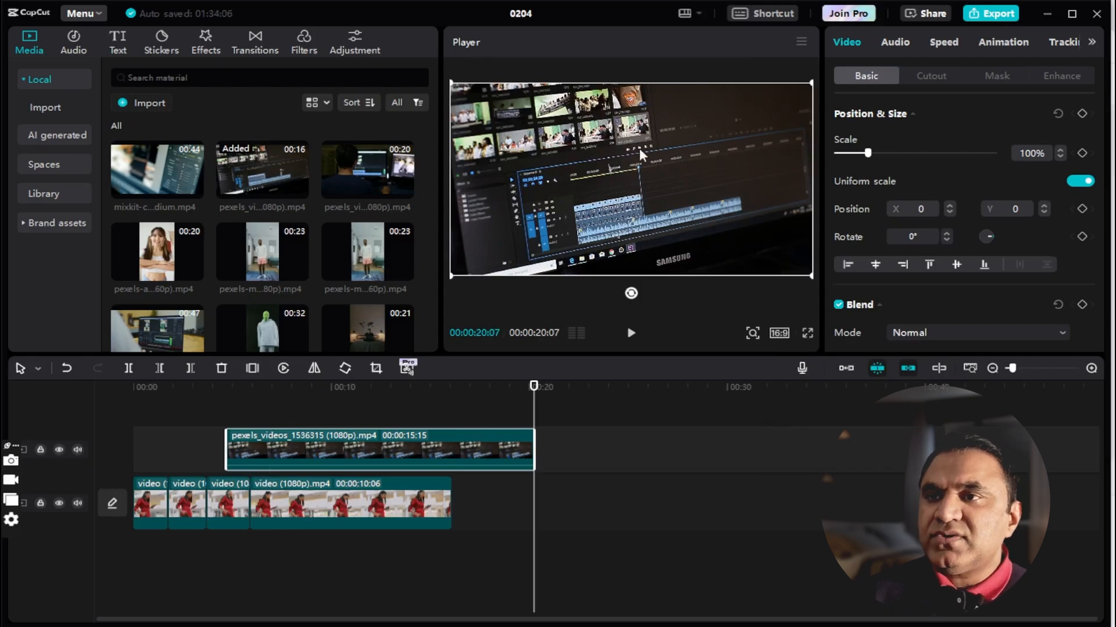
Show the player full screen and play the video.
left_click(808, 334)
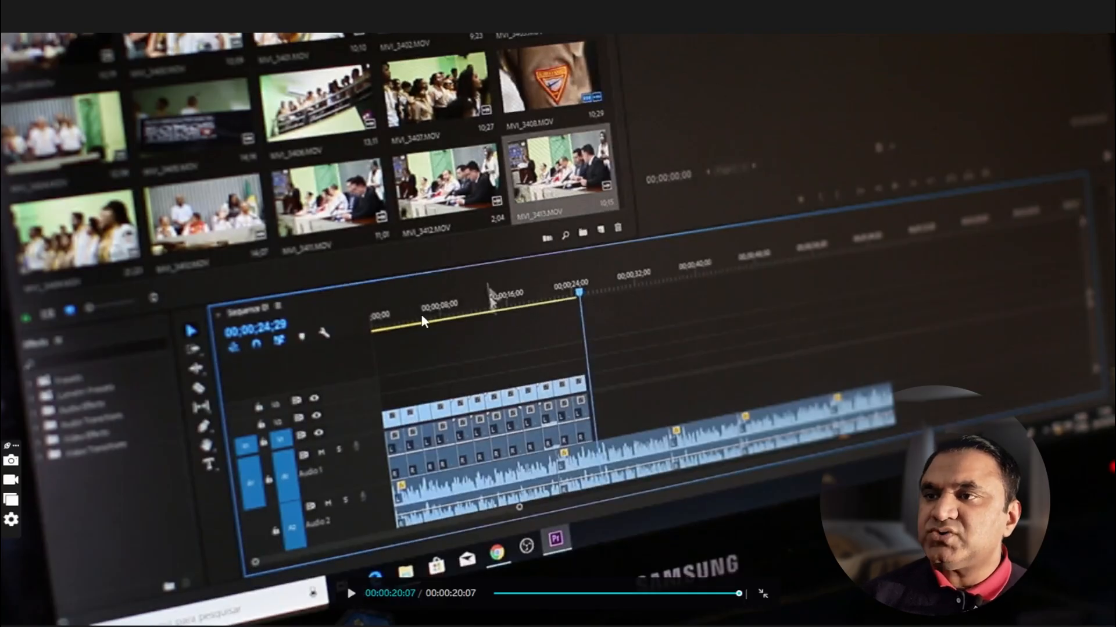
key("space")
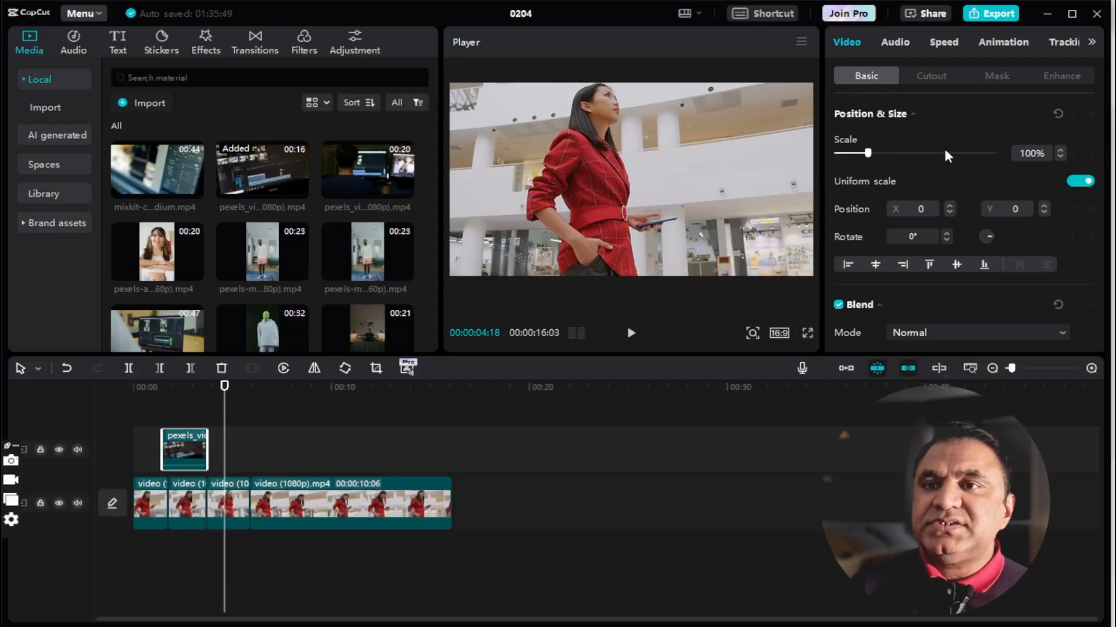
Scale the shortened pexels overlay clip up to 247%.
left_click_drag(869, 155, 916, 155)
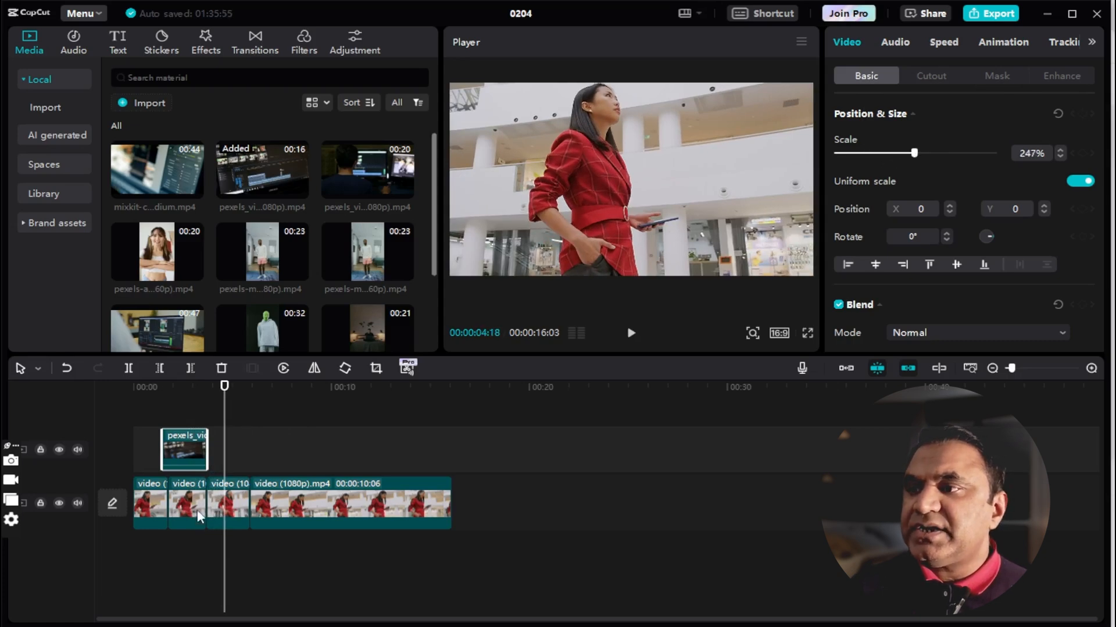
Enlarge the third main-track clip to 142%, shift its picture to X 261, Y -451, and reduce its scale to 117%.
left_click(238, 486)
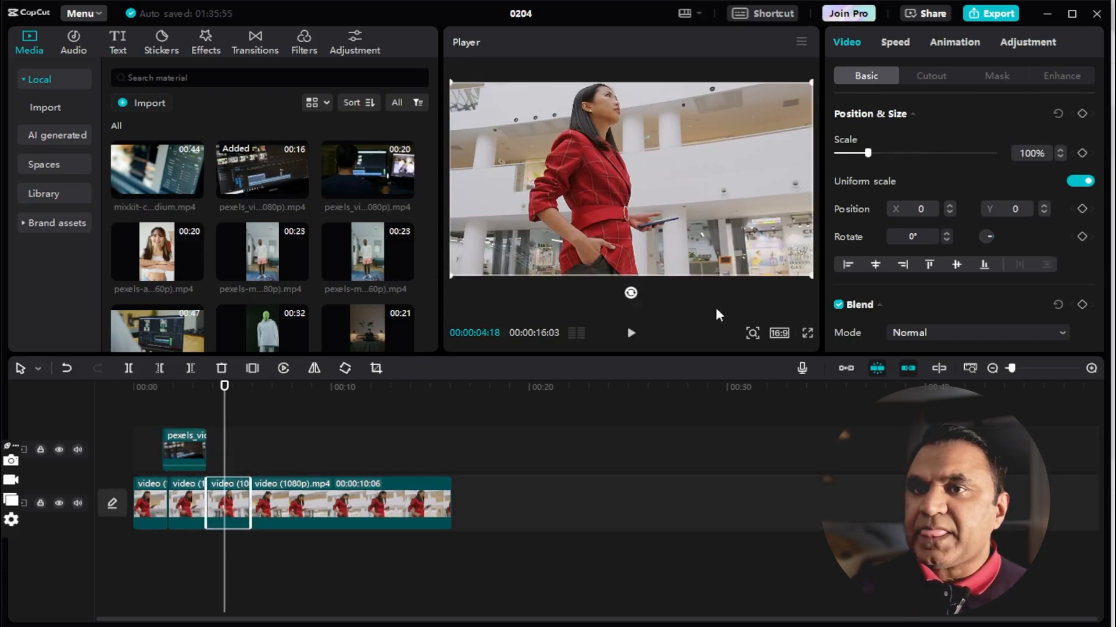
left_click_drag(870, 155, 882, 154)
left_click_drag(700, 187, 742, 187)
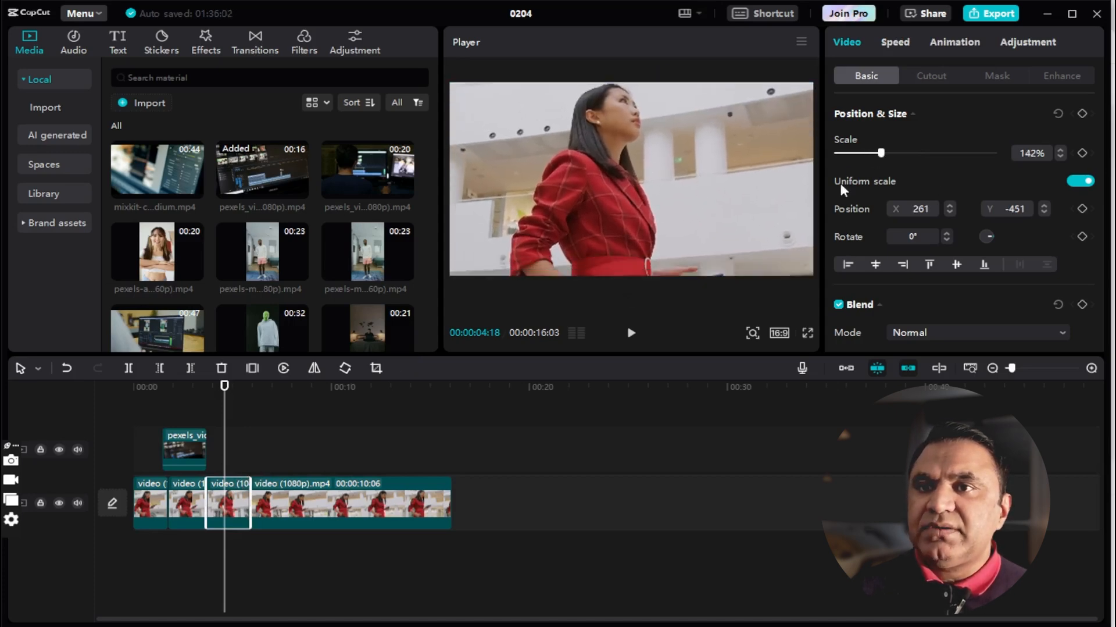
left_click_drag(881, 153, 872, 154)
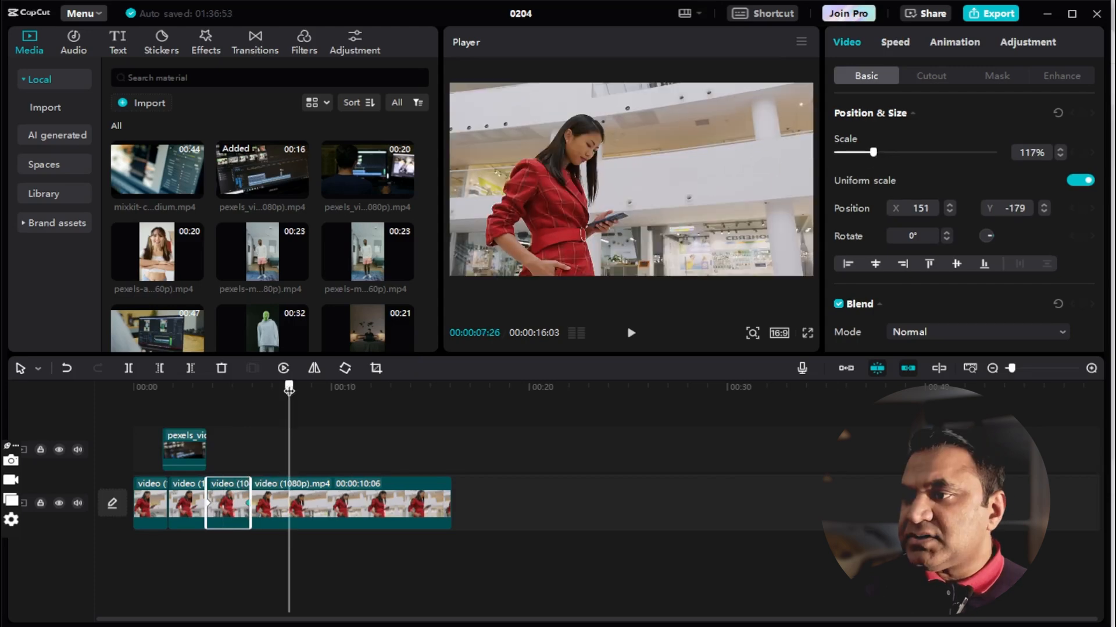
Place the playhead at 00:00:06:18 and shift the last main-track clip's picture to X 94, Y -61.
left_click_drag(289, 386, 264, 386)
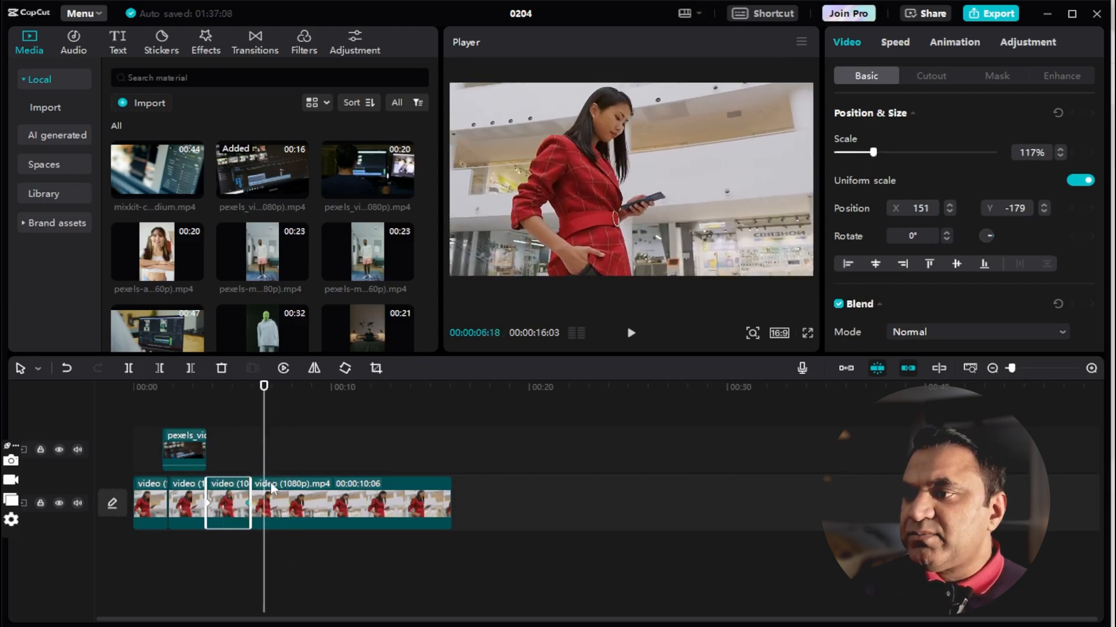
left_click(271, 487)
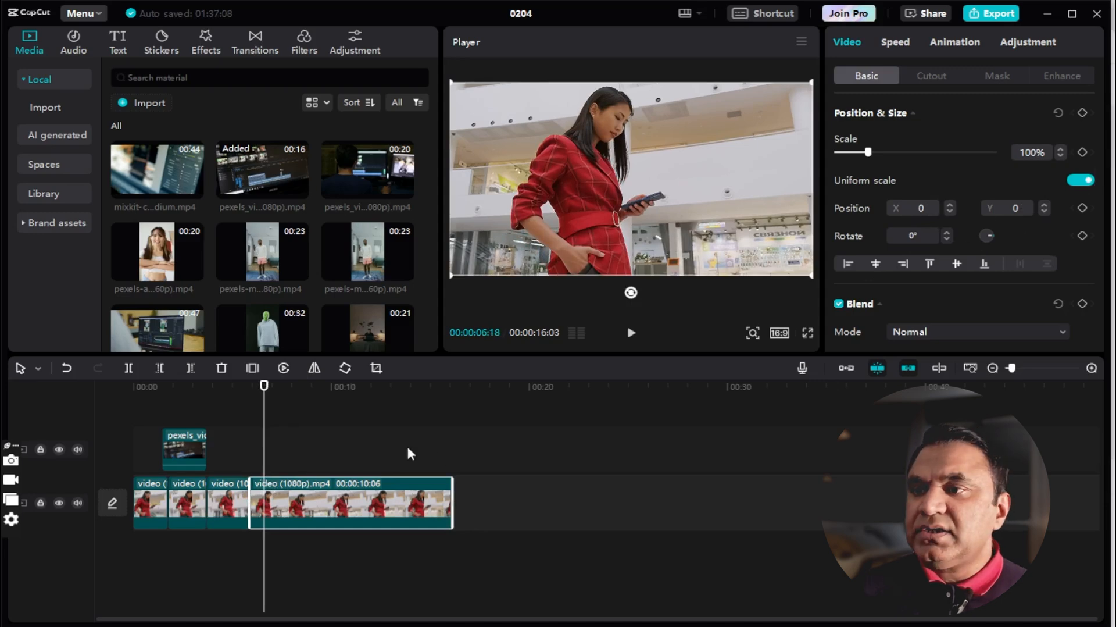
left_click_drag(766, 204, 774, 210)
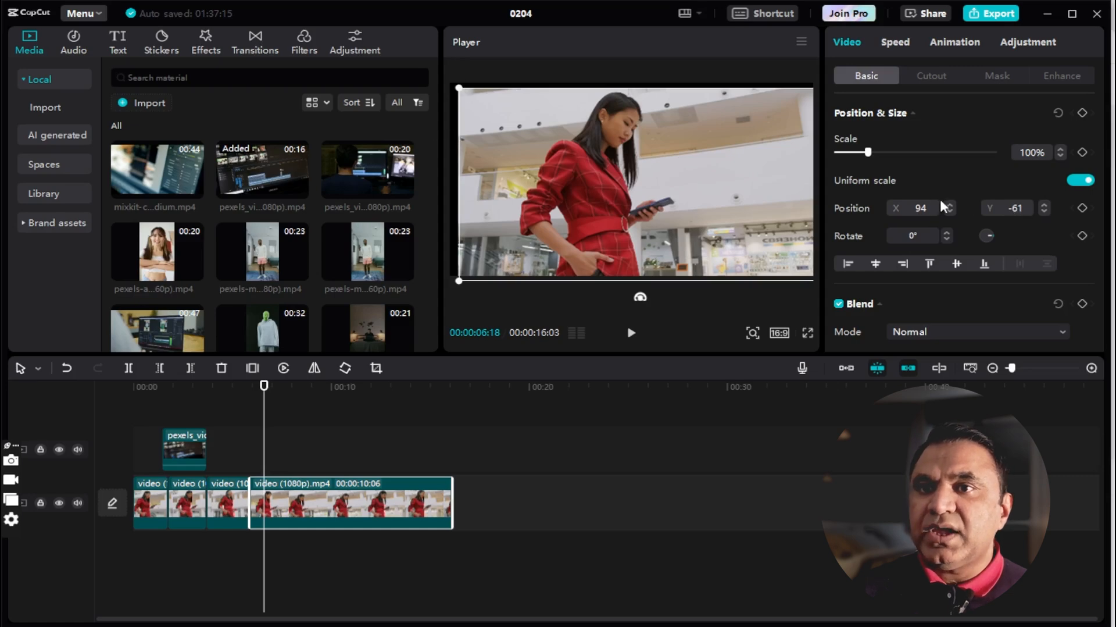
Set the last clip's position to X 0 and Y 0.
double_click(922, 207)
type("0")
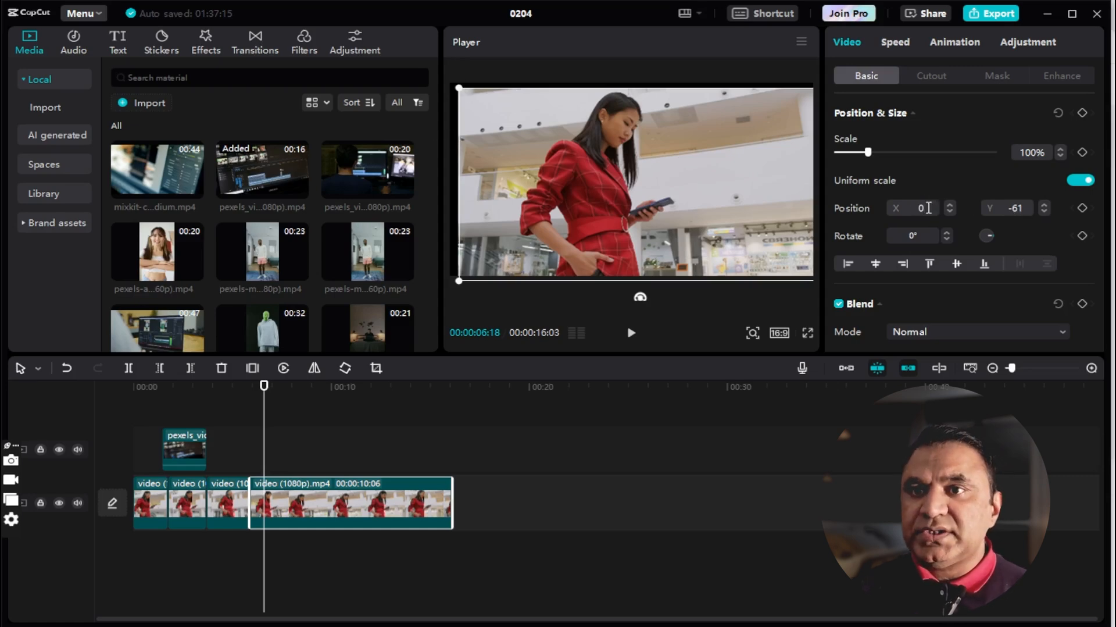
double_click(1015, 207)
type("0")
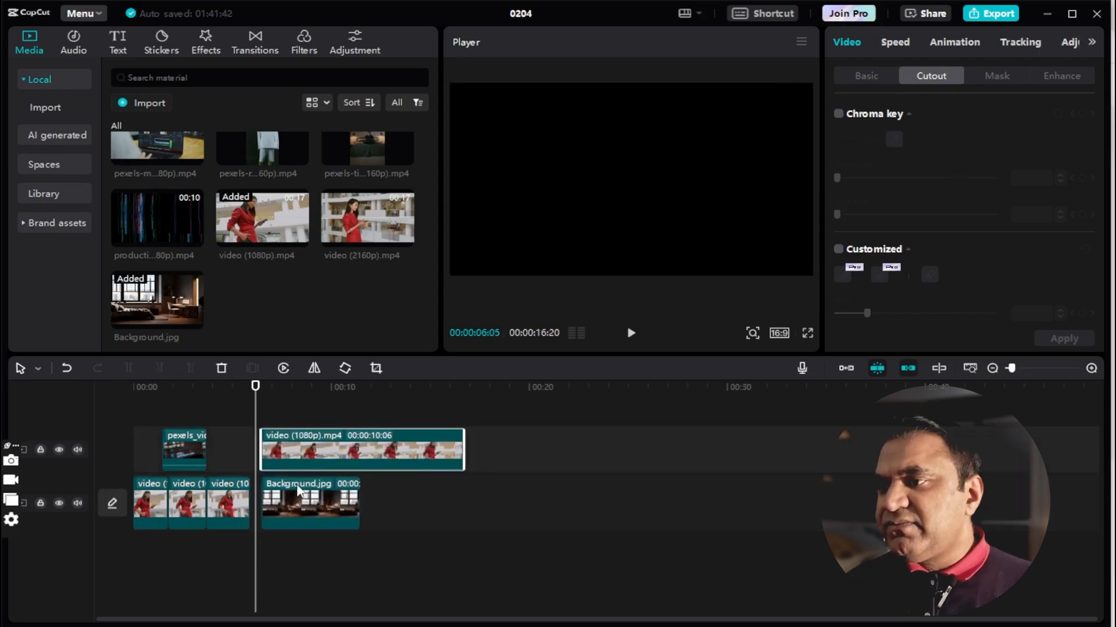
Align Background.jpg and the video clip above it to start at 00:00:06:05, and trim the video's end to match Background.jpg.
left_click(292, 491)
left_click_drag(291, 443, 283, 442)
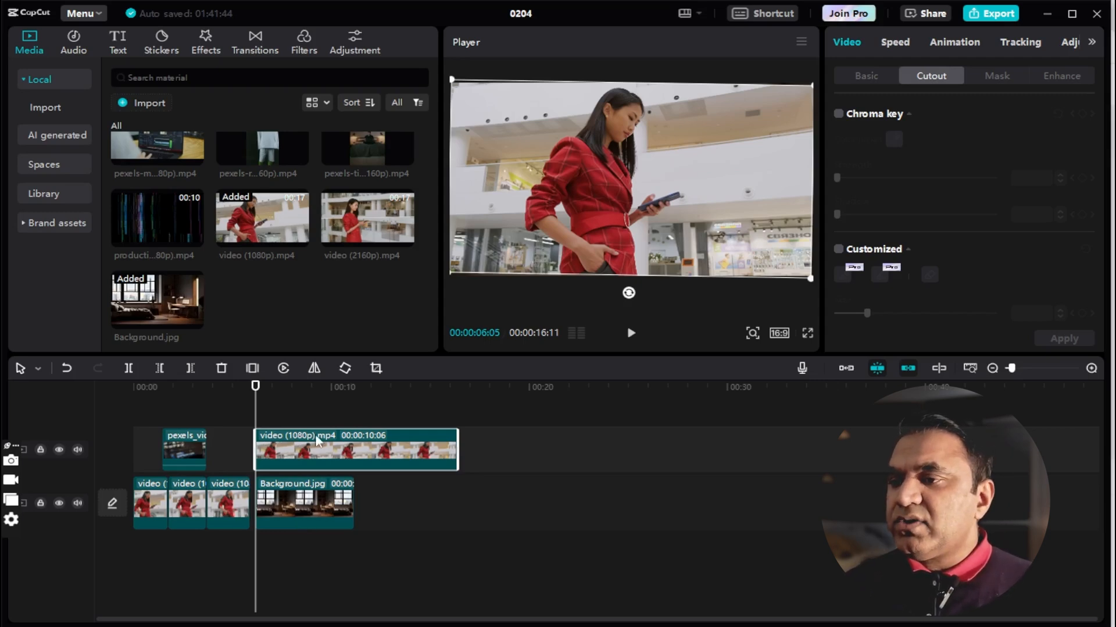
left_click_drag(457, 449, 352, 449)
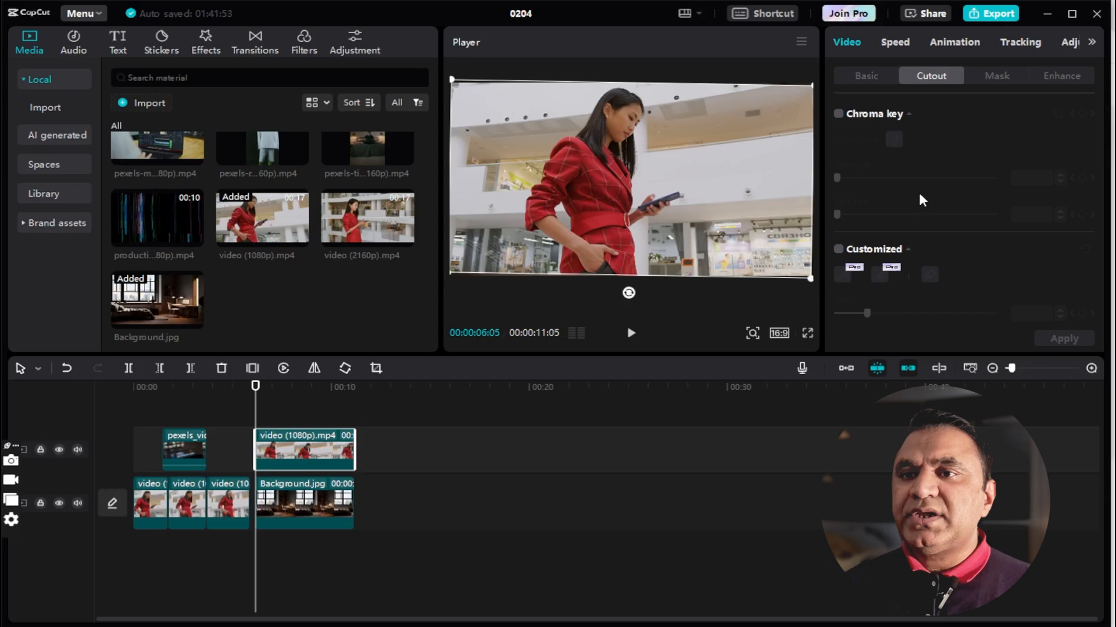
Apply Auto cutout to the video clip above Background.jpg and play back the composite.
scroll(919, 190, "down", 2)
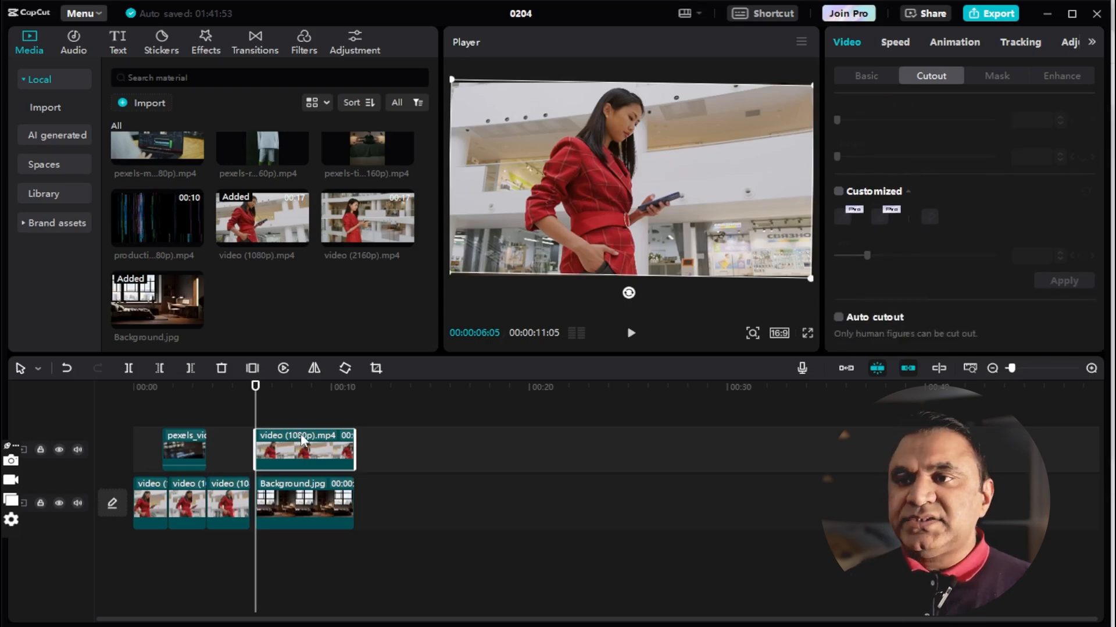
key("ctrl+z")
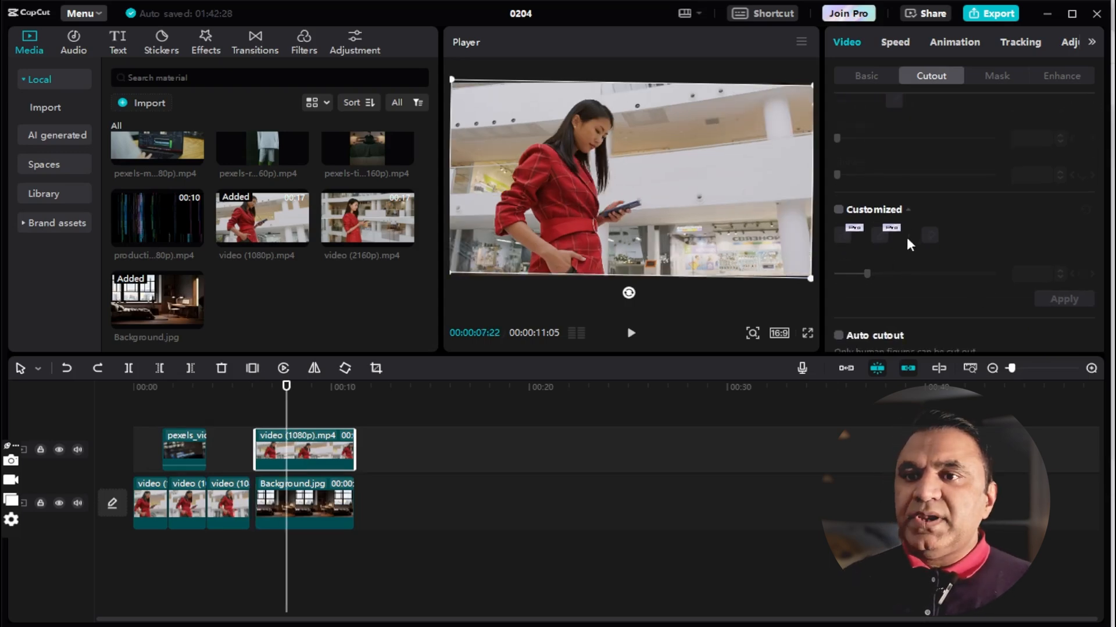
left_click(839, 317)
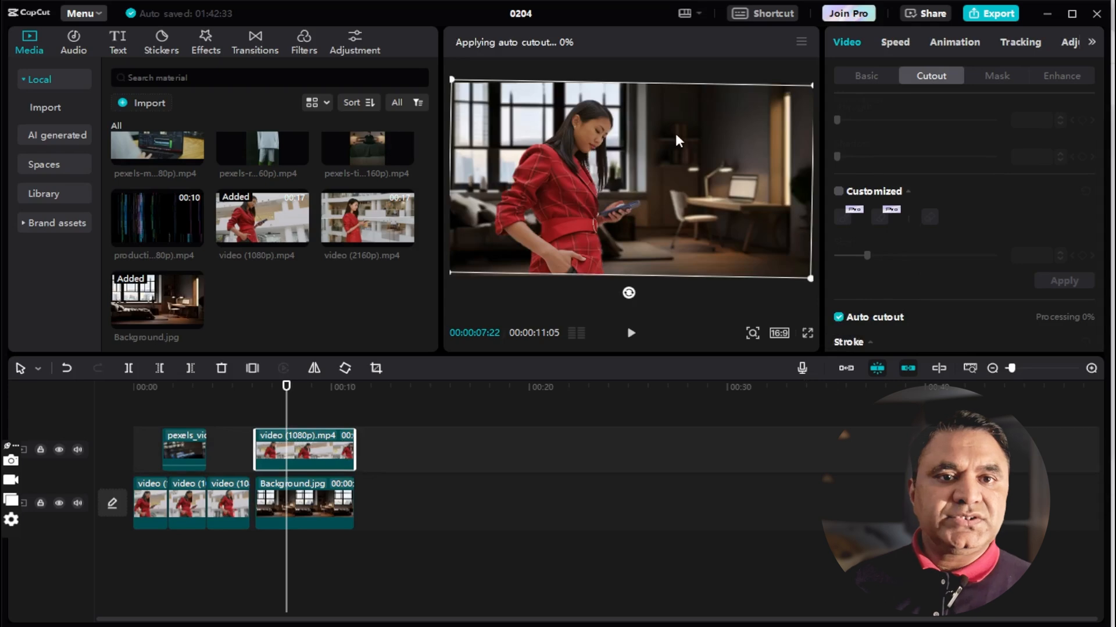
key("space")
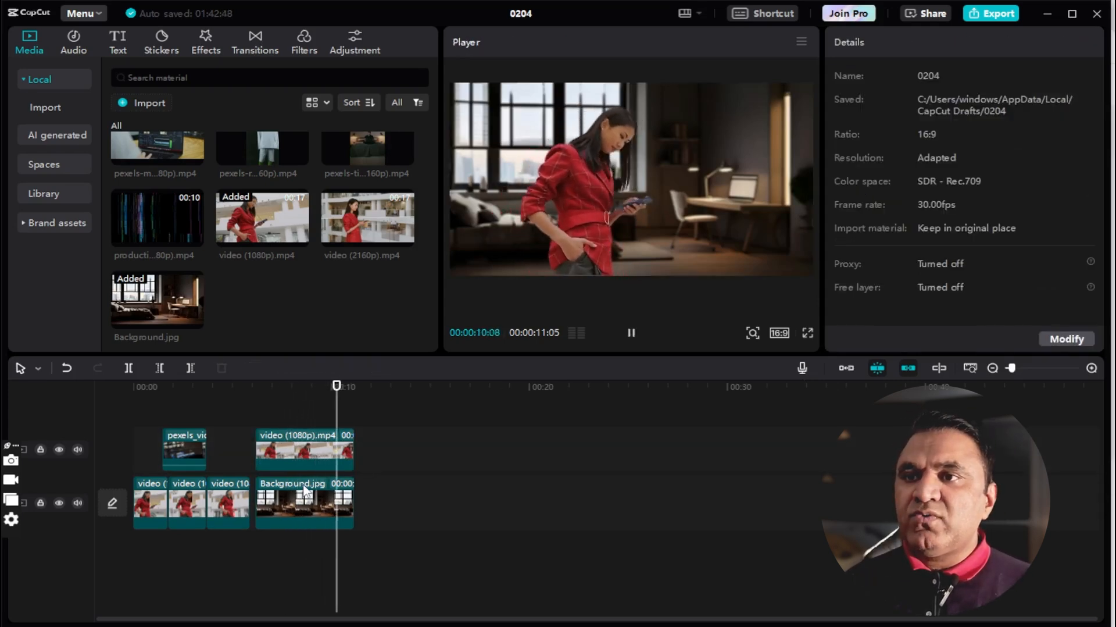
key("space")
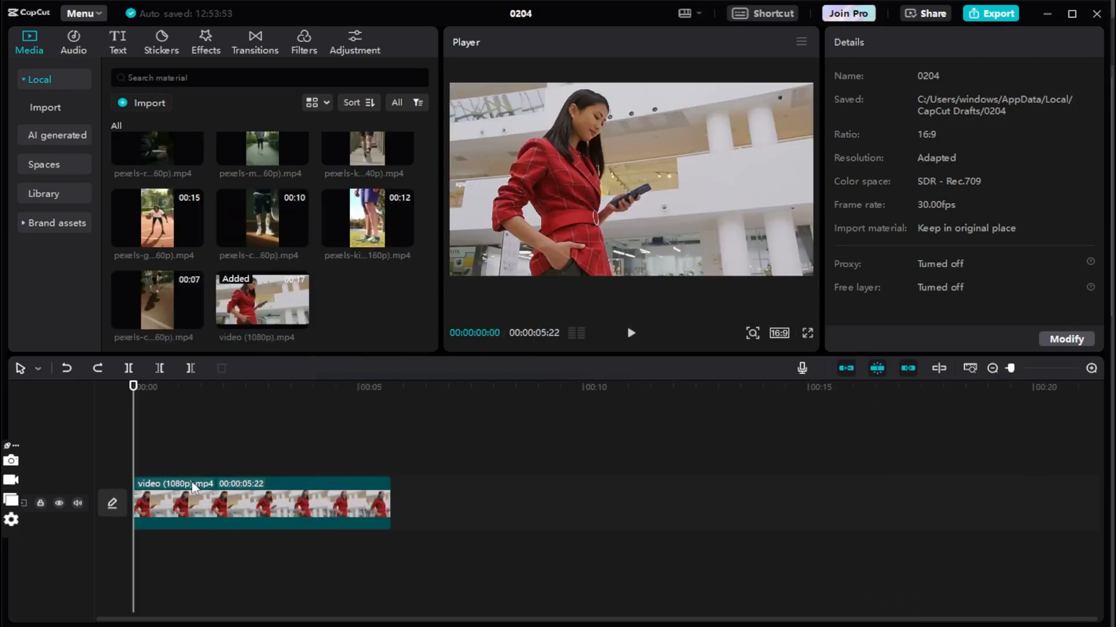
Add a default text at the very start of the timeline, above the video clip.
left_click_drag(133, 387, 186, 394)
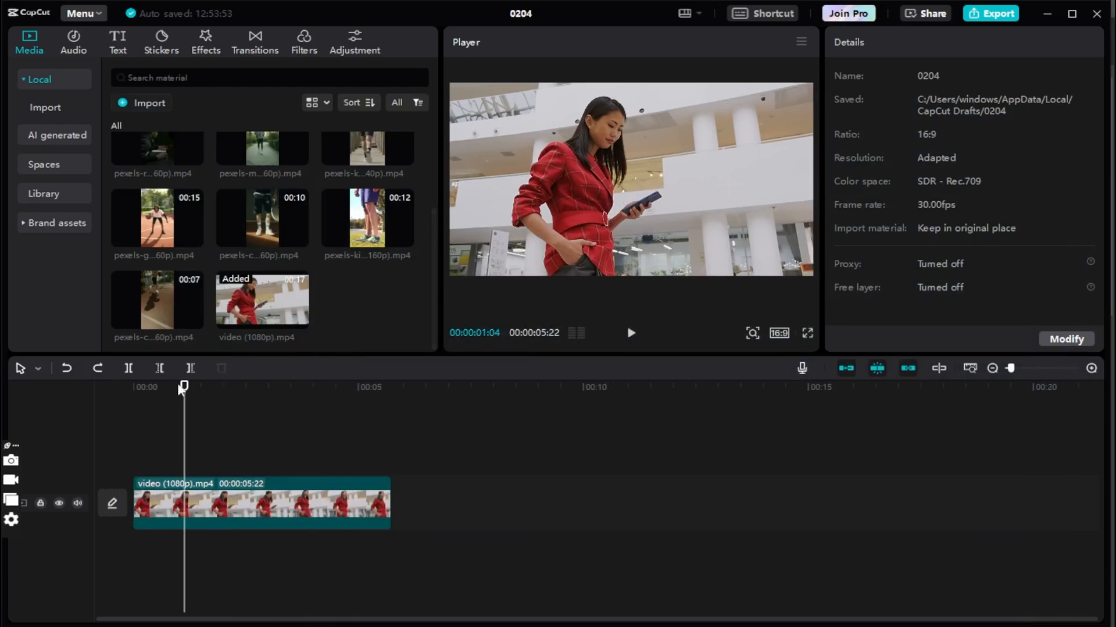
left_click_drag(183, 386, 114, 385)
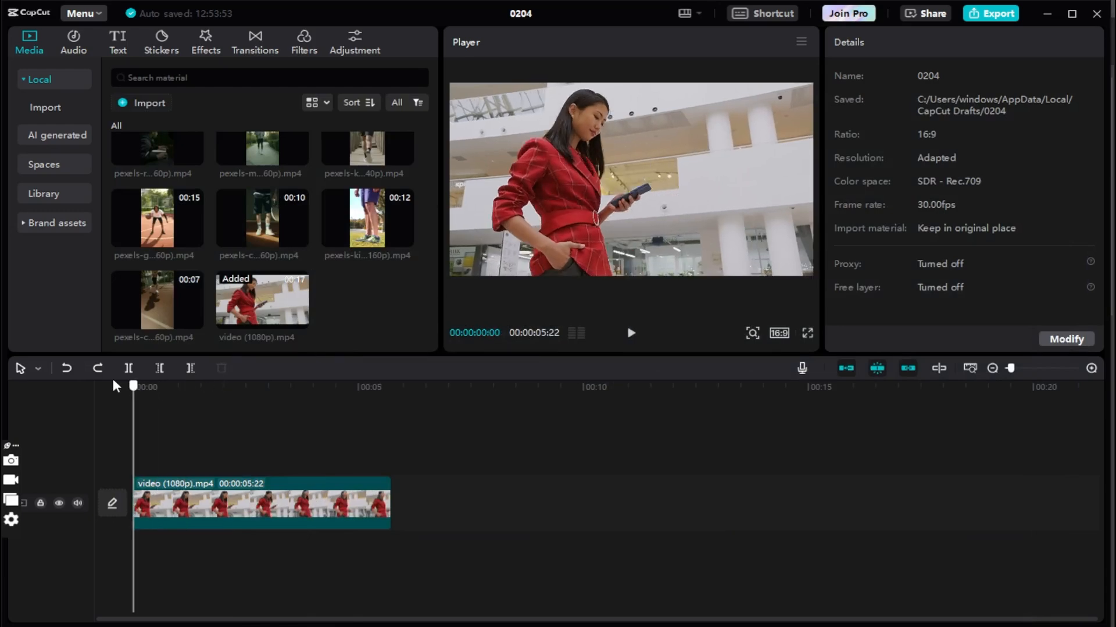
left_click(238, 483)
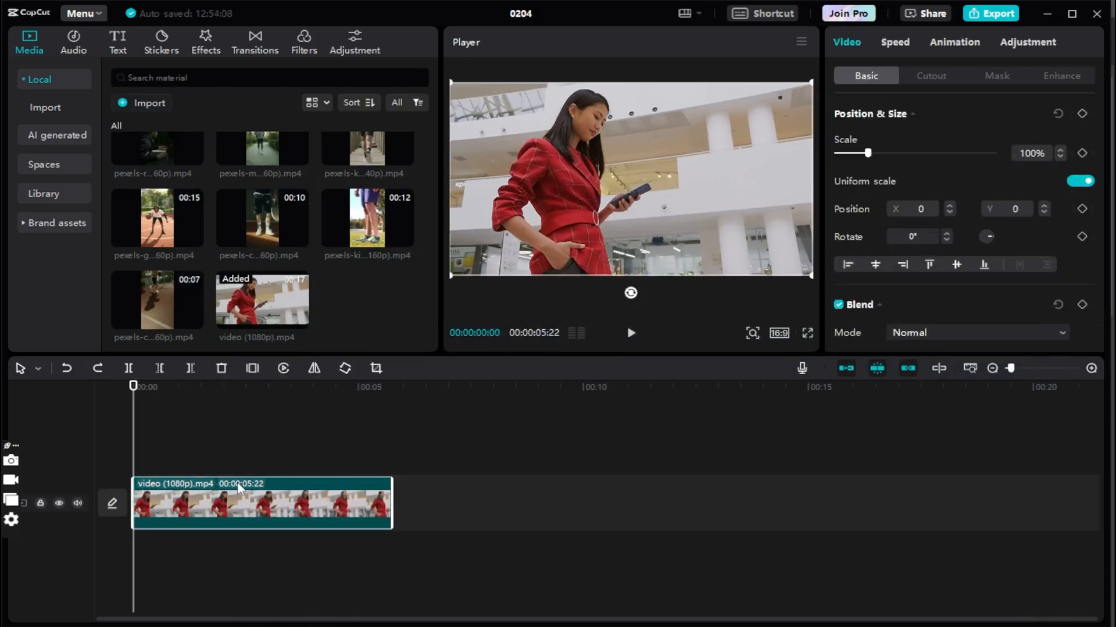
left_click(117, 42)
left_click(159, 138)
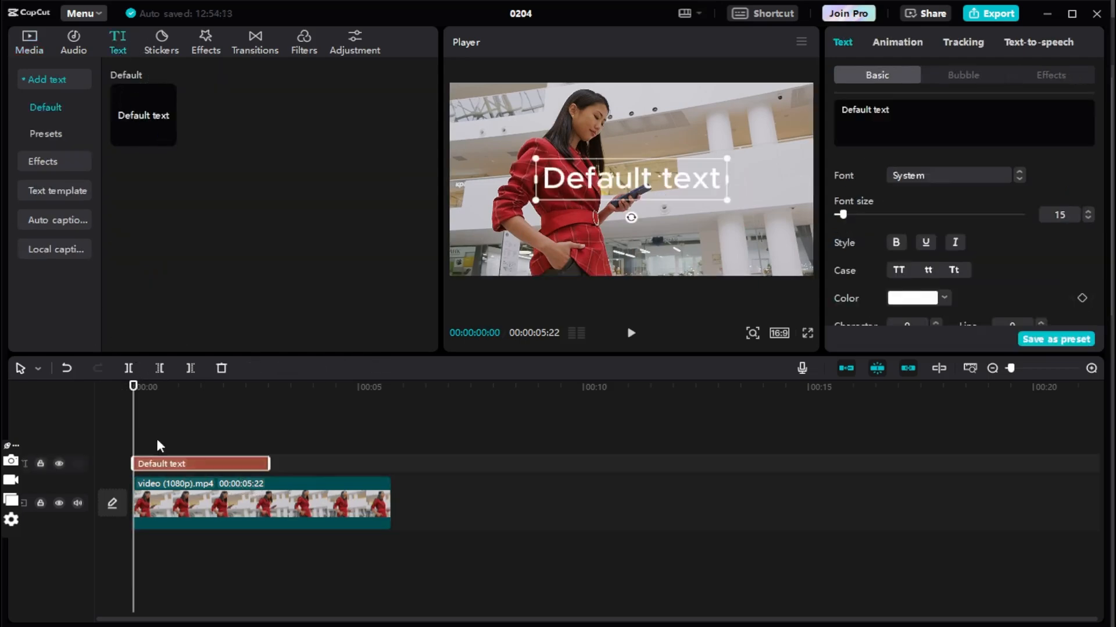
Change the text's wording to "MBD Graphics" and set its font to ZY Elegant.
left_click_drag(897, 108, 824, 104)
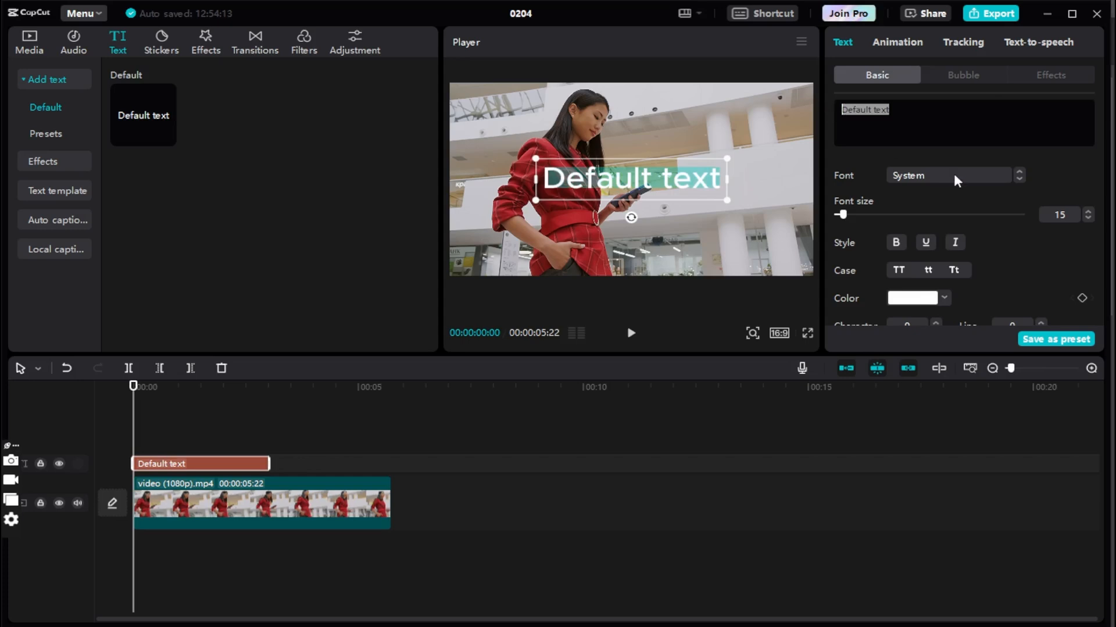
type("MBD")
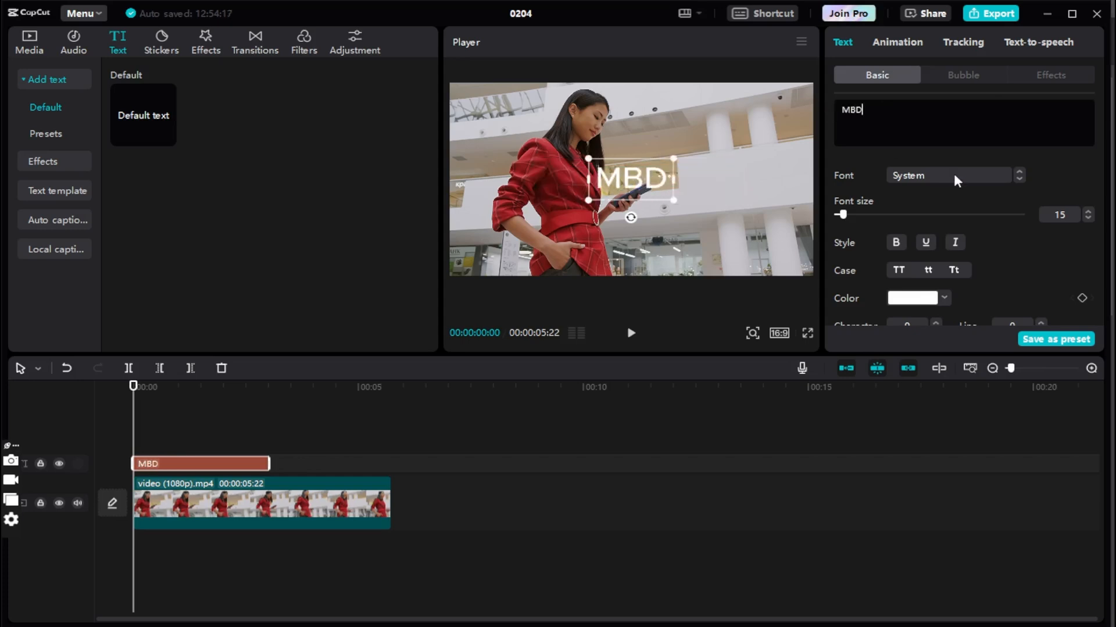
type(" Graphics")
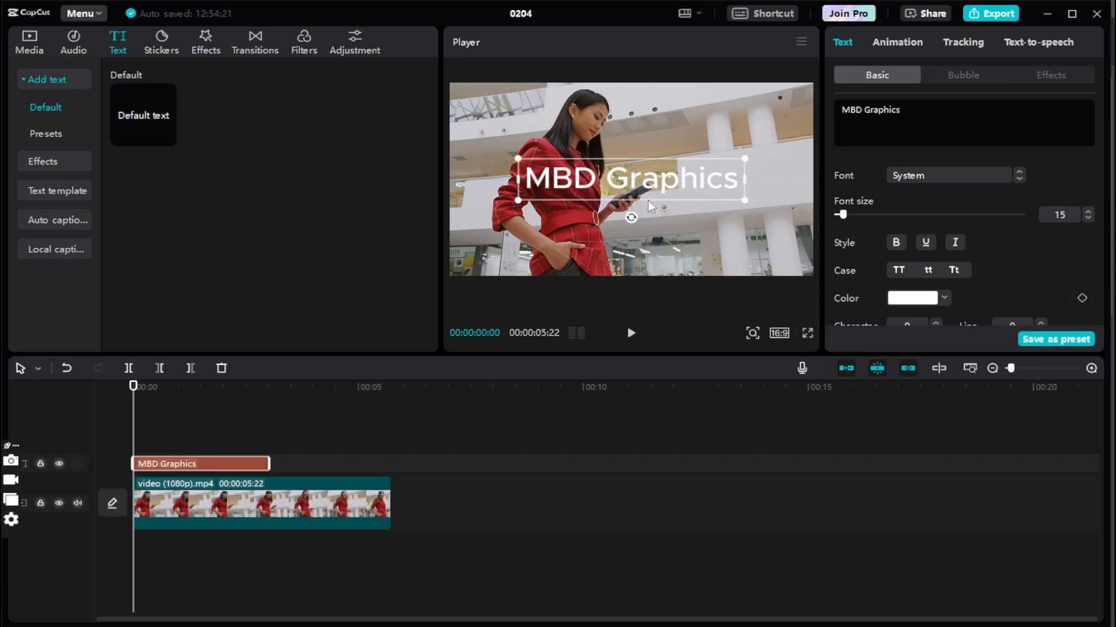
left_click(998, 177)
left_click(936, 401)
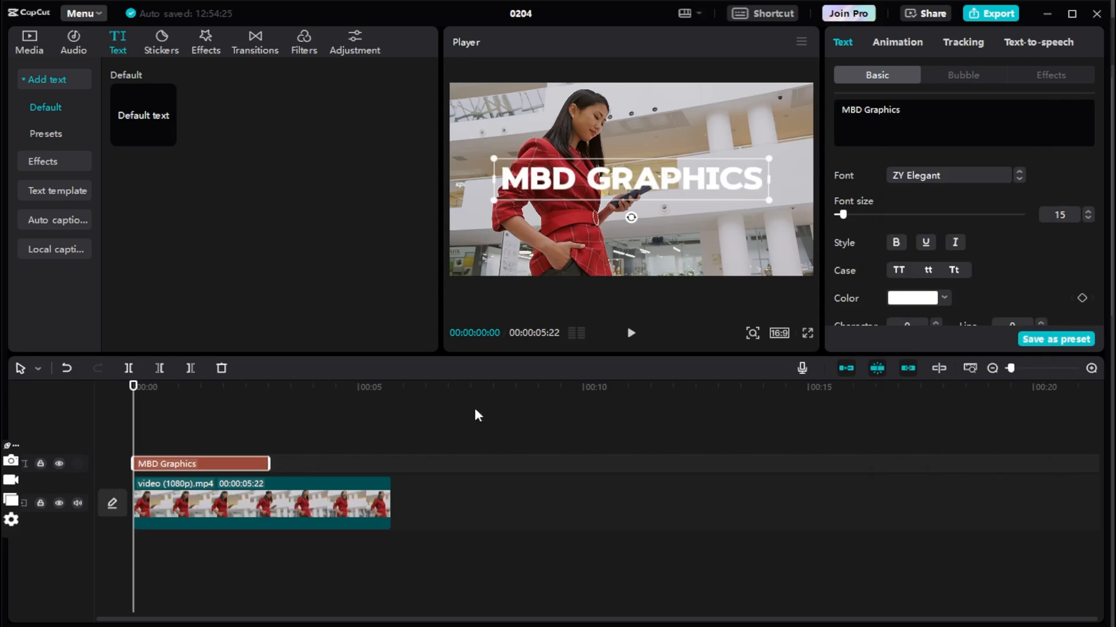
Apply the preset style with yellow letters and a black outline to the MBD Graphics text.
scroll(968, 264, "down", 5)
scroll(977, 173, "up", 2)
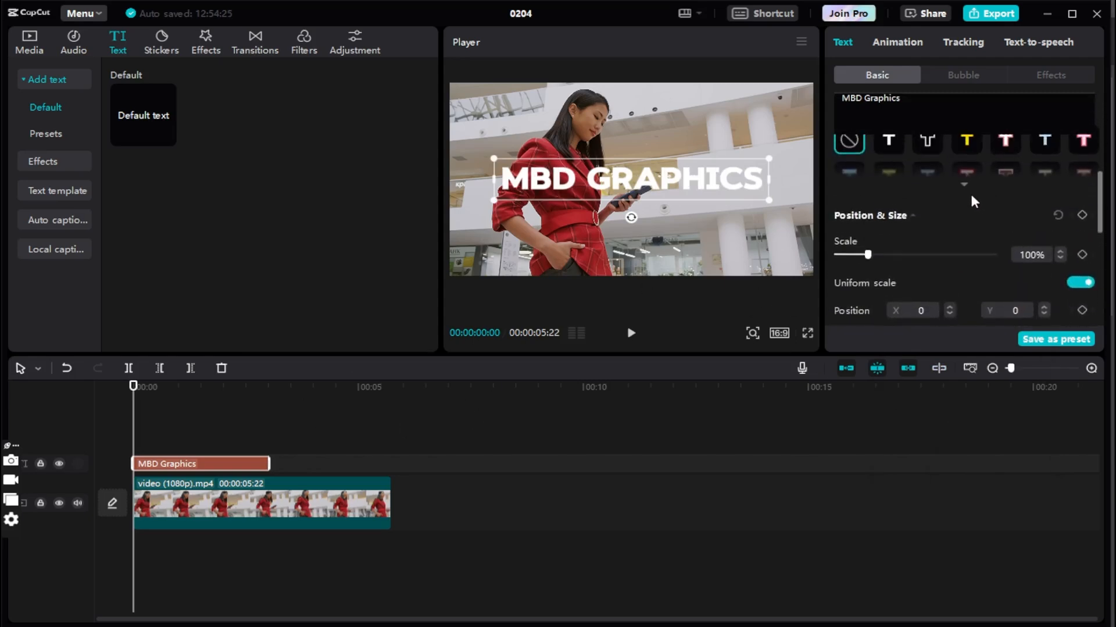
left_click(967, 145)
scroll(971, 215, "down", 3)
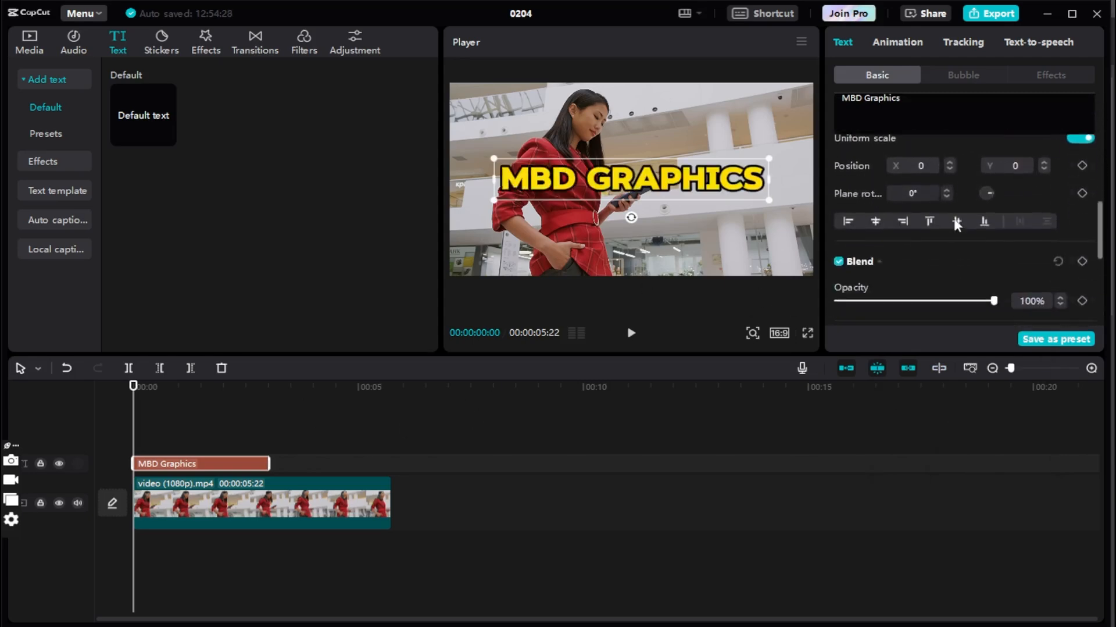
scroll(923, 254, "up", 3)
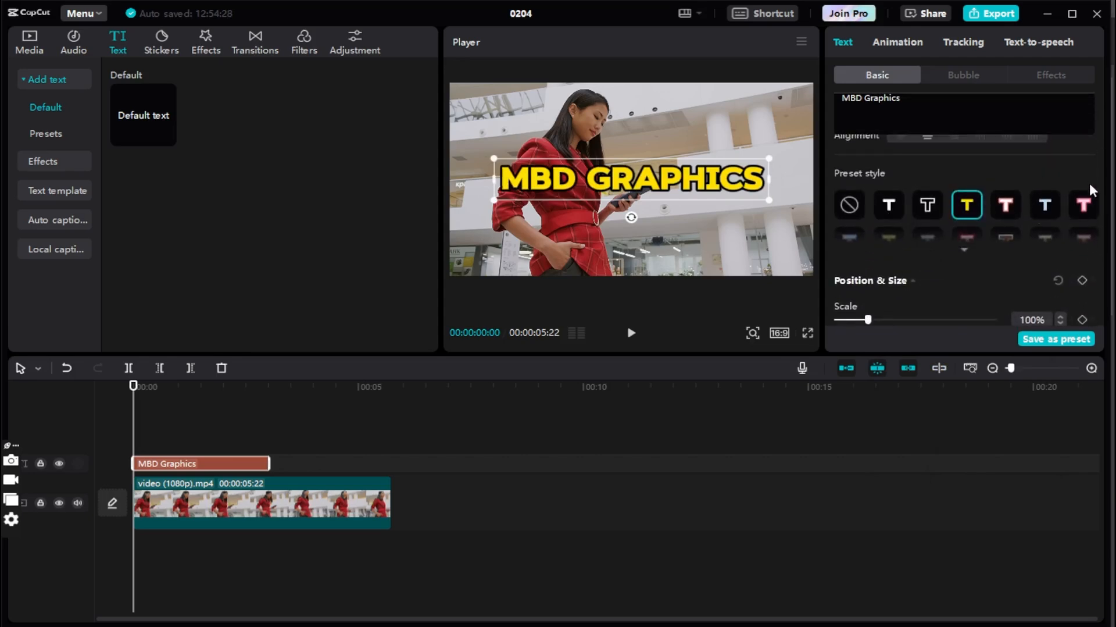
Try several styles from the expanded preset list on the text and settle on black letters over a yellow background.
left_click(964, 249)
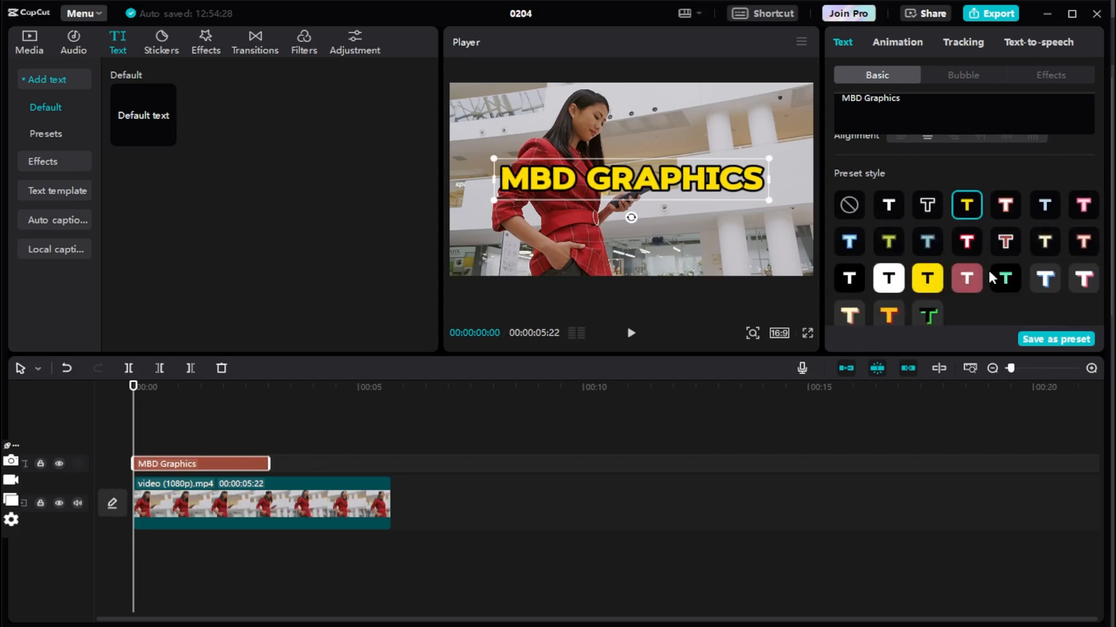
scroll(960, 250, "down", 2)
left_click(932, 227)
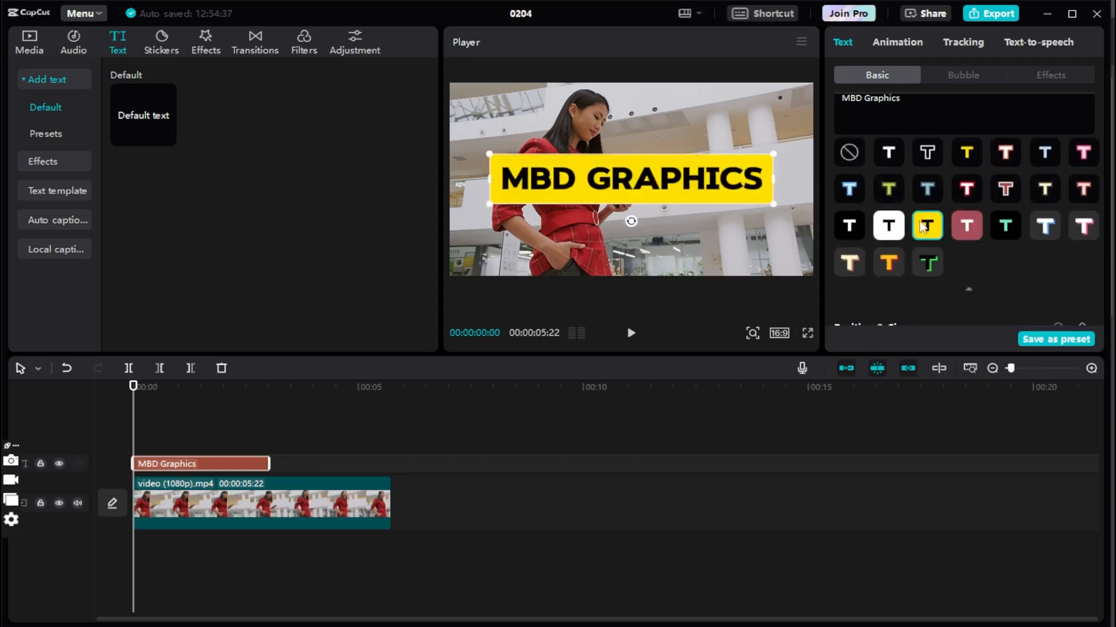
left_click(889, 226)
left_click(956, 231)
left_click(1007, 225)
left_click(1053, 224)
left_click(1006, 226)
left_click(969, 228)
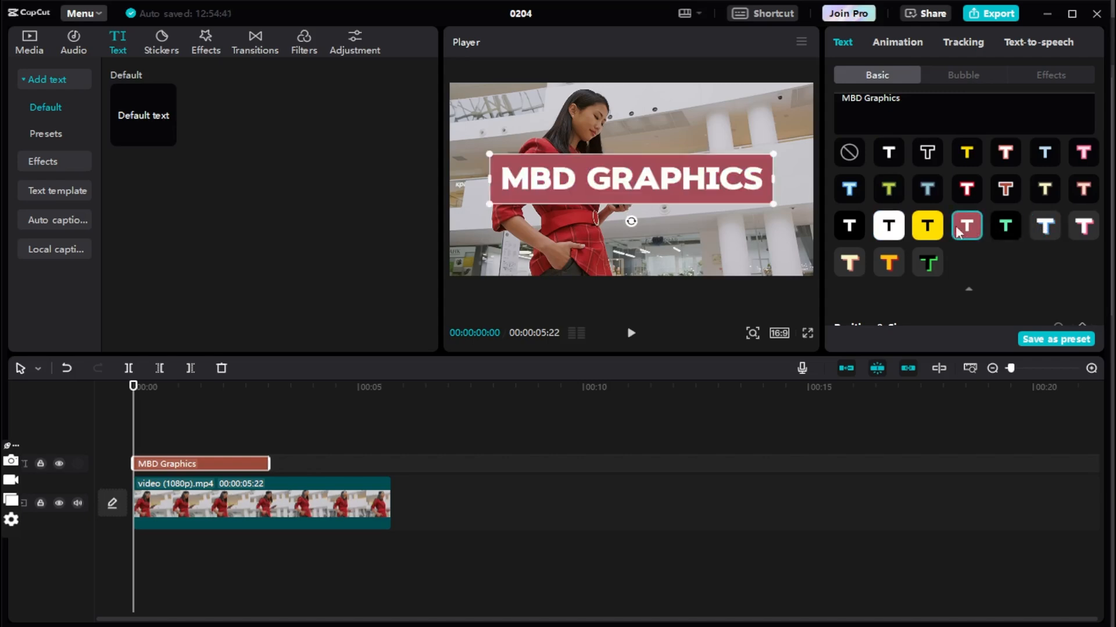
left_click(971, 186)
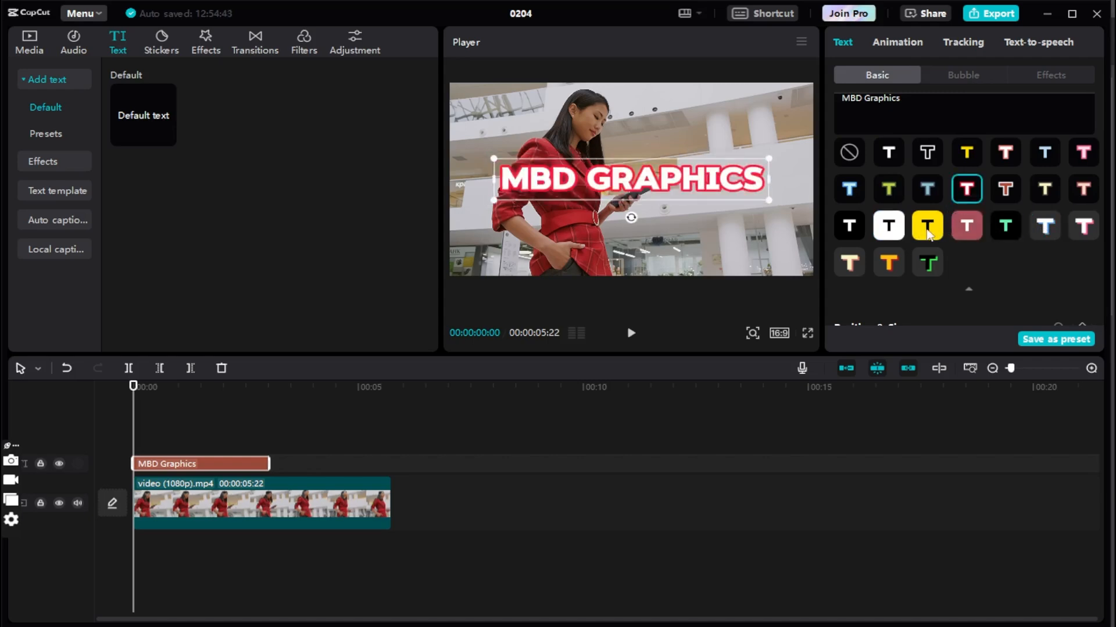
left_click(928, 230)
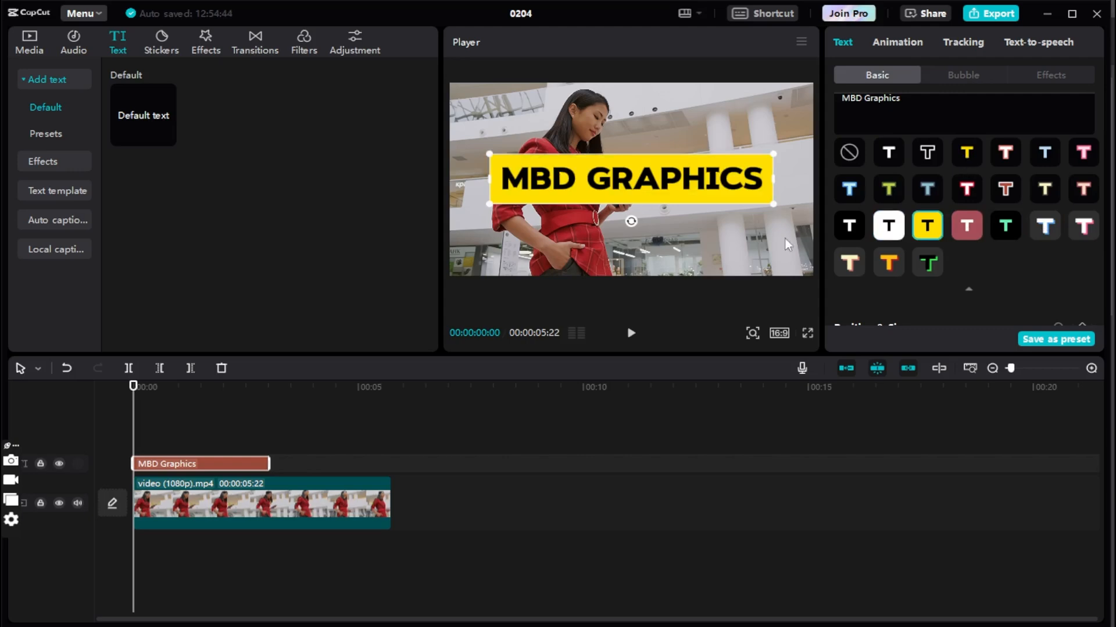
Enlarge the text to 115% scale and try out its blend opacity, ending at 100%.
scroll(918, 215, "down", 5)
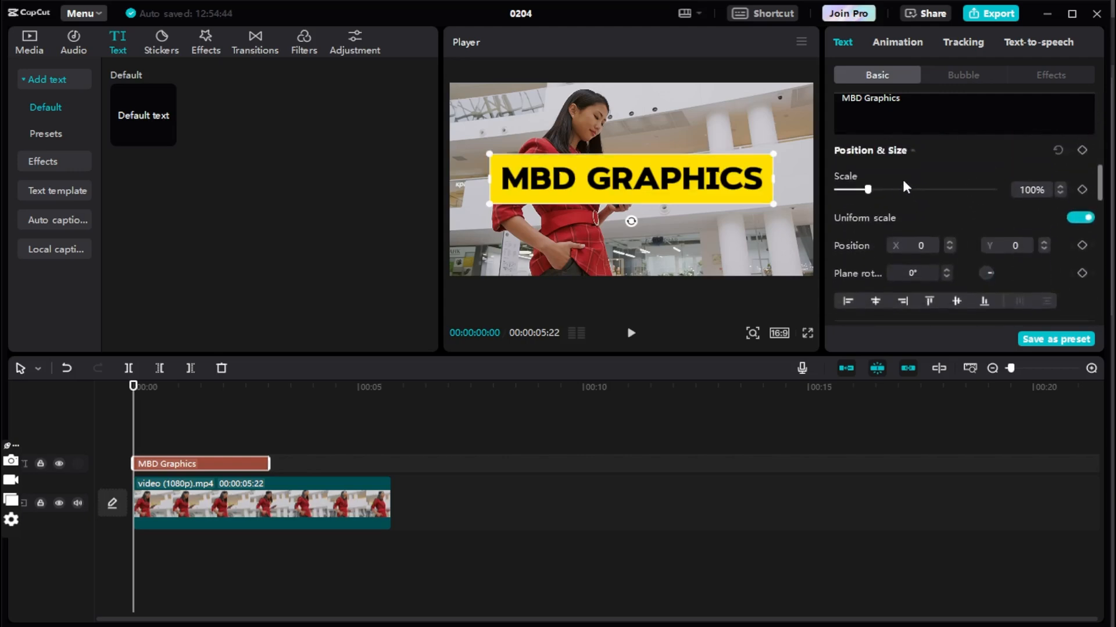
mouse_move(875, 203)
left_mouse_down()
mouse_move(903, 204)
mouse_move(873, 203)
left_mouse_up()
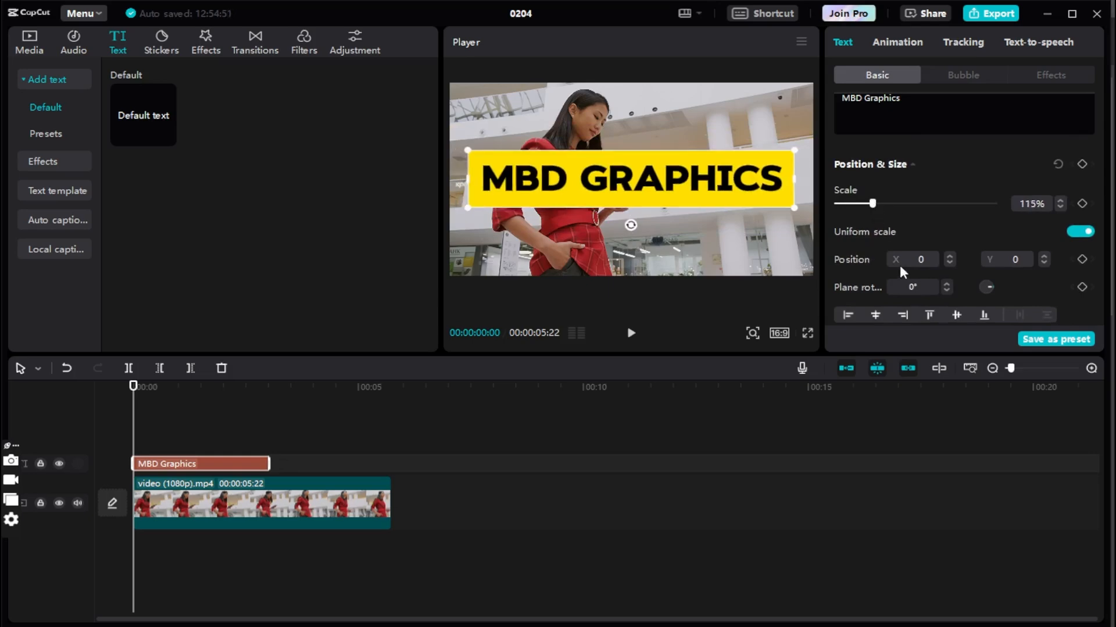
scroll(890, 256, "down", 2)
scroll(855, 273, "down", 2)
scroll(872, 261, "down", 3)
scroll(913, 180, "up", 1)
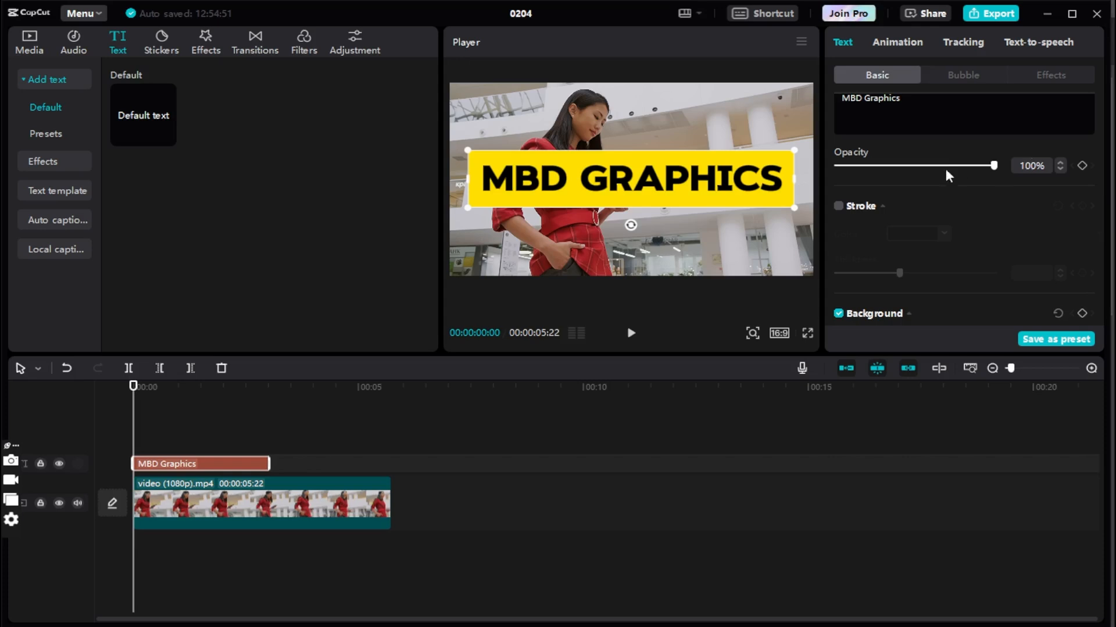
scroll(946, 192, "up", 1)
mouse_move(992, 220)
left_mouse_down()
mouse_move(902, 221)
mouse_move(994, 221)
left_mouse_up()
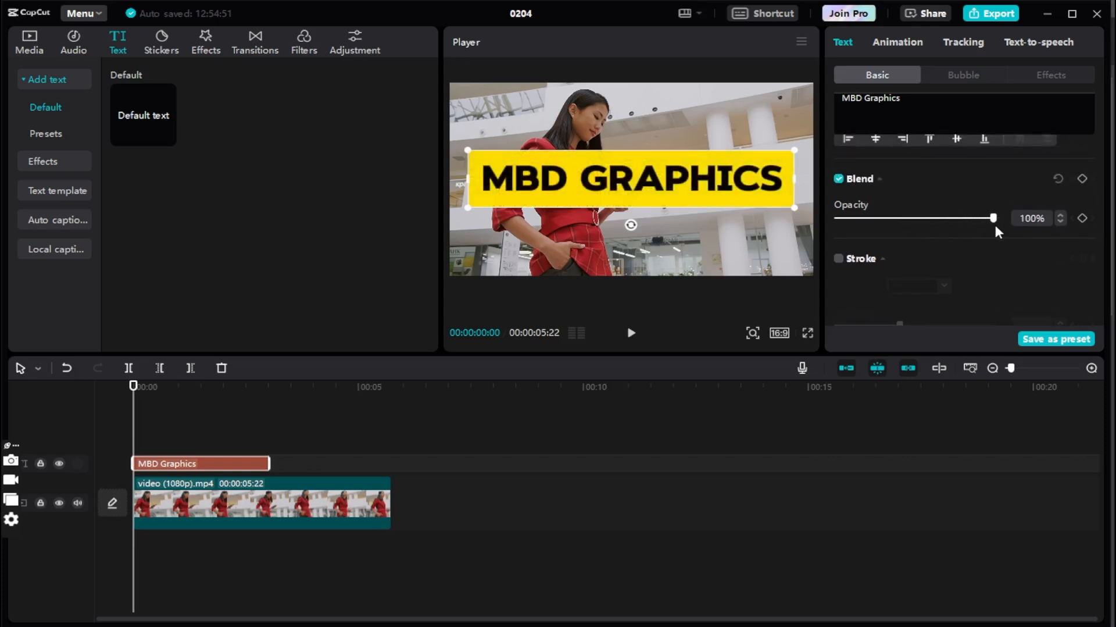
Change the colour of the text's background box to orange-yellow.
scroll(855, 269, "down", 5)
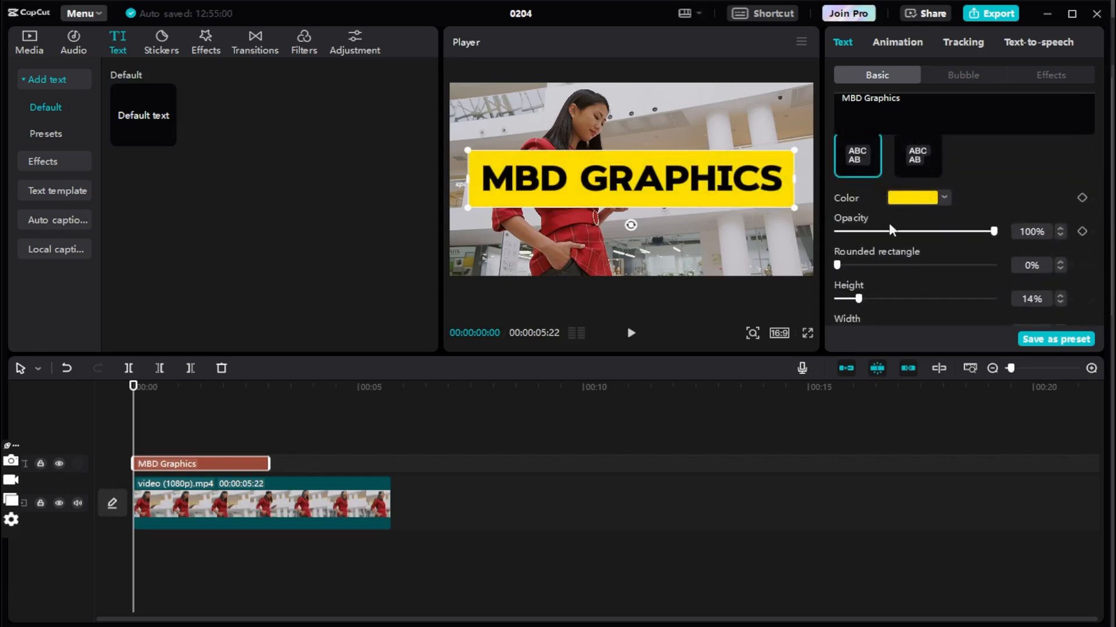
left_click(909, 202)
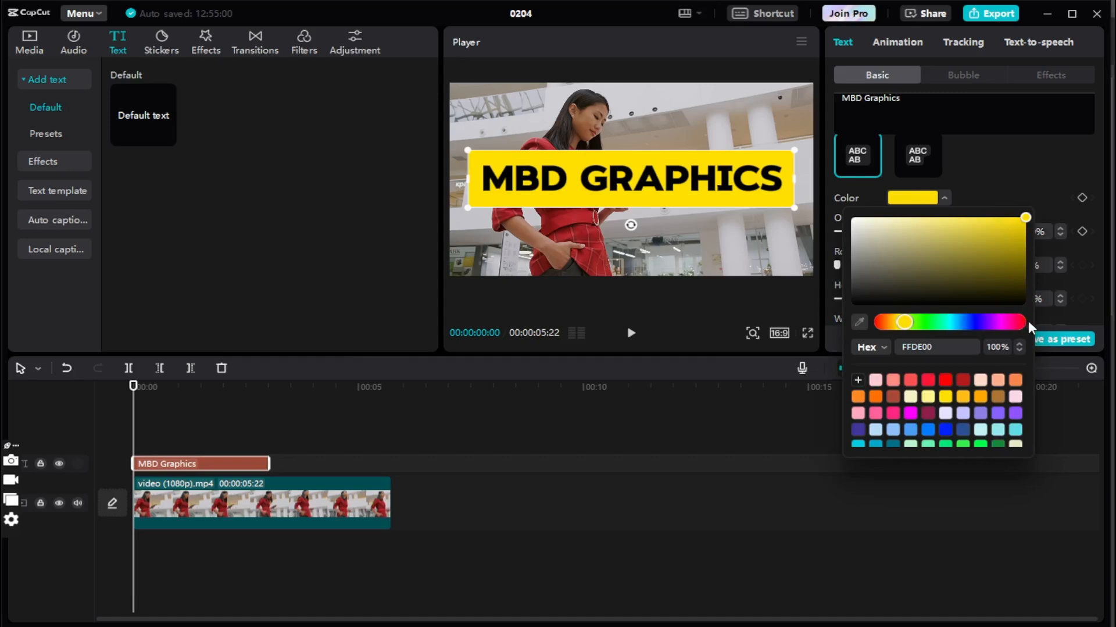
left_click_drag(1007, 274, 1031, 323)
left_click_drag(1024, 256, 902, 323)
left_click(878, 323)
left_click_drag(989, 242, 1038, 211)
left_click(1023, 188)
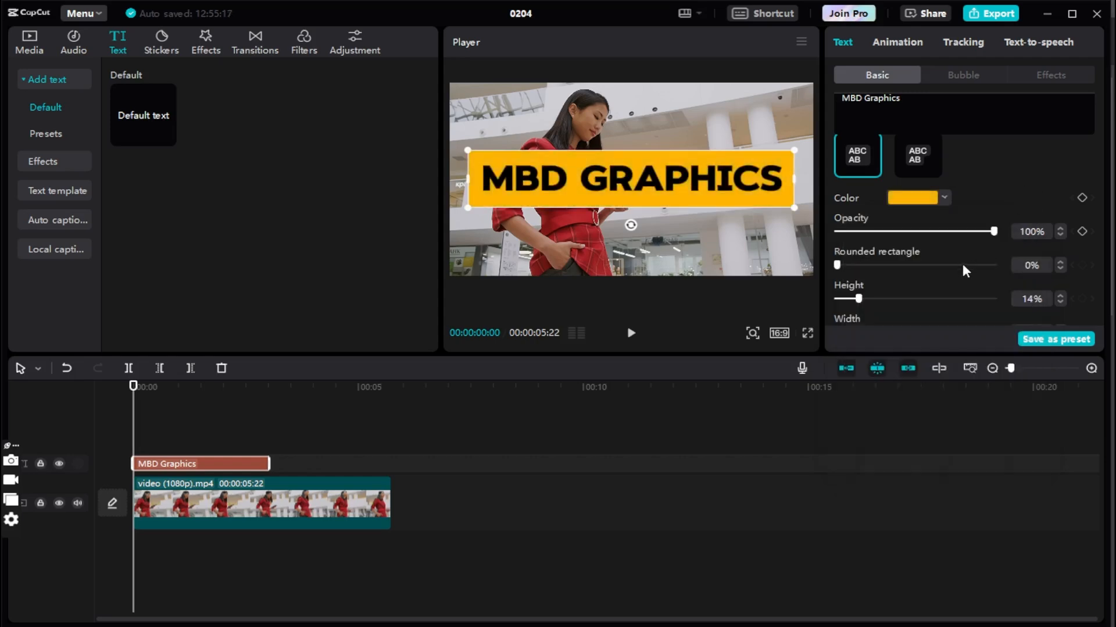
Round the corners of the text's background box to 68% and fine-tune the size of the text and its box.
scroll(954, 259, "down", 1)
left_click_drag(837, 212, 904, 212)
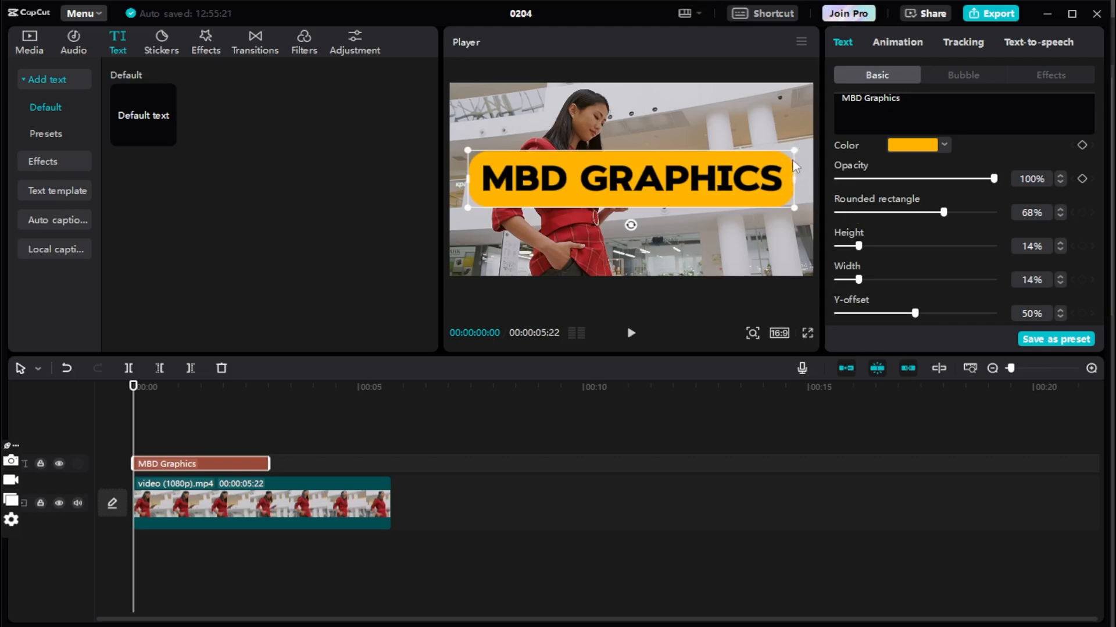
mouse_move(792, 156)
left_mouse_down()
mouse_move(805, 146)
mouse_move(794, 149)
left_mouse_up()
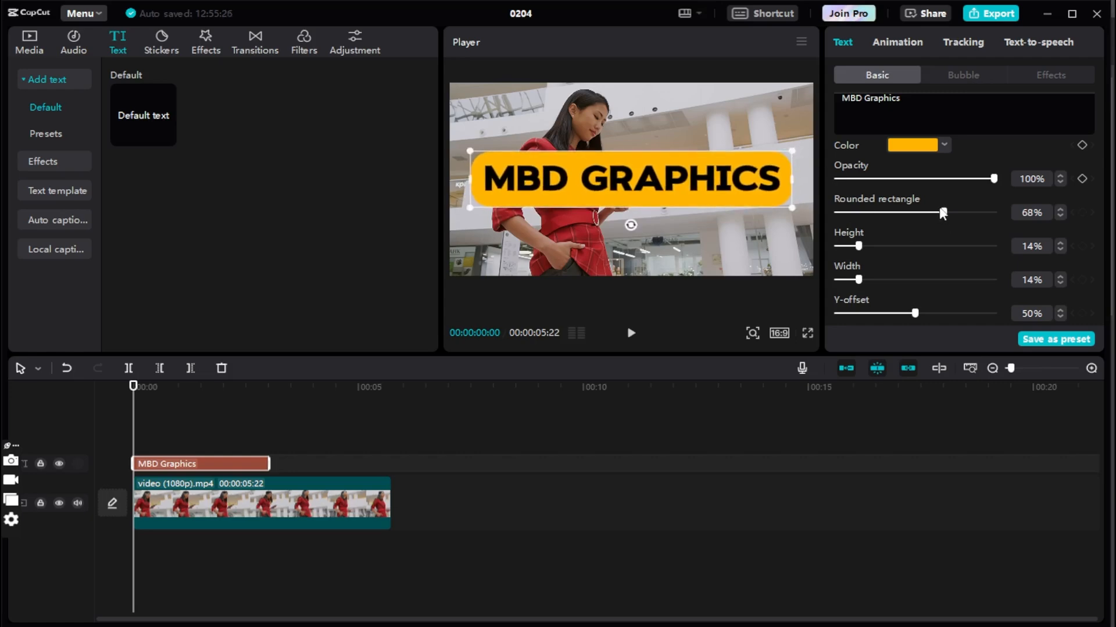
left_click_drag(859, 246, 867, 279)
Move the MBD Graphics text slightly below the centre of the picture.
scroll(910, 279, "down", 1)
scroll(904, 262, "down", 3)
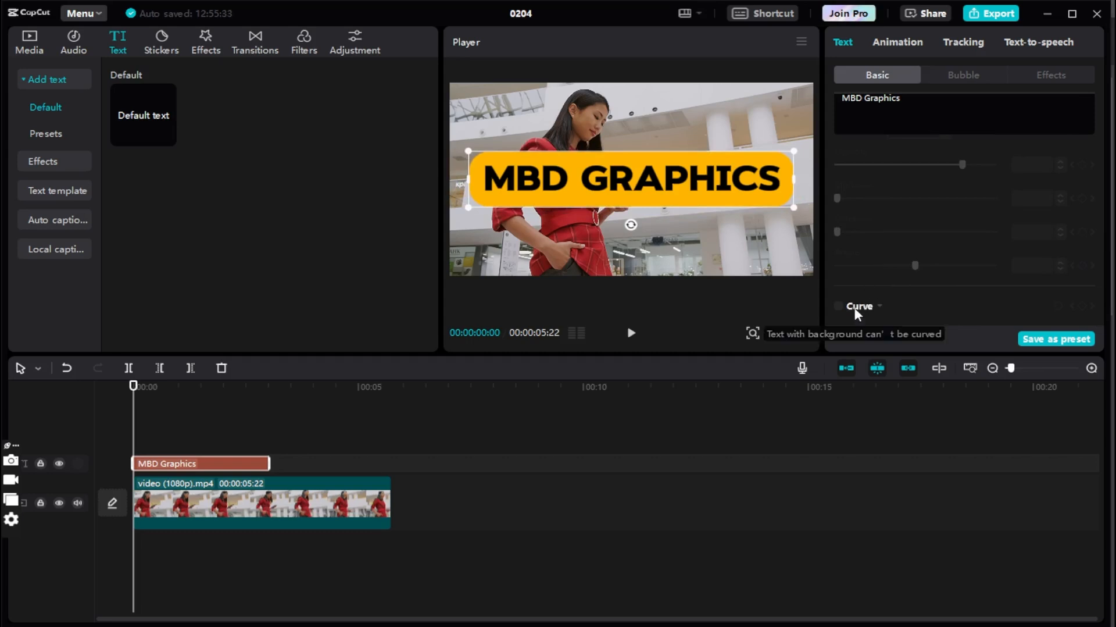
scroll(895, 210, "up", 4)
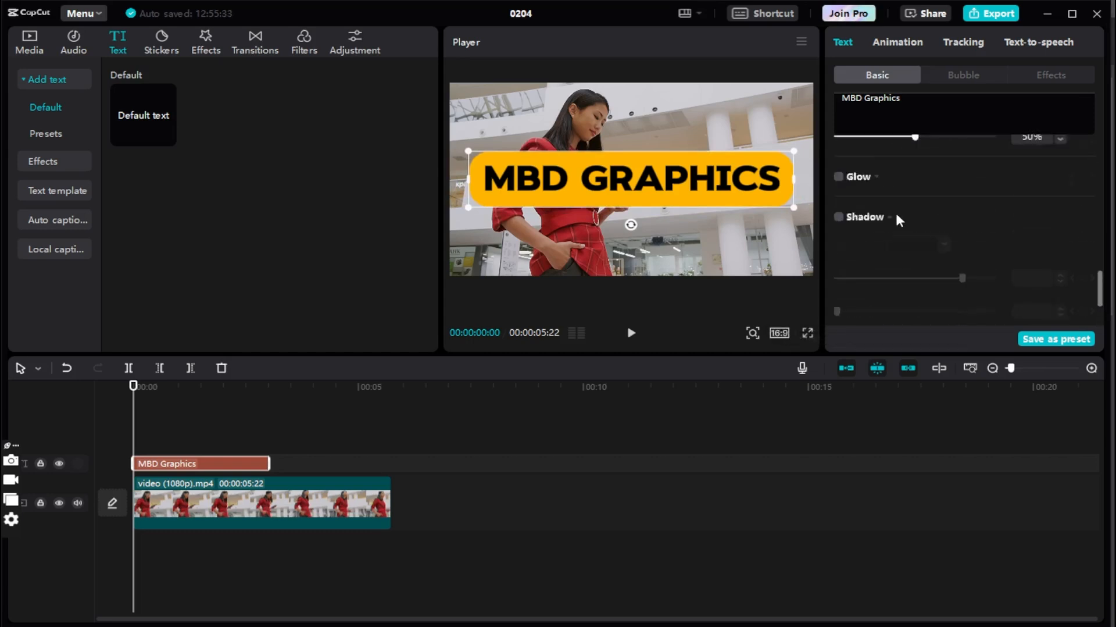
scroll(898, 218, "up", 8)
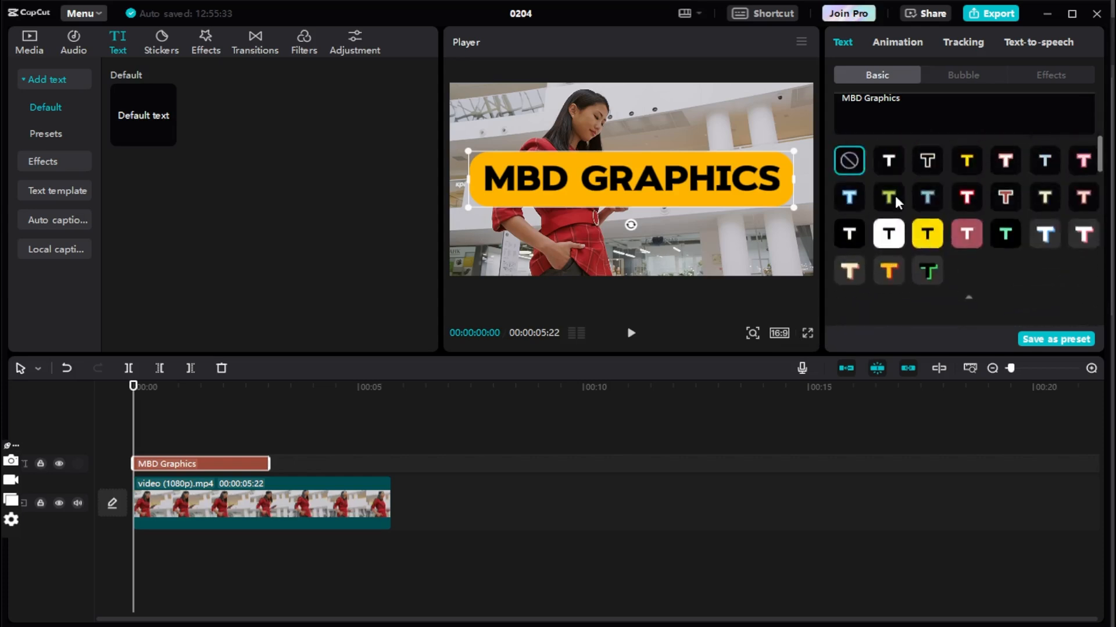
scroll(971, 214, "up", 3)
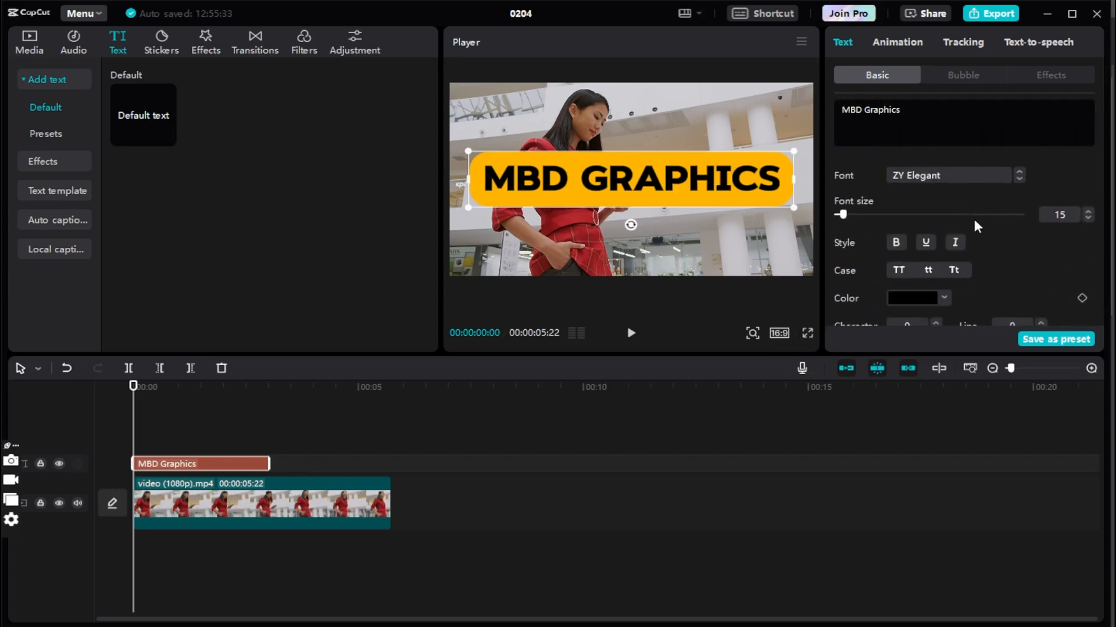
left_click_drag(661, 187, 660, 200)
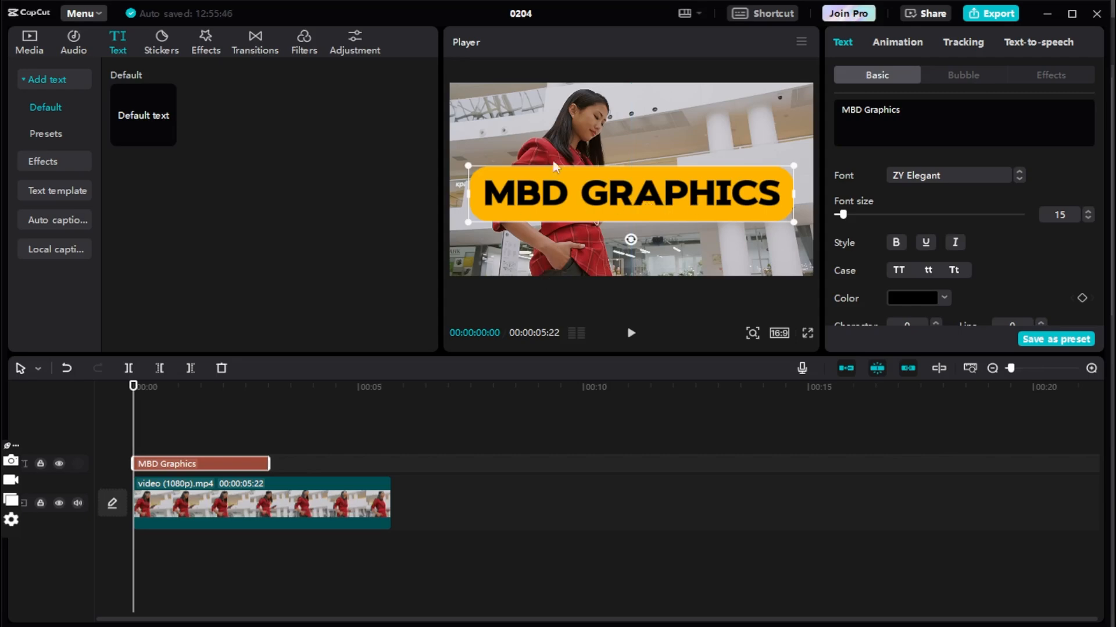
Duplicate the video clip onto a separate track between the original clip and the MBD Graphics text.
left_click(305, 482)
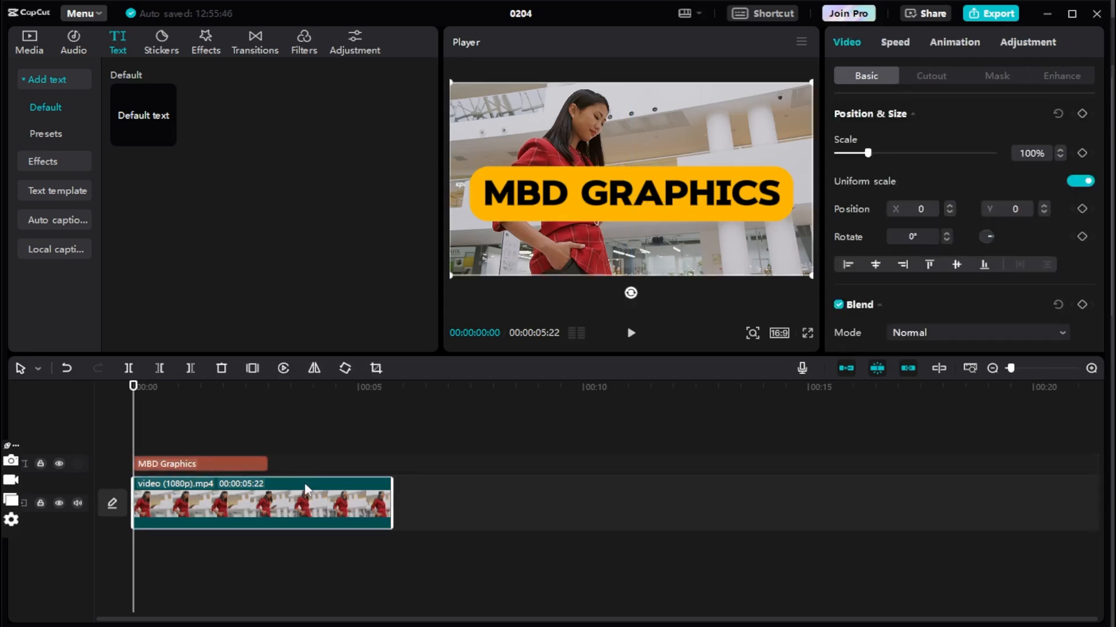
left_click_drag(317, 486, 304, 455)
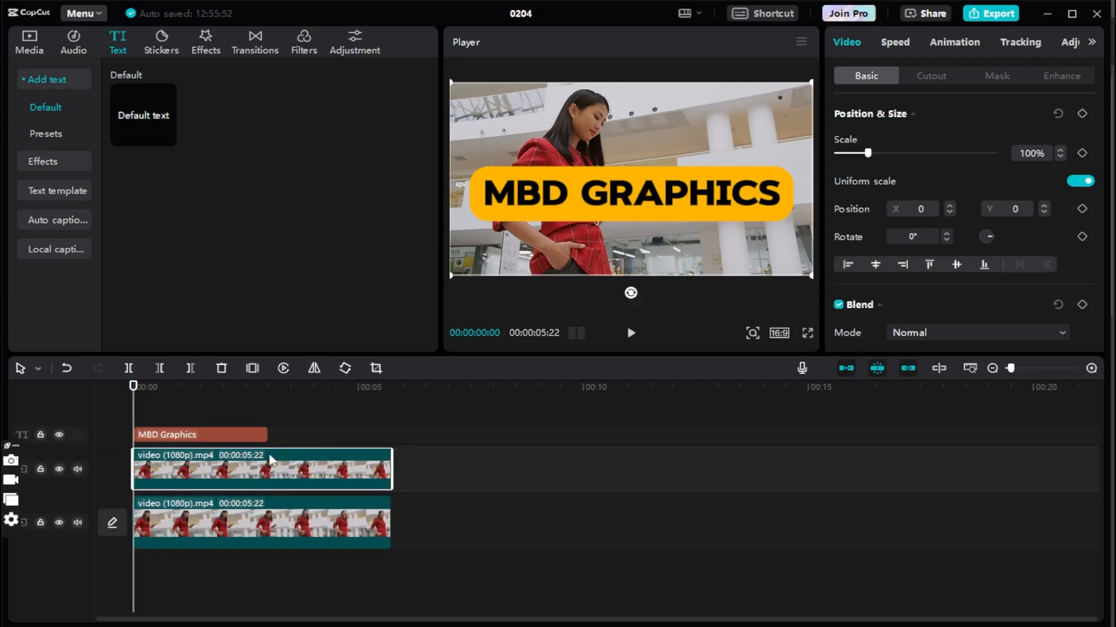
left_click_drag(229, 428, 228, 493)
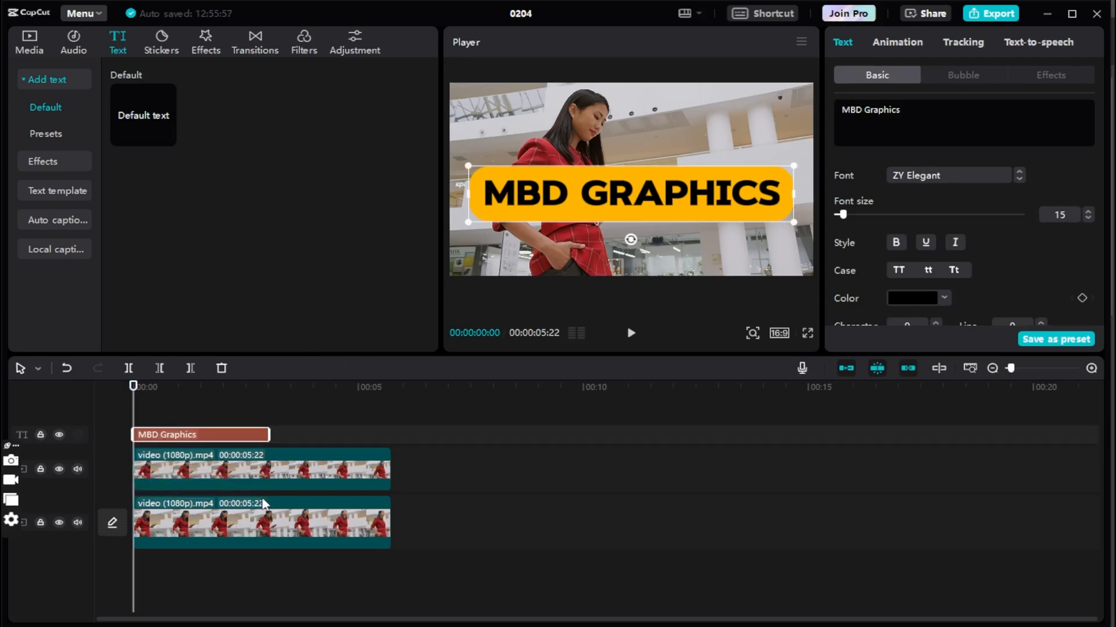
left_click(268, 458)
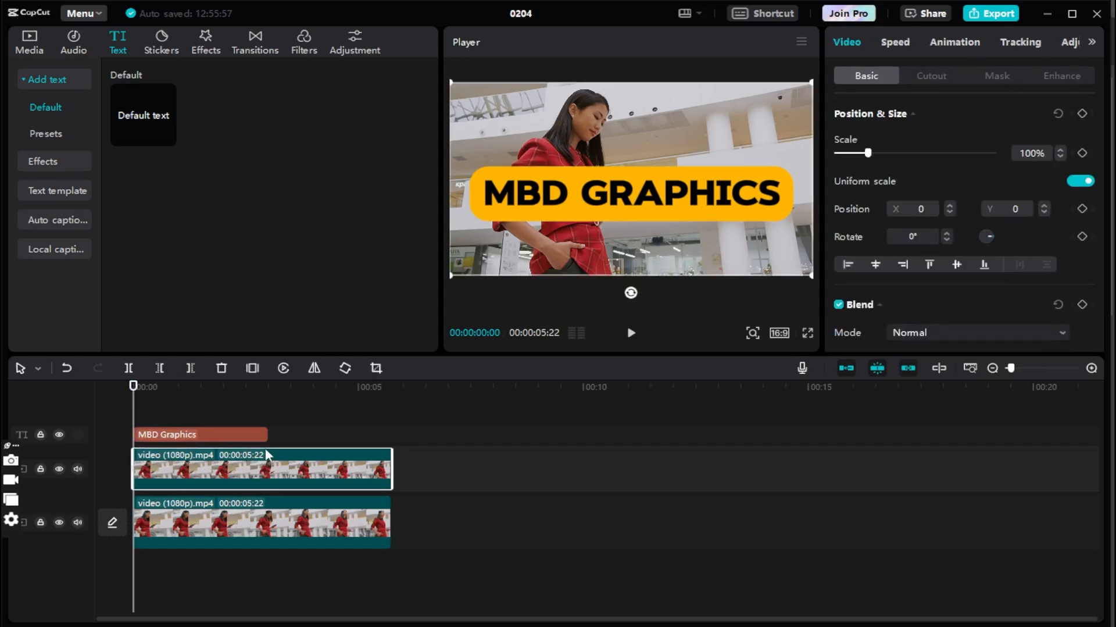
Extend the MBD Graphics text to the end of the video and combine it with the upper video copy into a compound clip.
left_click(256, 436)
left_click_drag(267, 435, 392, 440)
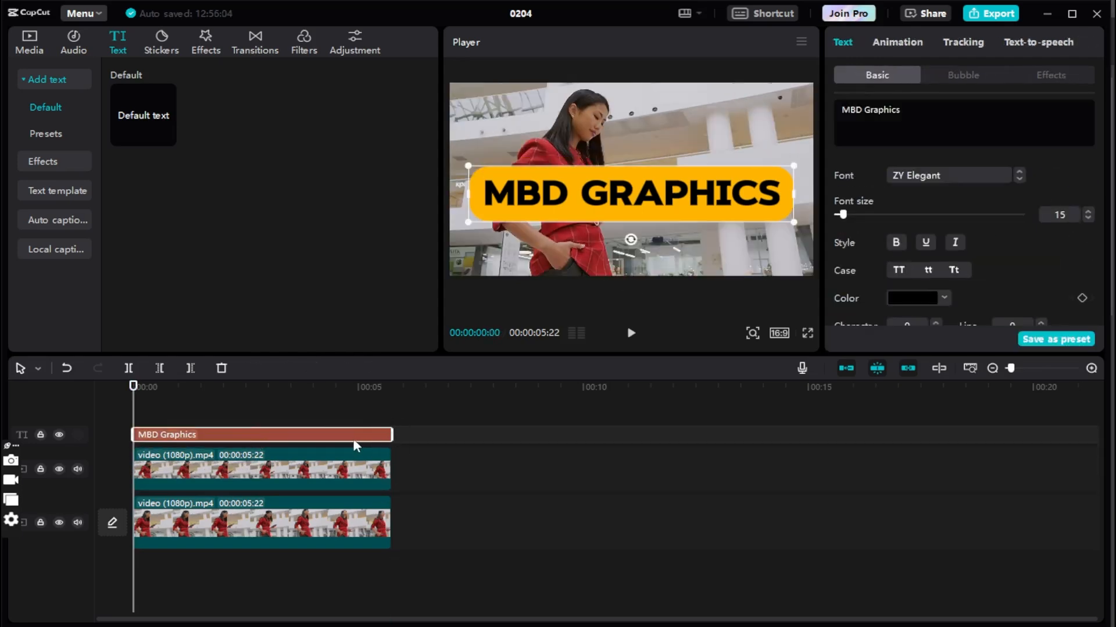
left_click(352, 461)
left_click_drag(433, 419, 306, 483)
right_click(340, 462)
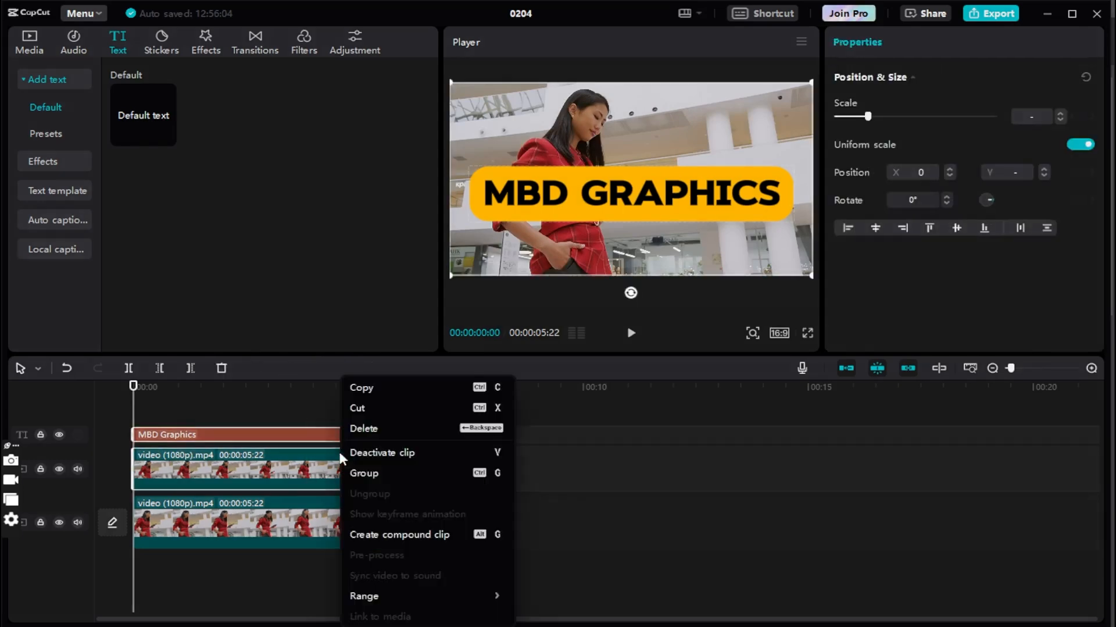
left_click(387, 535)
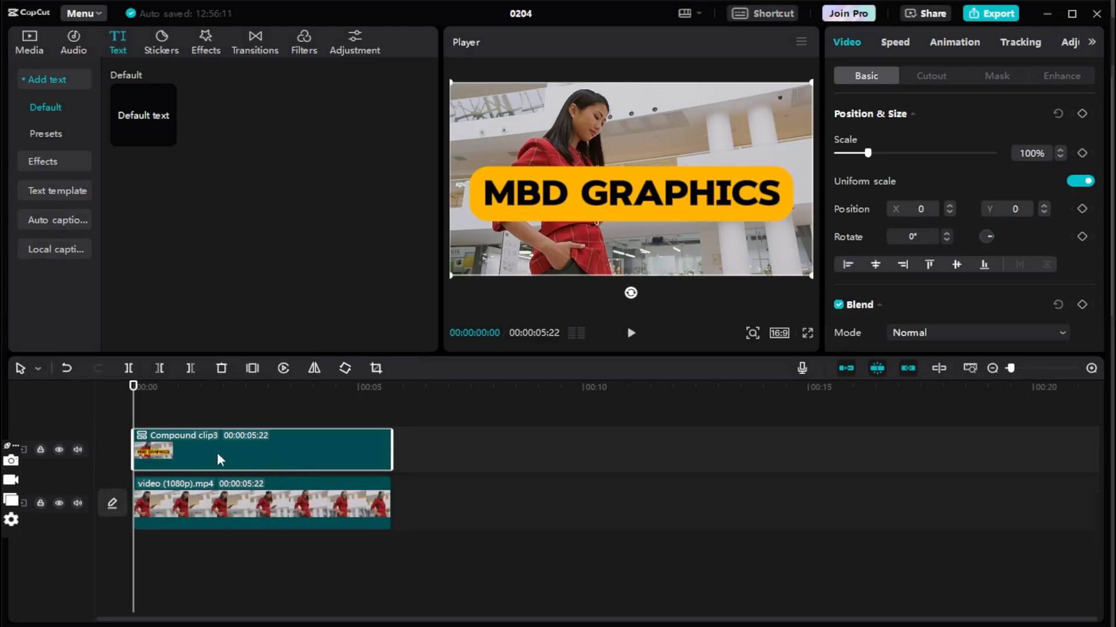
Rearrange the tracks so the plain video clip lies directly above the compound clip, with both starting at 00:00.
left_click_drag(135, 388, 181, 389)
left_click_drag(281, 440, 253, 451)
left_click_drag(260, 493, 270, 386)
left_click_drag(232, 443, 223, 443)
left_click_drag(182, 388, 99, 378)
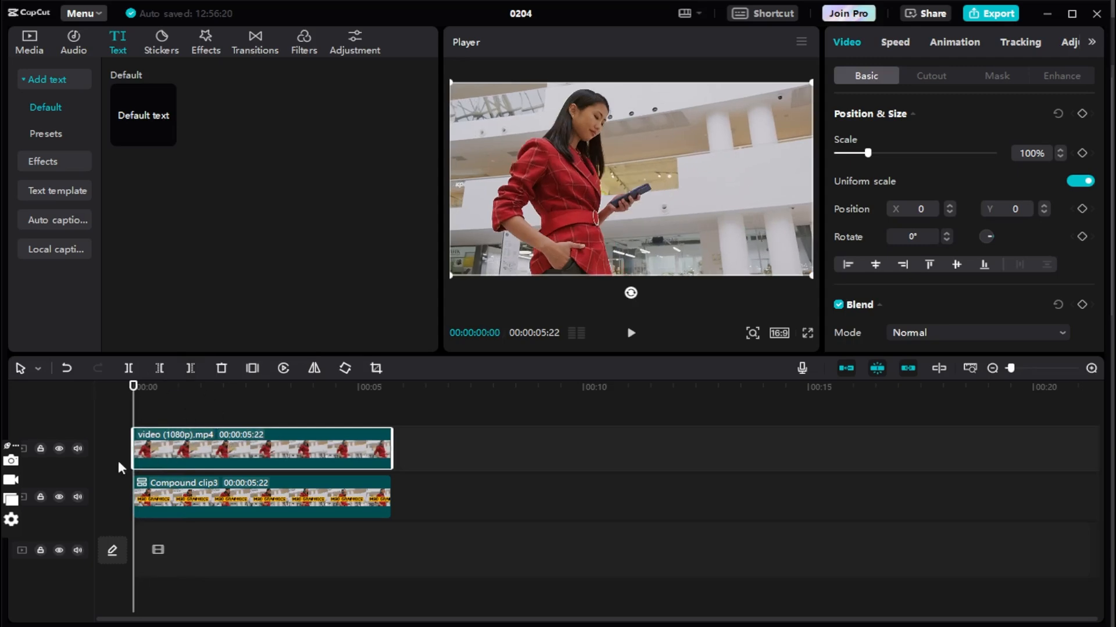
Hide the upper video track to view the compound clip beneath it, and show the track again.
left_click(59, 449)
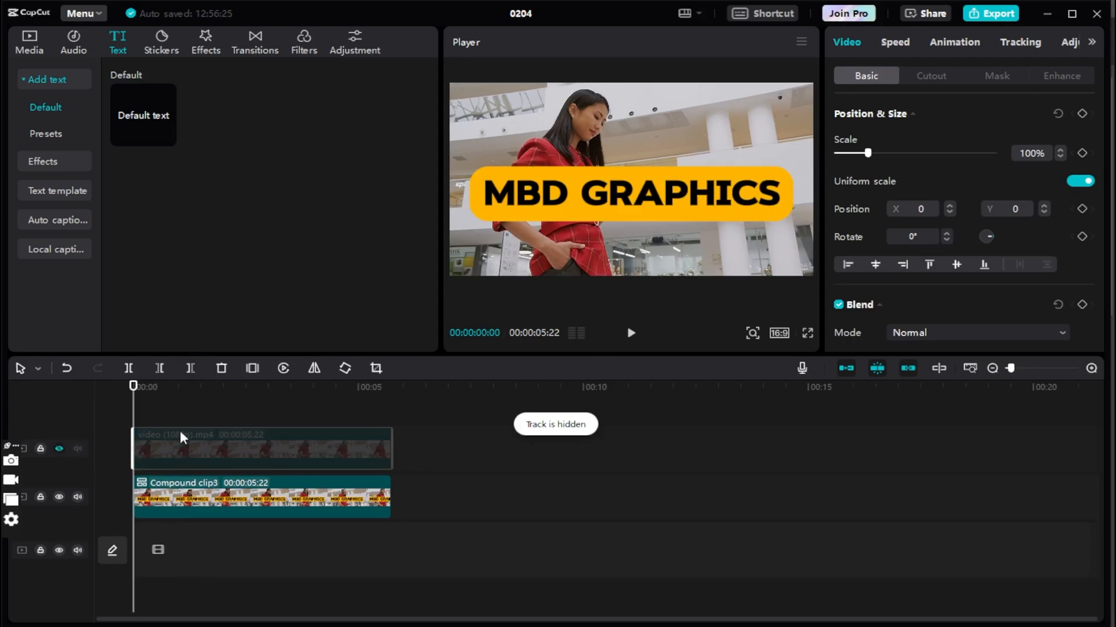
left_click_drag(134, 386, 73, 391)
left_click(59, 449)
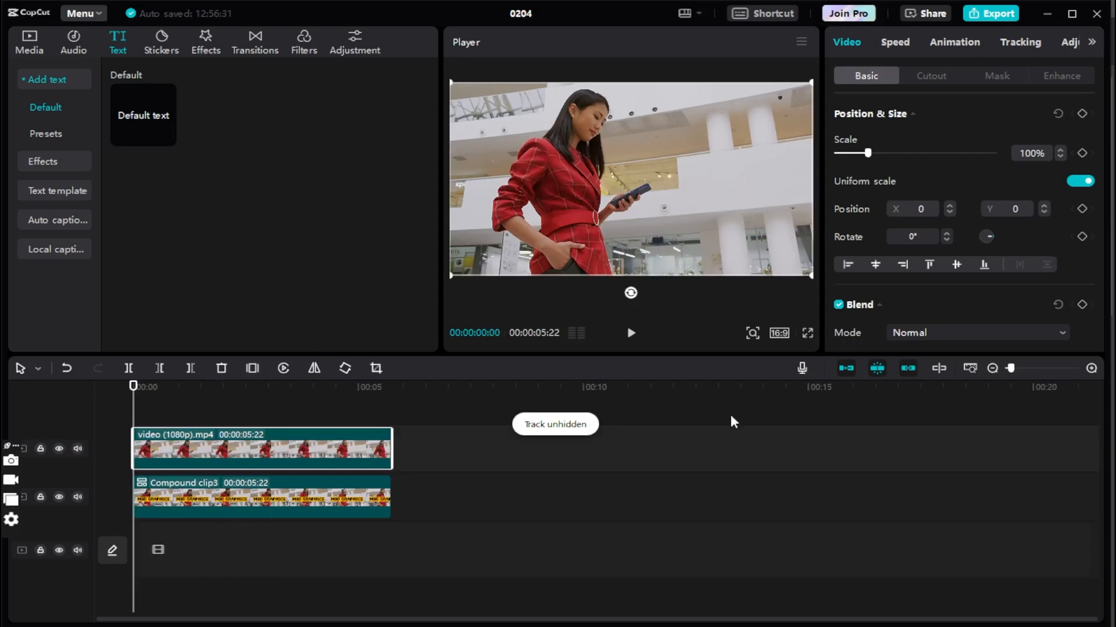
Cut the woman out of the upper video clip with Auto cutout and play back the composite with the text behind her.
left_click(930, 75)
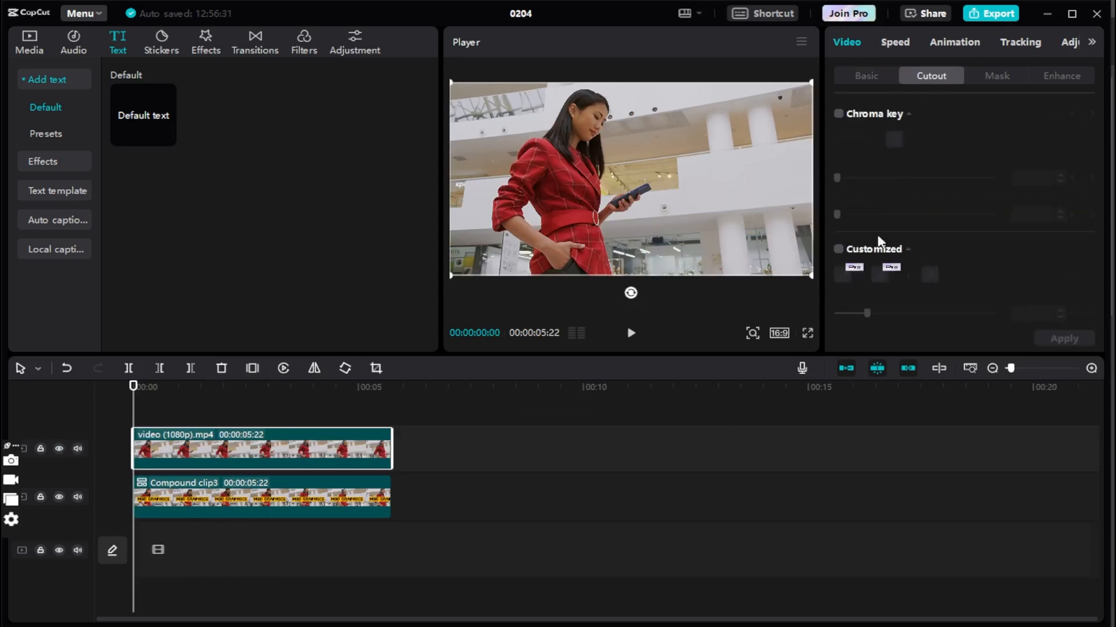
scroll(860, 275, "down", 2)
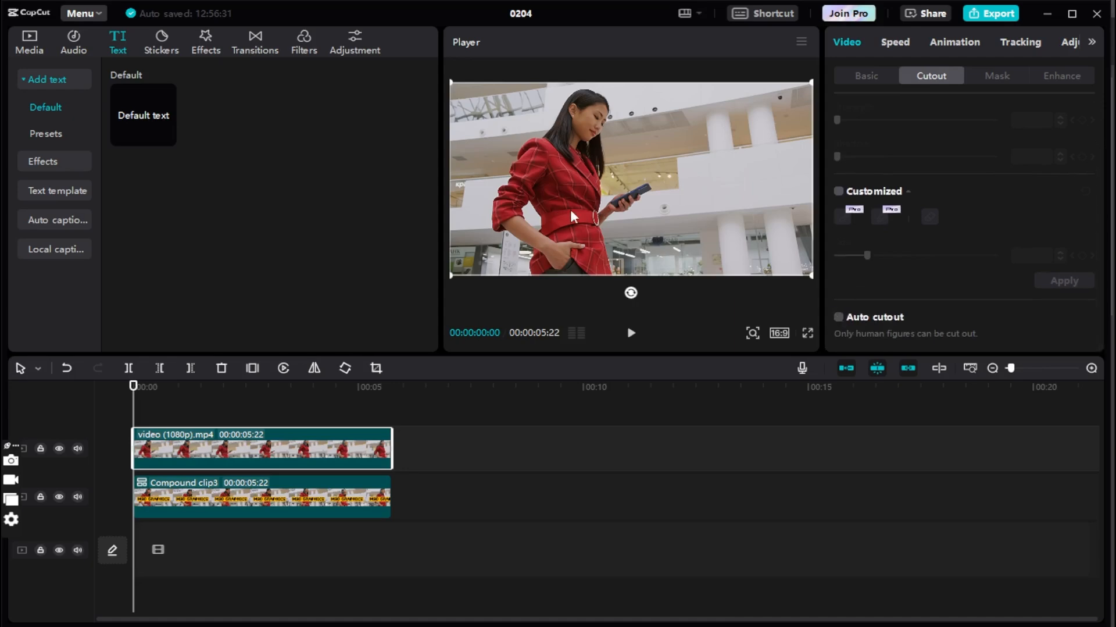
left_click(838, 316)
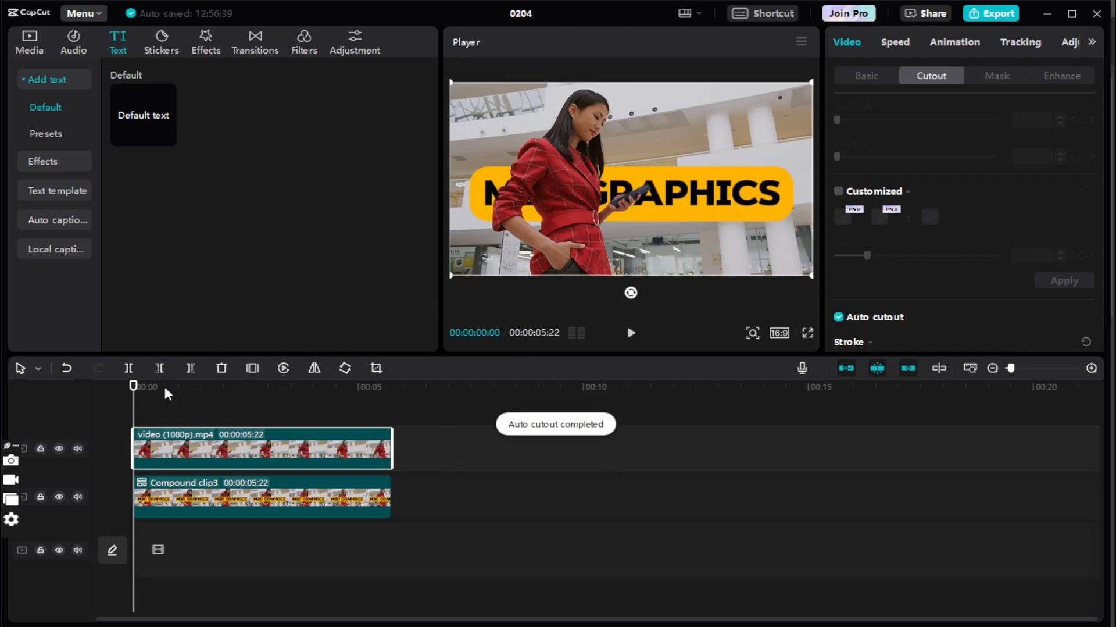
key("space")
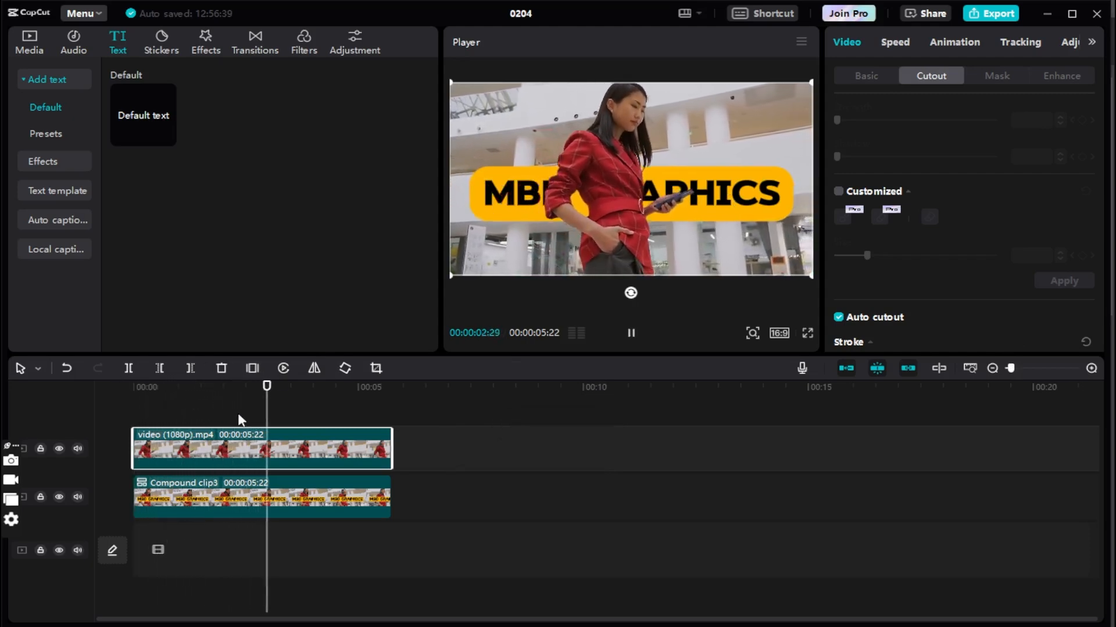
left_click_drag(313, 387, 146, 391)
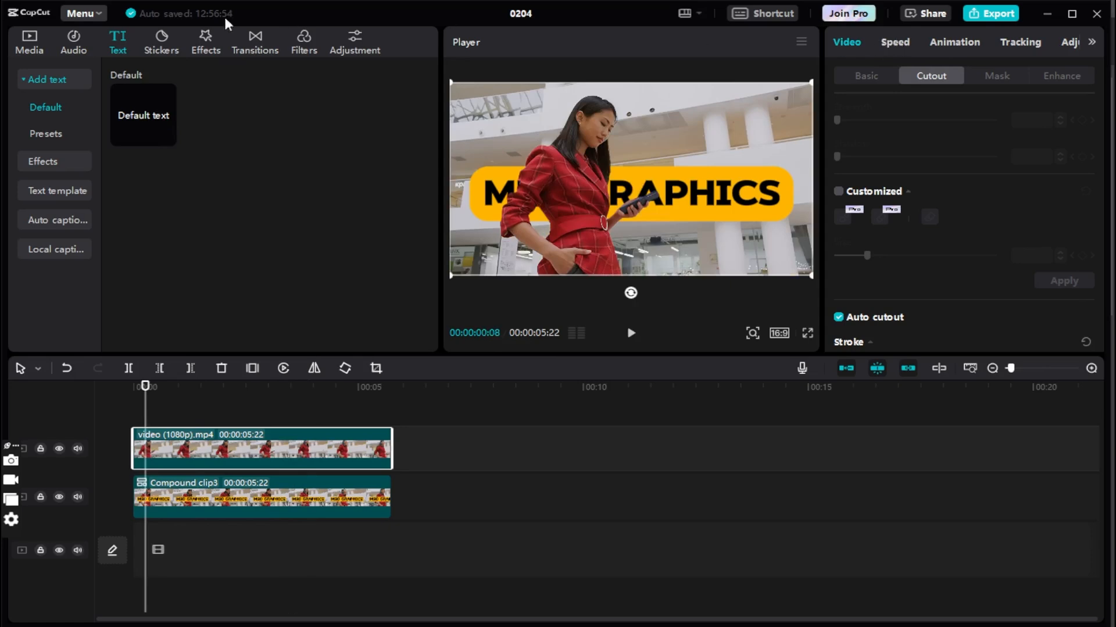
Try the Fade In animation on the compound clip, replace it with the Shake 3 entrance animation and preview the opening.
left_click(162, 52)
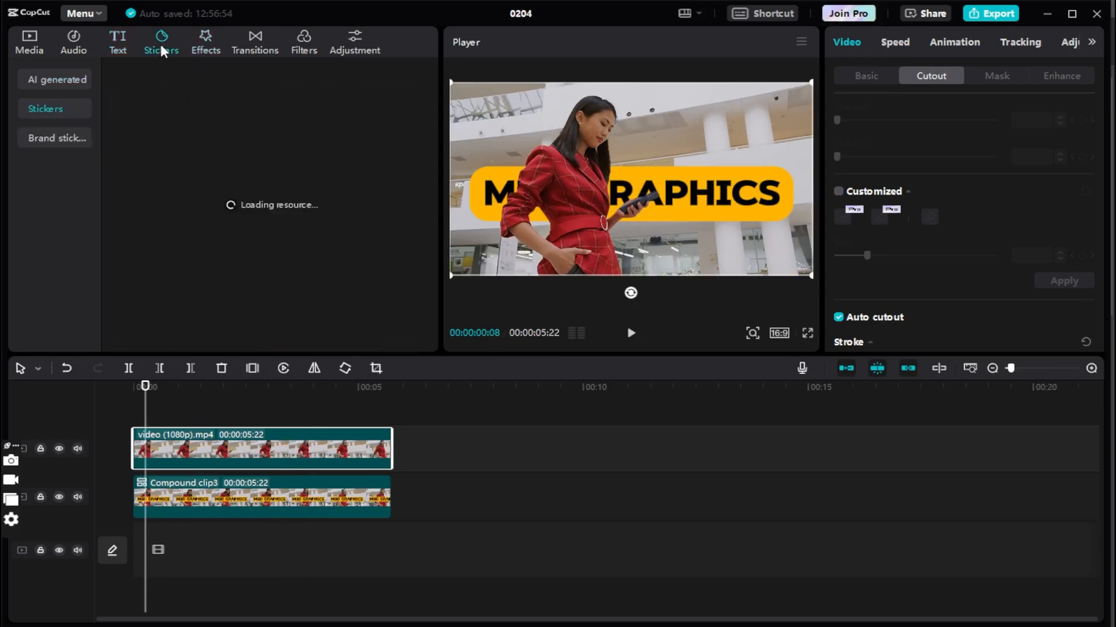
left_click(950, 38)
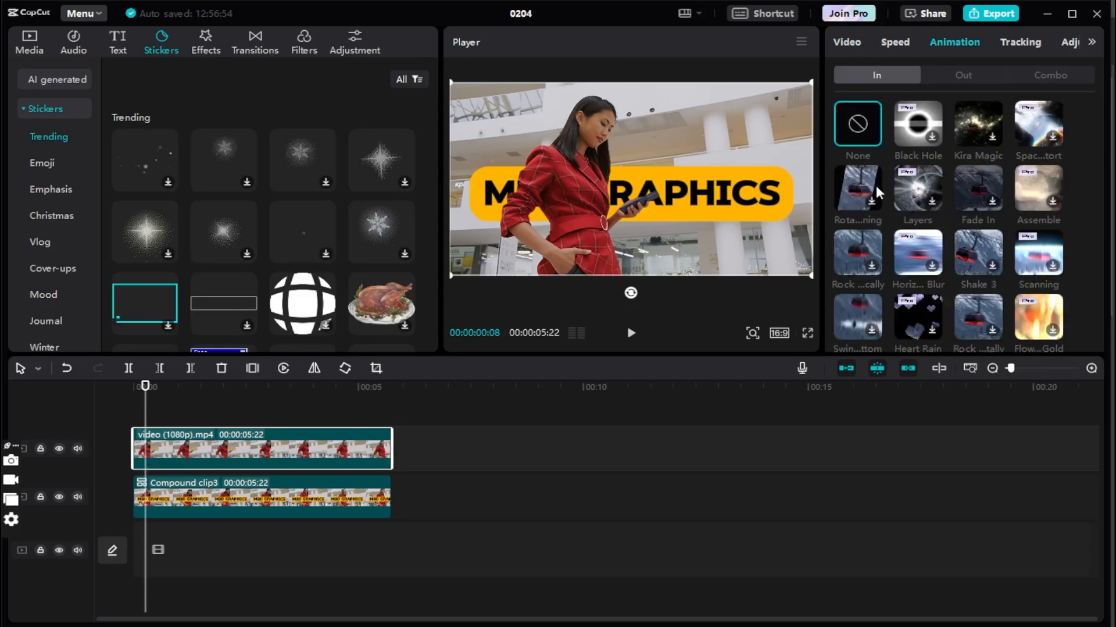
left_click(236, 479)
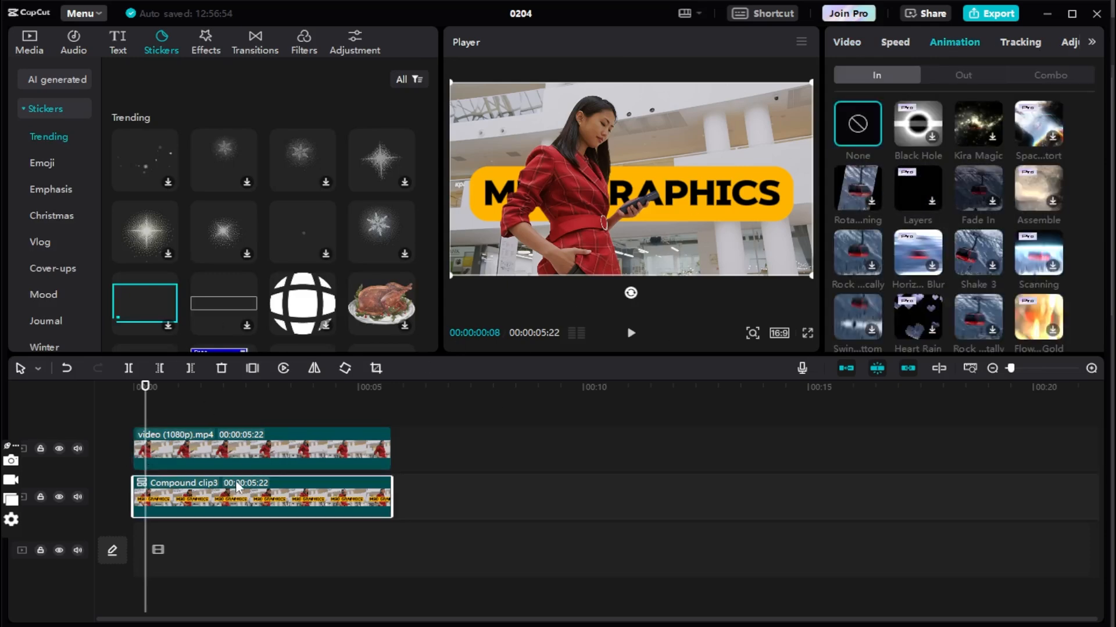
left_click(979, 186)
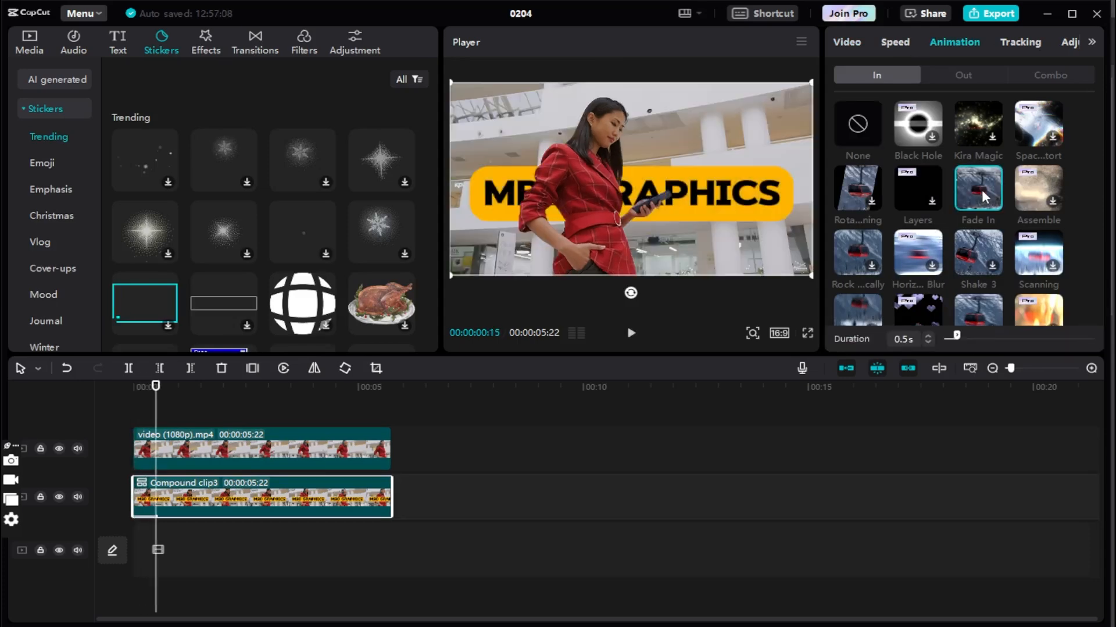
left_click(986, 250)
key("space")
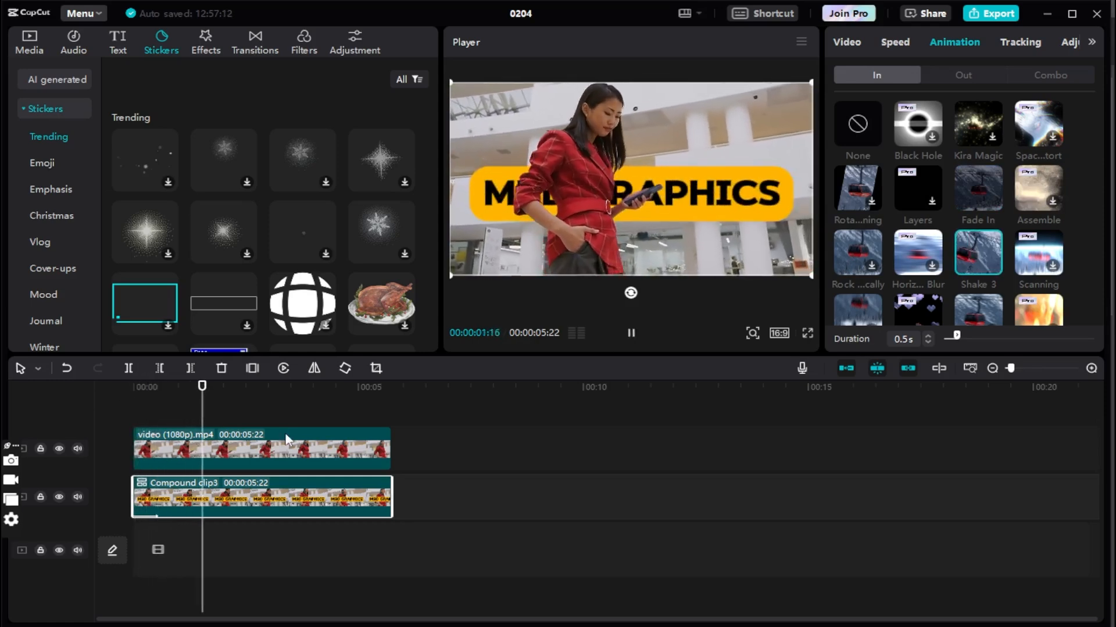
key("space")
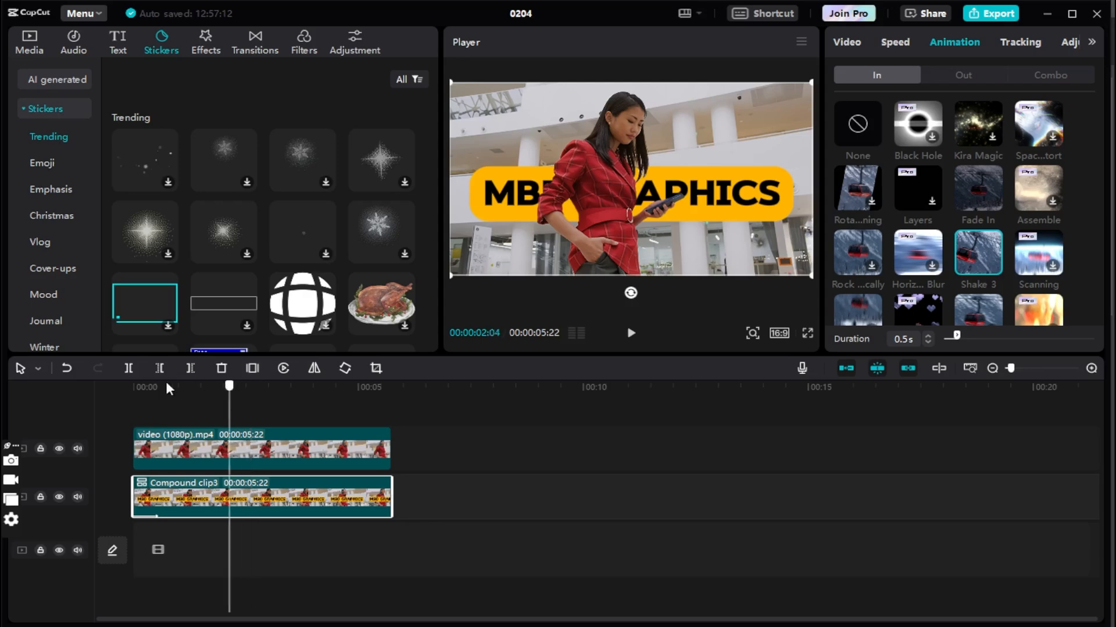
left_click_drag(196, 388, 102, 393)
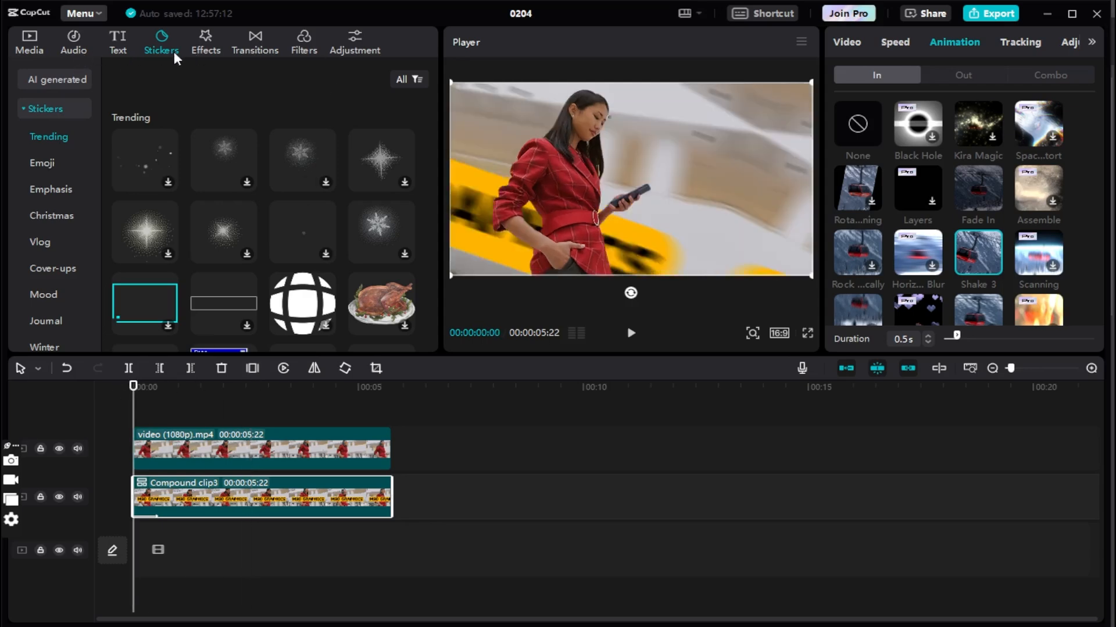
Delete both the upper video clip and the compound clip to empty the timeline.
left_click(849, 43)
left_click_drag(457, 536, 163, 428)
key("Delete")
Place five vertical clips end to end on the timeline: jogging man, basketball player, tennis player, person holding a leg, and the 7-second clip.
left_click(28, 44)
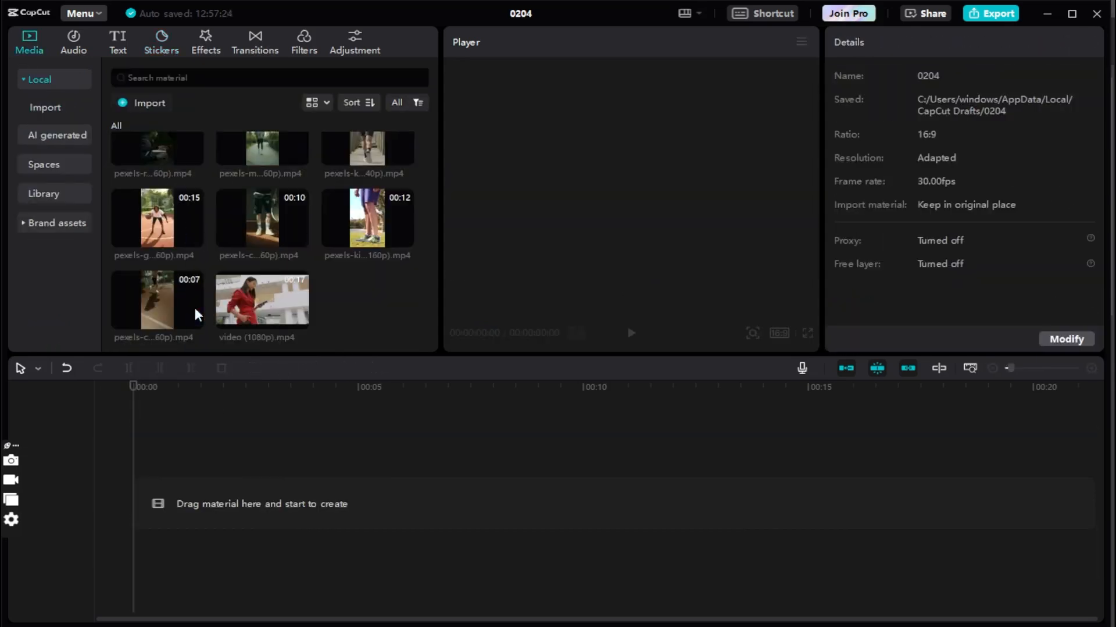
left_click_drag(259, 144, 151, 520)
left_click_drag(383, 154, 457, 505)
mouse_move(1020, 372)
left_mouse_down()
mouse_move(1038, 373)
mouse_move(1011, 371)
left_mouse_up()
left_click_drag(175, 224, 485, 500)
left_click_drag(263, 220, 652, 516)
left_click(430, 489)
key("Delete")
left_click_drag(353, 225, 486, 503)
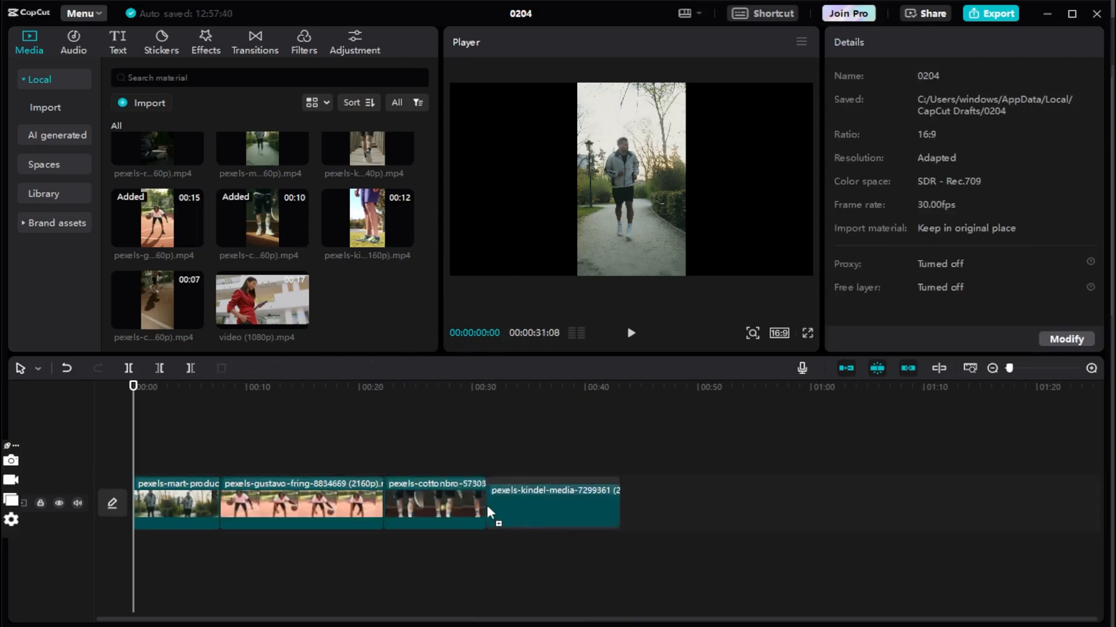
left_click_drag(148, 294, 643, 510)
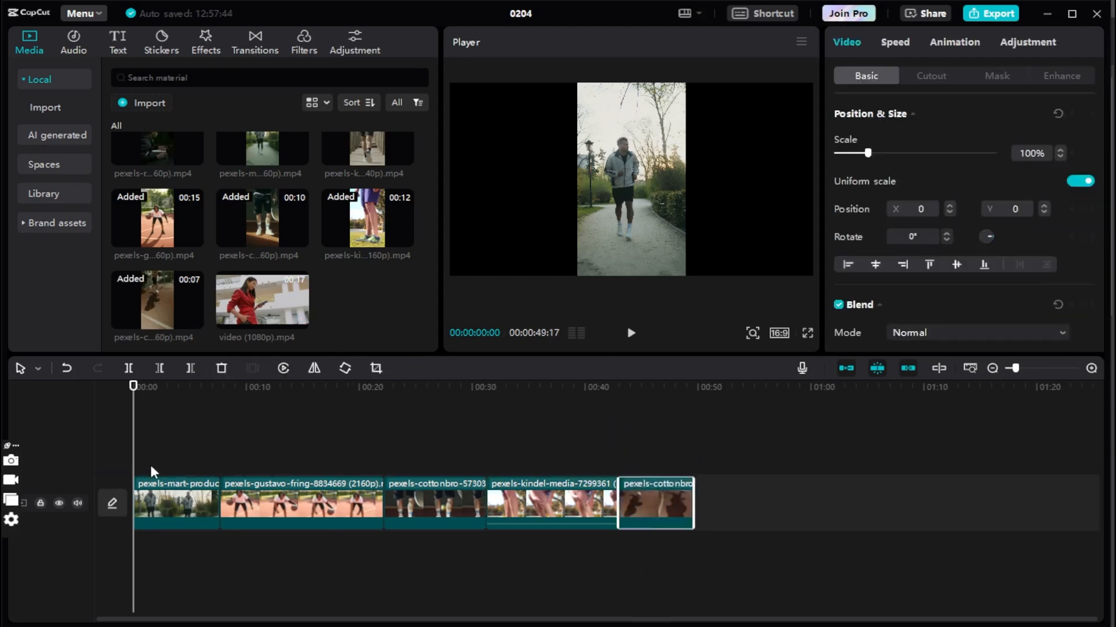
Set the project's aspect ratio to 9:16 and enlarge the jogging clip to 115% scale to fill the frame.
left_click(778, 333)
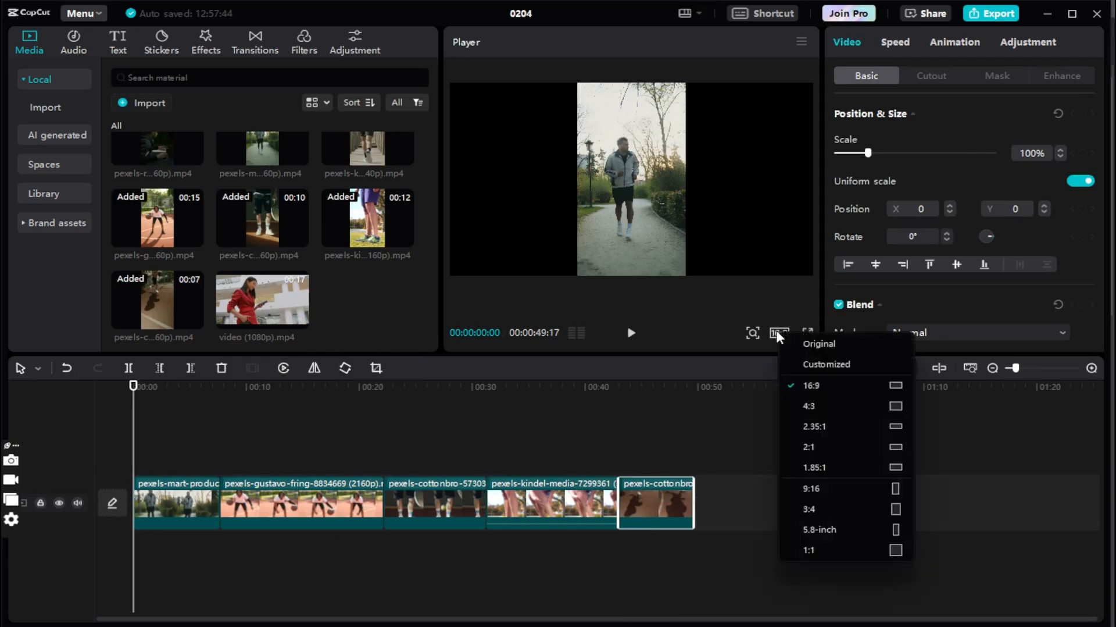
left_click(813, 487)
left_click(671, 223)
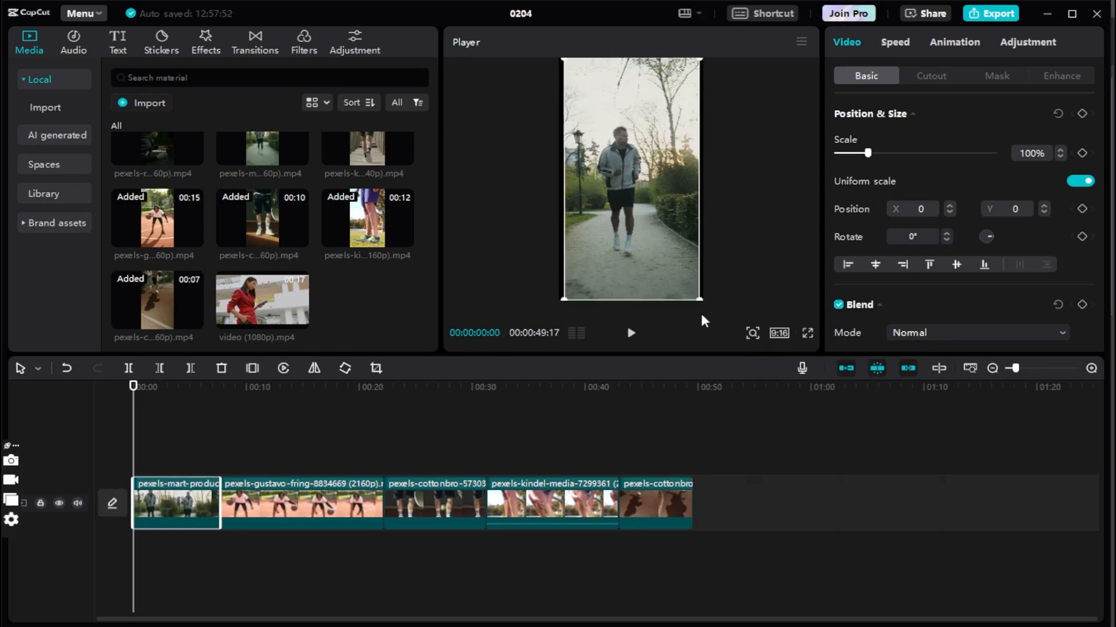
left_click_drag(700, 298, 723, 331)
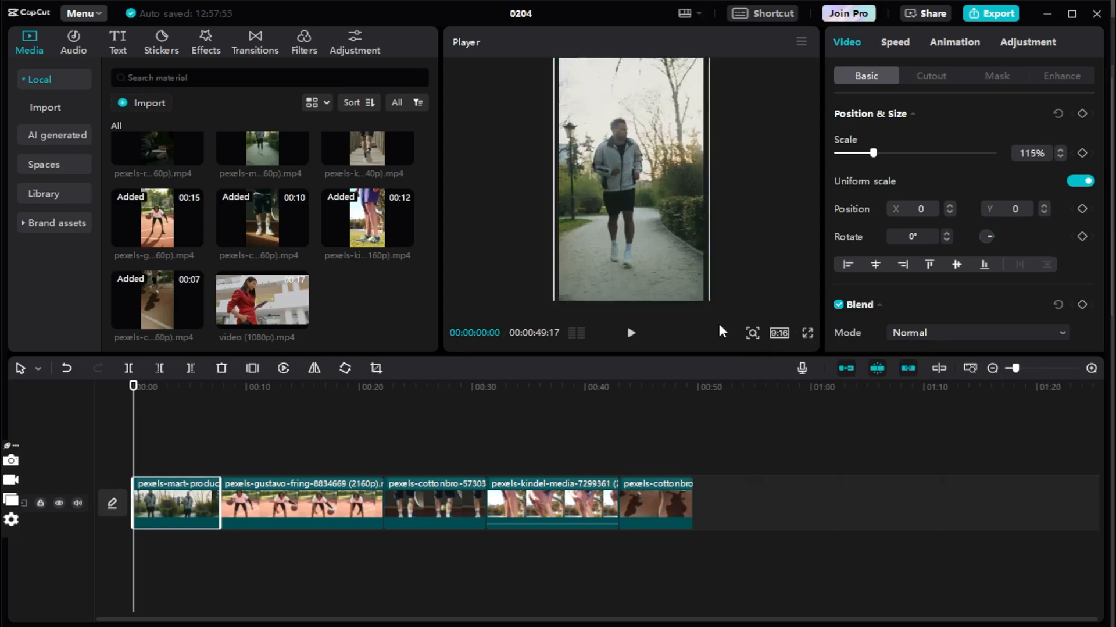
Enlarge the basketball clip to fill the 9:16 frame and scale the tennis clip to 116%.
left_click_drag(136, 389, 248, 387)
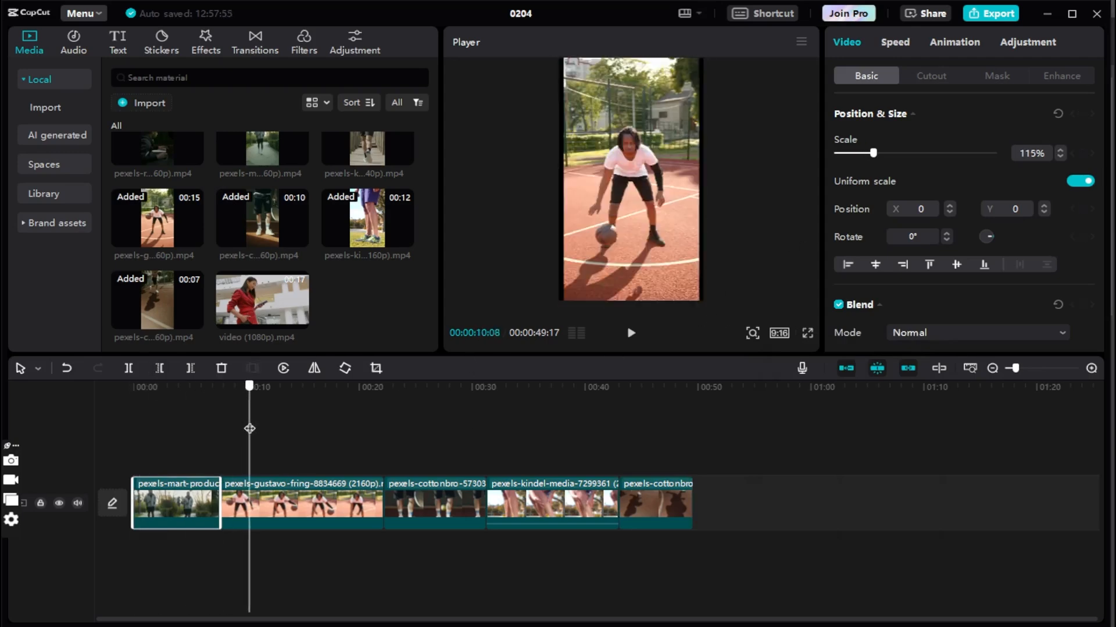
left_click(329, 490)
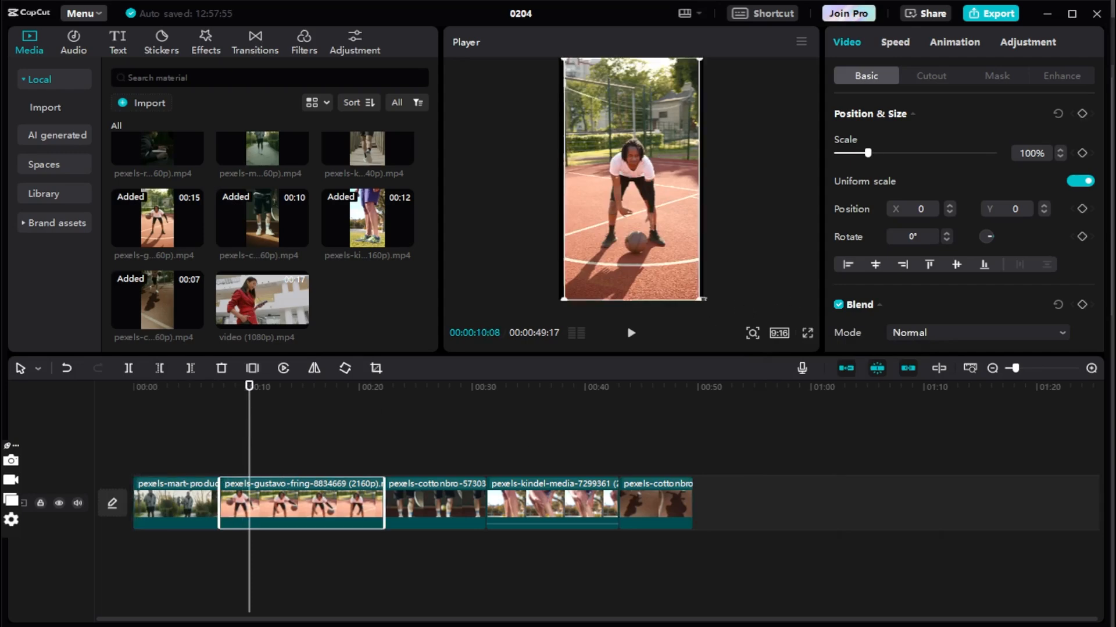
left_click_drag(701, 299, 706, 308)
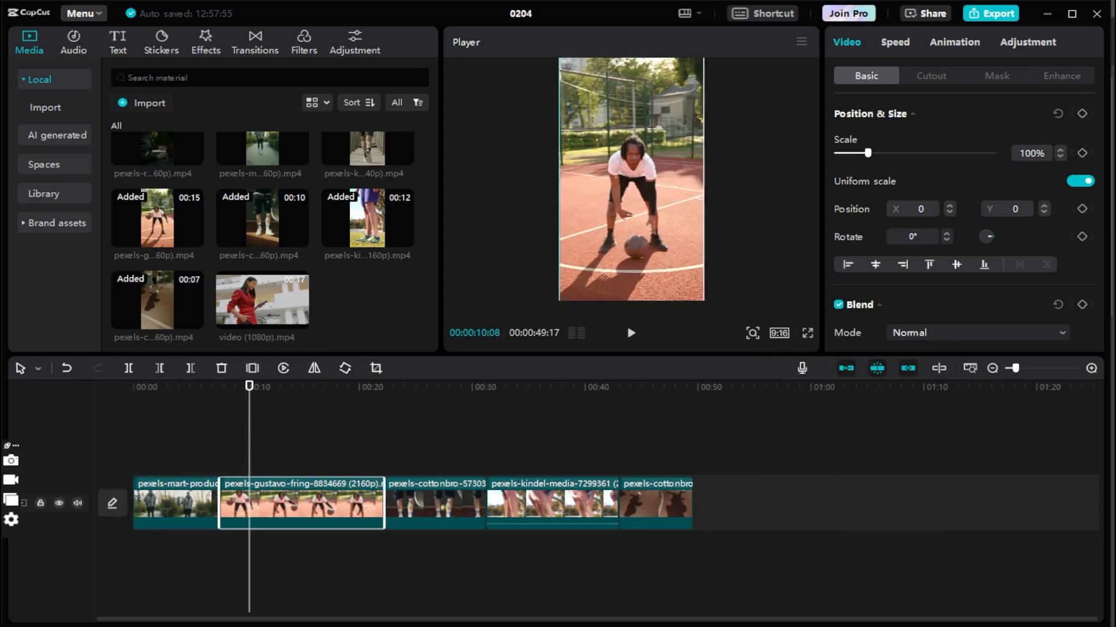
left_click(437, 490)
left_click_drag(248, 393, 420, 415)
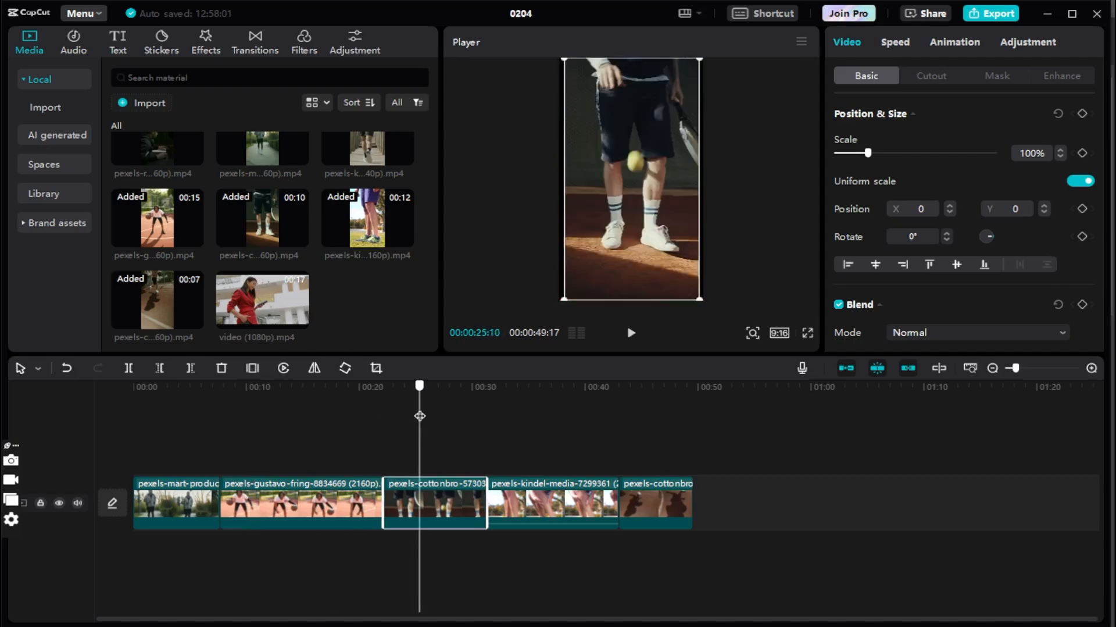
left_click_drag(703, 298, 721, 328)
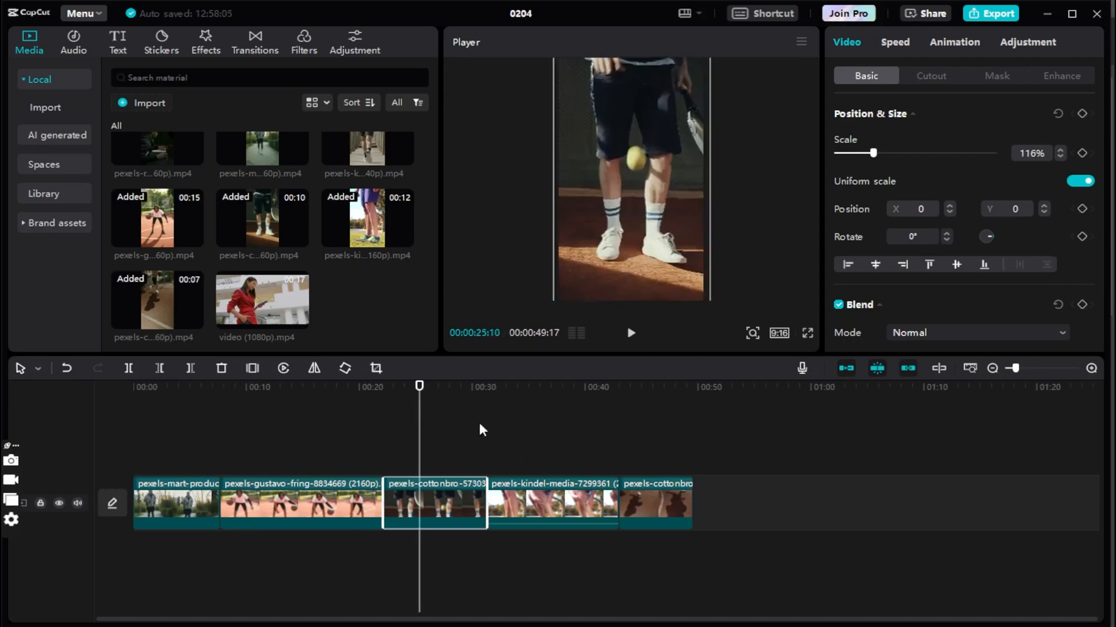
Enlarge the fourth clip, with the person holding a leg, to 114% scale to fill the frame.
left_click_drag(423, 387, 557, 414)
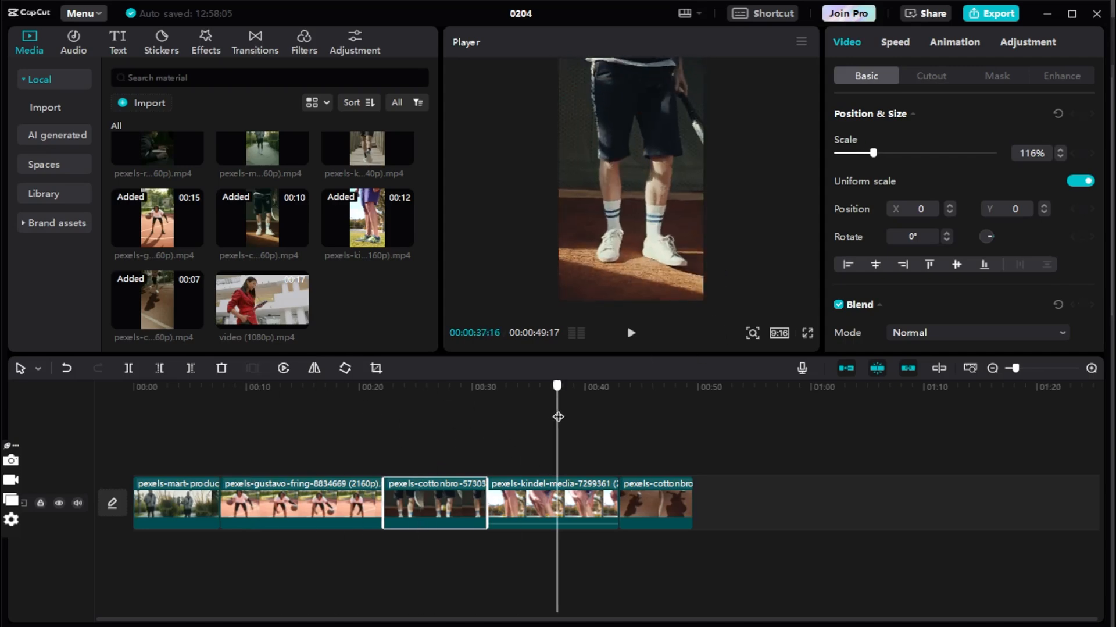
left_click(576, 489)
left_click_drag(705, 299, 715, 316)
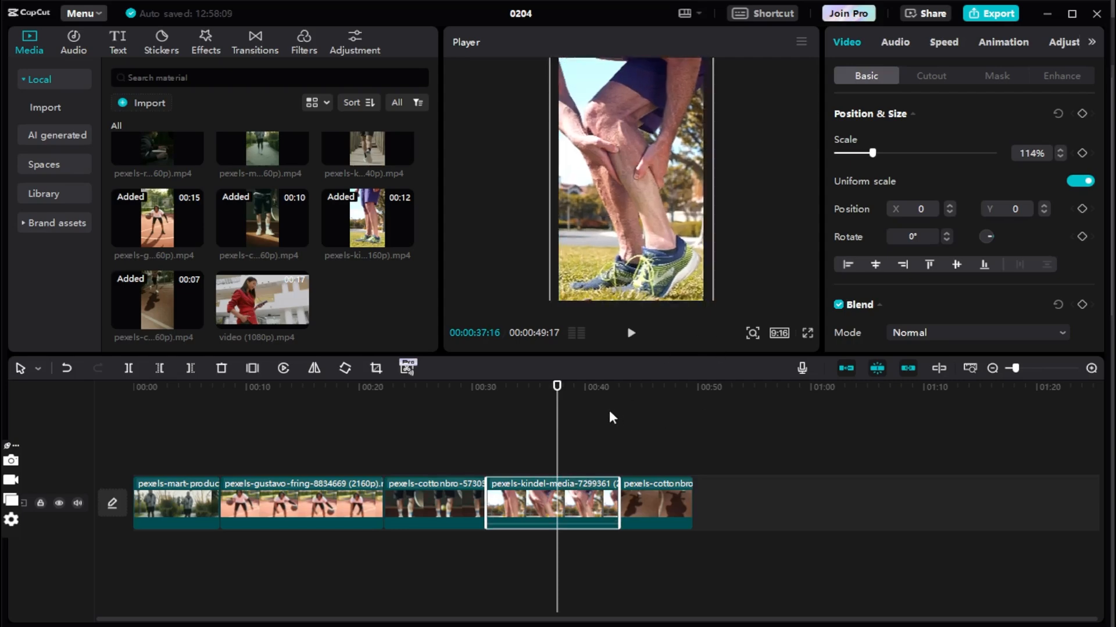
Enlarge the fifth clip, at the end of the timeline, to 117% scale to fill the frame.
left_click_drag(567, 388, 649, 389)
left_click(656, 503)
left_click_drag(701, 298, 685, 353)
Preview the sequence from the start and trim the end of the jogging clip to about 2 seconds.
left_click_drag(649, 389, 33, 409)
key("space")
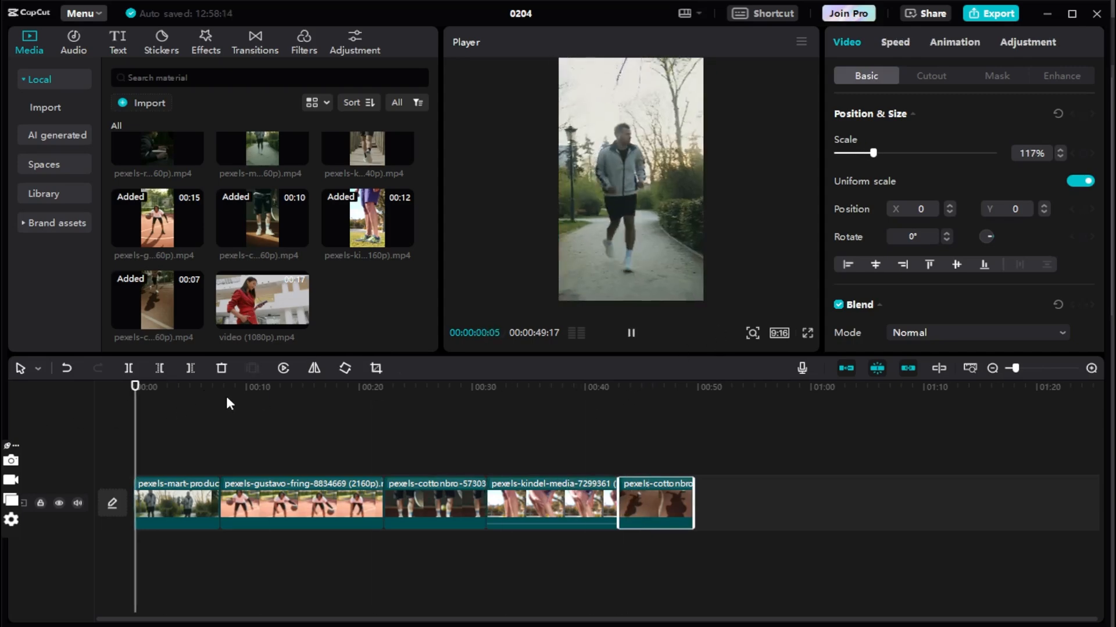
key("space")
left_click_drag(221, 501, 157, 497)
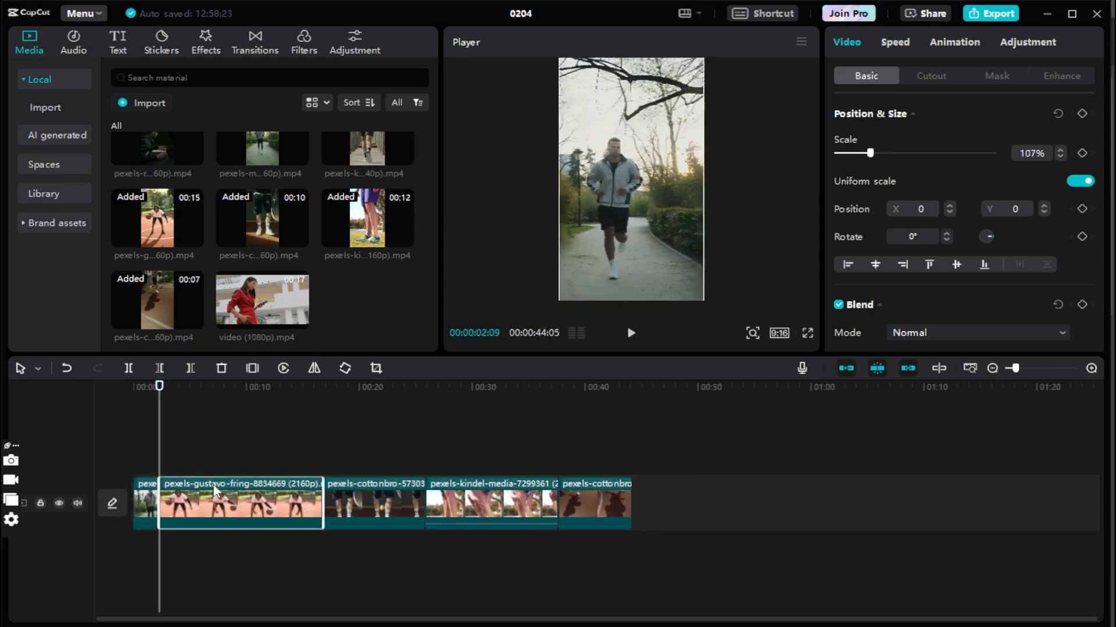
Trim the basketball, tennis, leg and final clips to about 3 to 4 seconds each.
left_click(318, 506)
left_click_drag(321, 504, 195, 506)
left_click_drag(297, 504, 240, 505)
left_click_drag(368, 504, 279, 503)
left_click_drag(349, 504, 321, 504)
left_click_drag(160, 386, 112, 387)
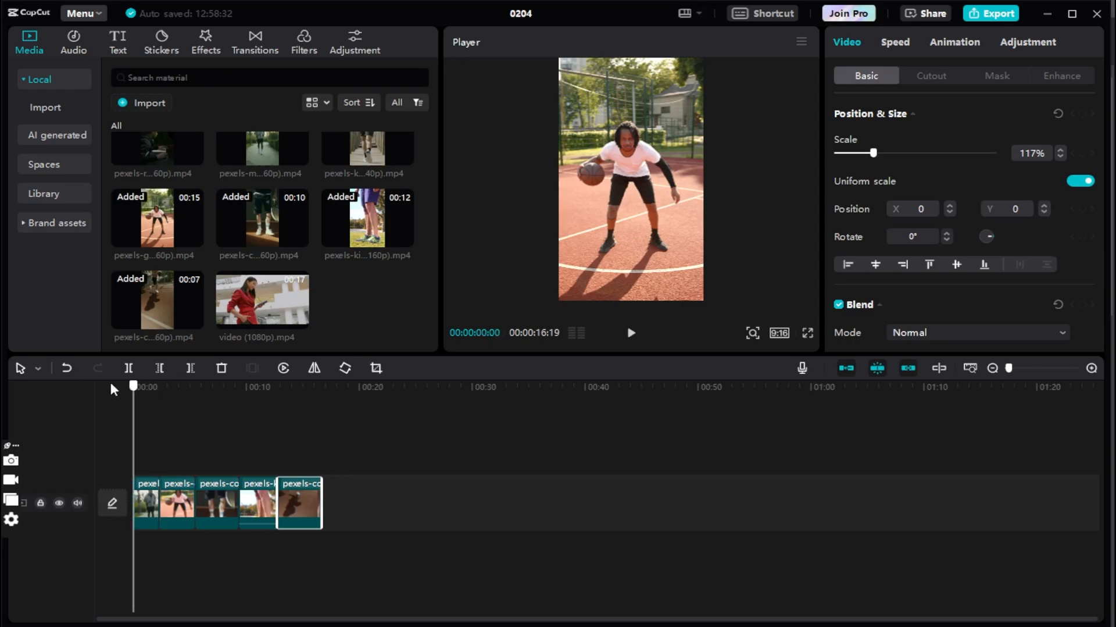
Add the Vertical Blur II transition between the jogging and basketball clips, accepting duplicate frames.
left_click(241, 47)
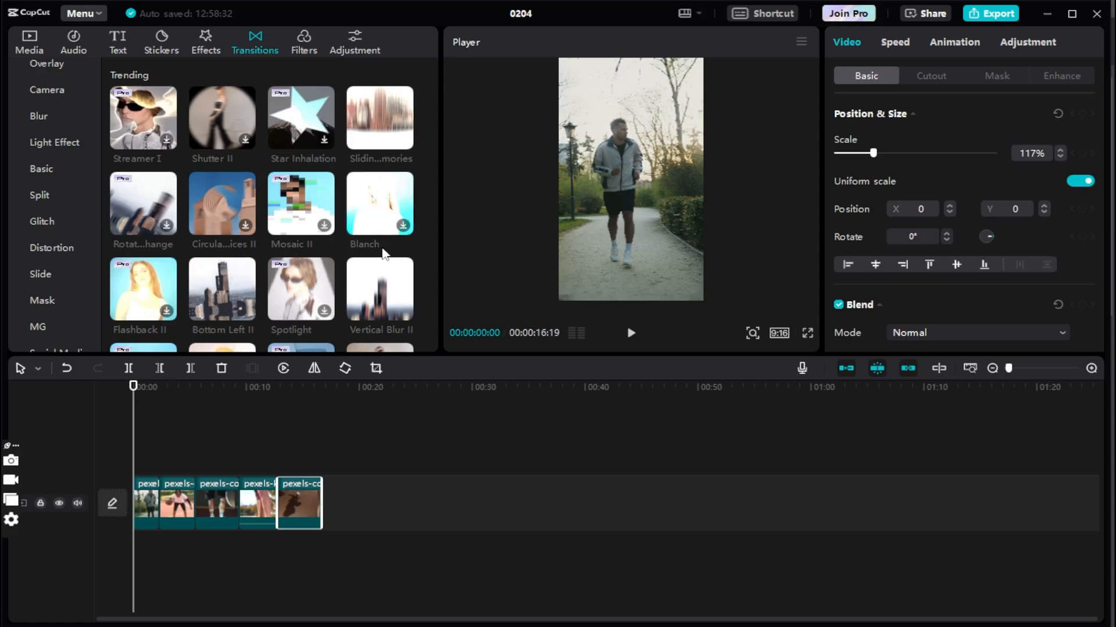
scroll(377, 268, "down", 2)
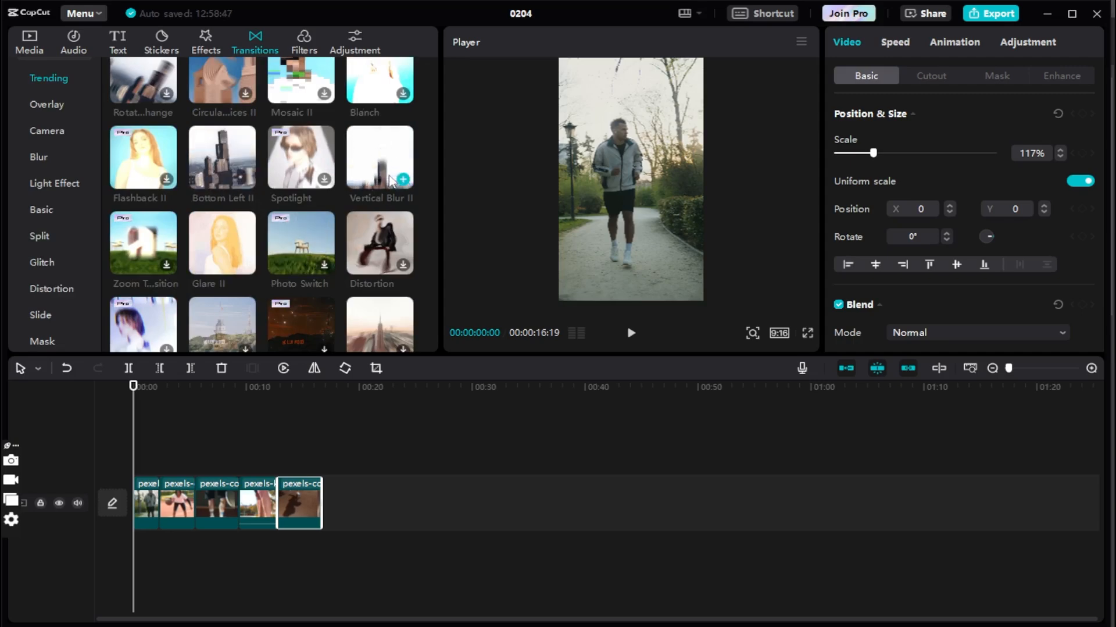
scroll(391, 181, "down", 1)
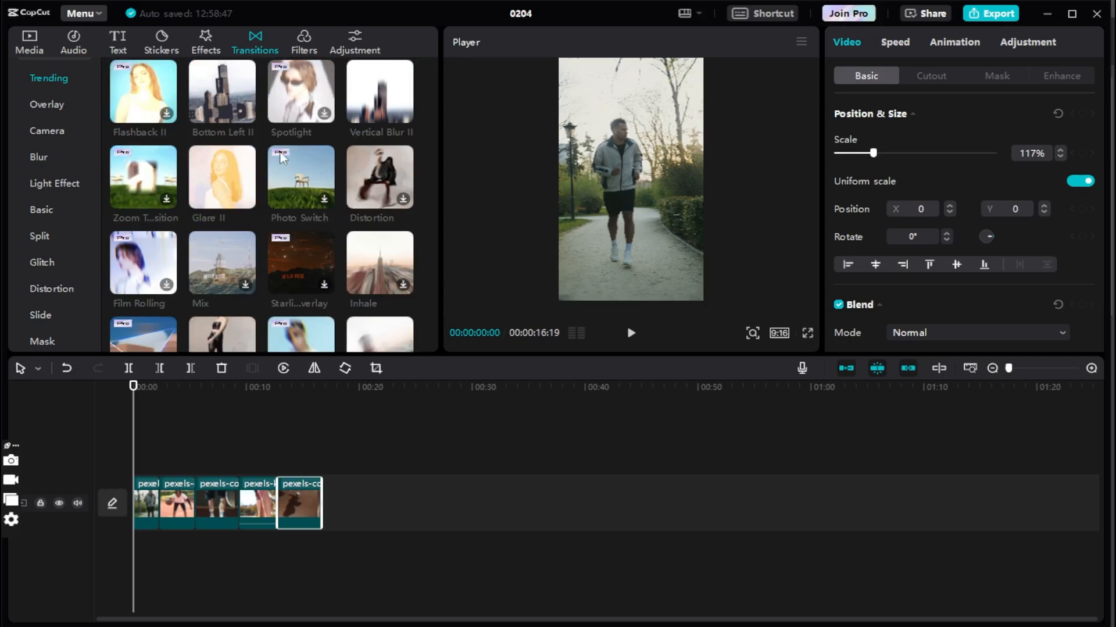
scroll(243, 185, "down", 1)
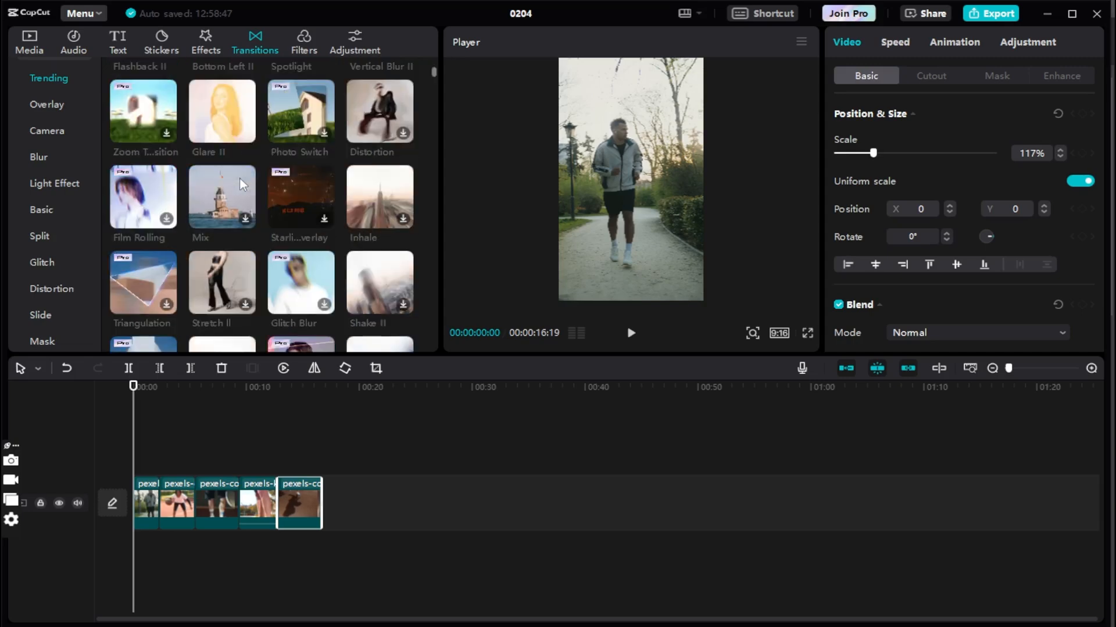
scroll(231, 266, "down", 1)
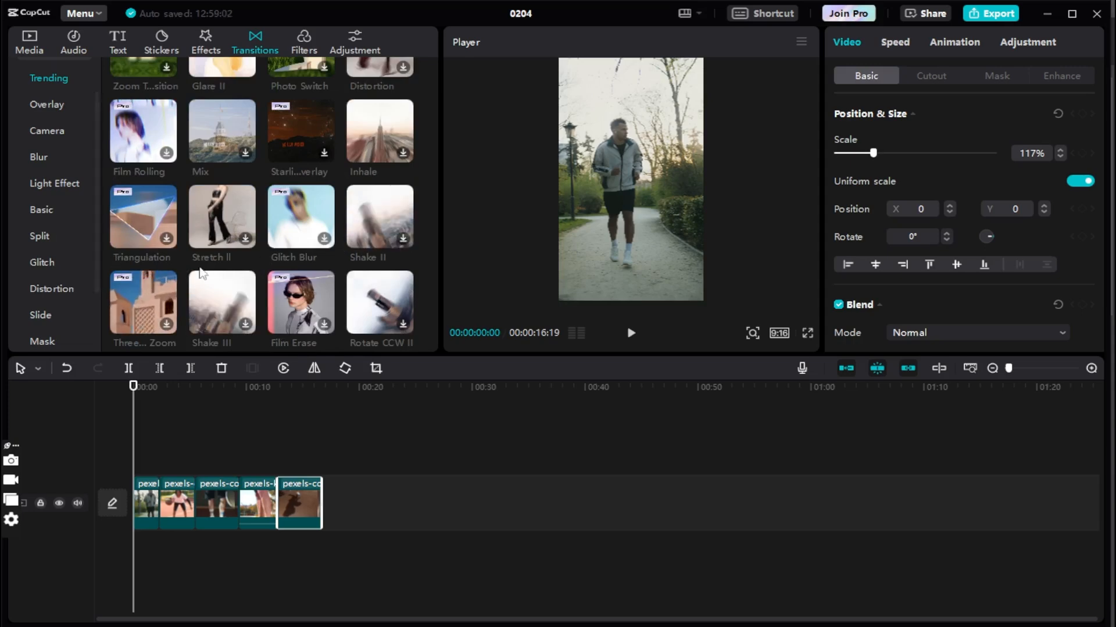
scroll(264, 257, "down", 1)
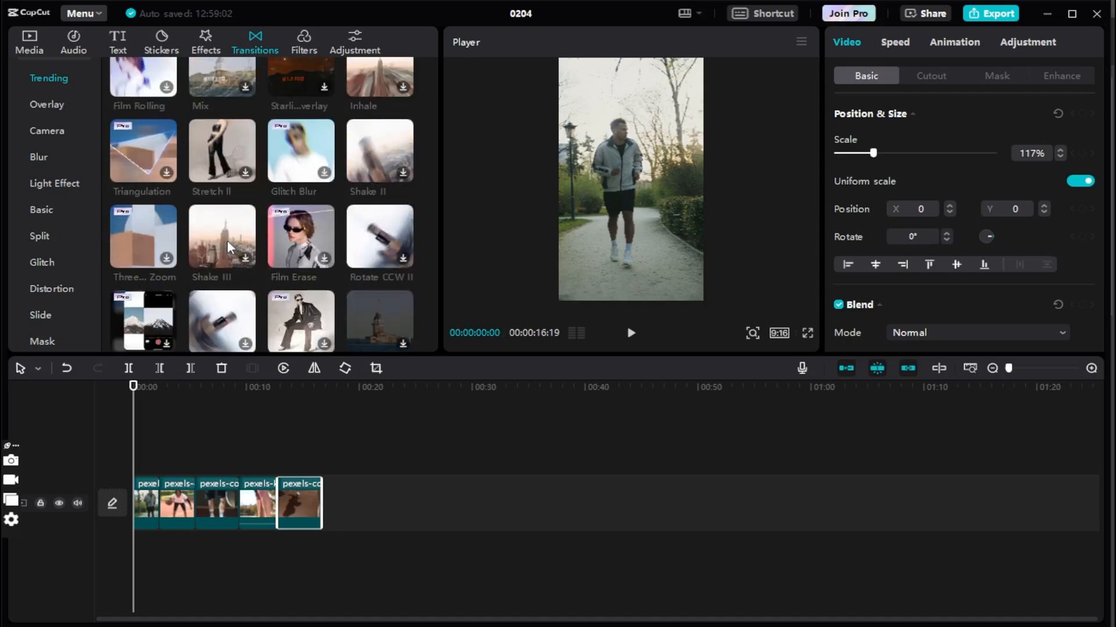
scroll(256, 233, "up", 3)
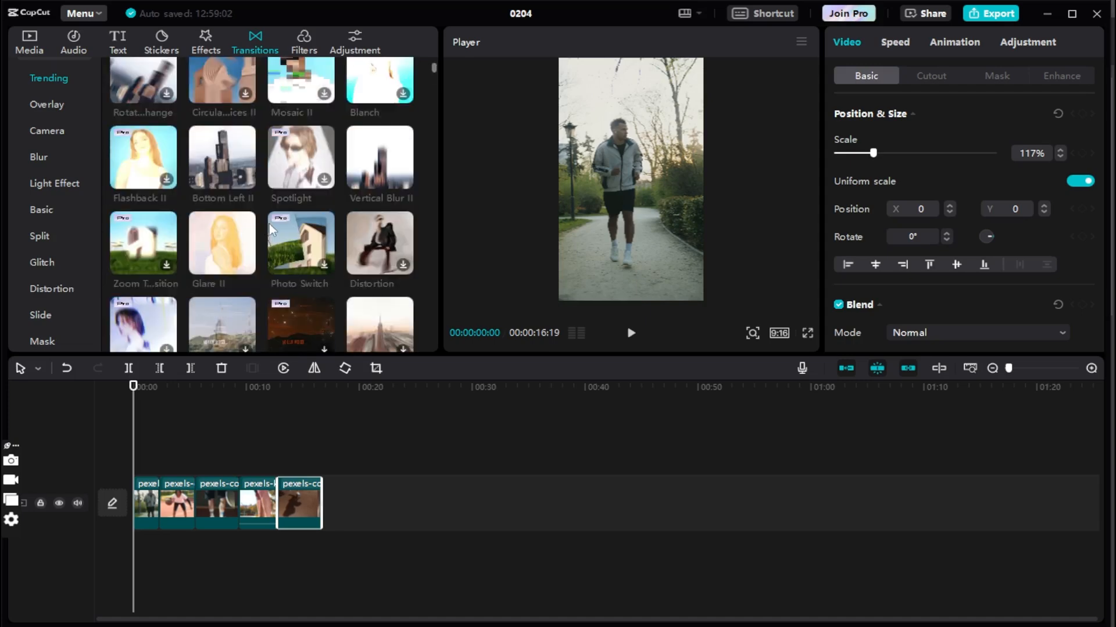
left_click(189, 448)
left_click_drag(188, 451, 155, 507)
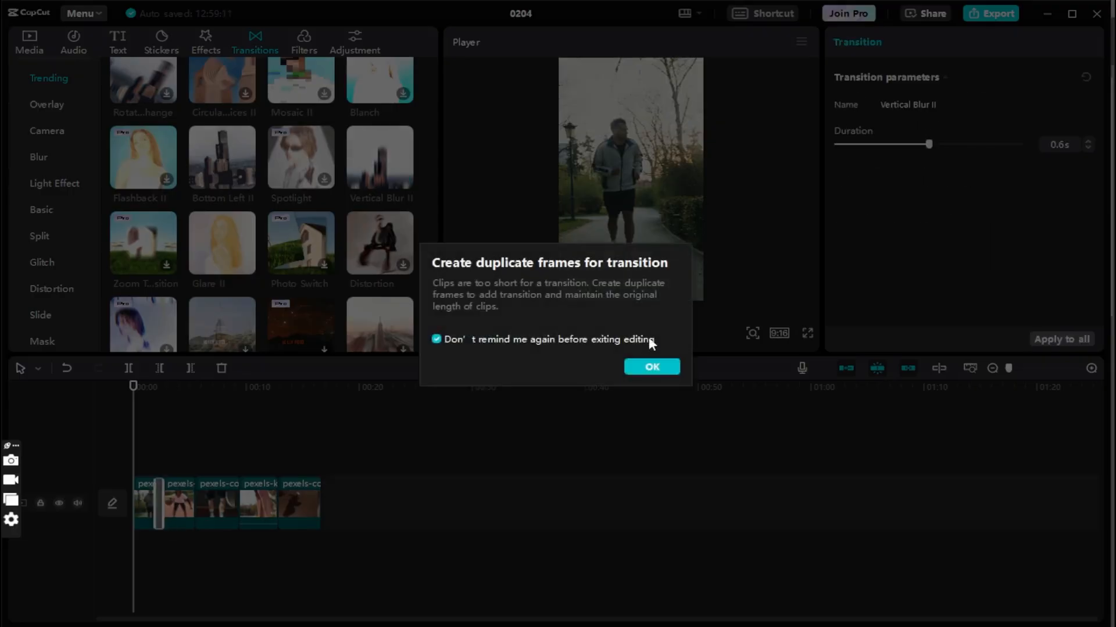
left_click(653, 365)
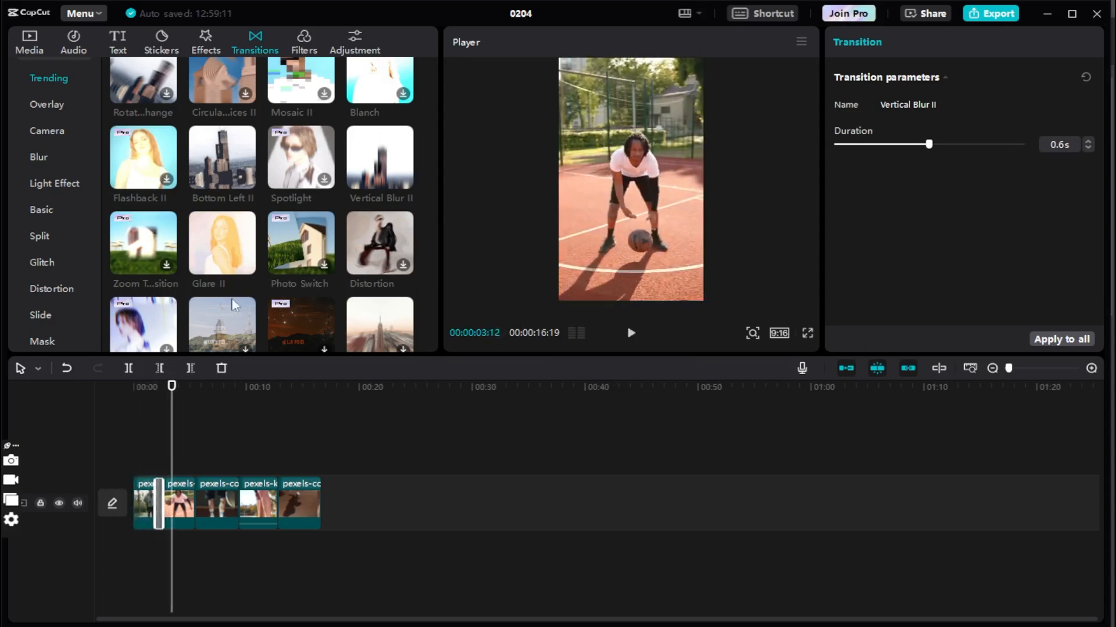
Add the Bottom Left II transition between the basketball and tennis clips.
mouse_move(239, 169)
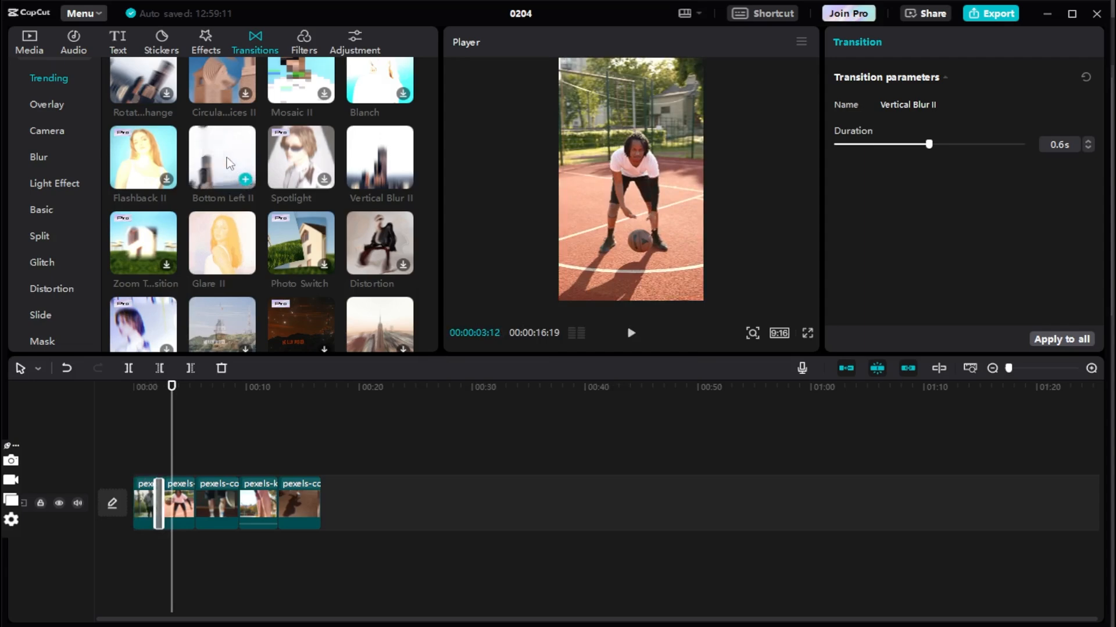
scroll(219, 127, "up", 2)
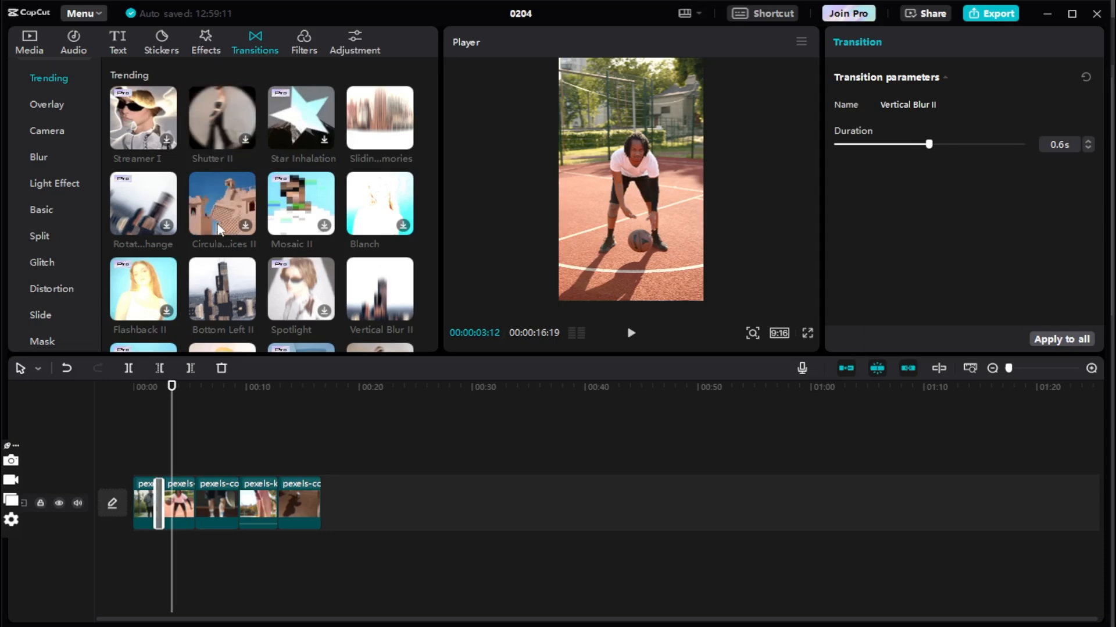
scroll(219, 220, "down", 1)
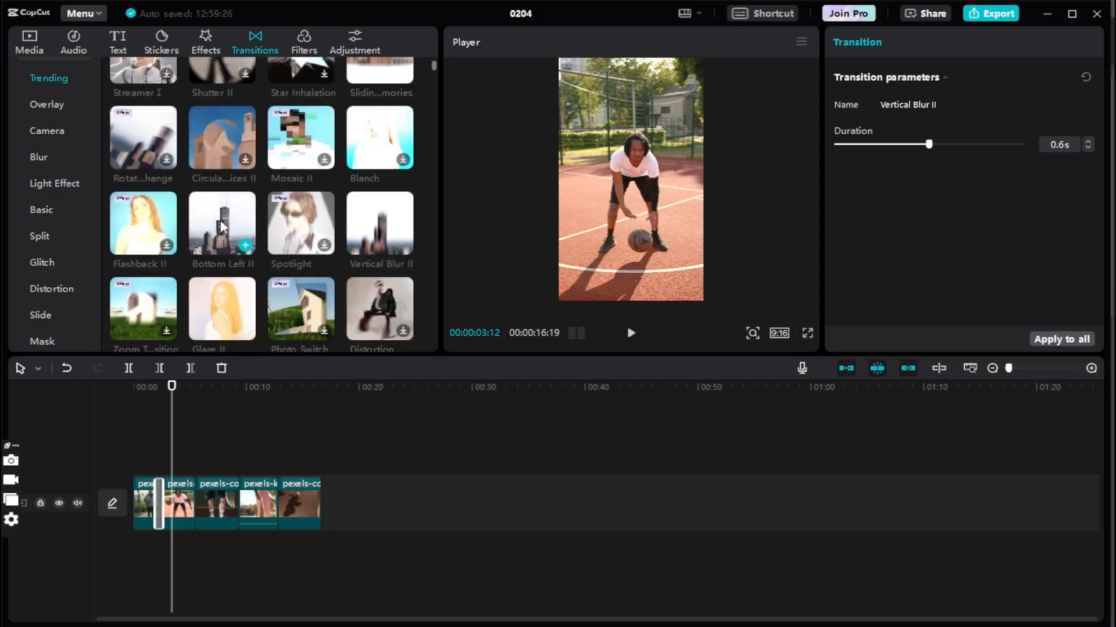
left_click_drag(222, 227, 193, 502)
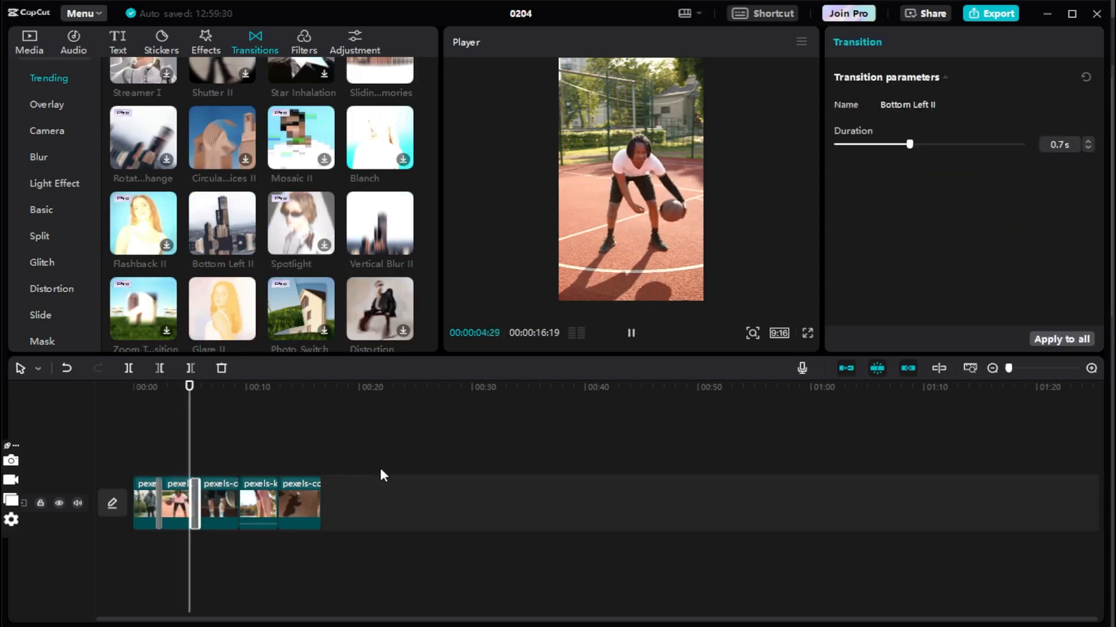
key("space")
Add the Vertical Blur II transition between the tennis and leg clips and preview it.
mouse_move(384, 238)
left_mouse_down()
mouse_move(317, 399)
mouse_move(222, 514)
mouse_move(239, 505)
left_mouse_up()
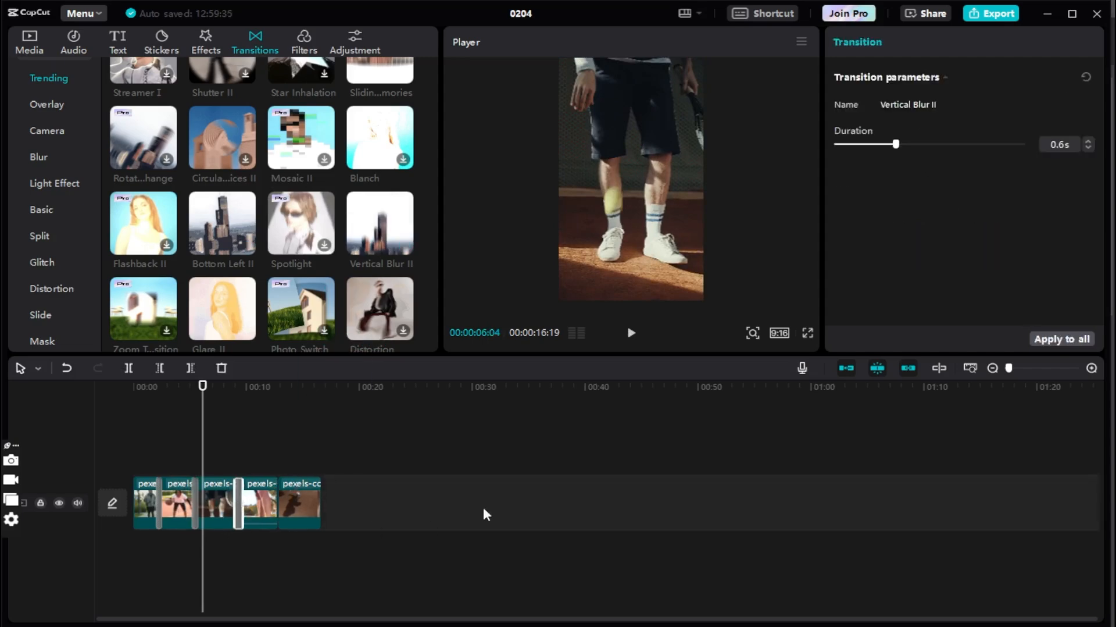
key("space")
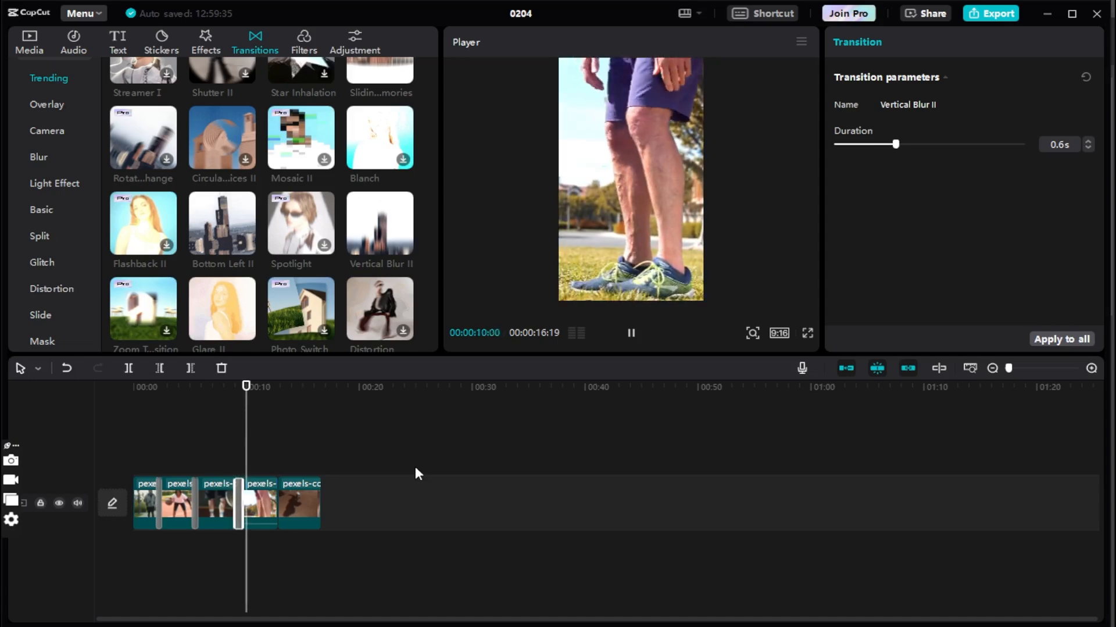
key("space")
Add the Inhale transition between the leg clip and the final clip.
scroll(352, 266, "down", 1)
scroll(352, 266, "down", 1)
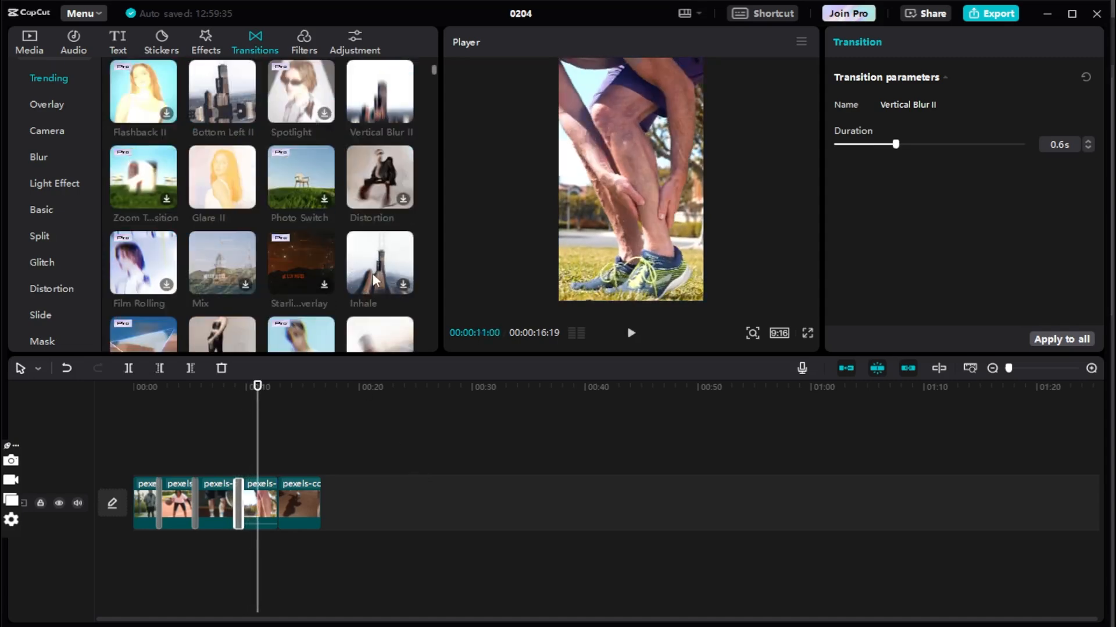
left_click_drag(380, 265, 274, 502)
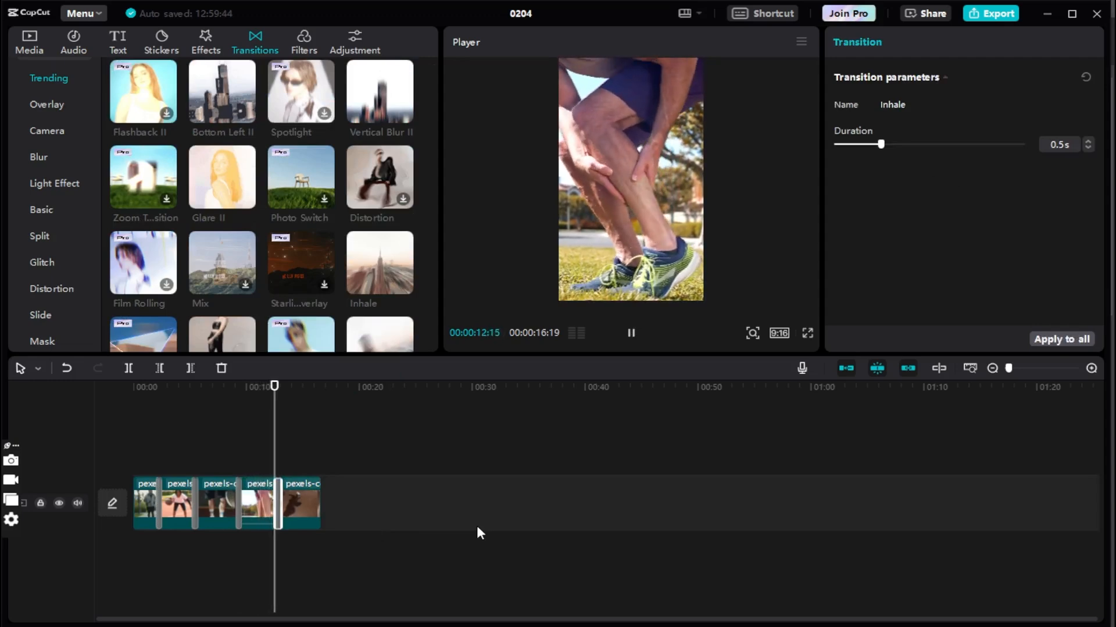
left_click_drag(291, 388, 151, 387)
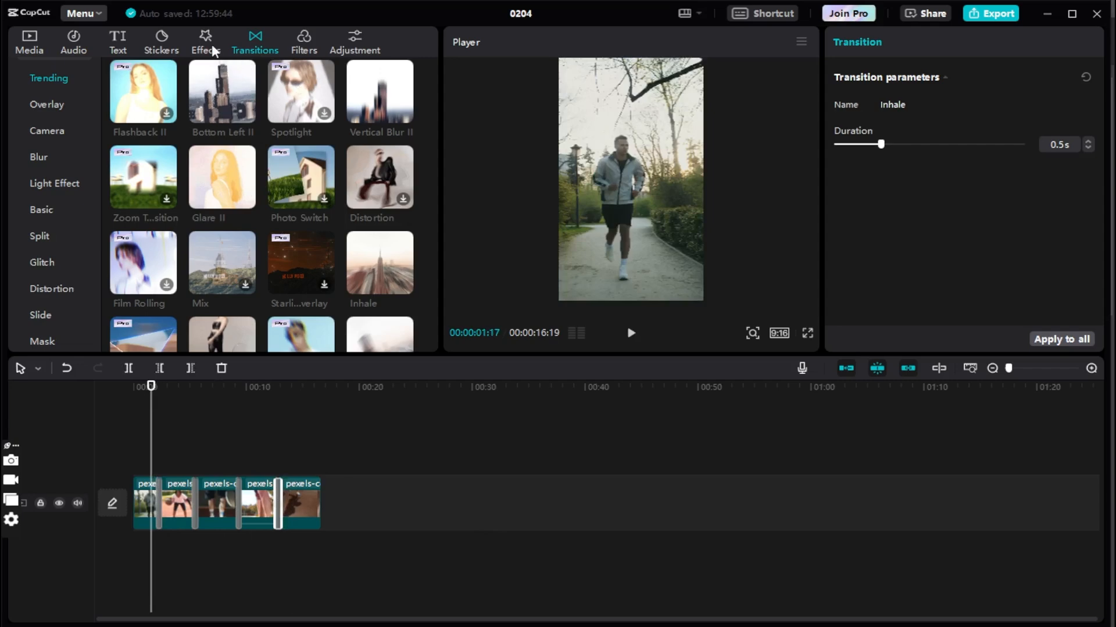
Place the basketball clip on a new track above the main sequence and trim it to about 5 seconds.
left_click(213, 50)
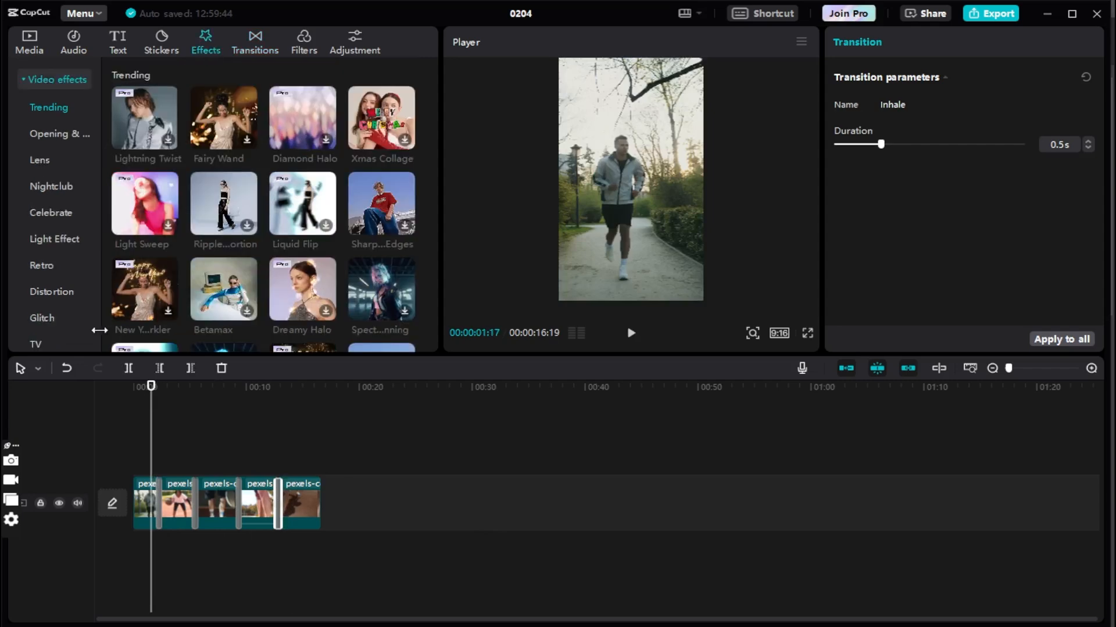
left_click(47, 49)
scroll(315, 233, "up", 3)
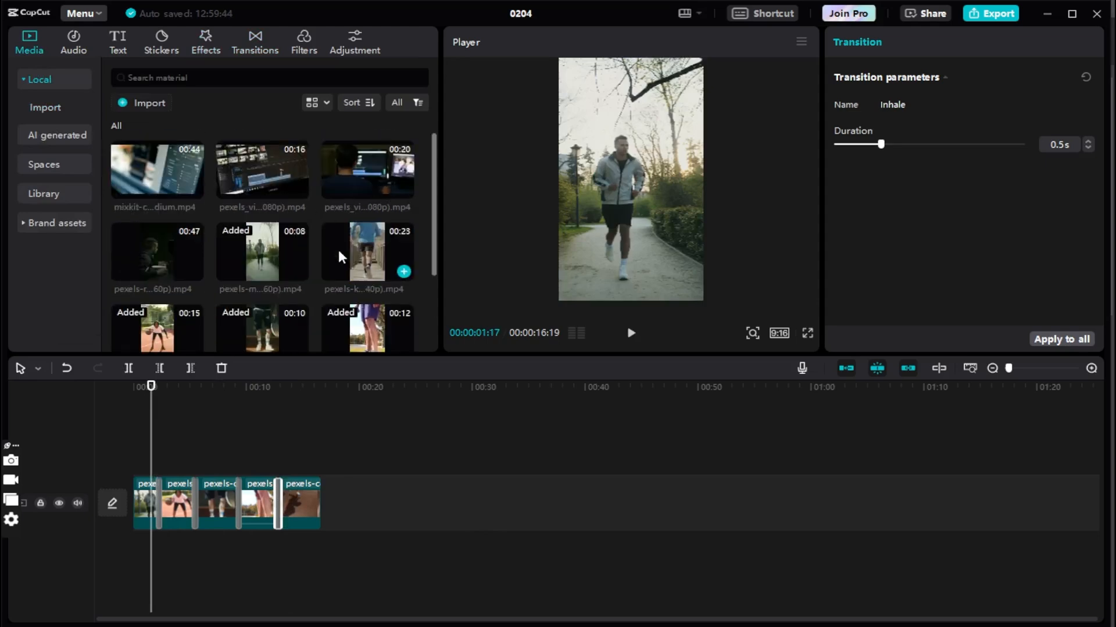
scroll(273, 286, "down", 3)
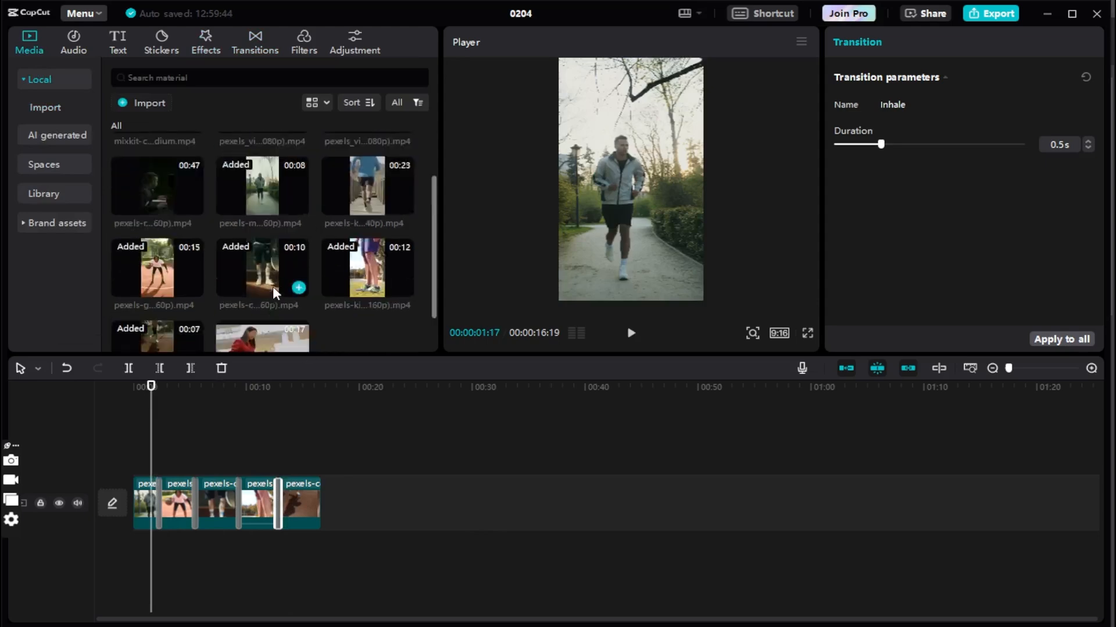
left_click_drag(166, 232, 223, 459)
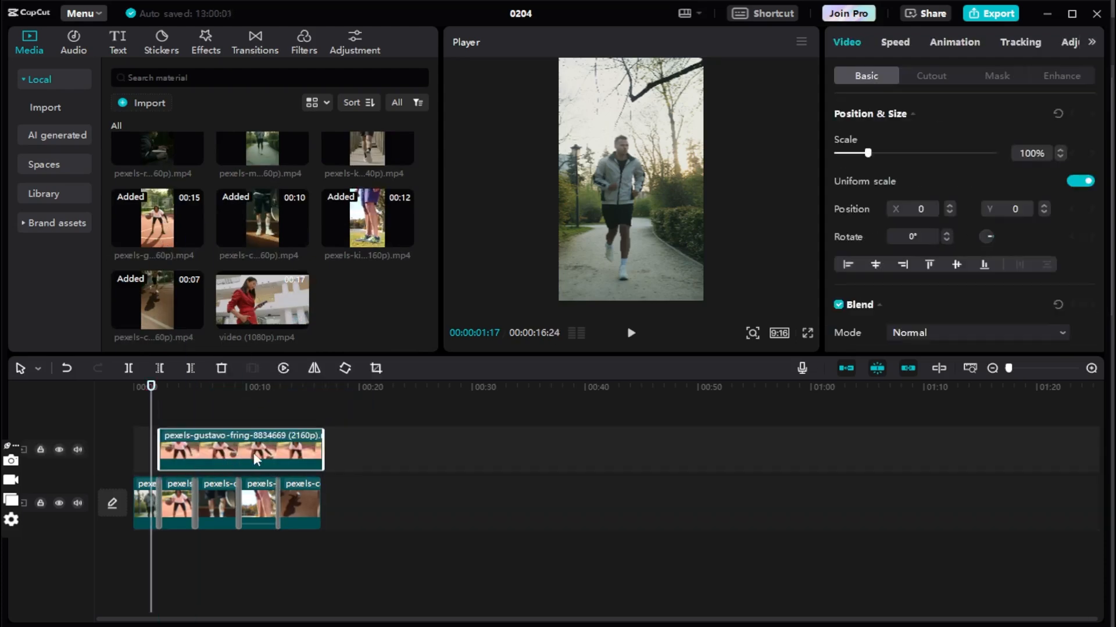
left_click_drag(323, 452, 213, 452)
Delete all clips from the main track and place the 47-second clip of the seated man there instead.
left_click_drag(349, 547, 124, 466)
key("Delete")
scroll(273, 216, "up", 1)
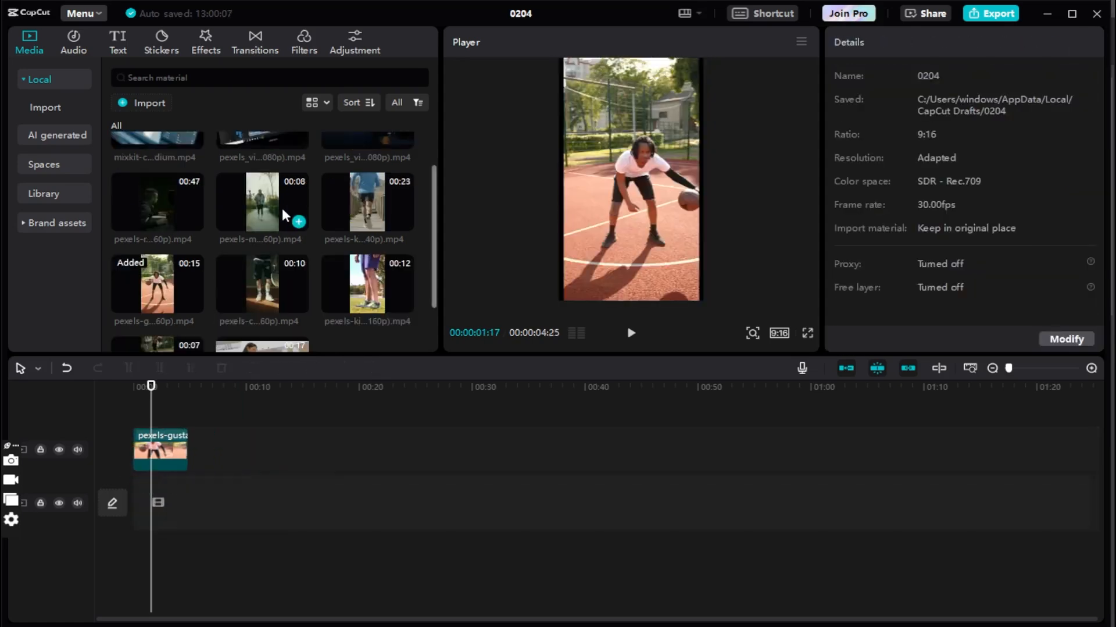
left_click(393, 215)
left_click_drag(192, 222, 209, 522)
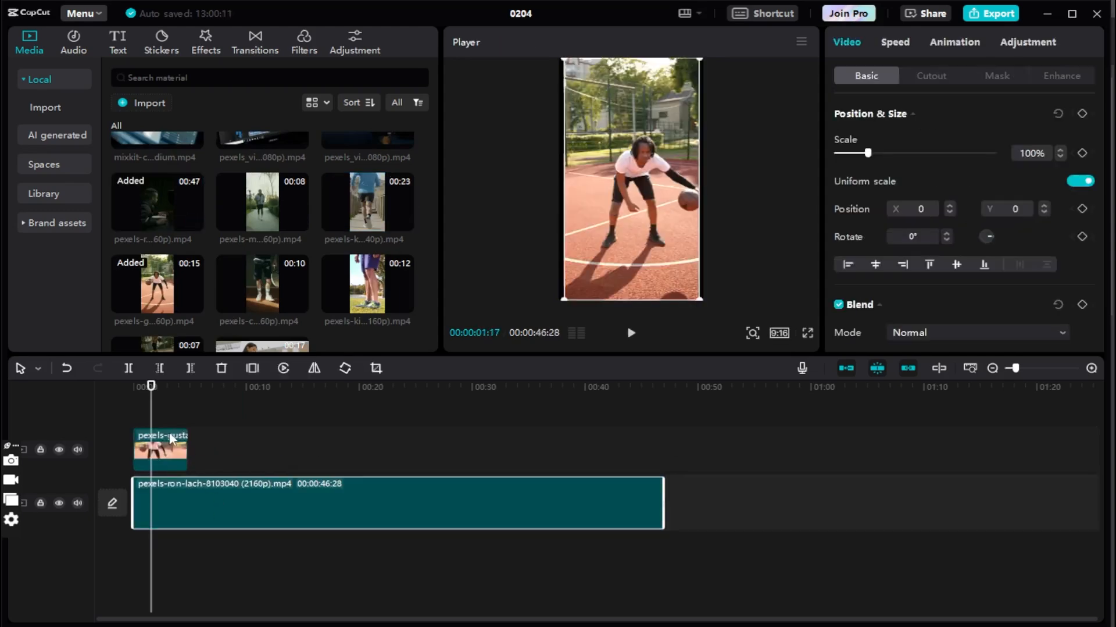
Move the basketball overlay to start at about 5 seconds and add the jogging clip to its track at about 16 seconds.
left_click_drag(165, 443, 221, 446)
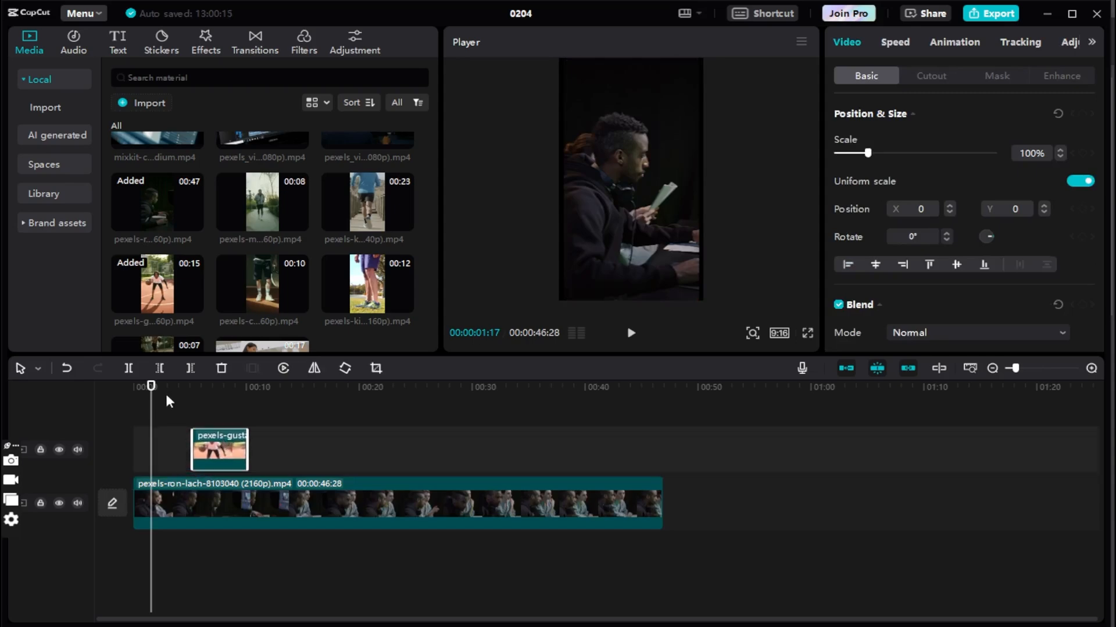
left_click_drag(153, 393, 129, 387)
key("space")
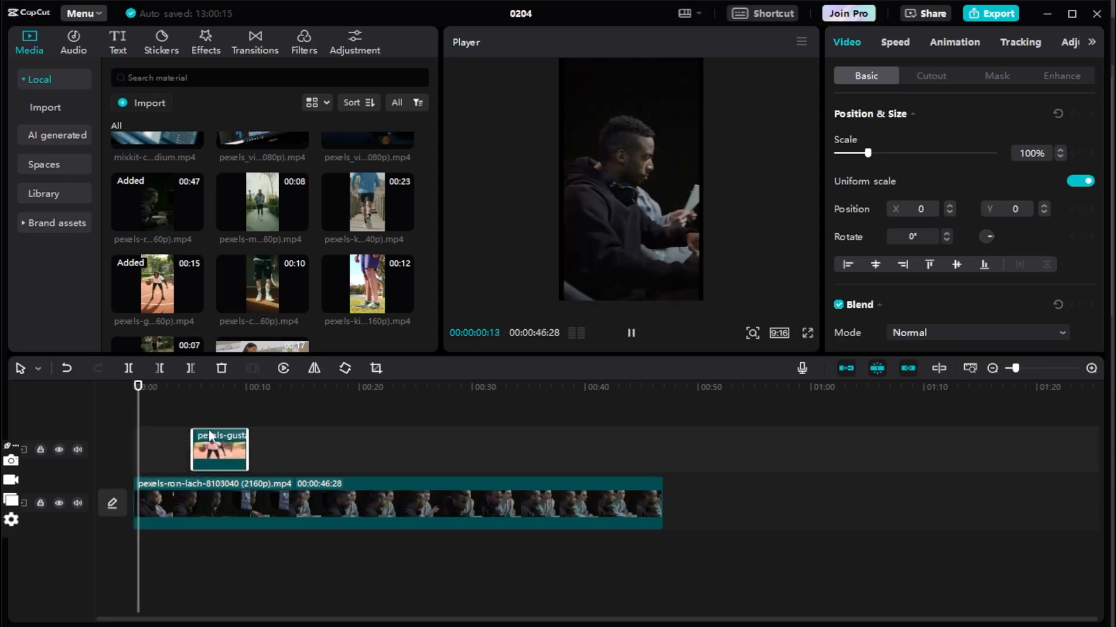
left_click_drag(272, 215, 312, 454)
key("space")
Enlarge the main clip to fill the 9:16 frame and shift the jogging overlay slightly later.
left_click(696, 215)
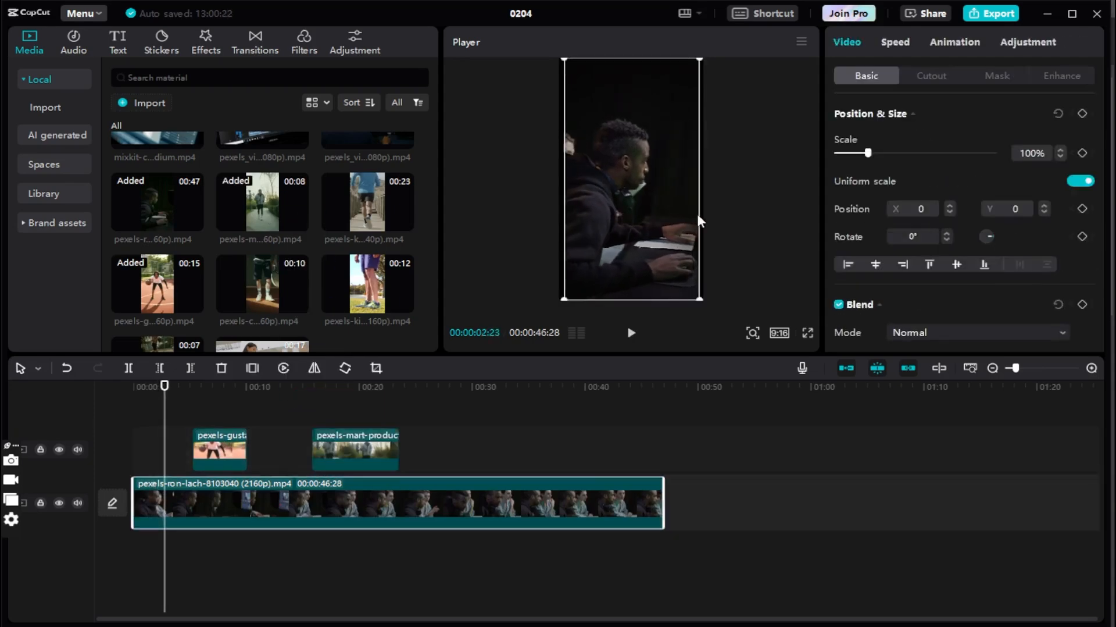
left_click_drag(700, 299, 719, 326)
left_click_drag(362, 446, 366, 441)
key("space")
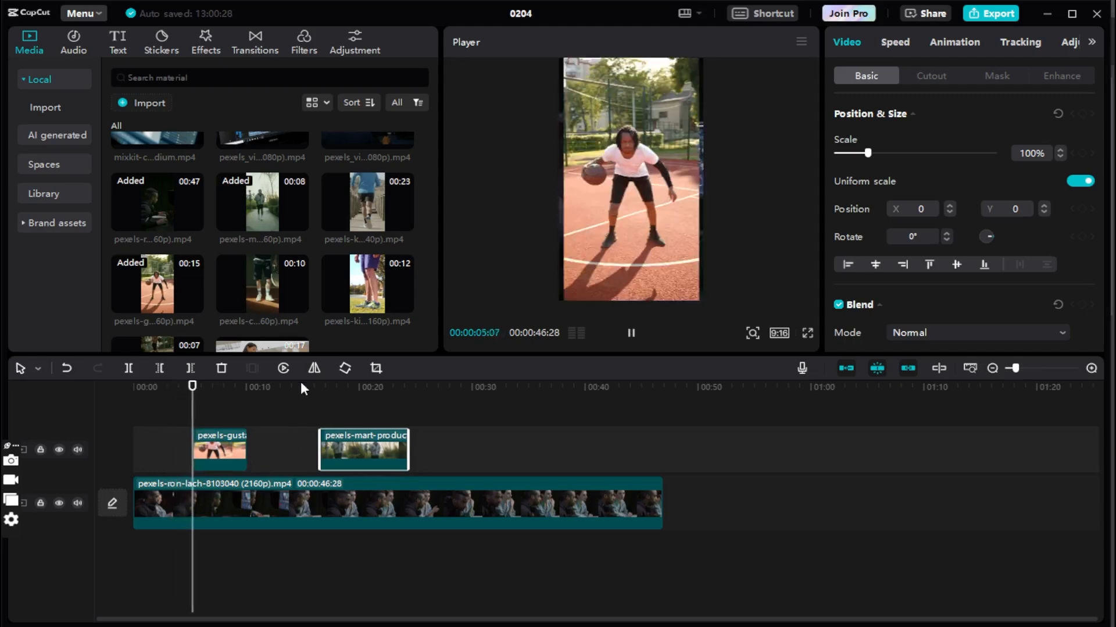
Add the tennis clip to the overlay track at about 30 seconds.
key("space")
mouse_move(270, 263)
left_click_drag(267, 272, 475, 466)
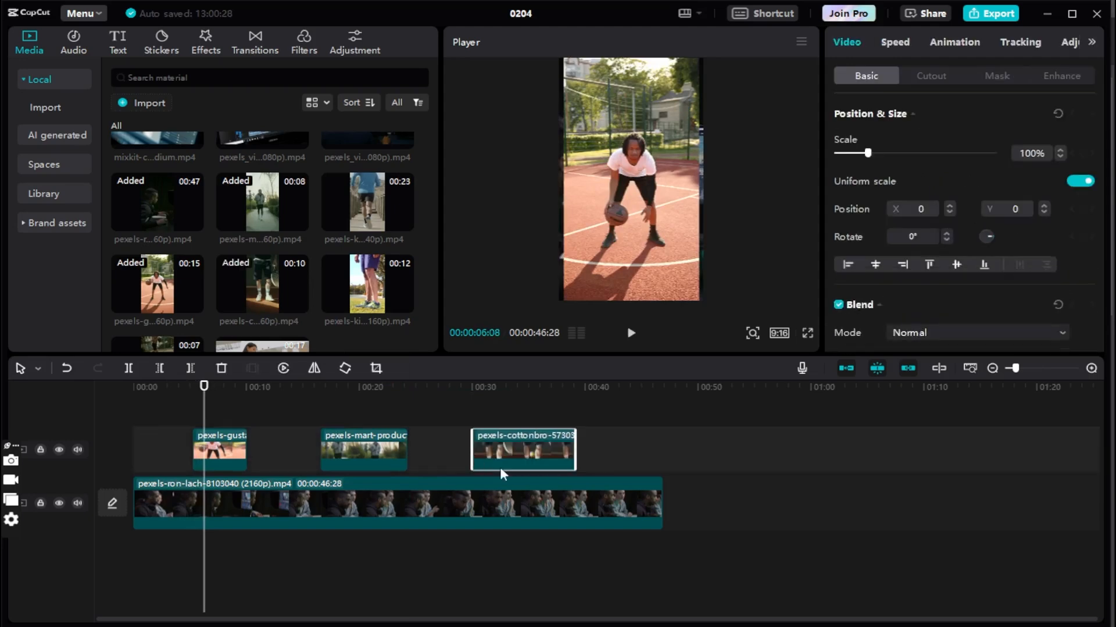
Preview from the beginning and move the basketball overlay earlier to start at about 2 seconds.
left_click_drag(205, 387, 64, 380)
key("space")
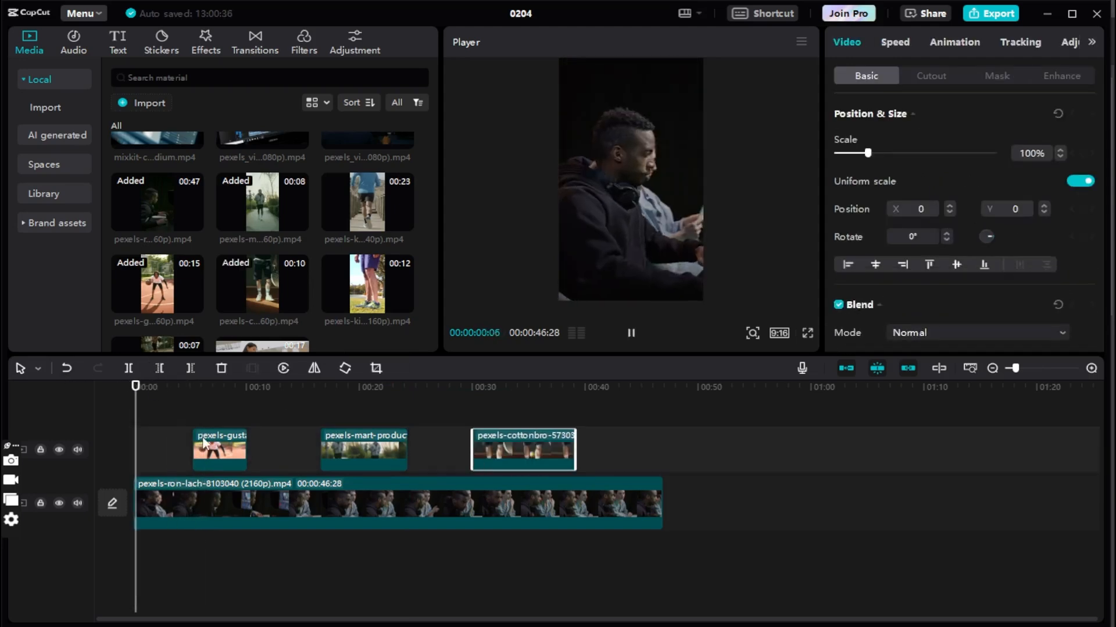
key("space")
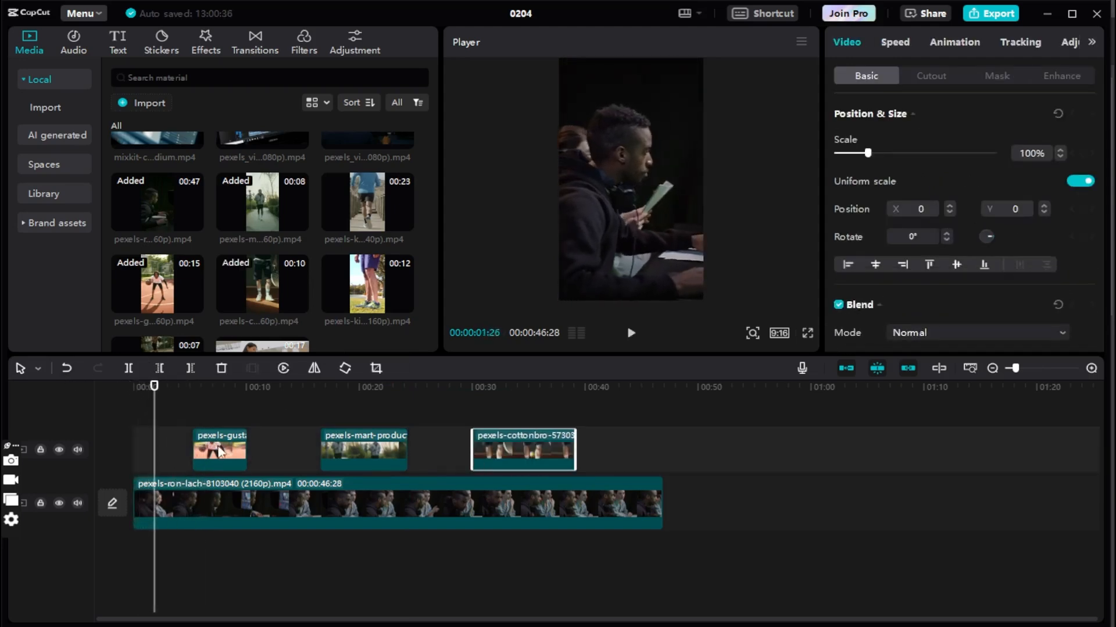
left_click_drag(220, 443, 185, 445)
key("space")
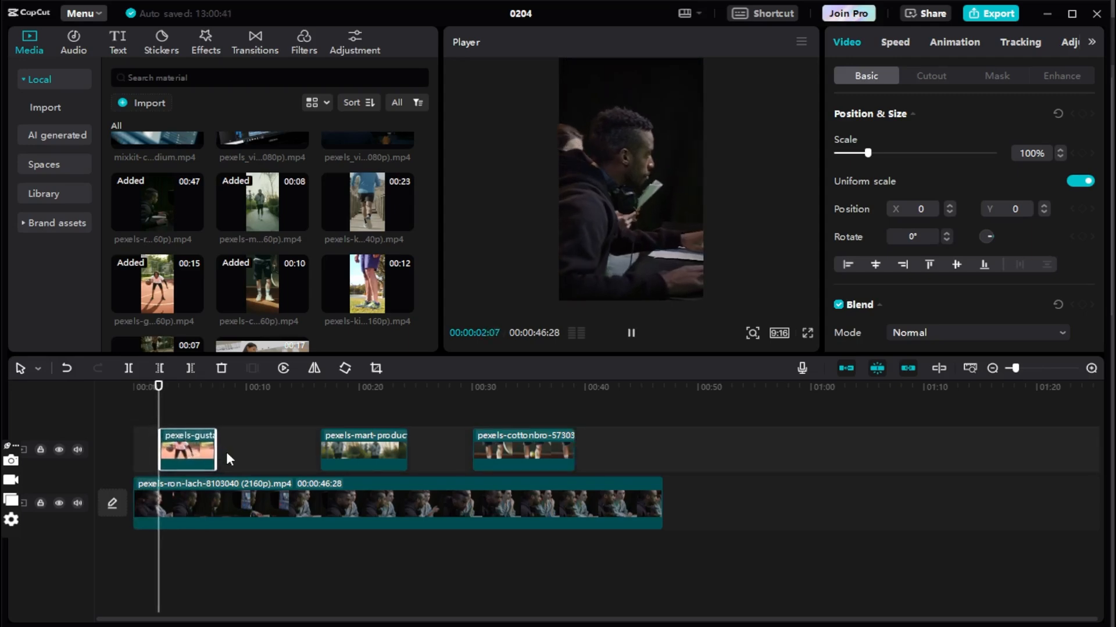
Scale the basketball overlay up to 115% and try to apply the Glare II transition at its start.
key("space")
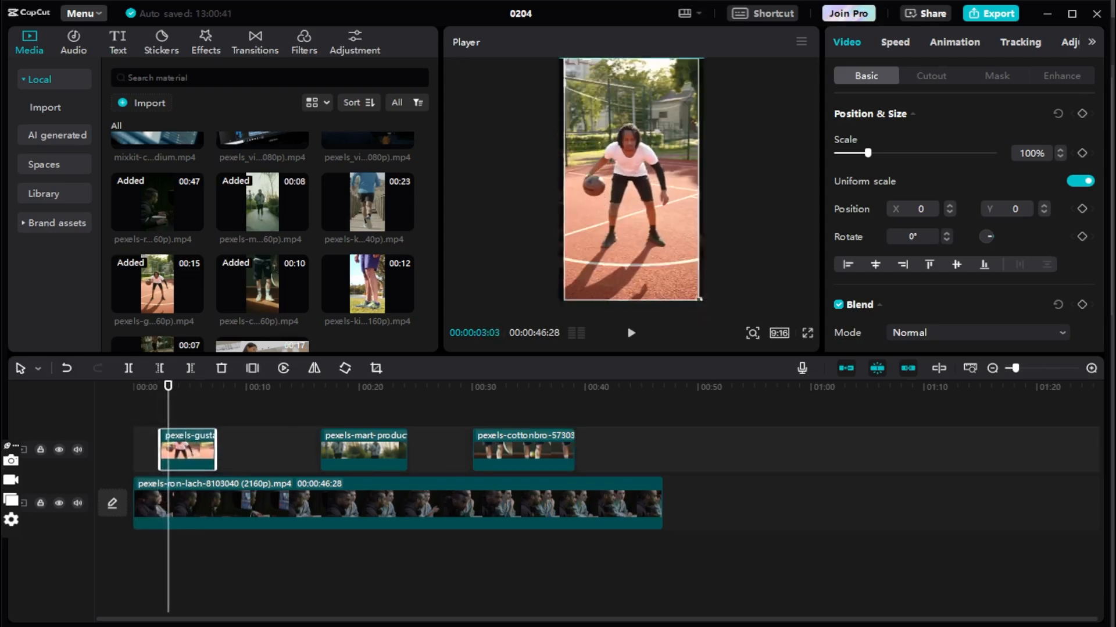
left_click_drag(700, 298, 711, 302)
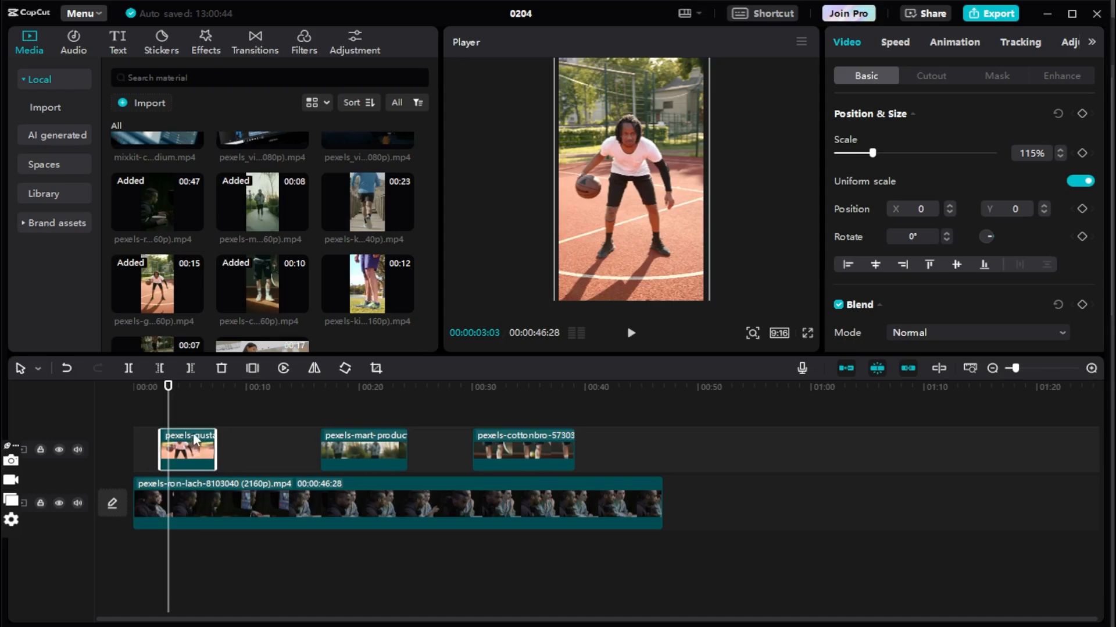
left_click(240, 44)
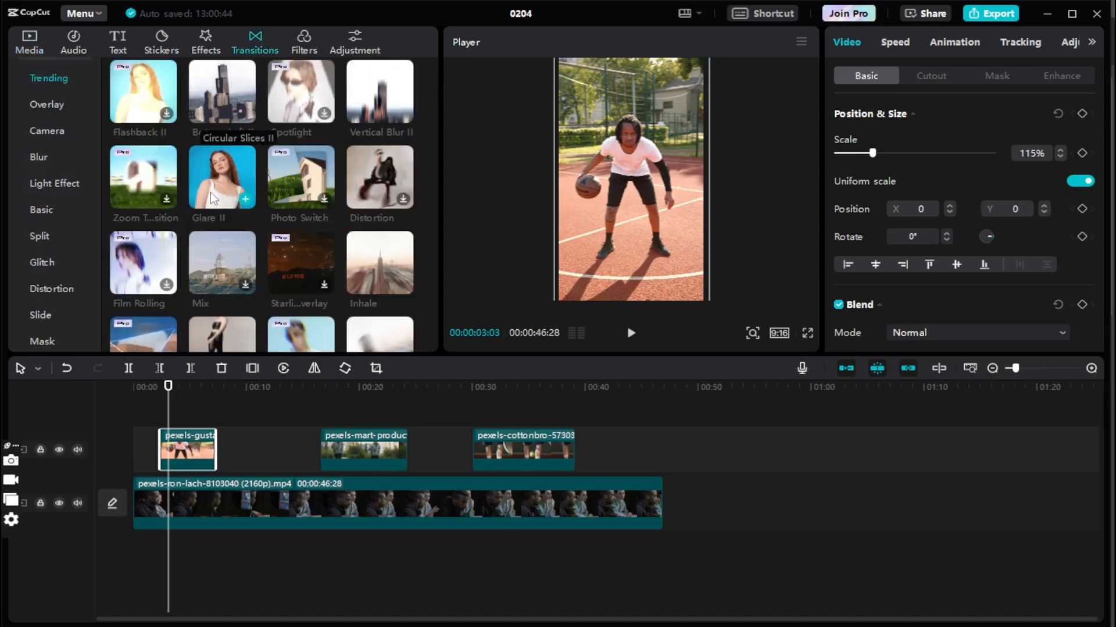
left_click_drag(221, 215, 163, 456)
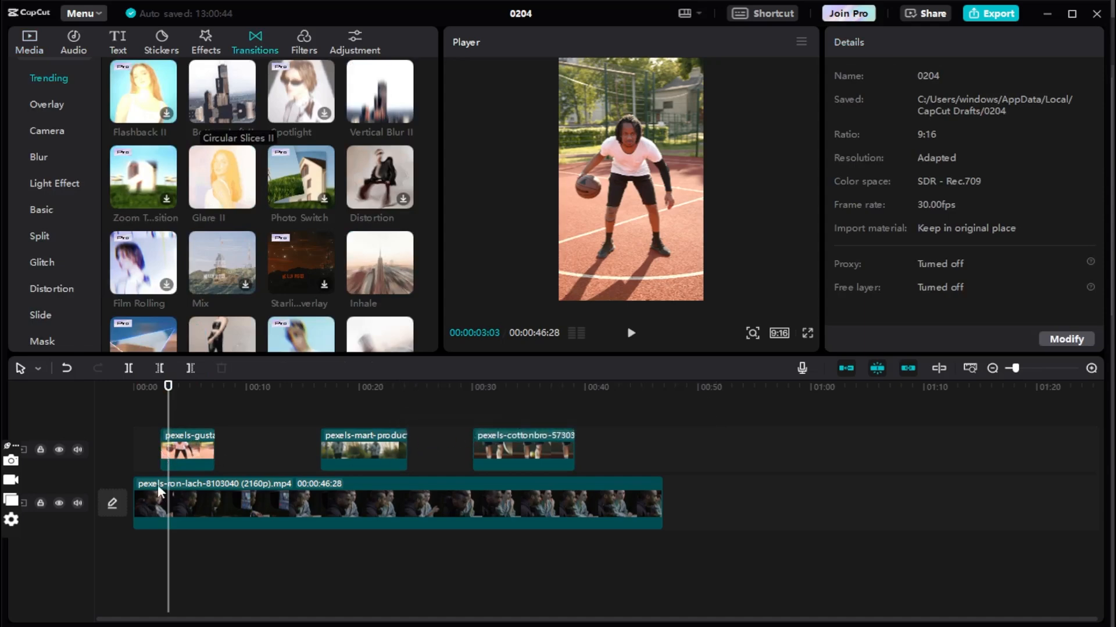
Shift the basketball overlay to start at about 3 seconds and split the main clip at that point.
left_click(195, 440)
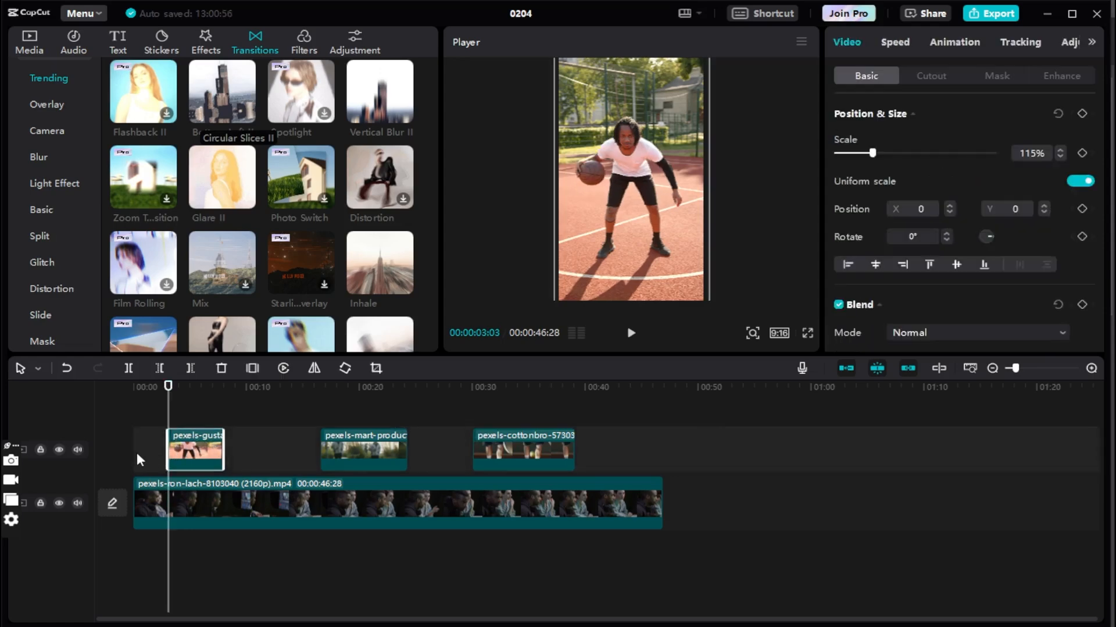
left_click(163, 486)
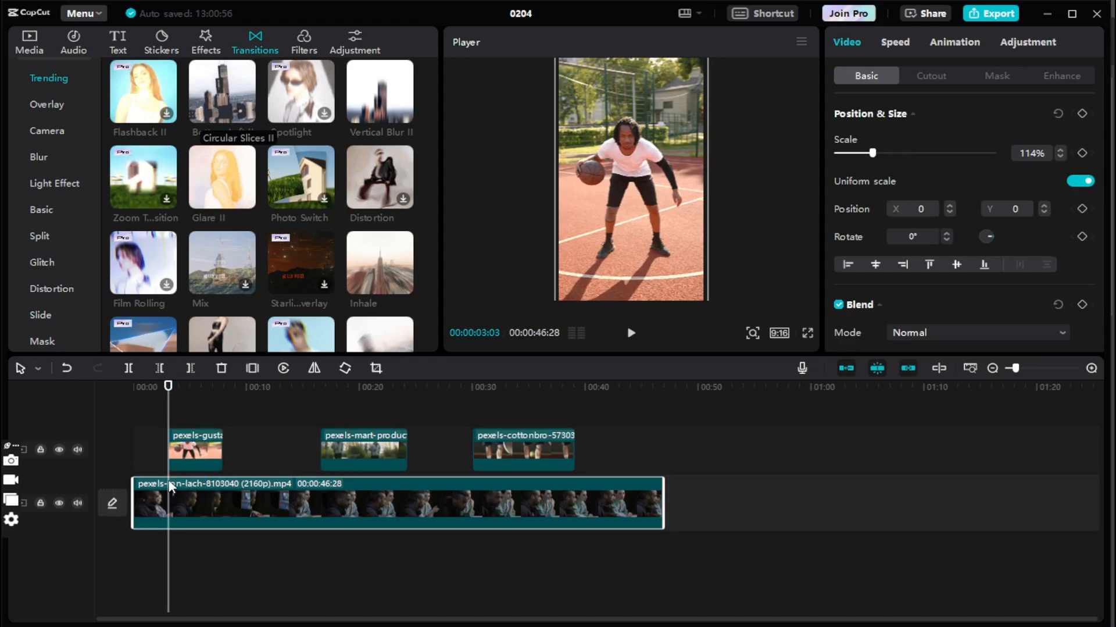
left_click(127, 369)
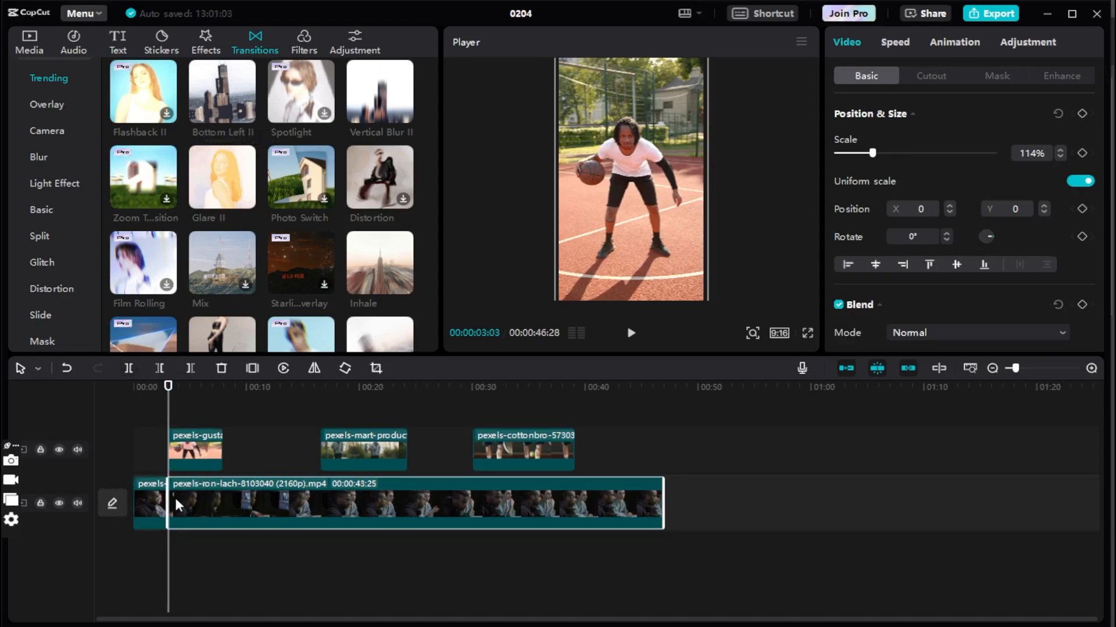
left_click_drag(148, 487, 151, 436)
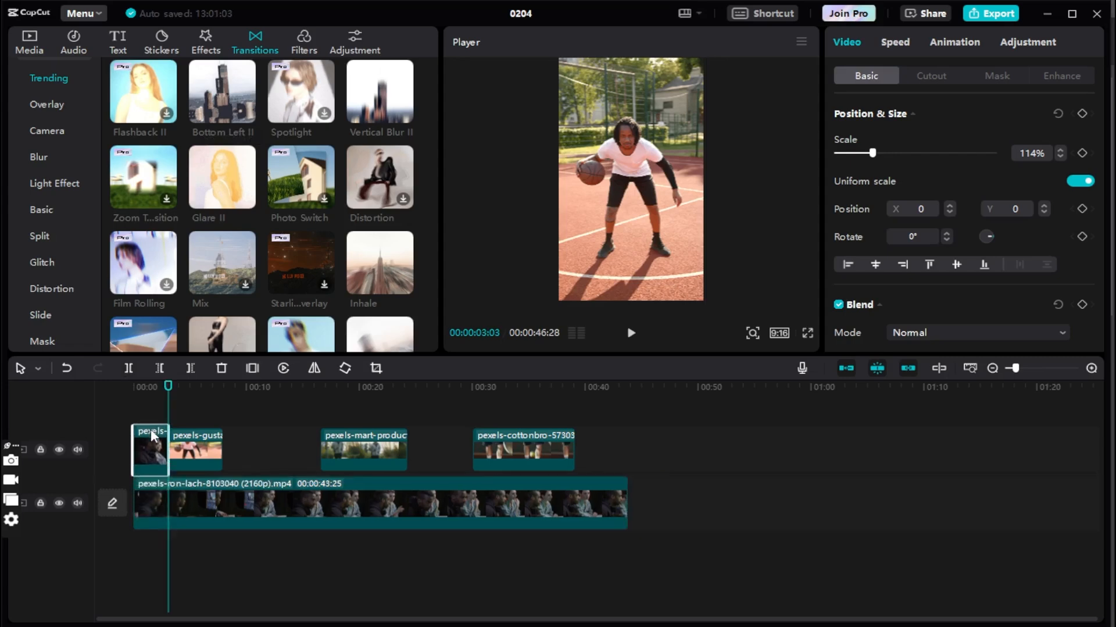
left_click(156, 487)
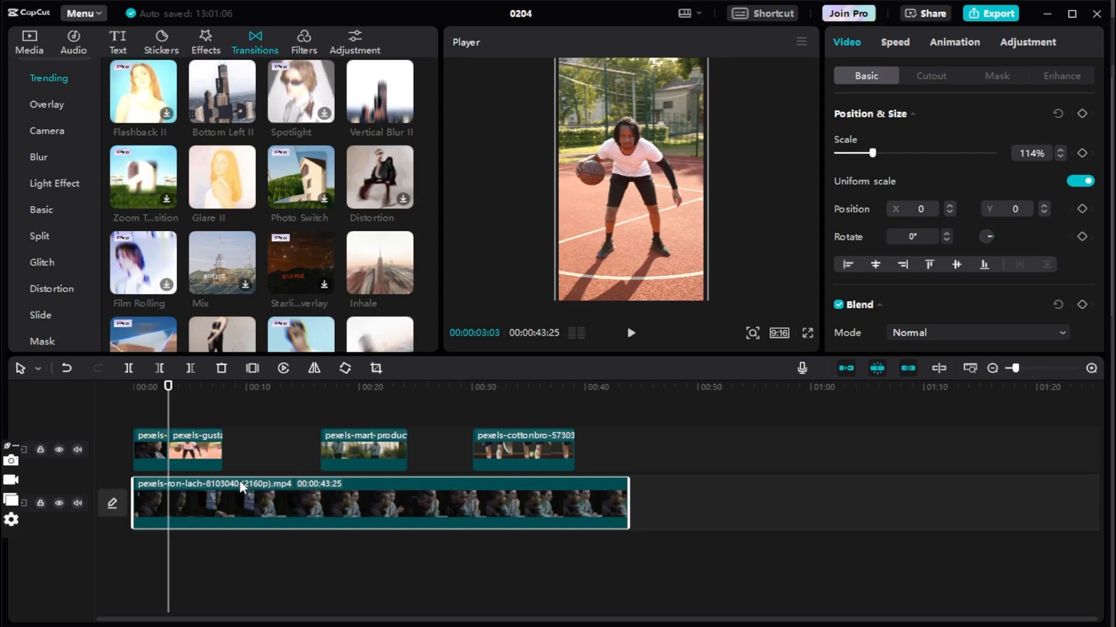
left_click_drag(178, 484, 215, 487)
Turn off the main track magnet, undo the previous move, and place the first main-clip segment directly before the basketball overlay on its track.
left_click(844, 367)
key("ctrl+z")
left_click(154, 491)
left_click_drag(156, 488, 155, 427)
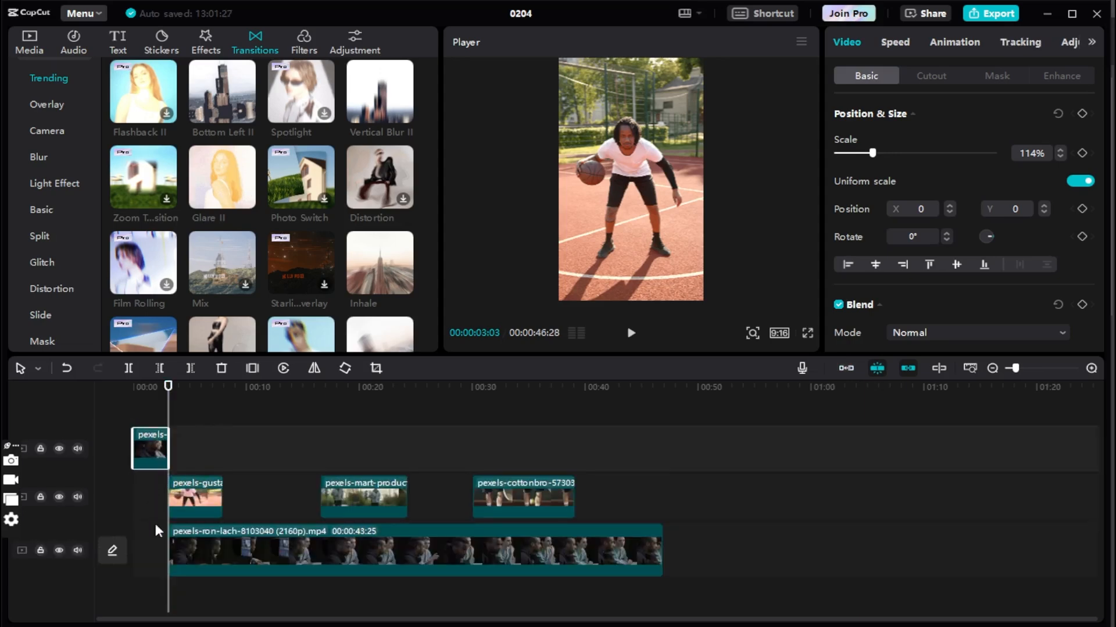
mouse_move(148, 467)
left_mouse_down()
mouse_move(148, 494)
mouse_move(147, 482)
left_mouse_up()
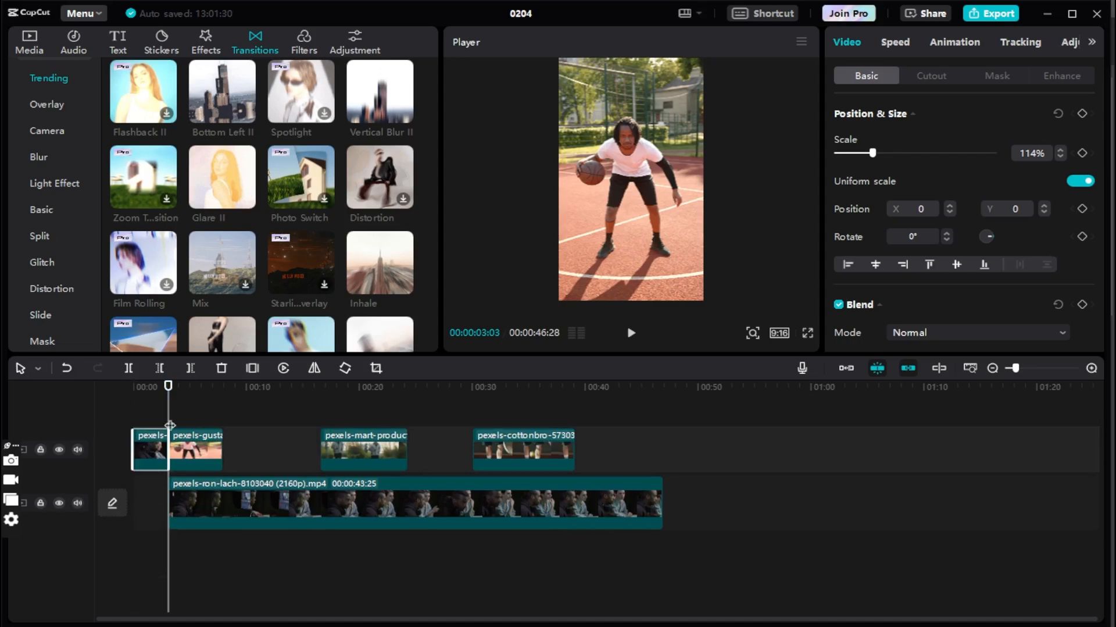
Split the main clip at the basketball overlay's end and the jogging overlay's start, and move that segment between the two overlays.
left_click_drag(168, 388, 225, 397)
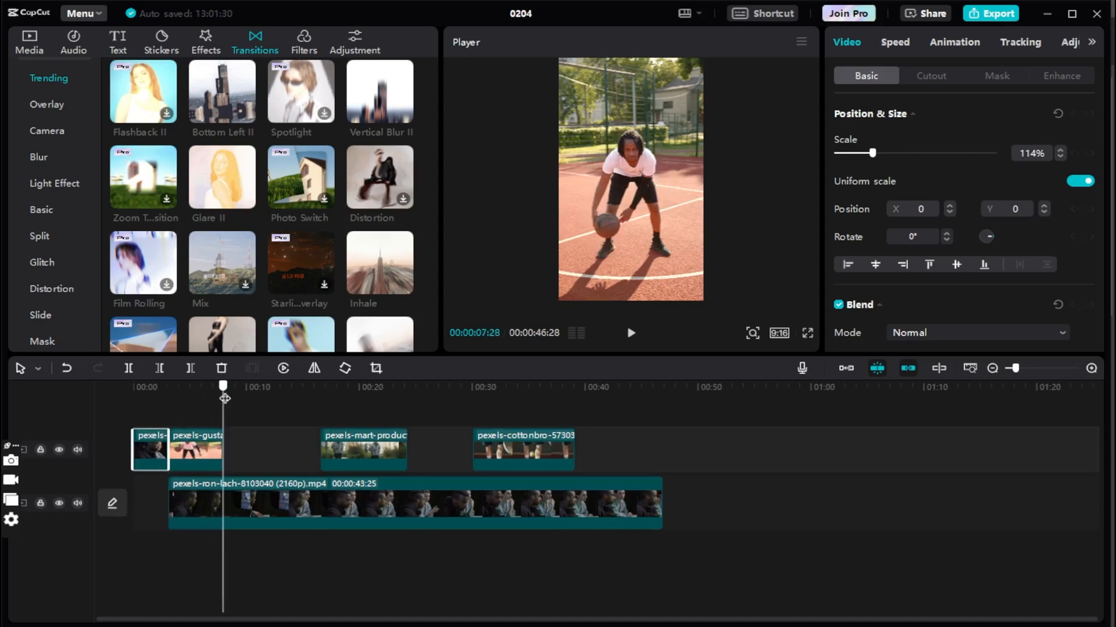
left_click(224, 482)
left_click(129, 368)
left_click_drag(227, 385, 326, 411)
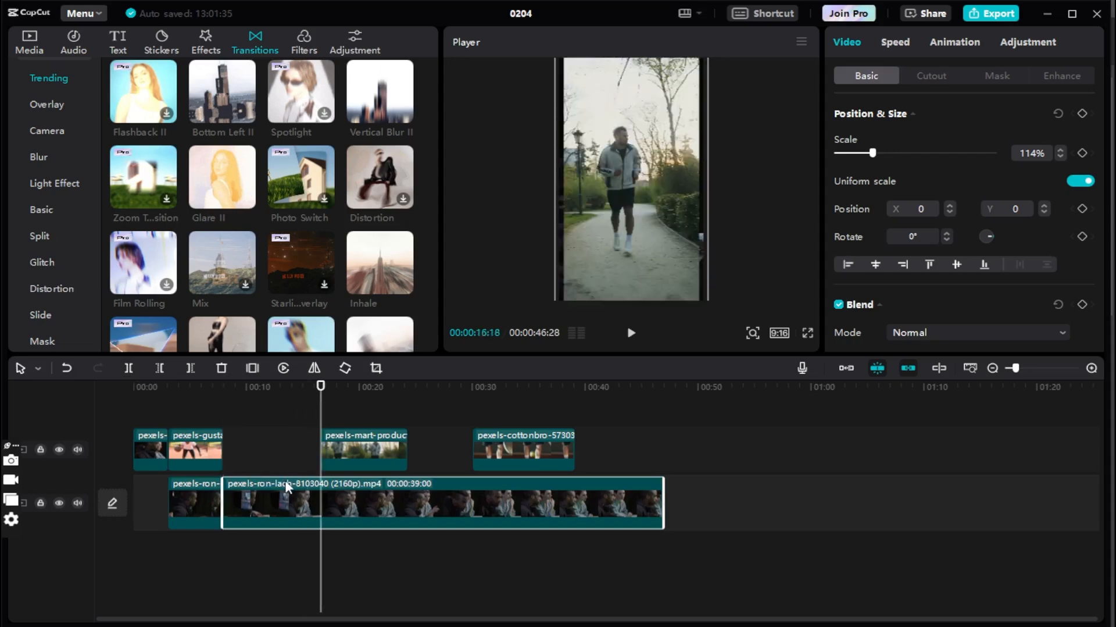
left_click(129, 369)
left_click_drag(285, 486, 281, 442)
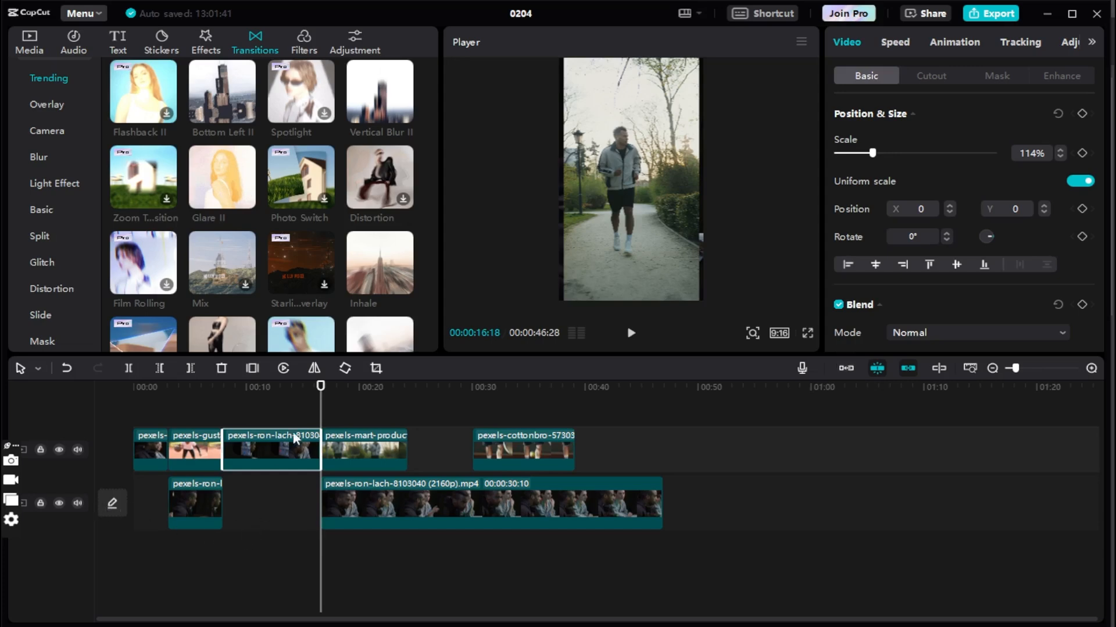
Add the Glare II transition between the first segment and the basketball clip, and preview it from the beginning.
left_click_drag(228, 187, 168, 451)
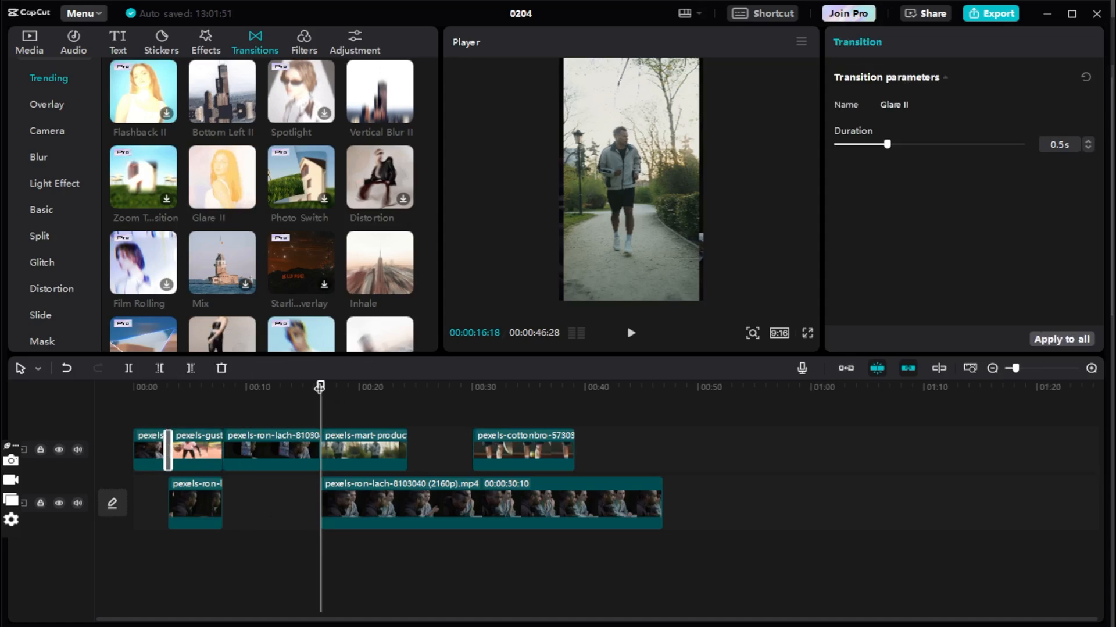
left_click(140, 386)
key("space")
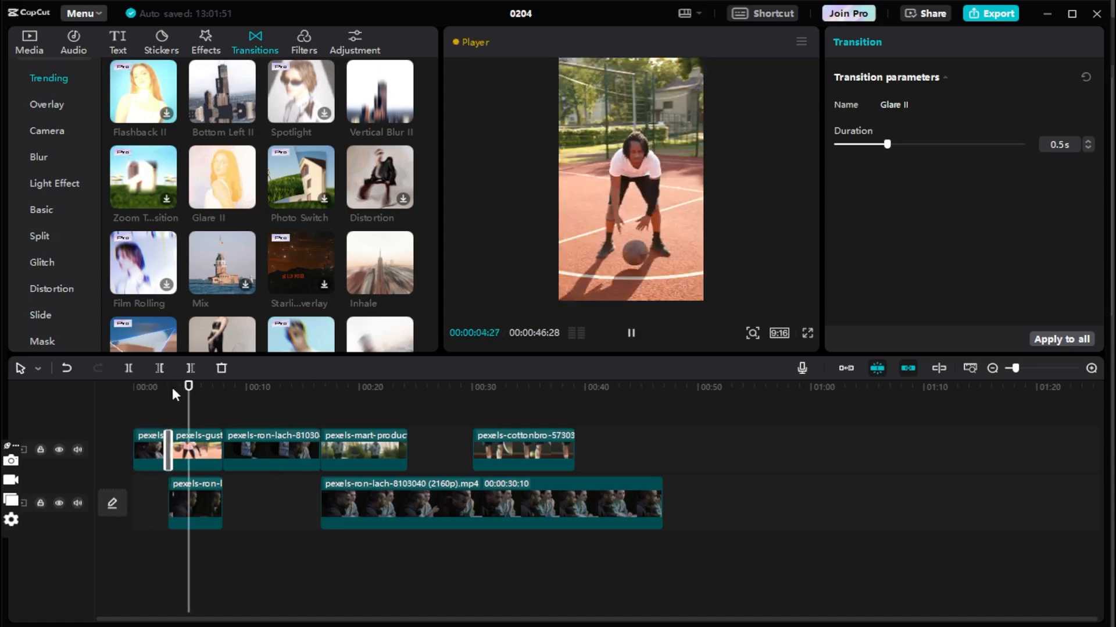
key("space")
Add the Glare II transition between the basketball clip and the following segment, and preview it from about 7 seconds.
left_click_drag(222, 179, 218, 451)
left_click_drag(196, 395, 214, 395)
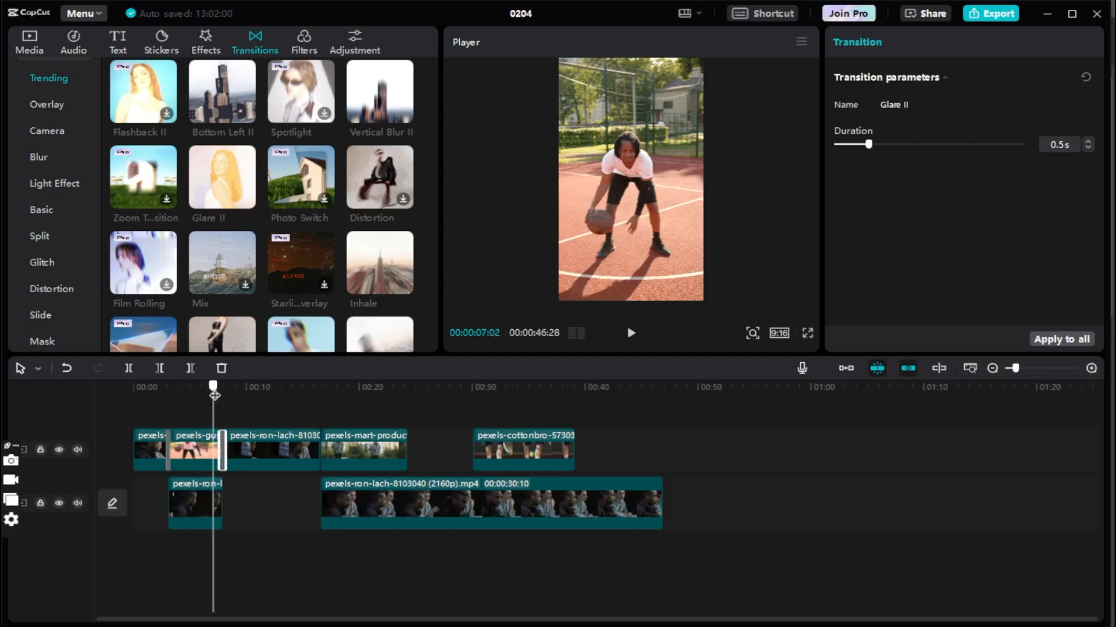
key("space")
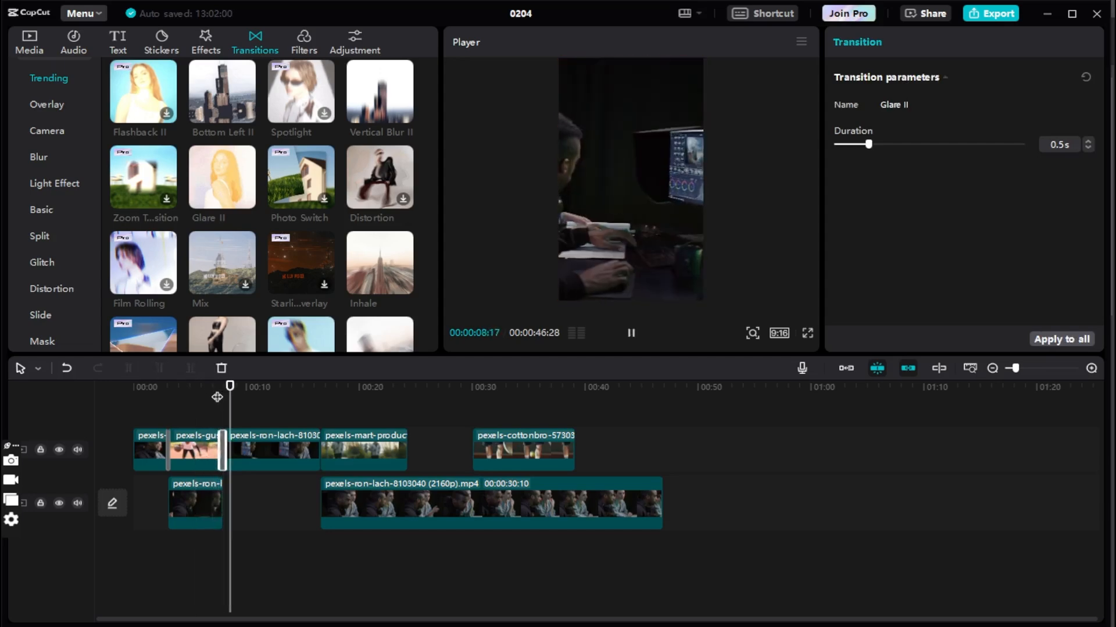
key("space")
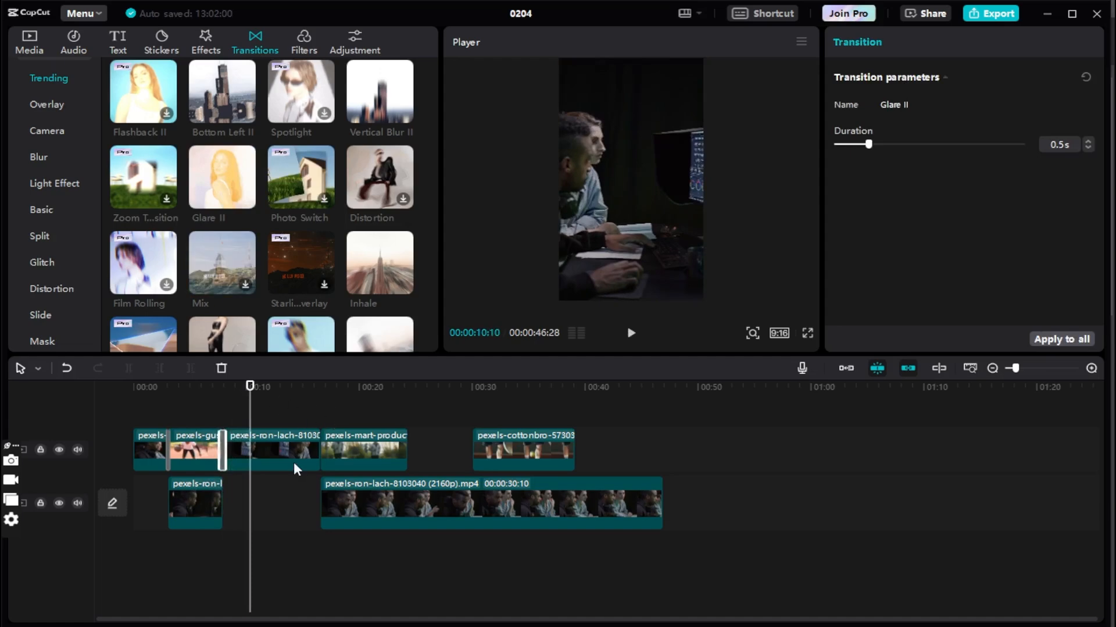
Apply the Spectrum Scanning video effect to the segment between the basketball and jogging clips.
left_click(200, 51)
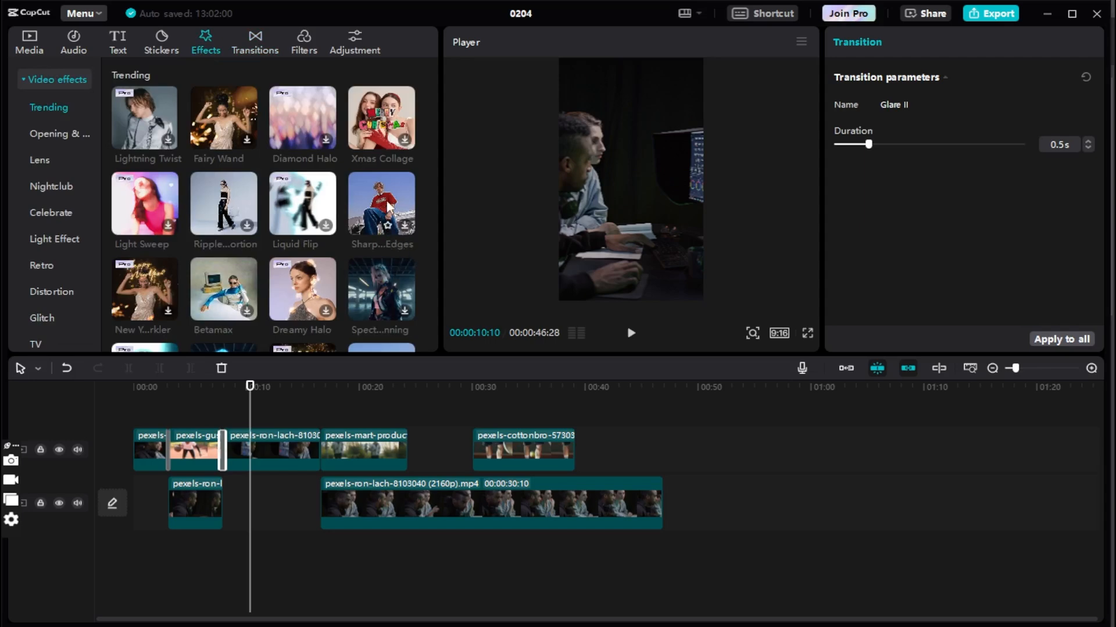
scroll(387, 210, "down", 1)
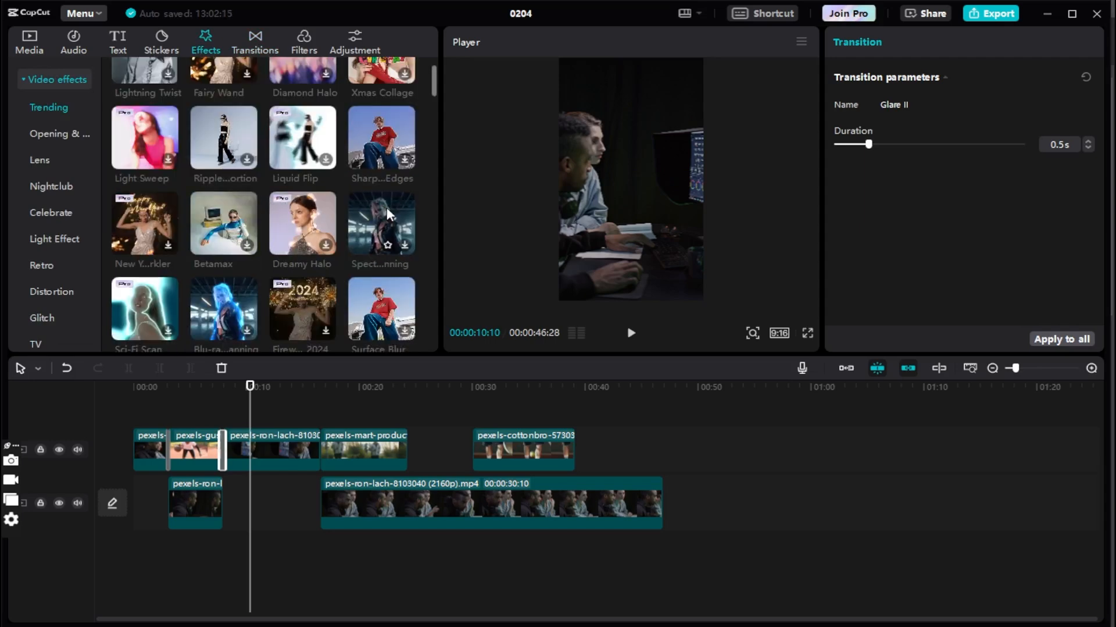
left_click(402, 250)
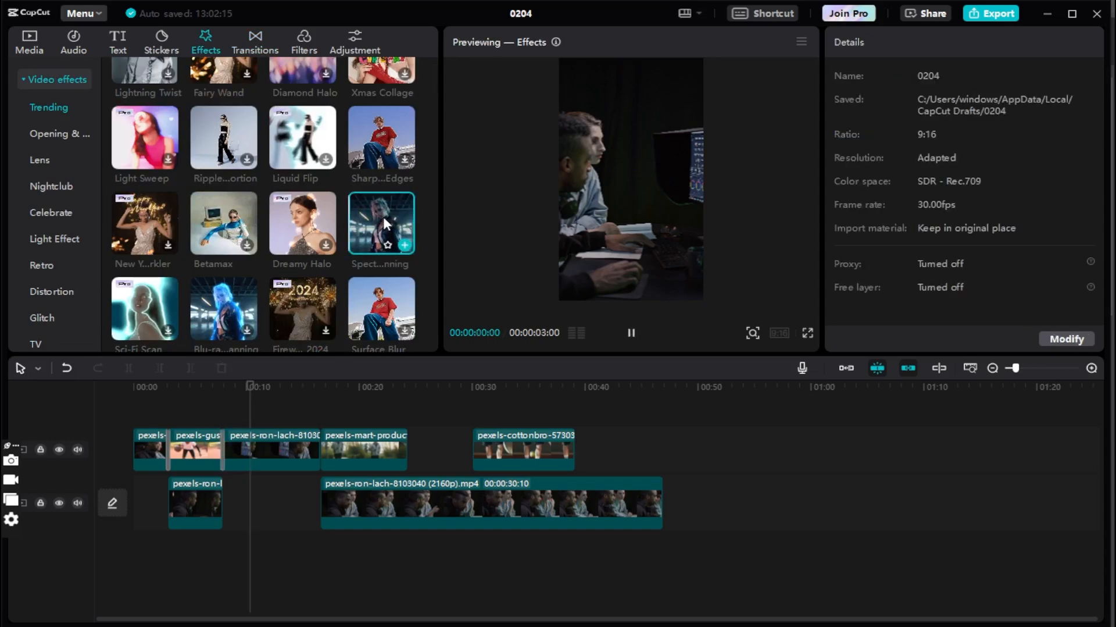
left_click_drag(383, 214, 314, 443)
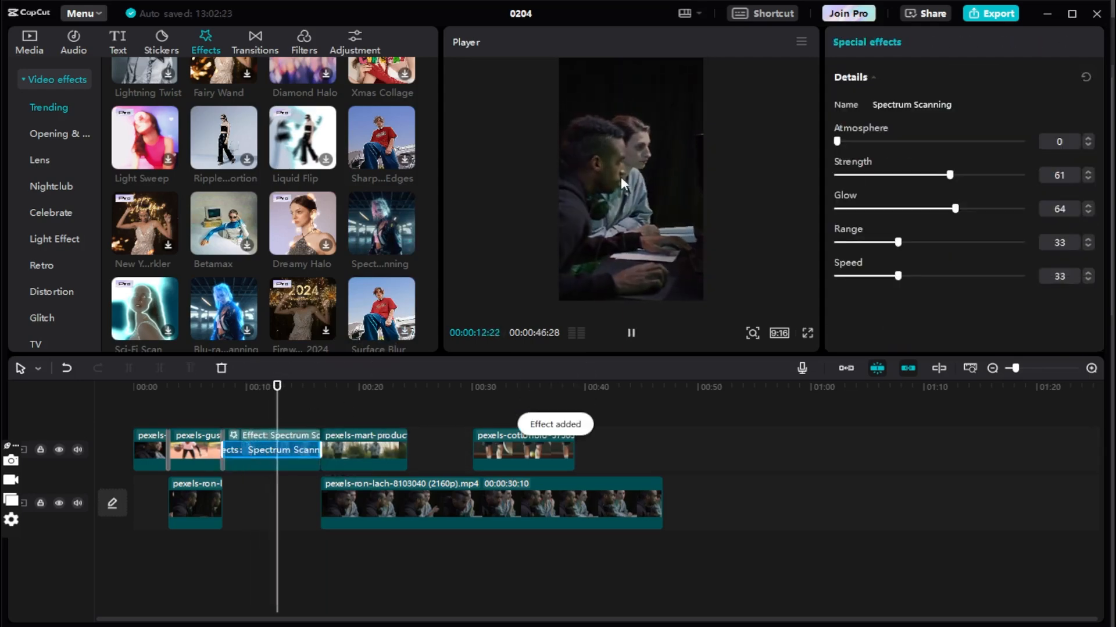
Preview the Spectrum Scanning effect from just before the end of the basketball clip.
left_click_drag(289, 386, 206, 388)
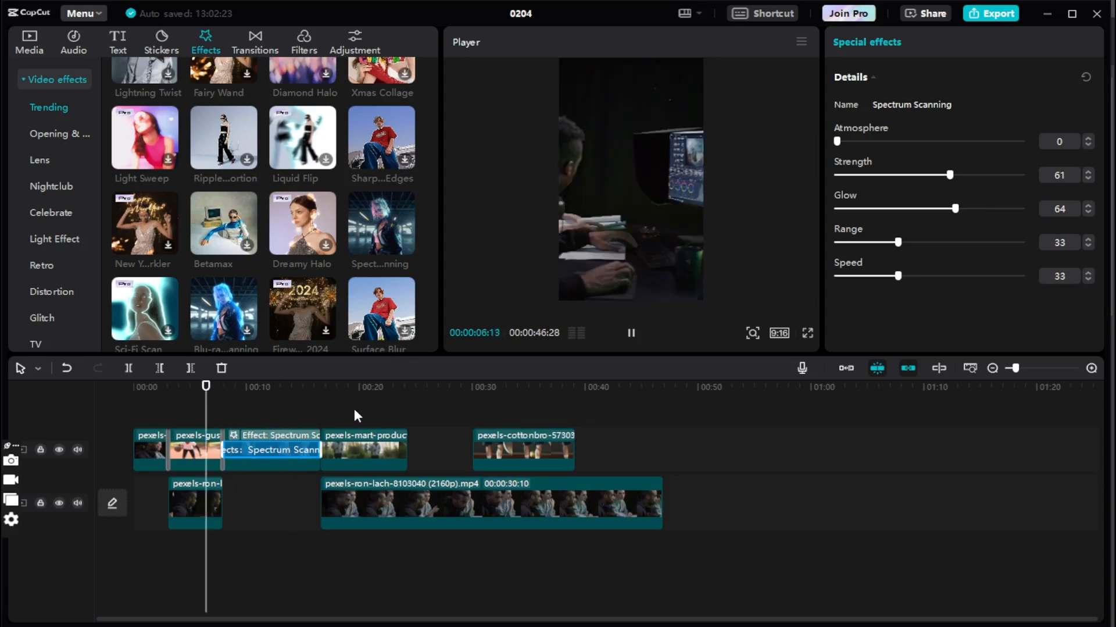
key("space")
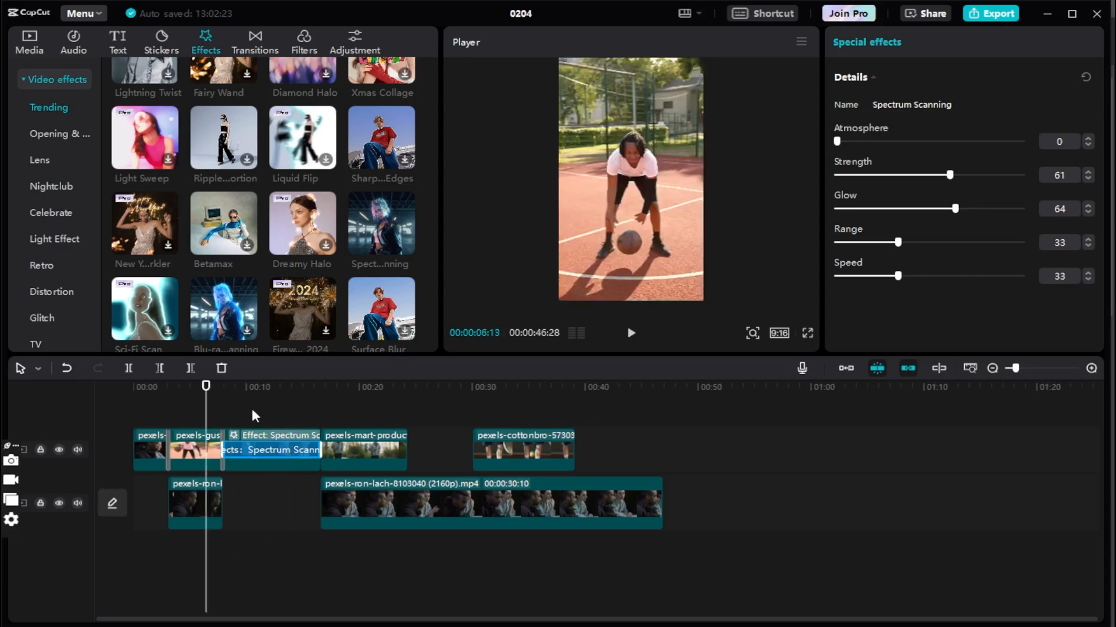
left_click_drag(206, 387, 219, 388)
key("space")
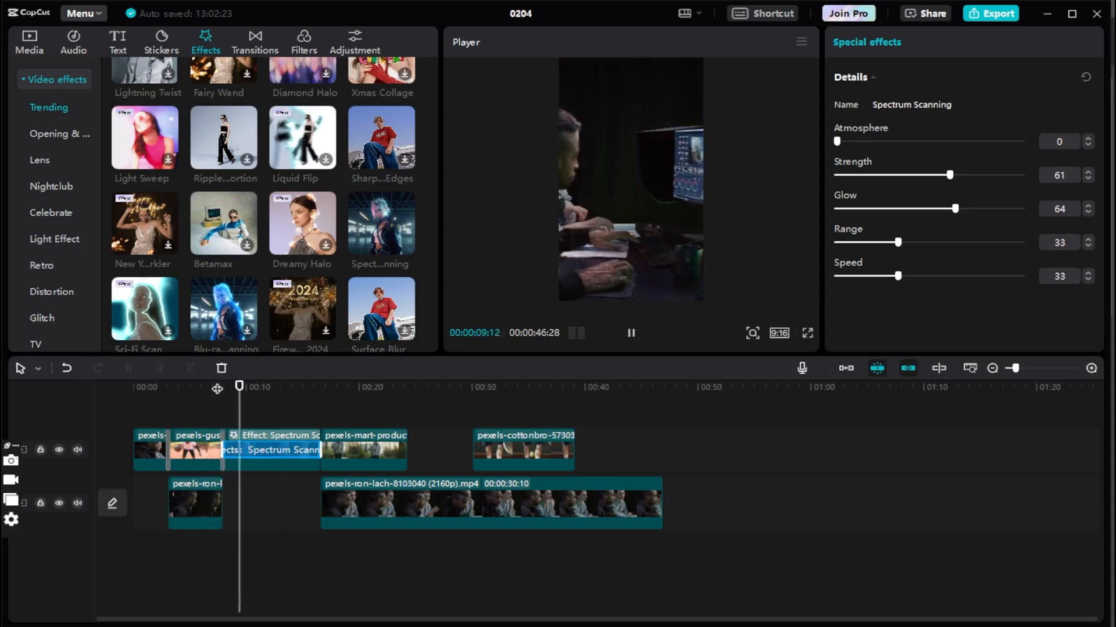
key("space")
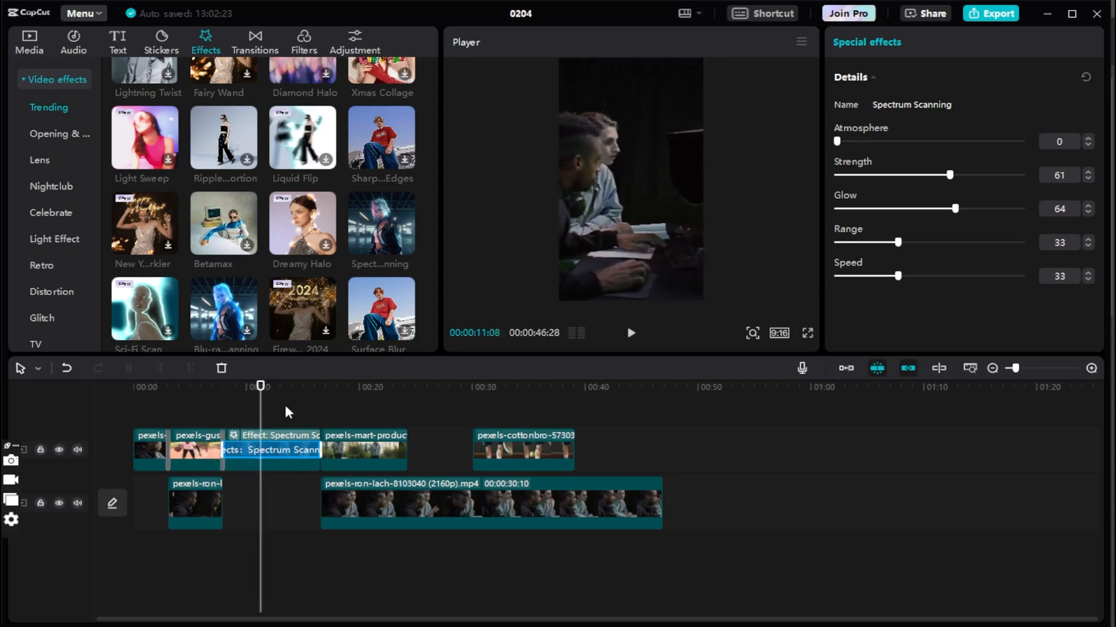
Apply the Blu-ray Scanning video effect to the jogging clip and preview it from just before the clip's start.
left_click(349, 400)
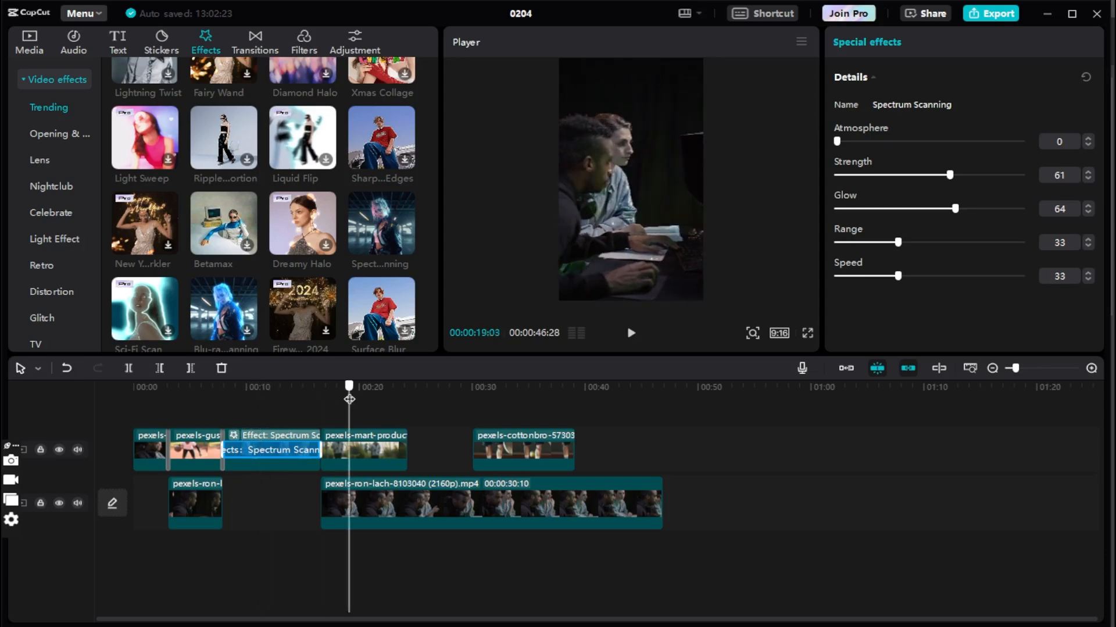
left_click(367, 441)
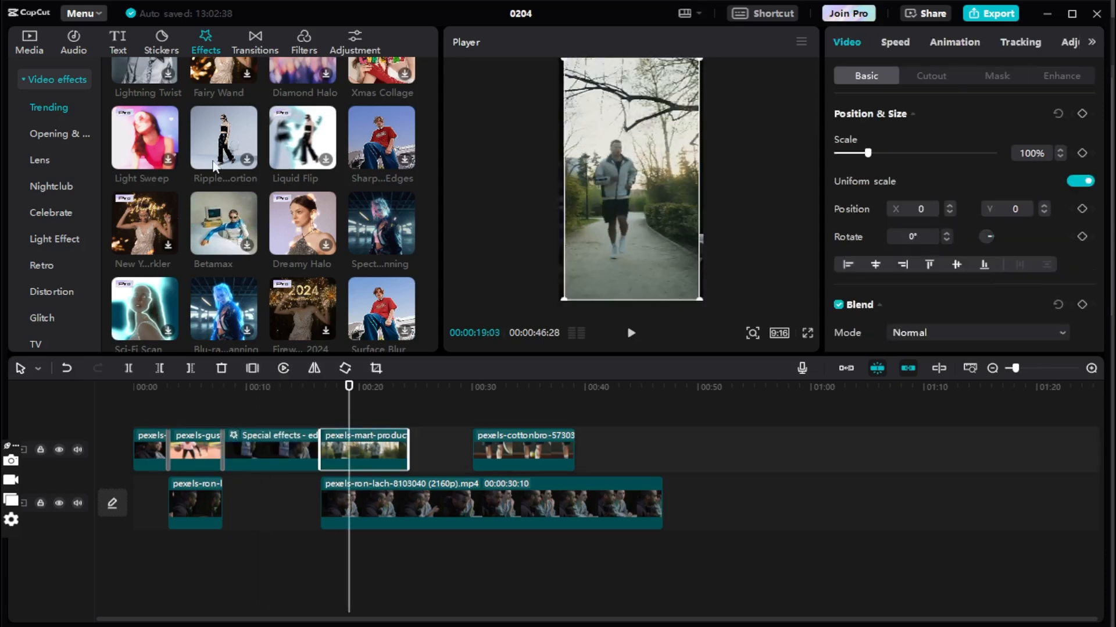
scroll(230, 143, "down", 2)
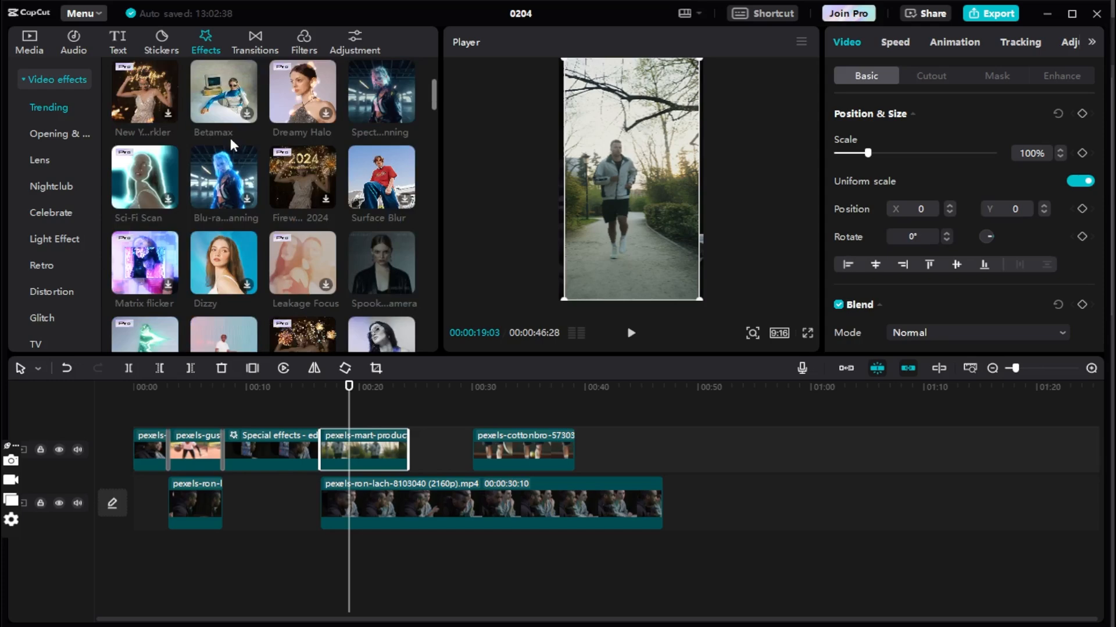
left_click_drag(233, 185, 348, 443)
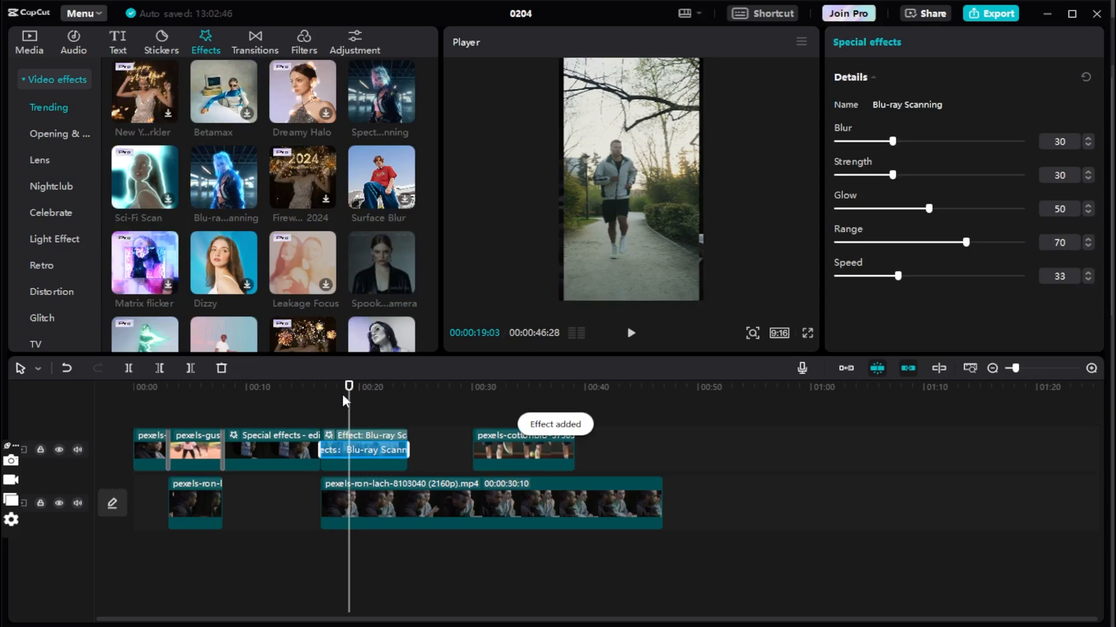
left_click_drag(352, 394, 309, 389)
key("space")
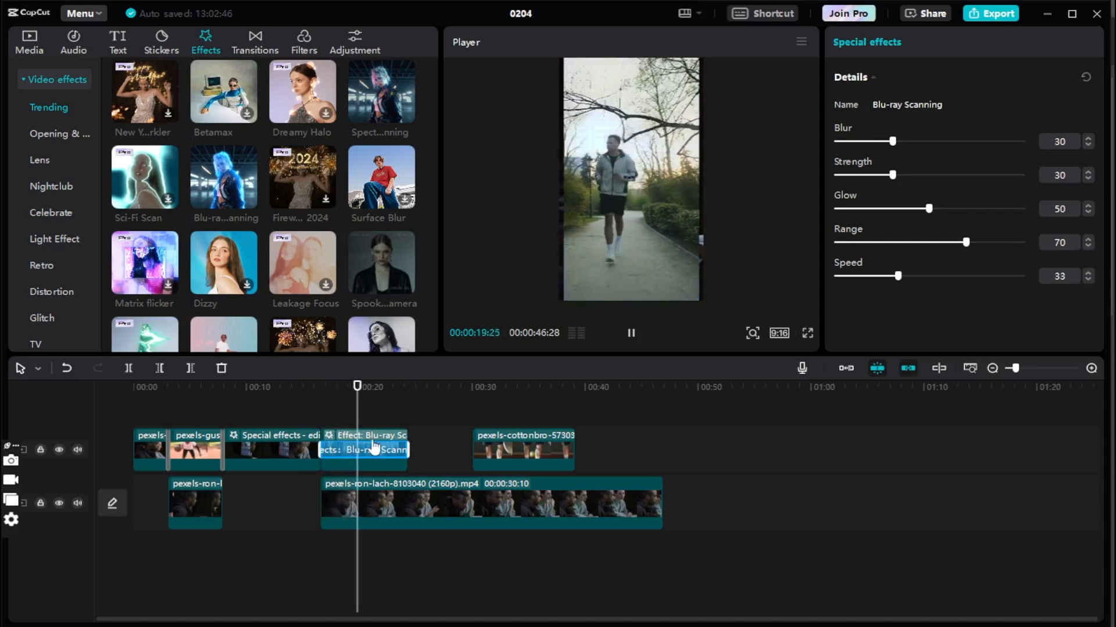
key("space")
Try the Golden Autumn filter as a separate layer over the jogging clip, and delete that layer.
scroll(272, 130, "down", 1)
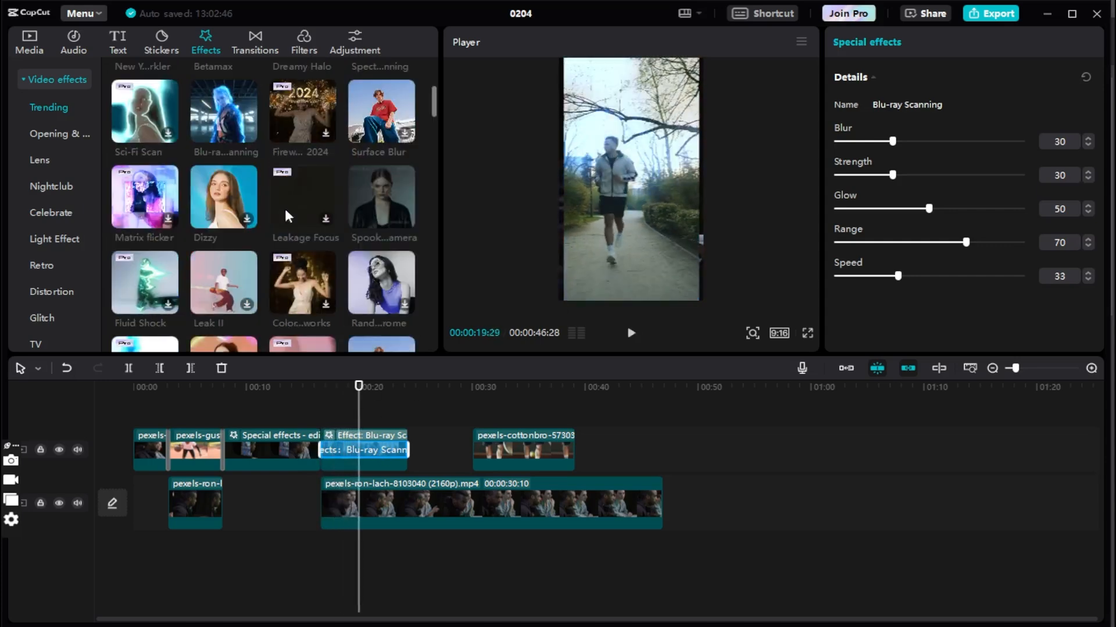
left_click(298, 50)
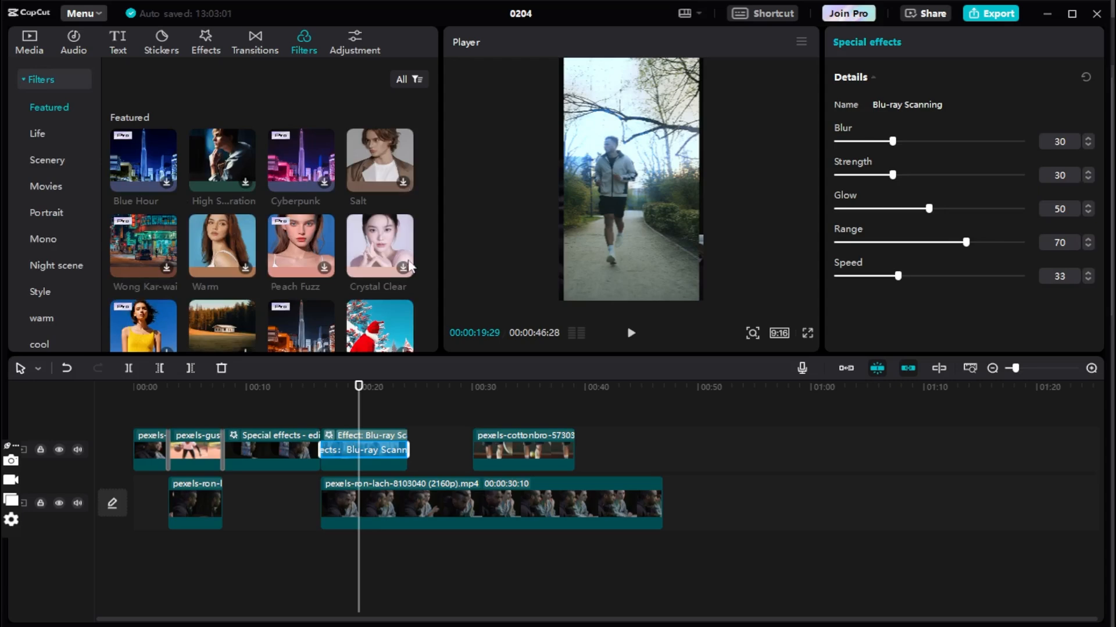
scroll(314, 270, "down", 1)
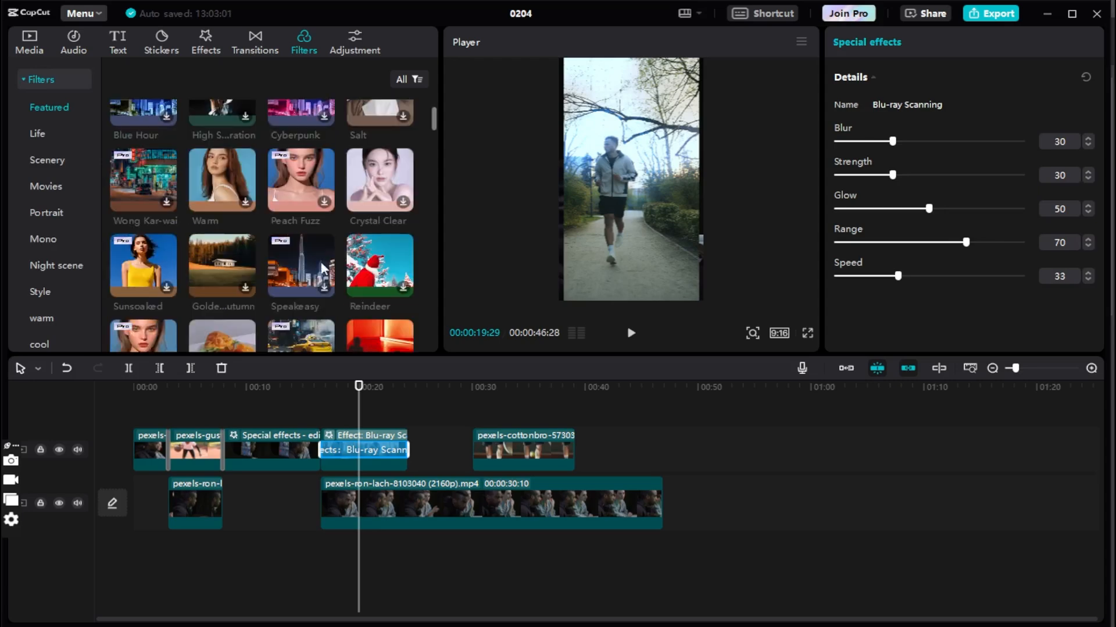
left_click(244, 284)
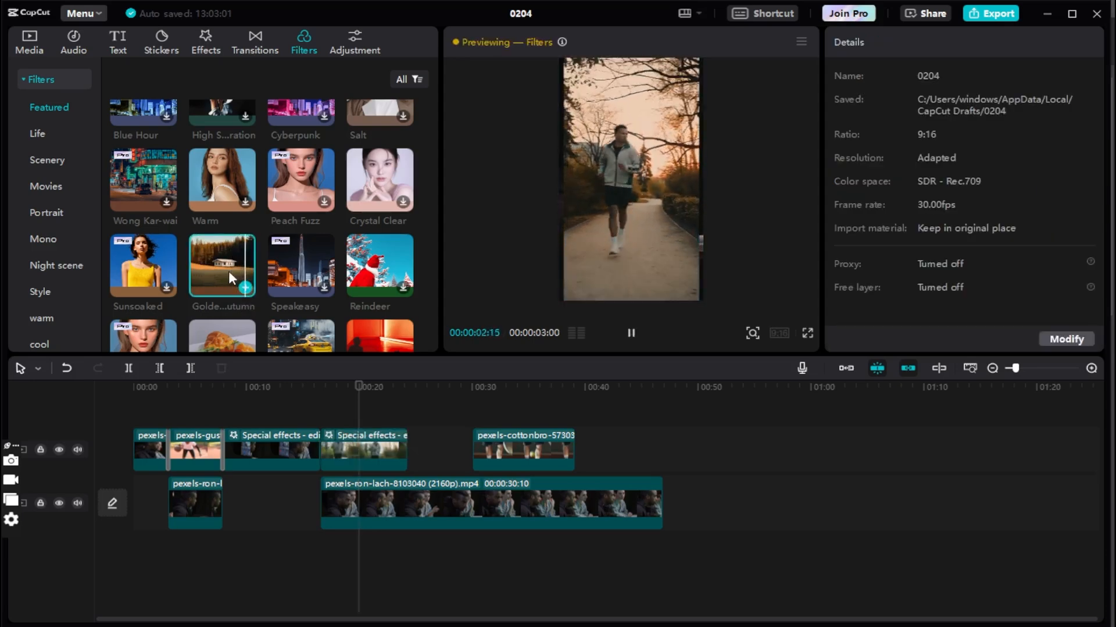
left_click(380, 449)
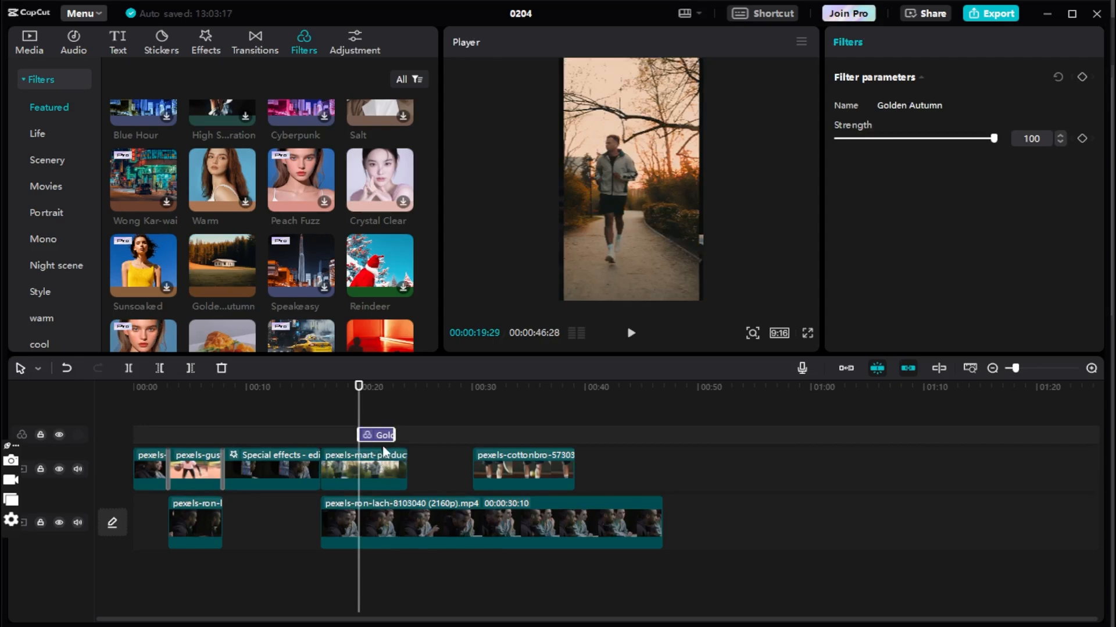
key("Delete")
left_click(366, 447)
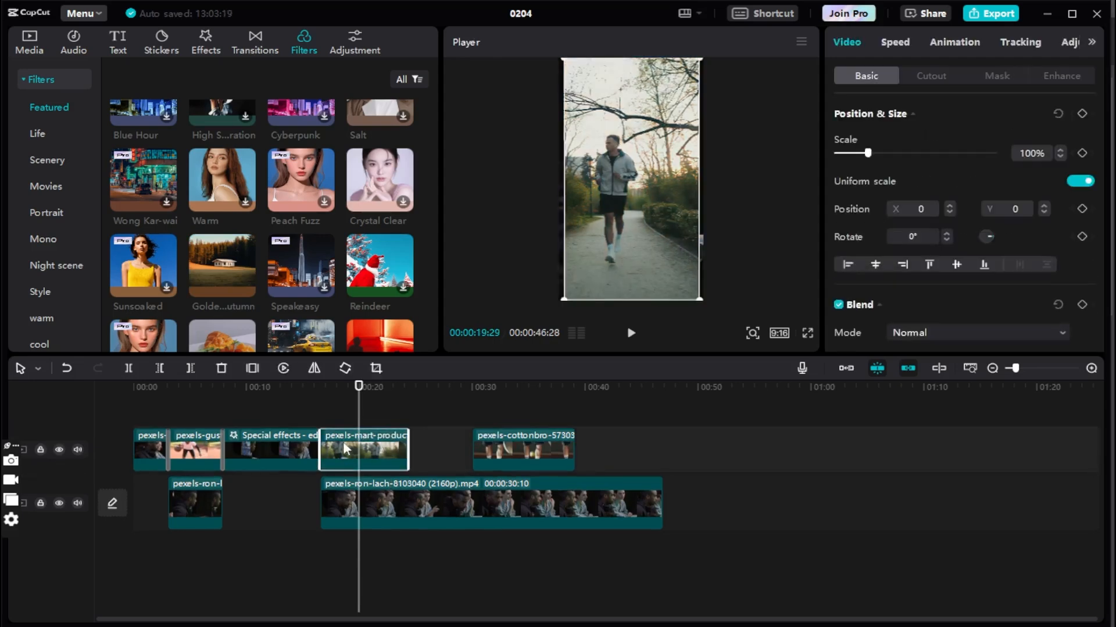
Try the Golden Autumn filter directly on the jogging clip, preview it, and undo it.
left_click_drag(204, 261, 347, 445)
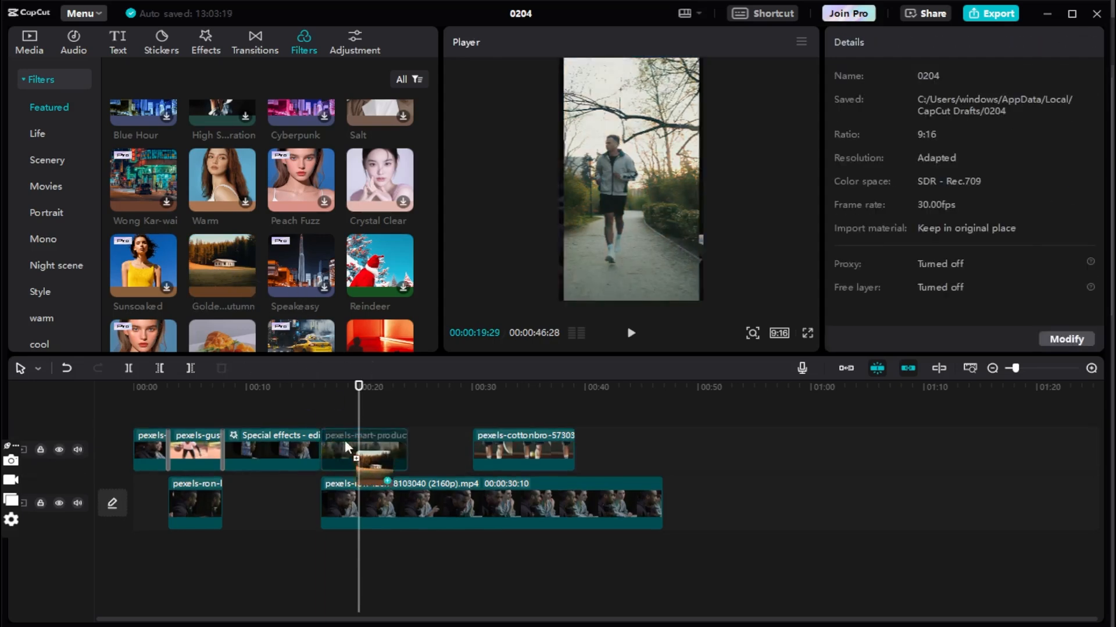
key("space")
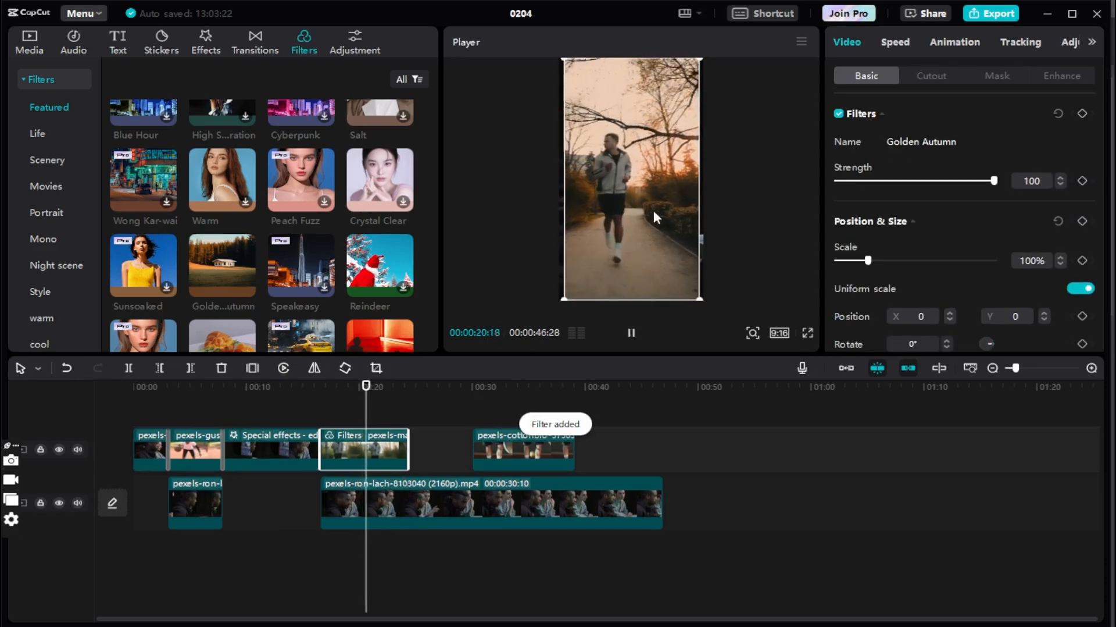
key("space")
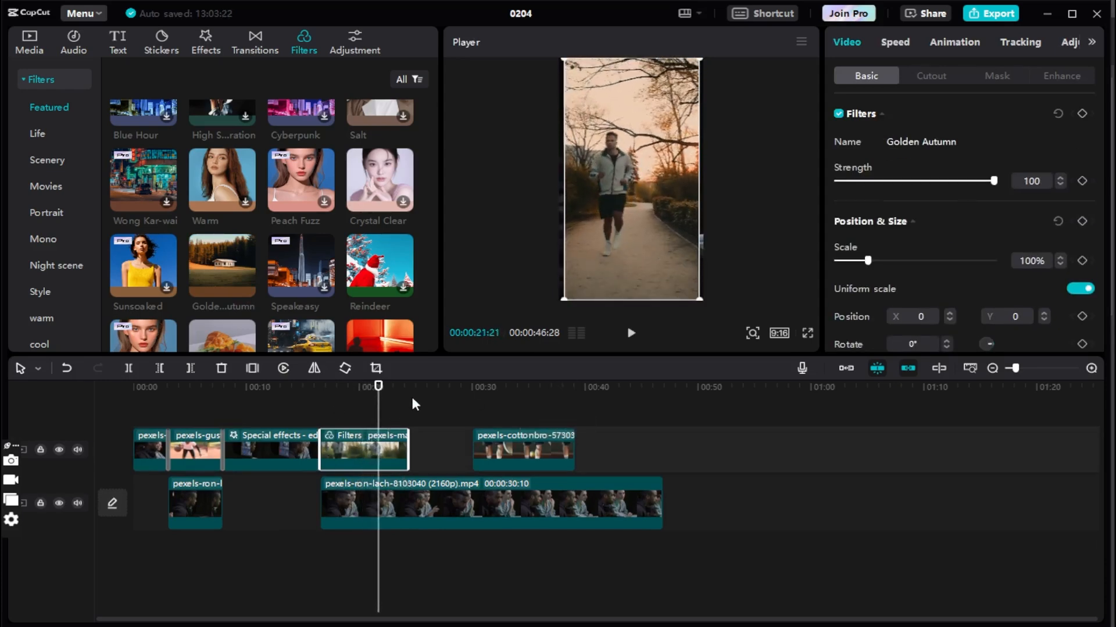
key("ctrl+z")
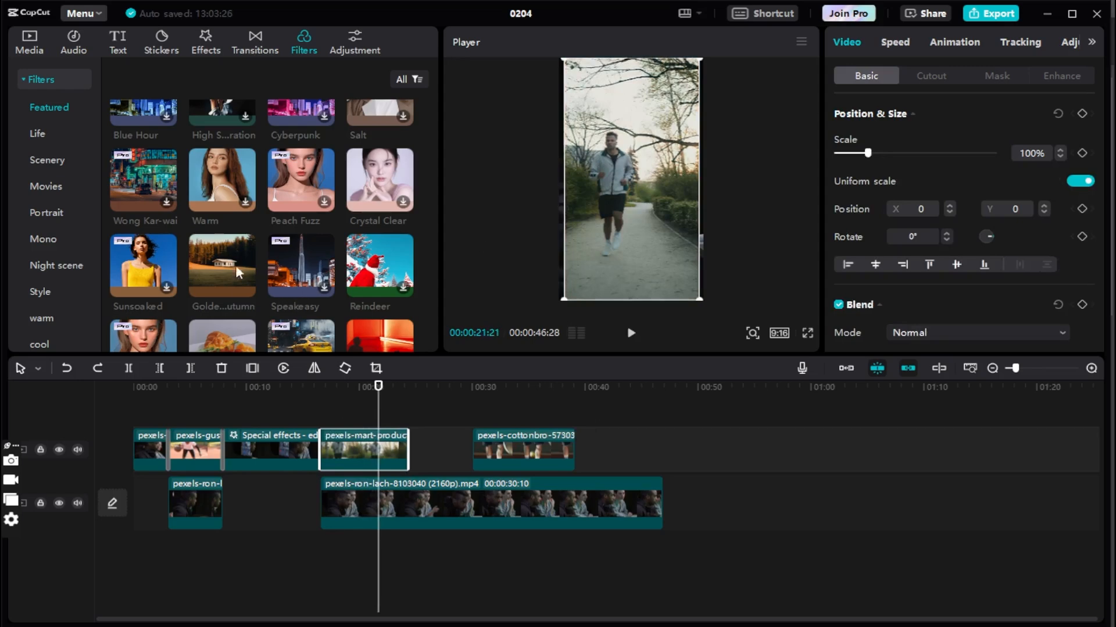
Try Golden Autumn on the jogging clip again with the final overlay clip moved to about 40 seconds, and undo both.
left_click_drag(226, 270, 358, 447)
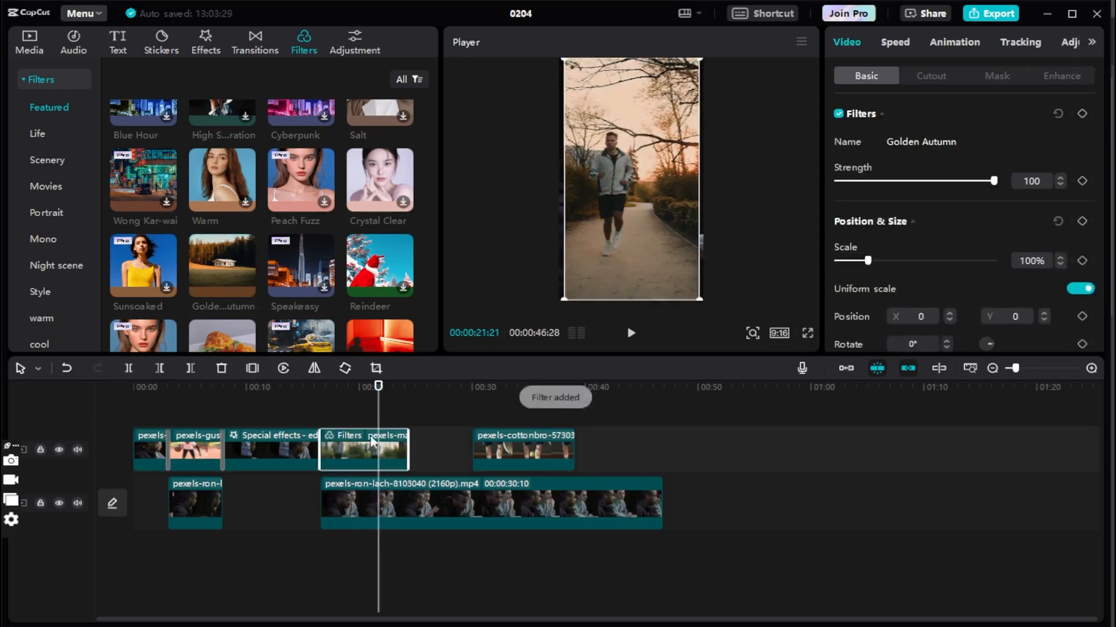
left_click_drag(379, 387, 337, 387)
left_click_drag(498, 439, 607, 439)
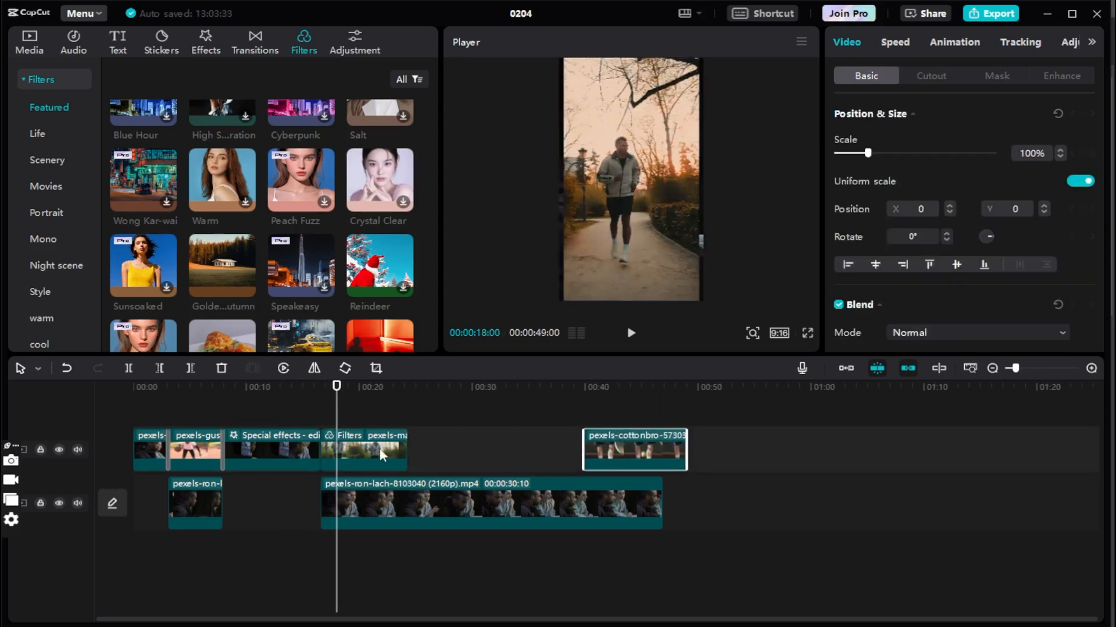
left_click(388, 445)
key("ctrl+z")
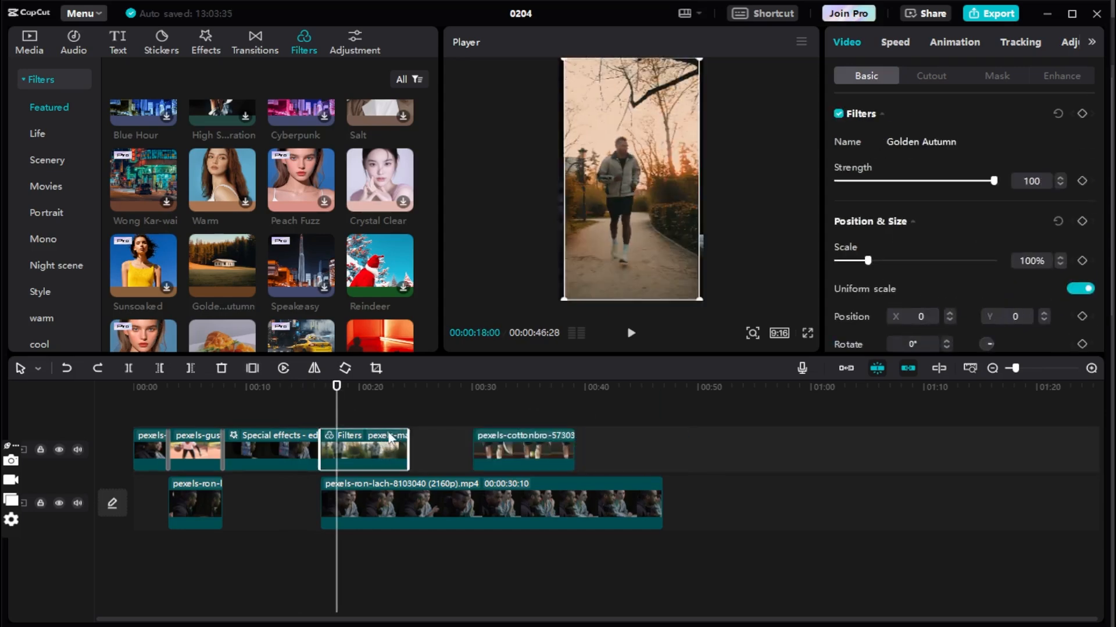
key("ctrl+z")
Move the final overlay clip to start at about 44 seconds and duplicate the jogging clip directly after the original.
left_click_drag(505, 447, 658, 446)
left_click_drag(405, 443, 479, 439)
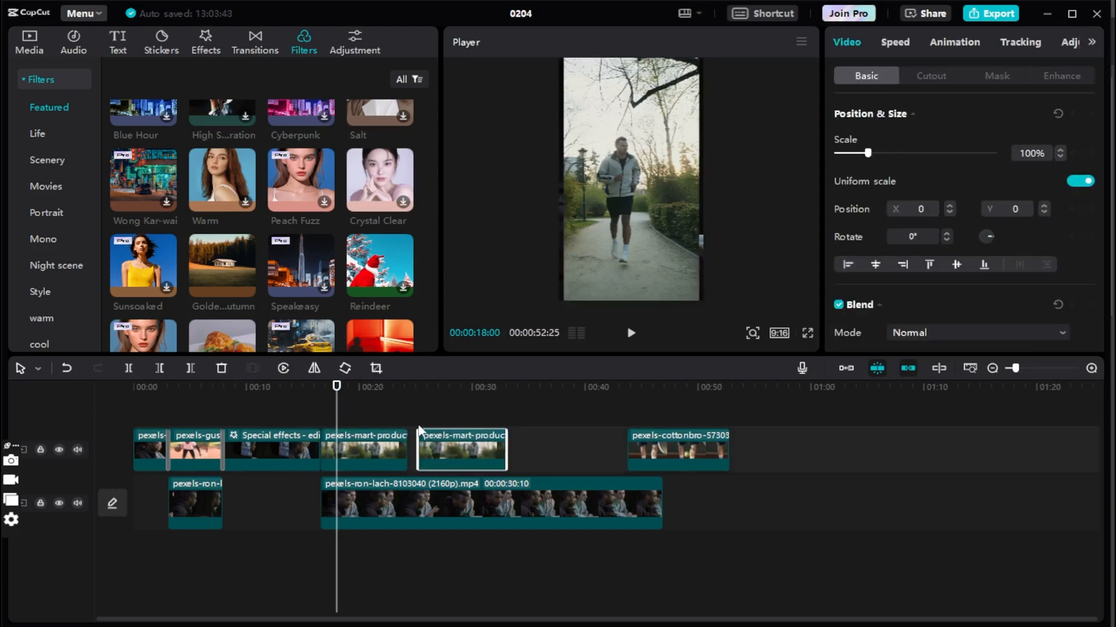
left_click_drag(337, 390, 387, 395)
left_click_drag(437, 440, 427, 440)
mouse_move(387, 385)
left_mouse_down()
mouse_move(368, 387)
mouse_move(382, 391)
left_mouse_up()
Apply the Golden Autumn filter to the duplicated jogging clip and browse the other featured filters.
left_click(391, 442)
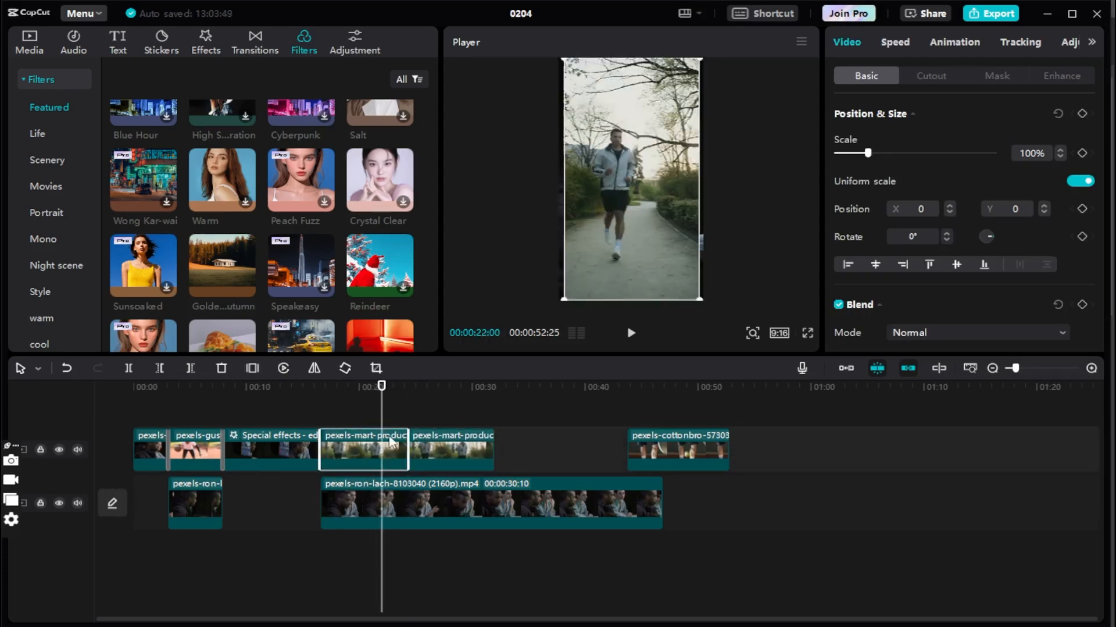
left_click_drag(213, 272, 425, 436)
left_click_drag(382, 386, 392, 413)
scroll(285, 301, "down", 4)
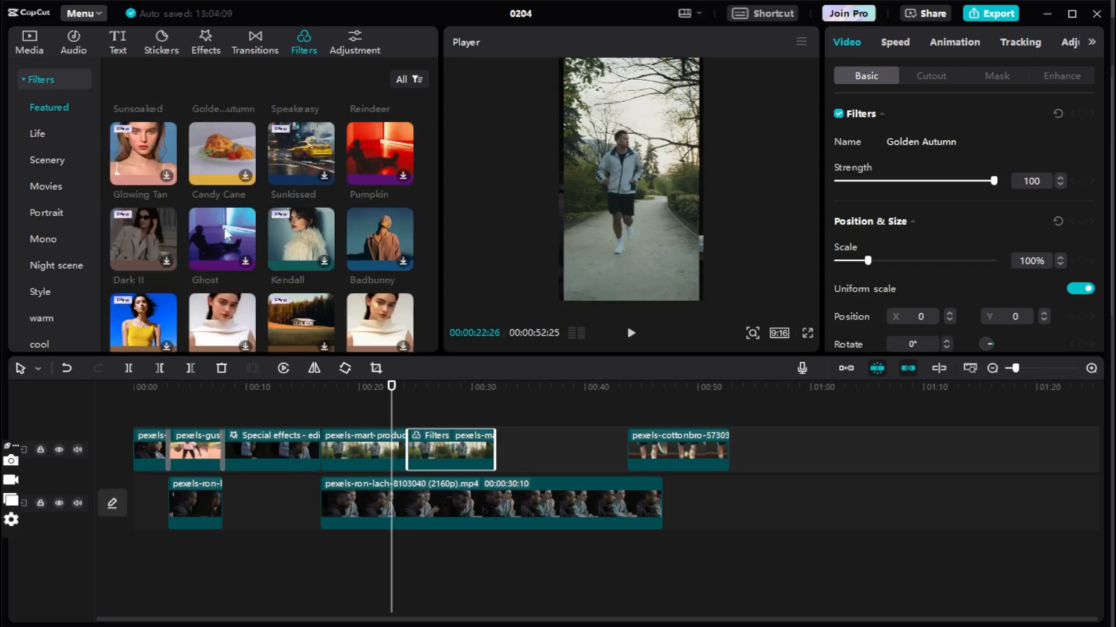
scroll(224, 228, "down", 3)
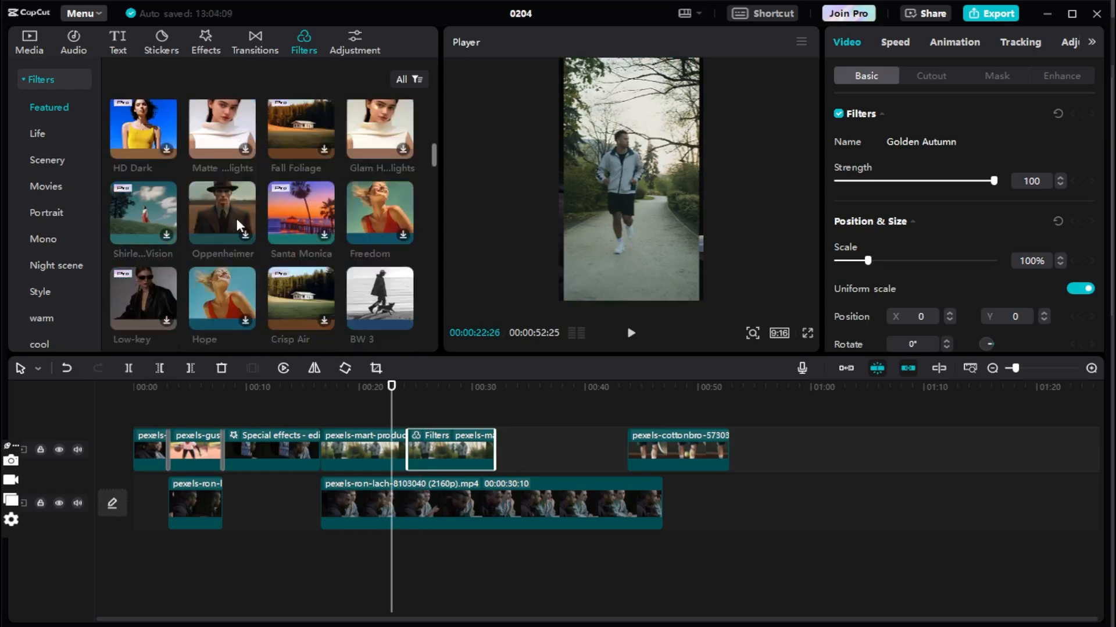
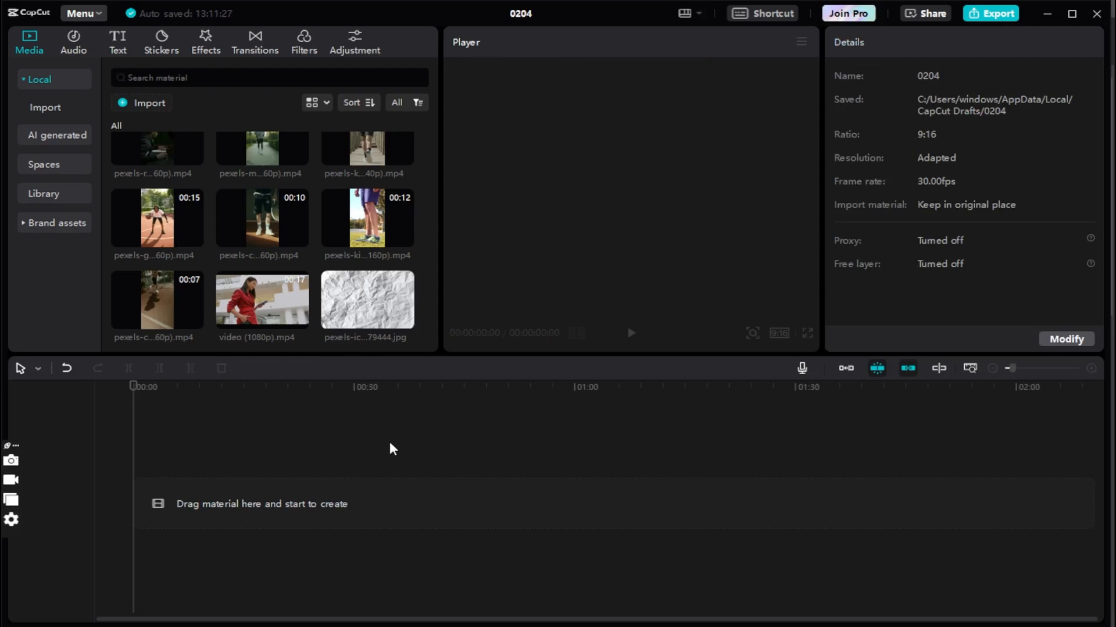
Place pexels_videos_1536315 on the empty timeline, scale it to 316% to fill the 9:16 frame, and shift it to X 624.
mouse_move(295, 326)
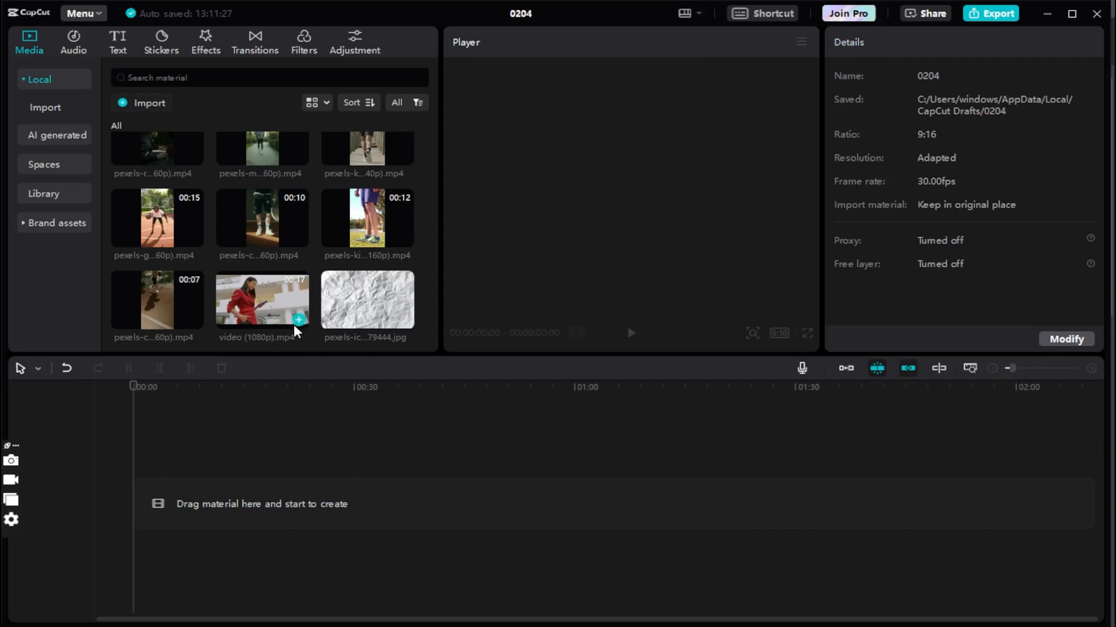
left_click(151, 287)
scroll(154, 163, "up", 2)
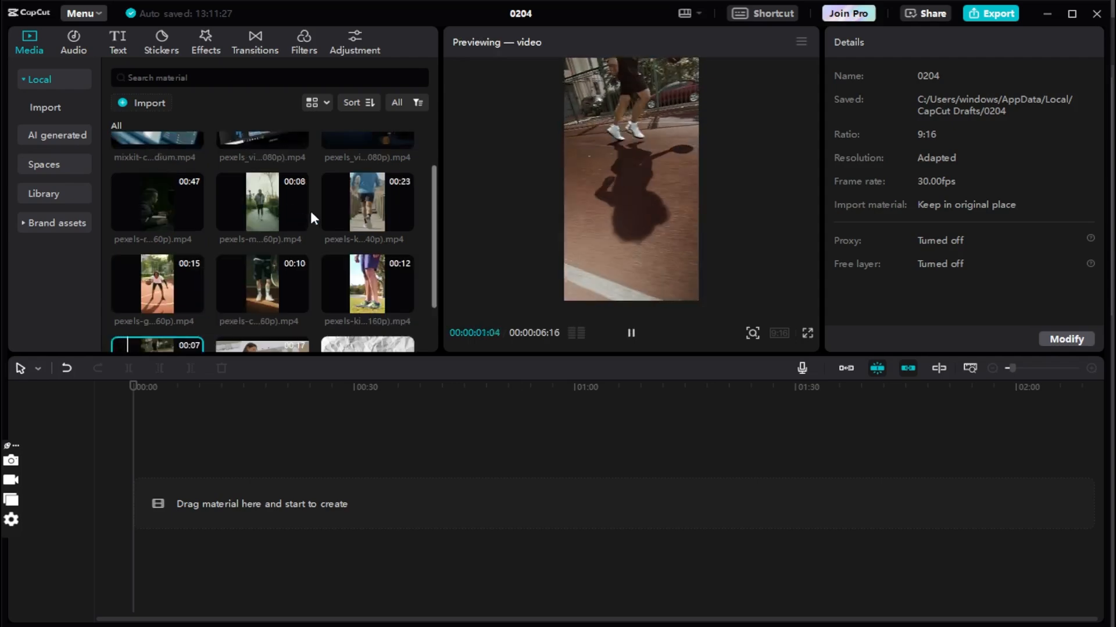
scroll(290, 207, "up", 1)
left_click(181, 169)
left_click_drag(265, 176, 217, 511)
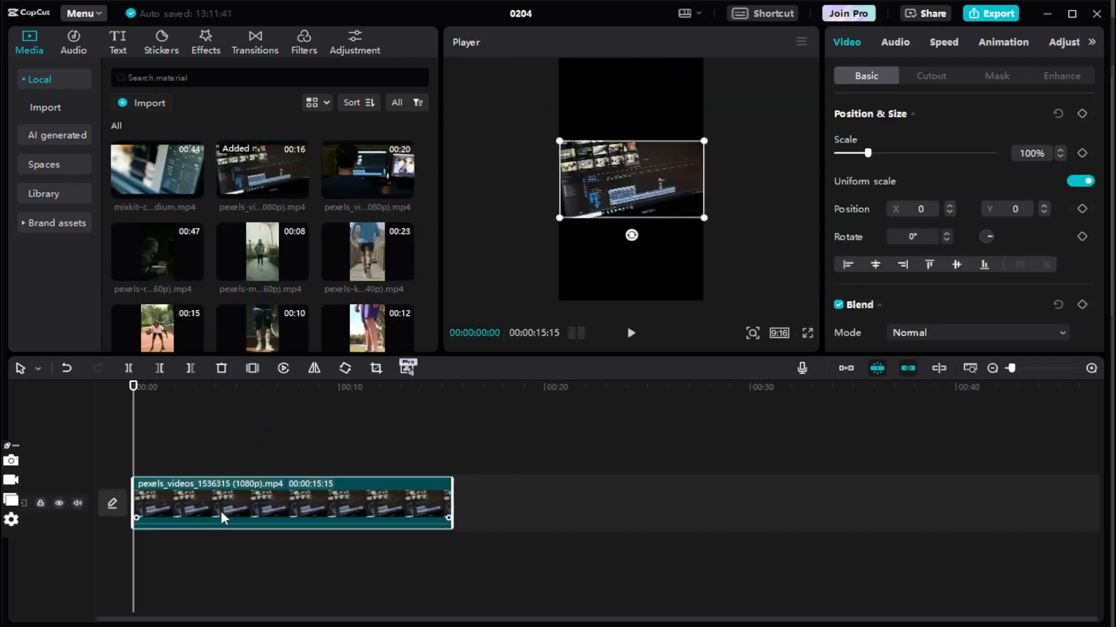
left_click_drag(709, 218, 908, 403)
left_click_drag(658, 213, 700, 220)
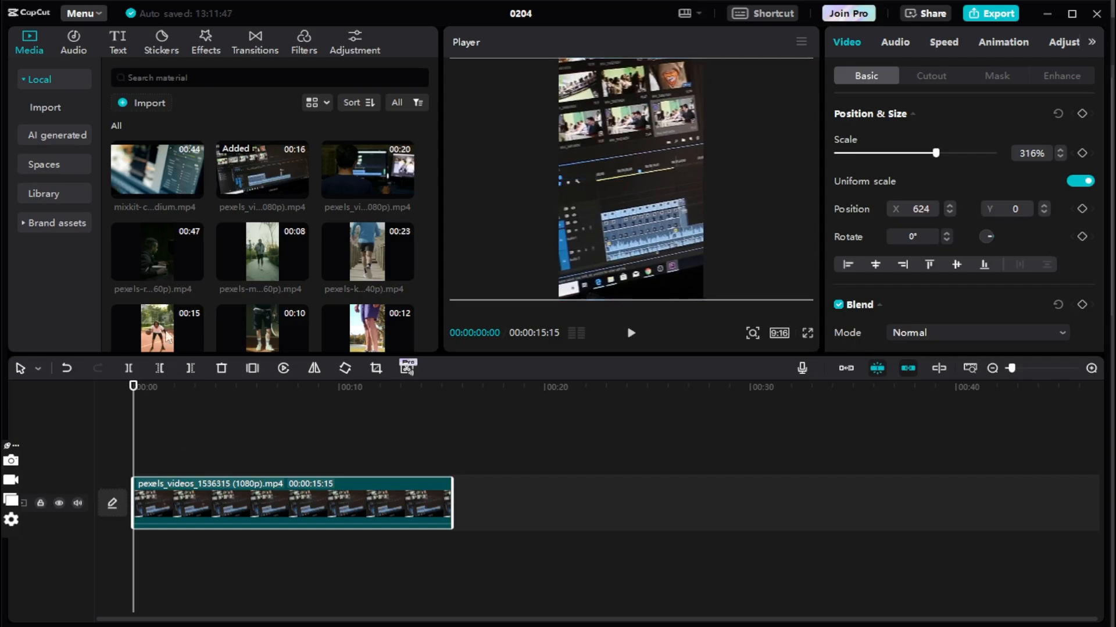
Overlay the crumpled-paper image above the video from about 1.5 seconds and scale it to 296%.
scroll(256, 229, "down", 2)
left_click(383, 294)
left_click_drag(382, 294, 206, 440)
key("space")
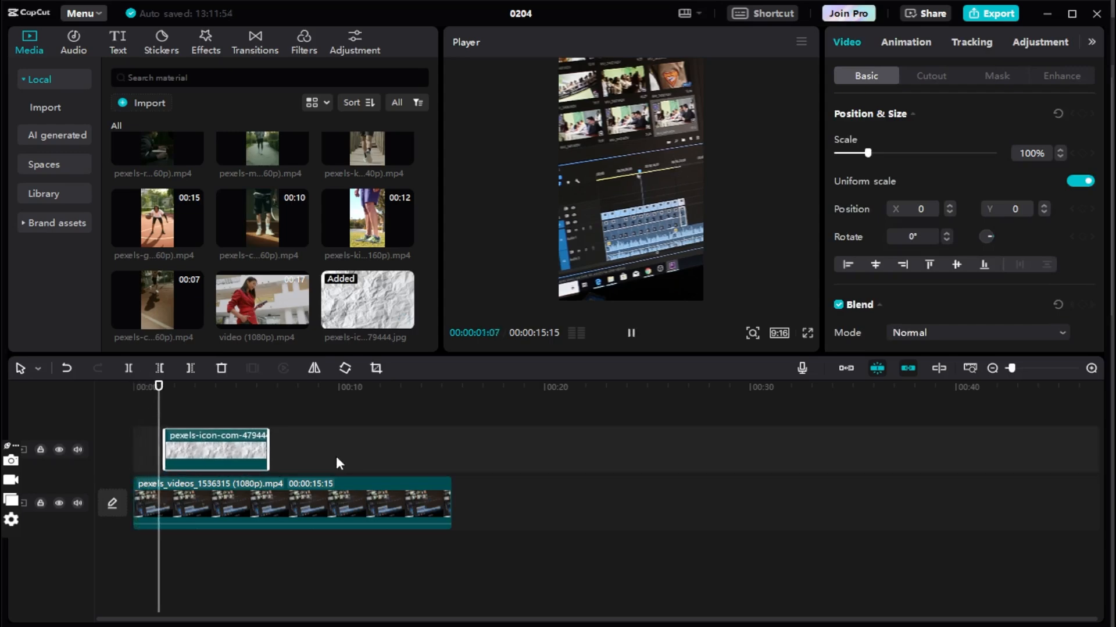
key("space")
left_click_drag(706, 226, 883, 396)
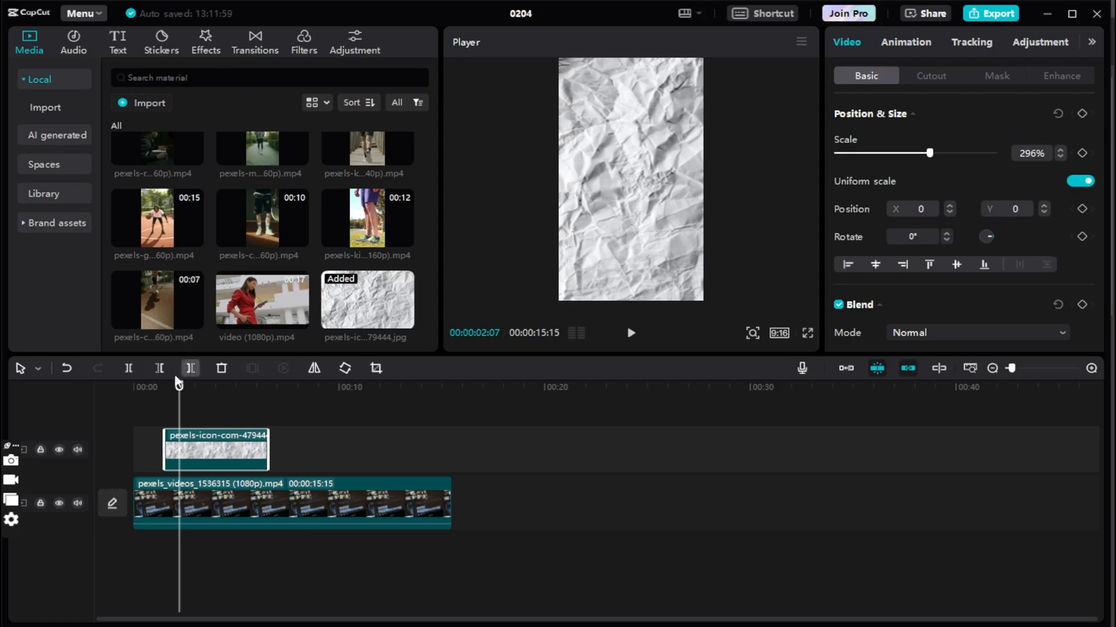
Add a default text above the paper image at the image's start and colour it black.
mouse_move(178, 388)
left_mouse_down()
mouse_move(119, 395)
mouse_move(165, 388)
left_mouse_up()
left_click(121, 48)
left_click_drag(163, 142, 179, 419)
left_click(916, 298)
left_click(896, 408)
Move the text to the upper part of the frame, change it to "The", and set its font to ZY Fervent.
left_click(645, 182)
left_click_drag(645, 181, 638, 129)
double_click(638, 129)
type("The")
left_click(742, 166)
left_click(627, 126)
left_click(953, 176)
left_click(948, 363)
Duplicate the "The" text, place the copy below it, and change the wording to "best".
key("ctrl+c")
key("ctrl+v")
left_click_drag(632, 104, 632, 143)
double_click(632, 142)
type("best")
left_click(725, 183)
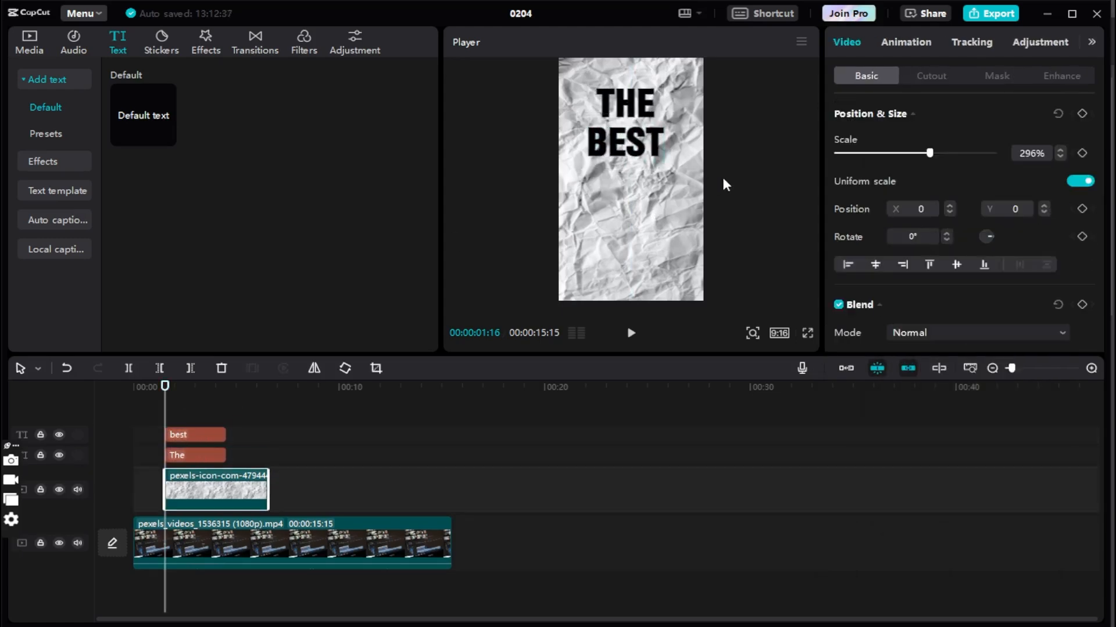
Duplicate the "best" text, place the copy below it, and change the wording to "editing".
left_click(214, 416)
left_click(191, 433)
key("ctrl+c")
key("ctrl+v")
left_click_drag(636, 154, 645, 208)
type("editing")
Duplicate the "editing" text and change the copy to "program" as the fourth line.
left_click(200, 430)
key("ctrl+c")
key("ctrl+v")
double_click(645, 208)
type("program")
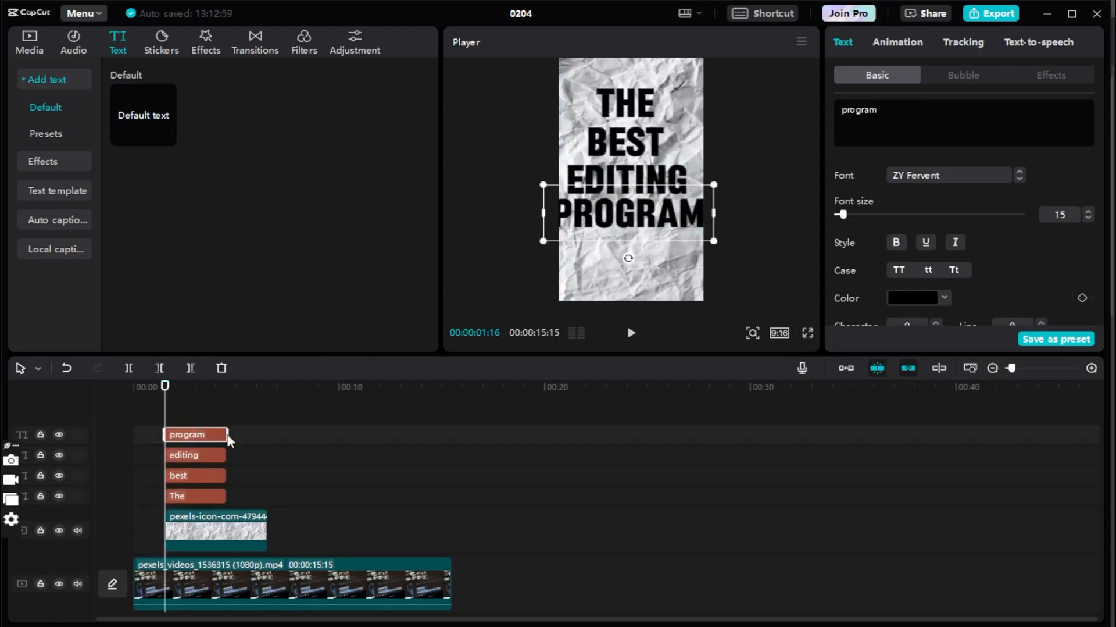
Duplicate the "program" text, change the copy to "in 2024", and place it as the last line.
key("ctrl+c")
key("ctrl+v")
left_click(182, 387)
double_click(623, 218)
type("in 2024")
left_click(664, 225)
left_click(198, 434)
left_click_drag(619, 219, 618, 253)
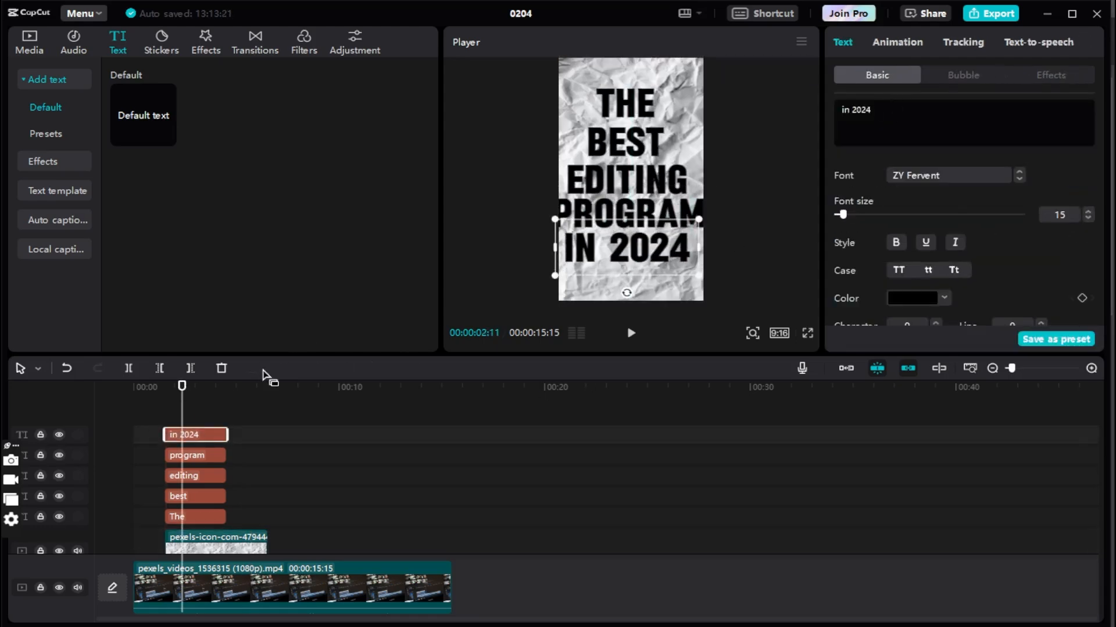
Scale down all five text lines together and arrange them evenly, centred horizontally within the frame.
left_click_drag(270, 416, 174, 519)
left_click_drag(716, 275, 700, 256)
left_click_drag(631, 181, 635, 173)
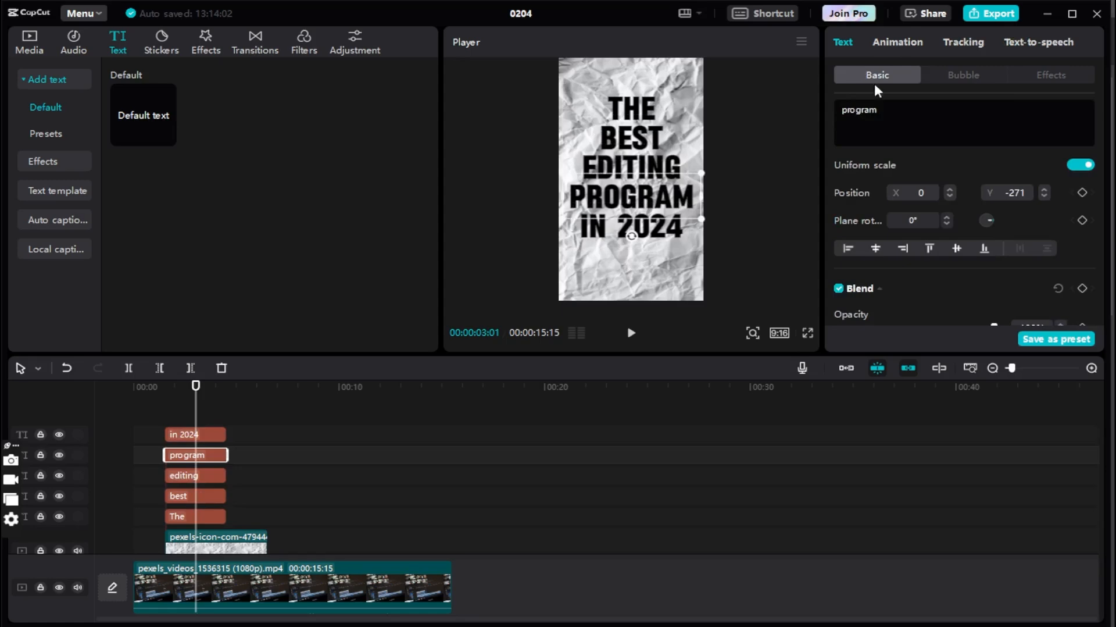
scroll(876, 91, "down", 1)
left_click(640, 140)
left_click(639, 176)
left_click(639, 198)
Apply an entrance animation to the "The" text line.
left_click(901, 45)
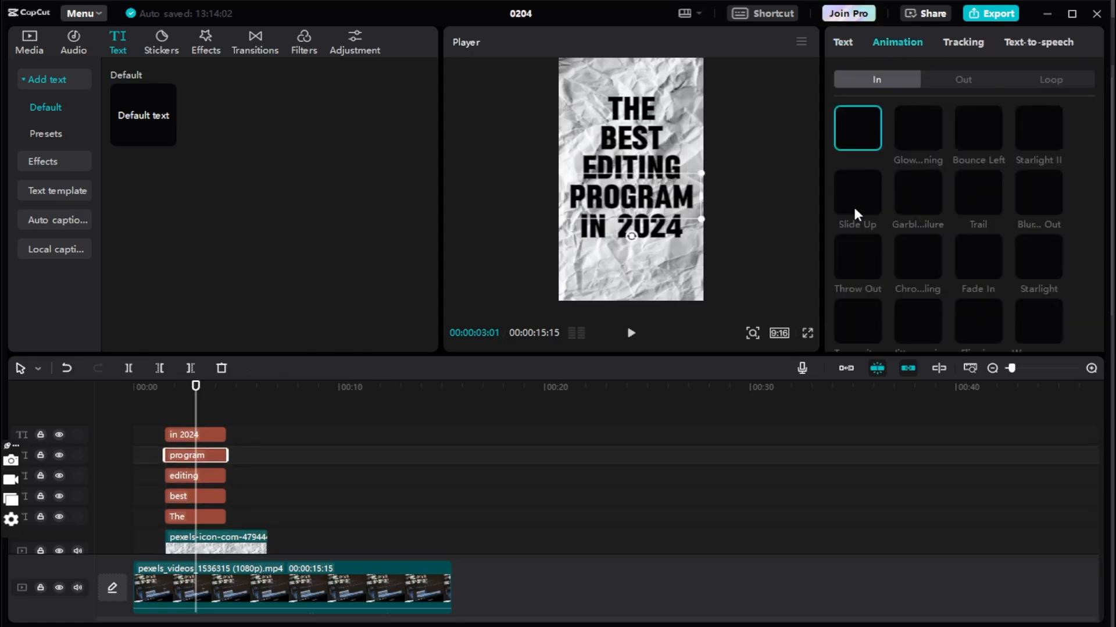
left_click(632, 109)
left_click(896, 43)
left_click(980, 140)
Apply entrance animations to the "best" and "editing" text lines.
left_click(622, 137)
left_click(898, 43)
scroll(955, 218, "down", 1)
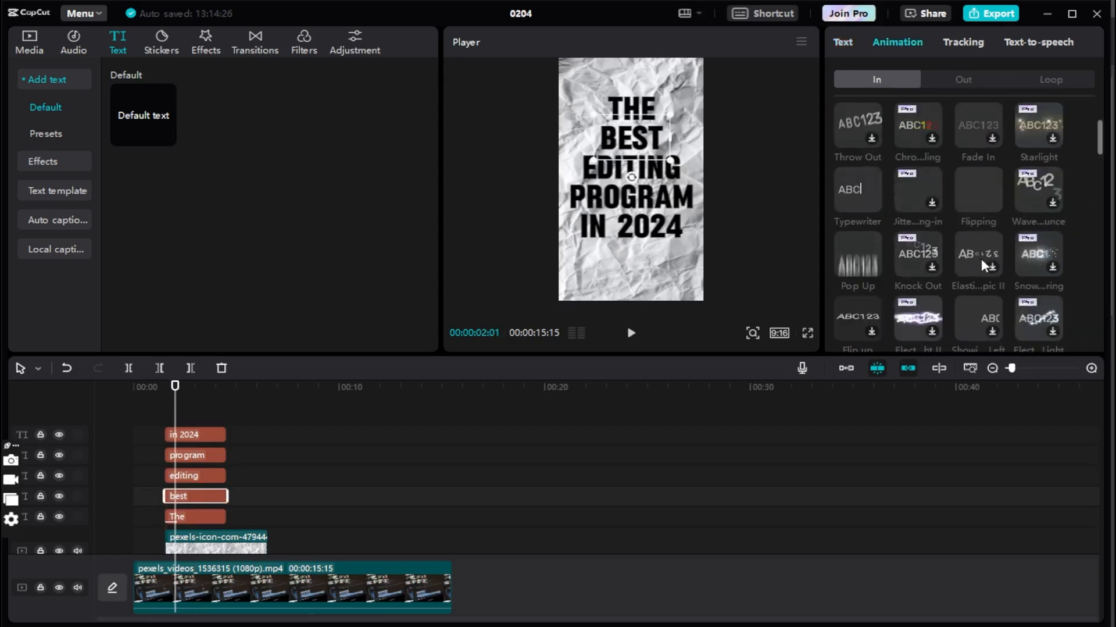
left_click(632, 169)
left_click(899, 43)
scroll(981, 254, "down", 2)
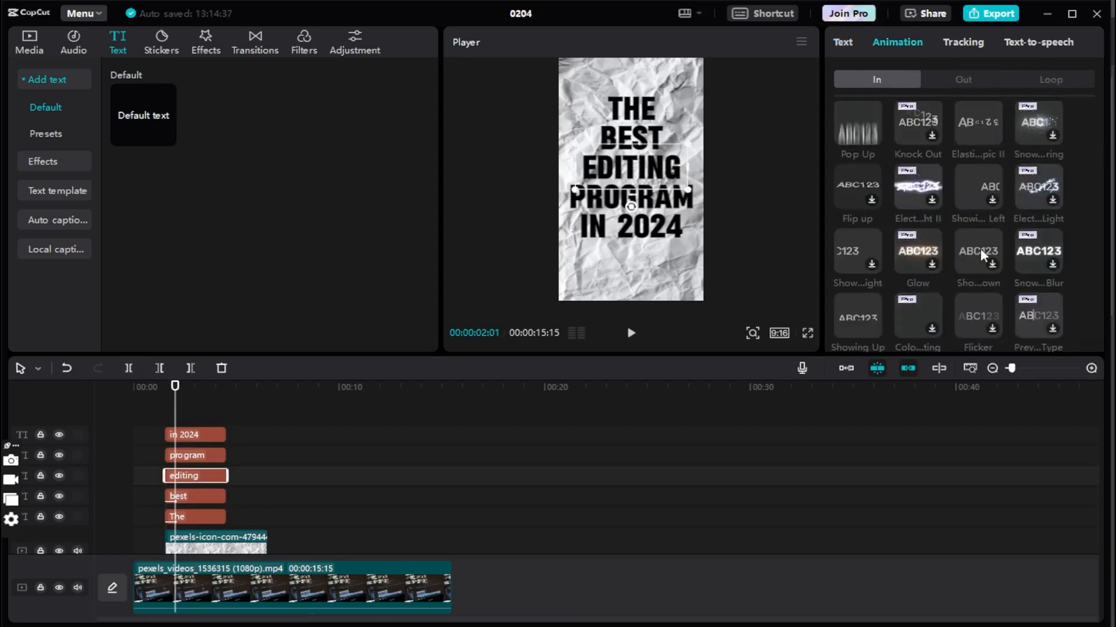
Apply a 0.5-second entrance animation to the "program" text line.
left_click(632, 198)
left_click(898, 42)
scroll(982, 291, "down", 2)
scroll(981, 306, "down", 3)
left_click(979, 306)
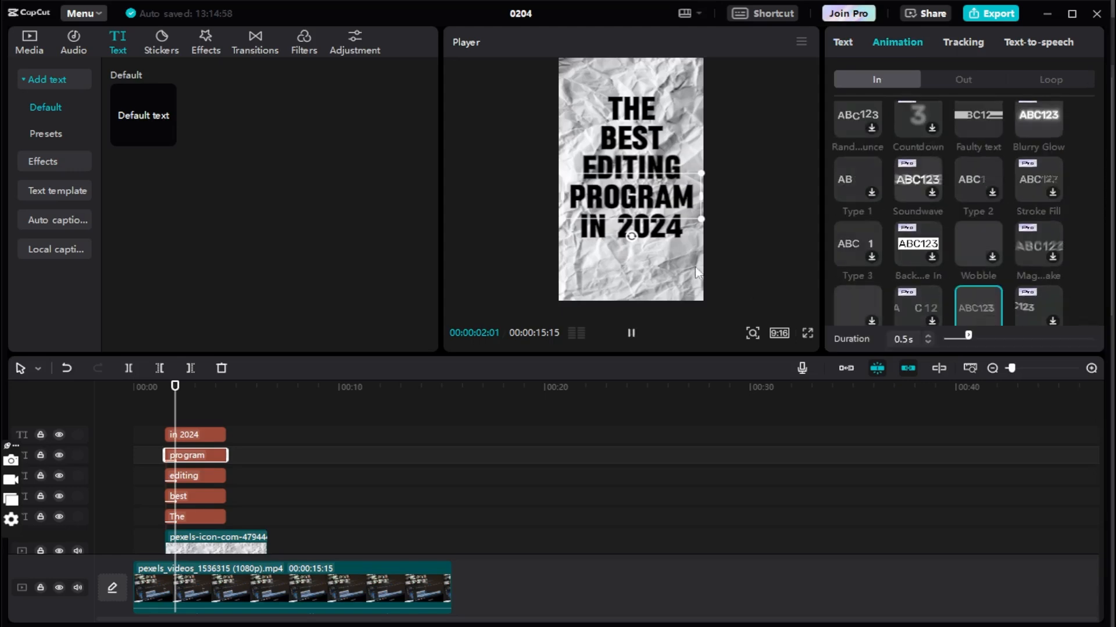
Apply the Glitch entrance animation, by sentence and lasting 0.5 seconds, to the "in 2024" text line.
left_click(632, 226)
left_click(899, 43)
scroll(979, 290, "down", 3)
left_click(979, 234)
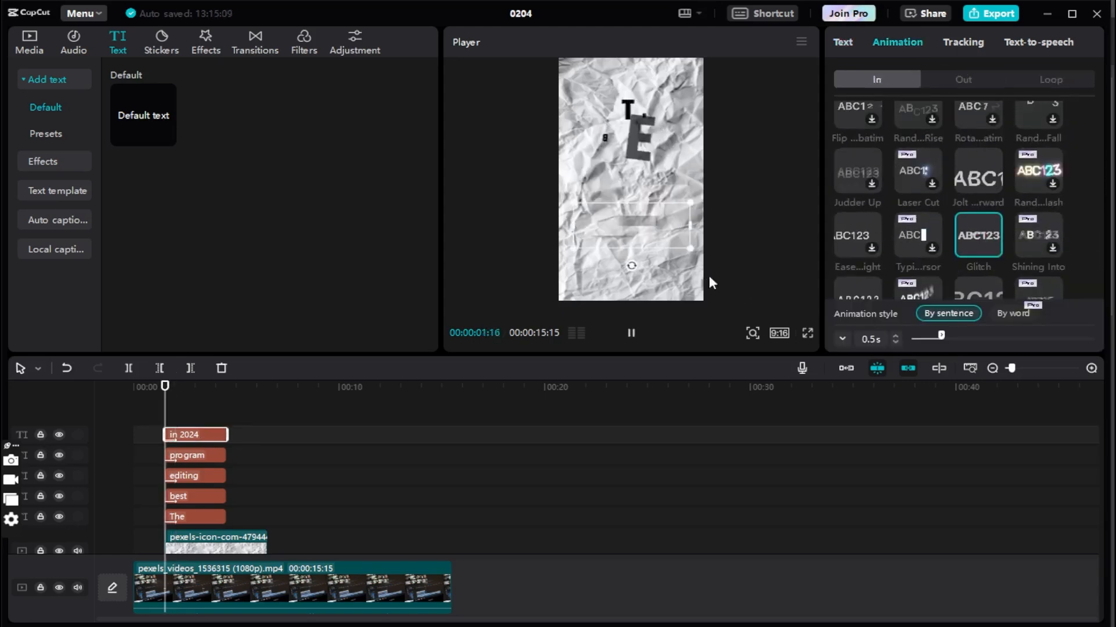
Stagger the five text lines about half a second apart, starting from about 1.5 seconds, and preview the sequence.
left_click_drag(191, 495, 219, 480)
left_click_drag(217, 456, 245, 461)
left_click_drag(205, 436, 245, 440)
left_click(145, 388)
key("space")
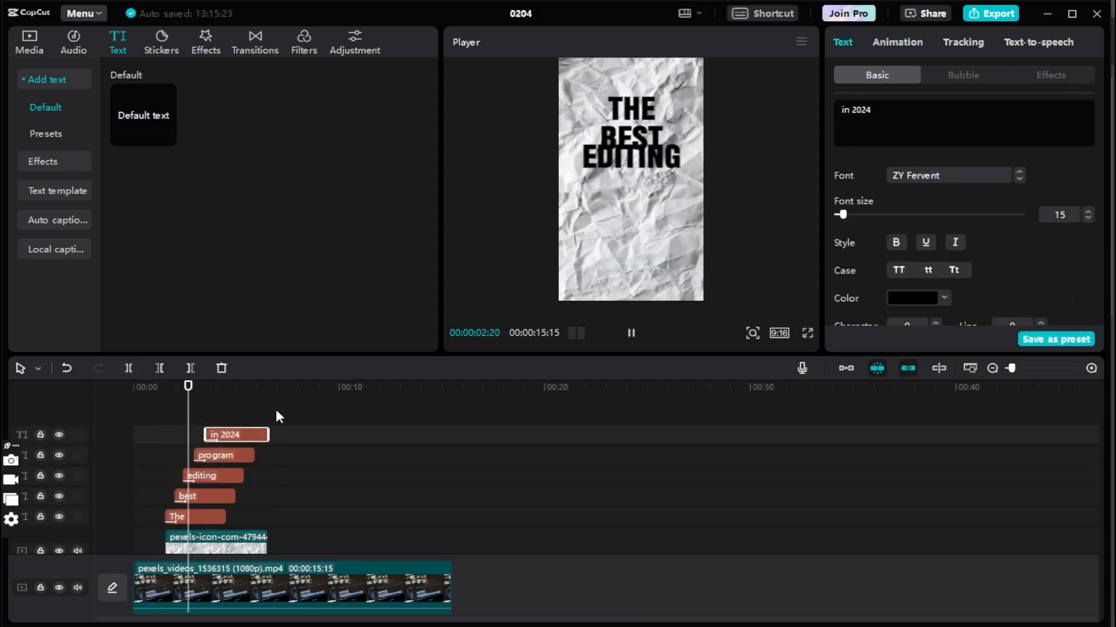
Check where the staggered text lines end and view the exit animations available for text.
left_click(262, 386)
left_click(165, 387)
left_click(898, 43)
left_click(963, 79)
Delete the "best", "editing", "program" and "in 2024" text lines, keeping only "The" over the paper image.
left_click_drag(166, 385, 194, 385)
left_click_drag(302, 418, 204, 478)
left_click(192, 496)
key("Delete")
key("Delete")
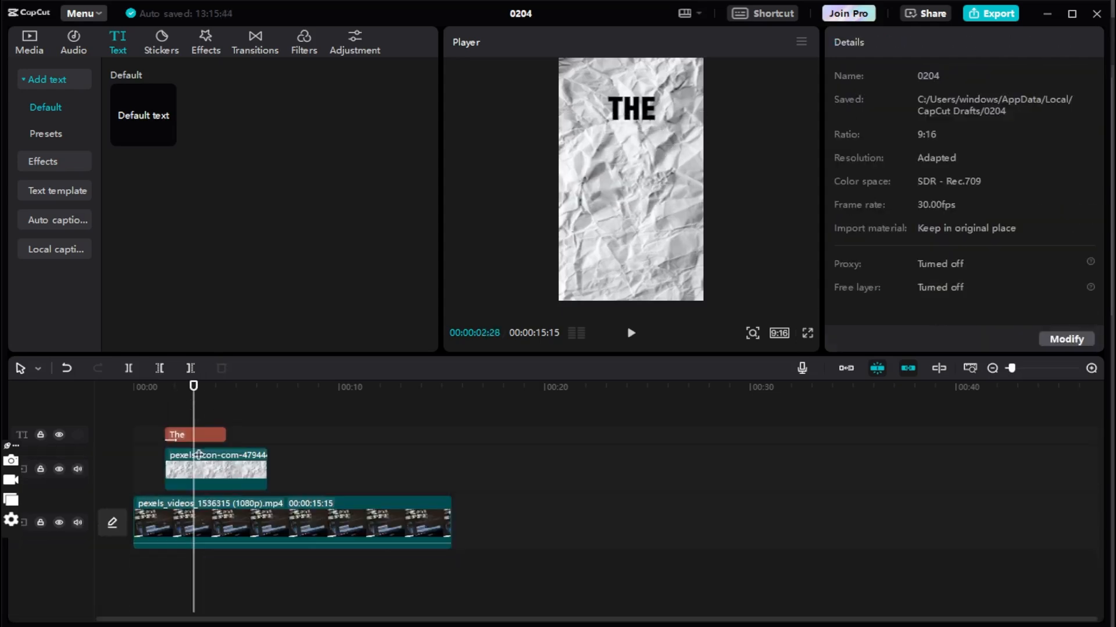
Apply the Glitch entrance animation to the "The" text and preview it over the paper image.
left_click(196, 435)
left_click(981, 241)
key("space")
left_click(150, 386)
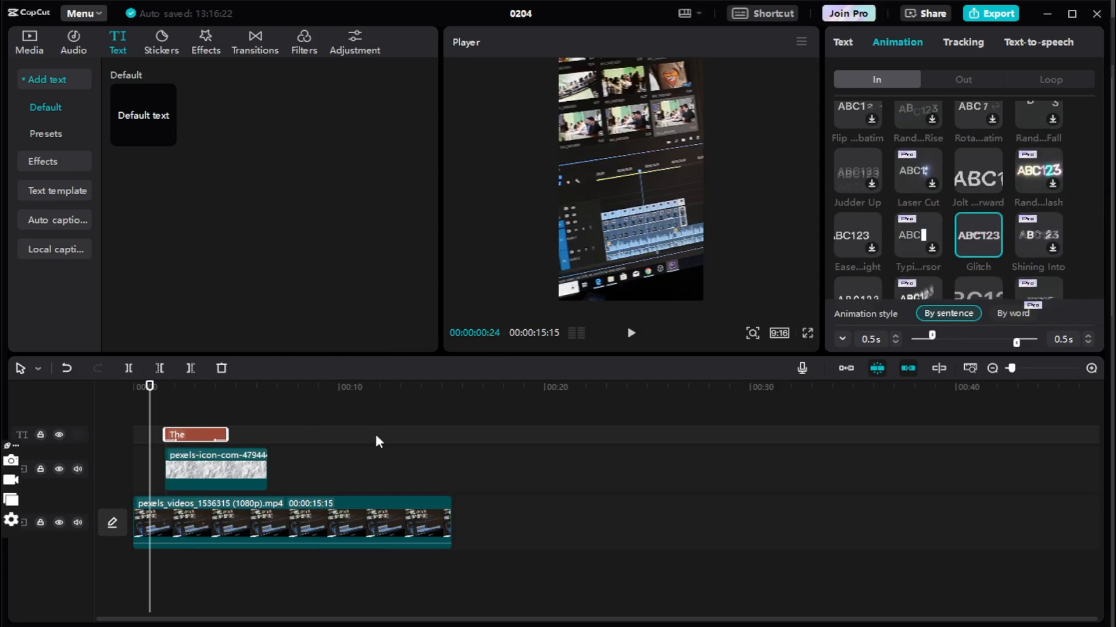
key("space")
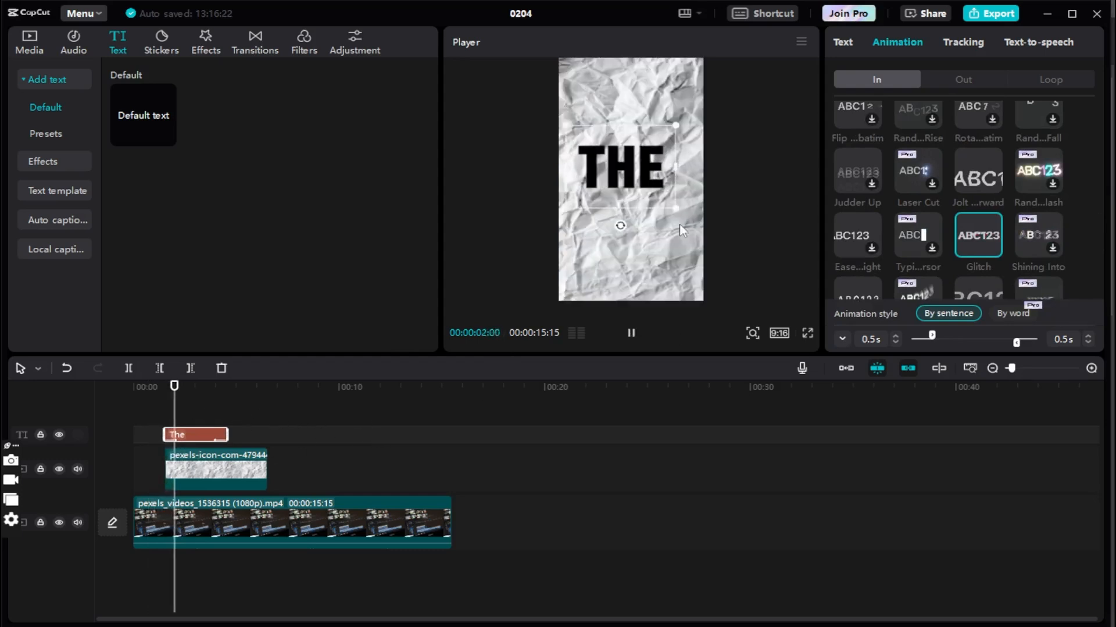
key("space")
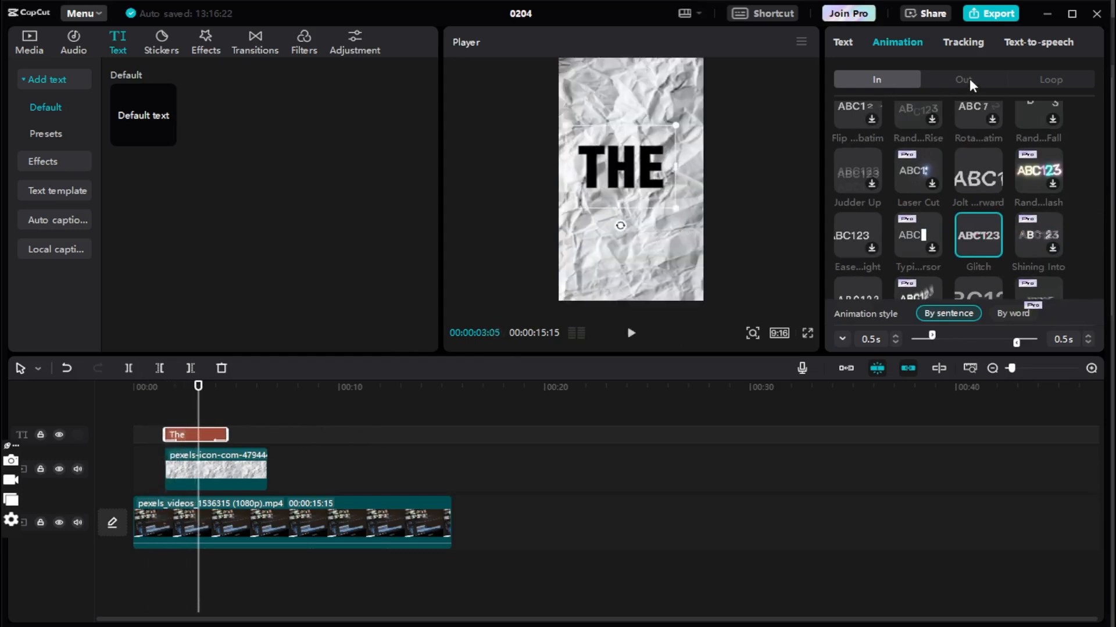
Apply the Pop Down exit animation to the "The" text and preview how it leaves the paper image.
left_click(969, 80)
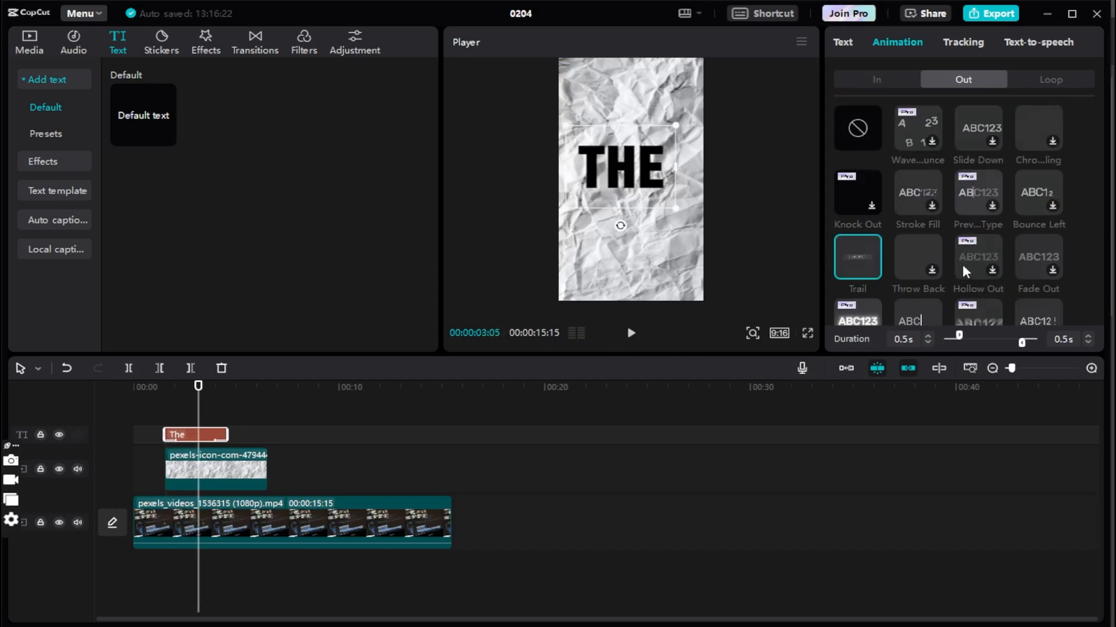
scroll(961, 260, "down", 3)
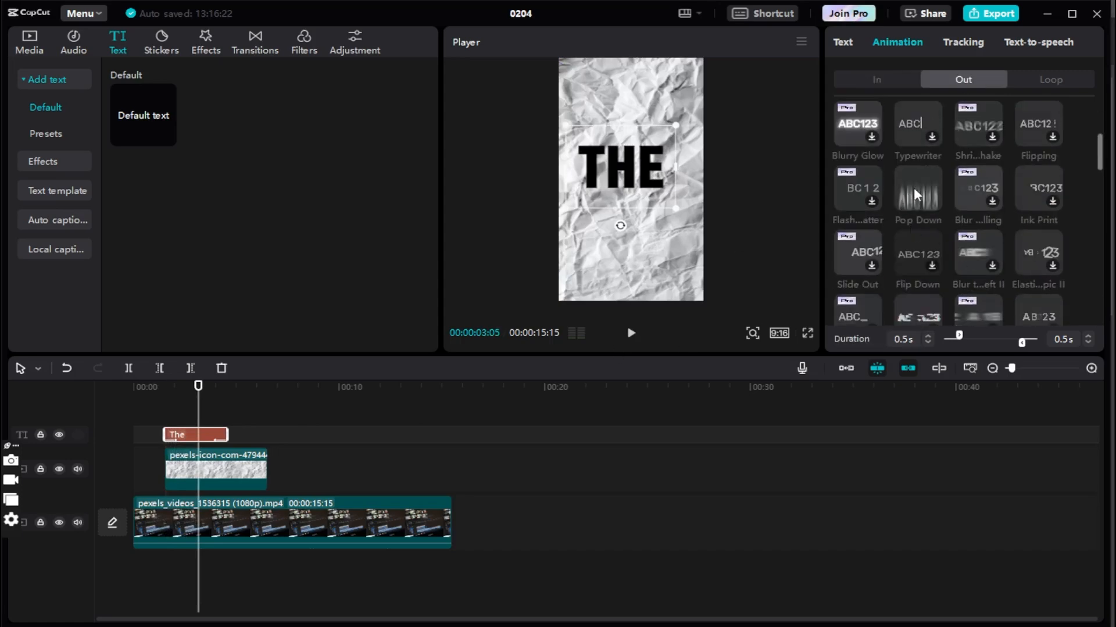
left_click(919, 187)
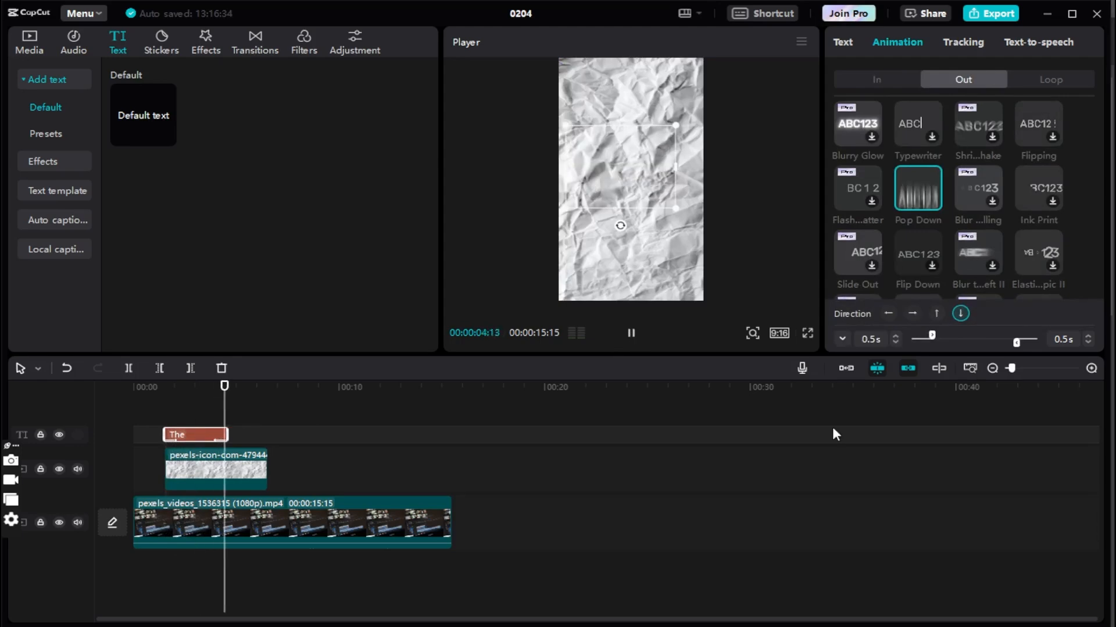
left_click_drag(226, 388, 145, 387)
key("space")
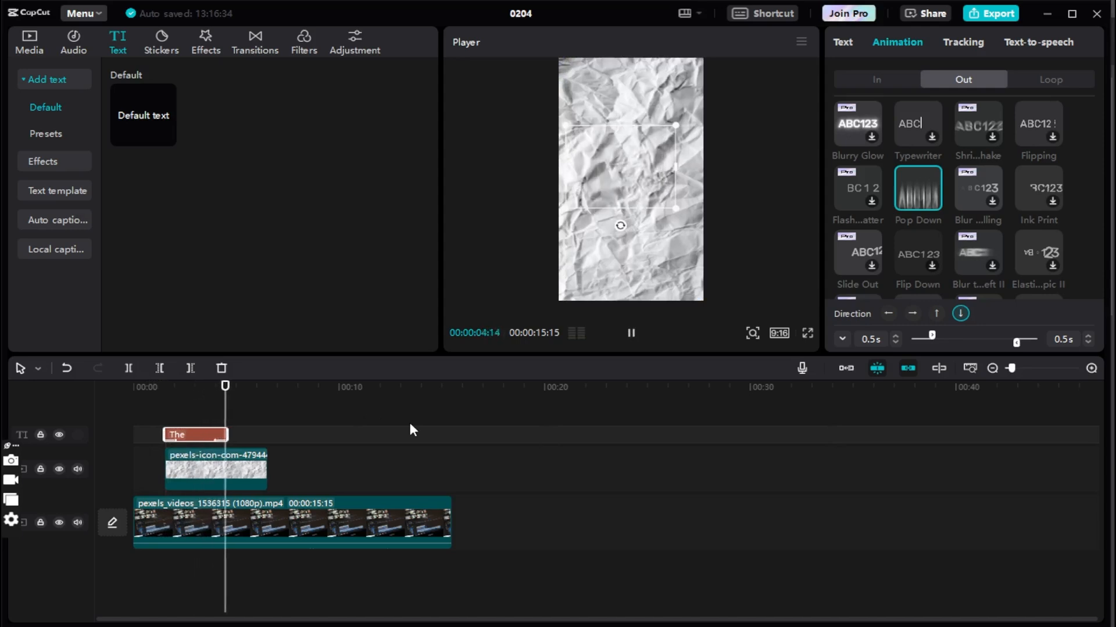
key("space")
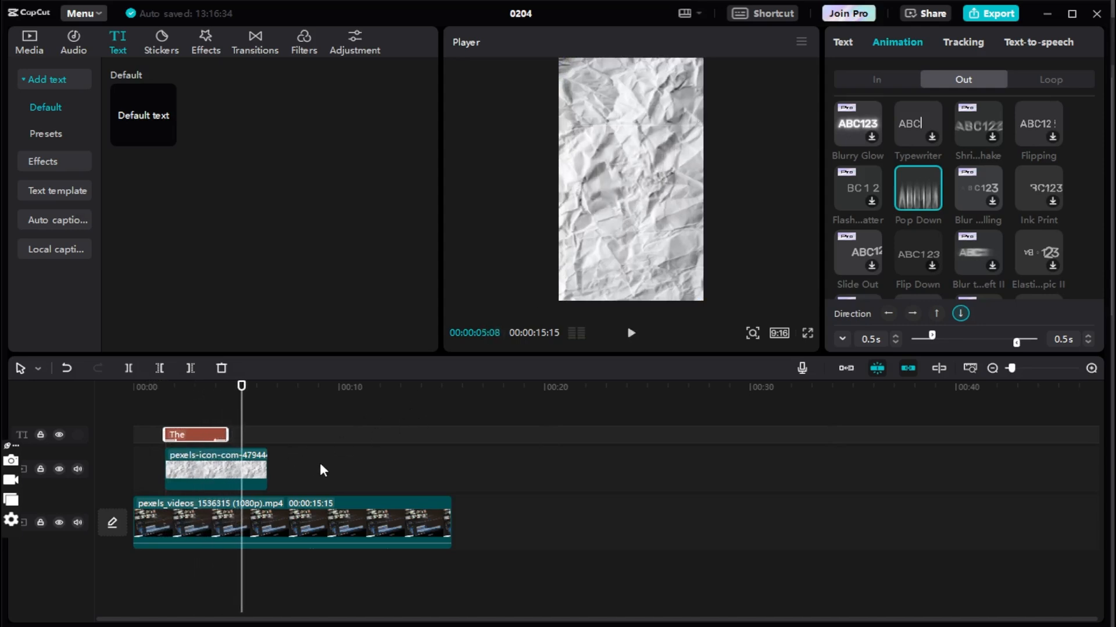
Clear all clips from the timeline and place video (1080p).mp4 at its start.
left_click(26, 43)
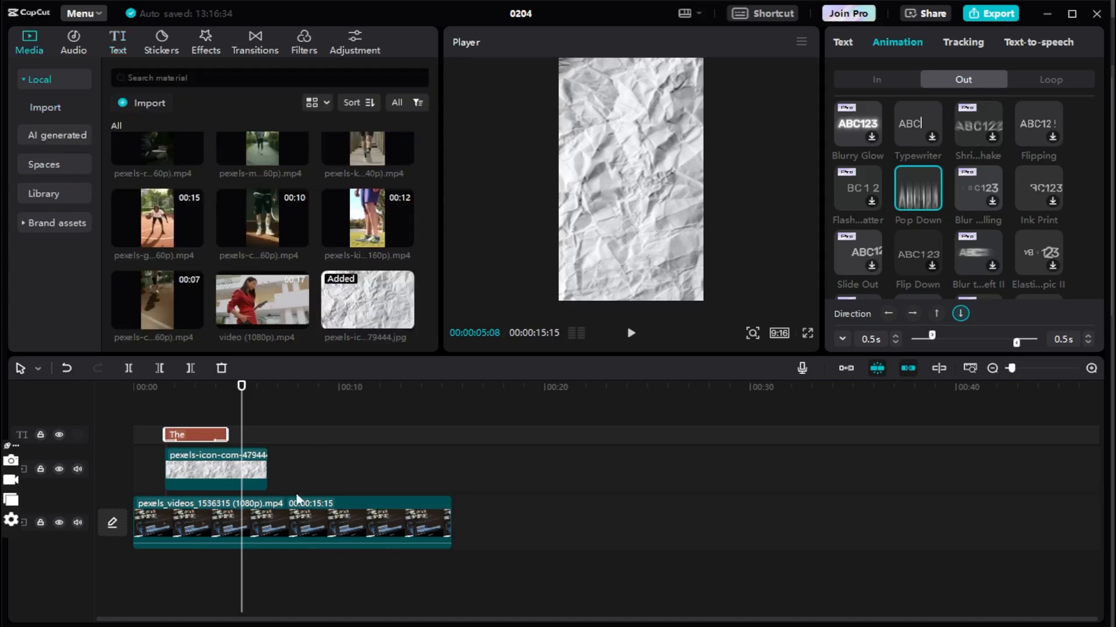
left_click_drag(498, 569, 129, 410)
key("Delete")
left_click_drag(261, 299, 168, 504)
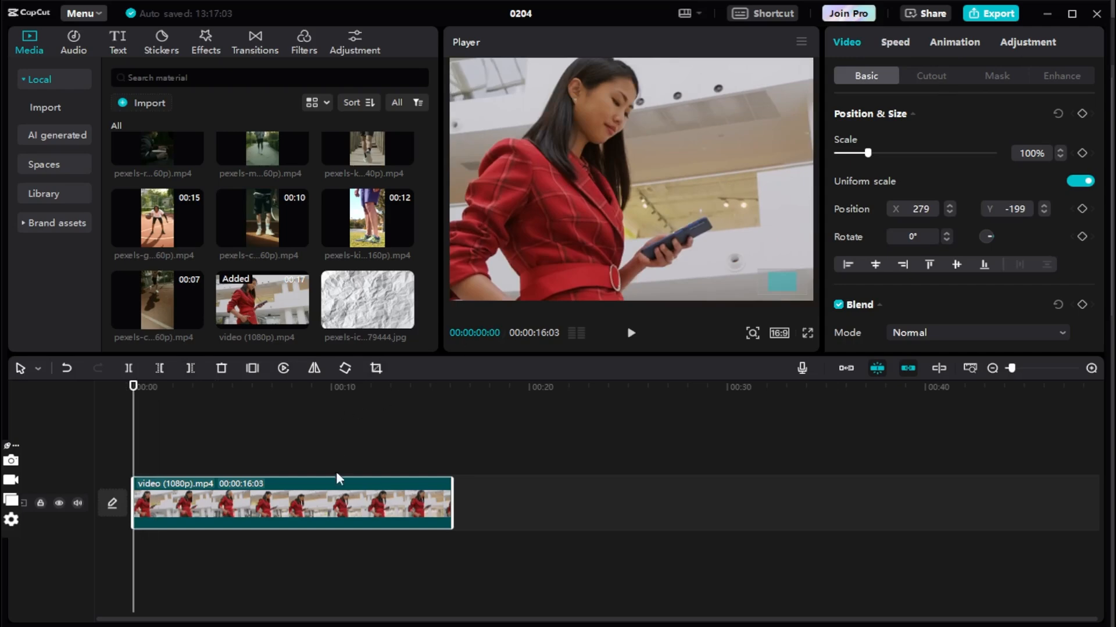
Try temperature and hue shifts in the clip's colour adjustments, and set its saturation to -50.
left_click(1028, 44)
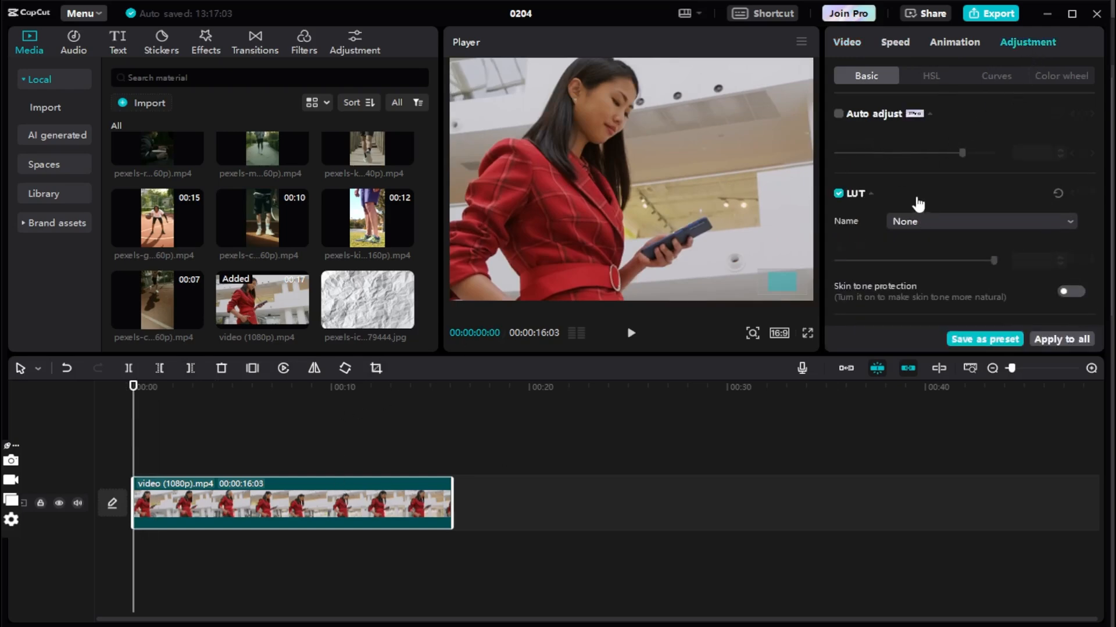
scroll(884, 209, "down", 5)
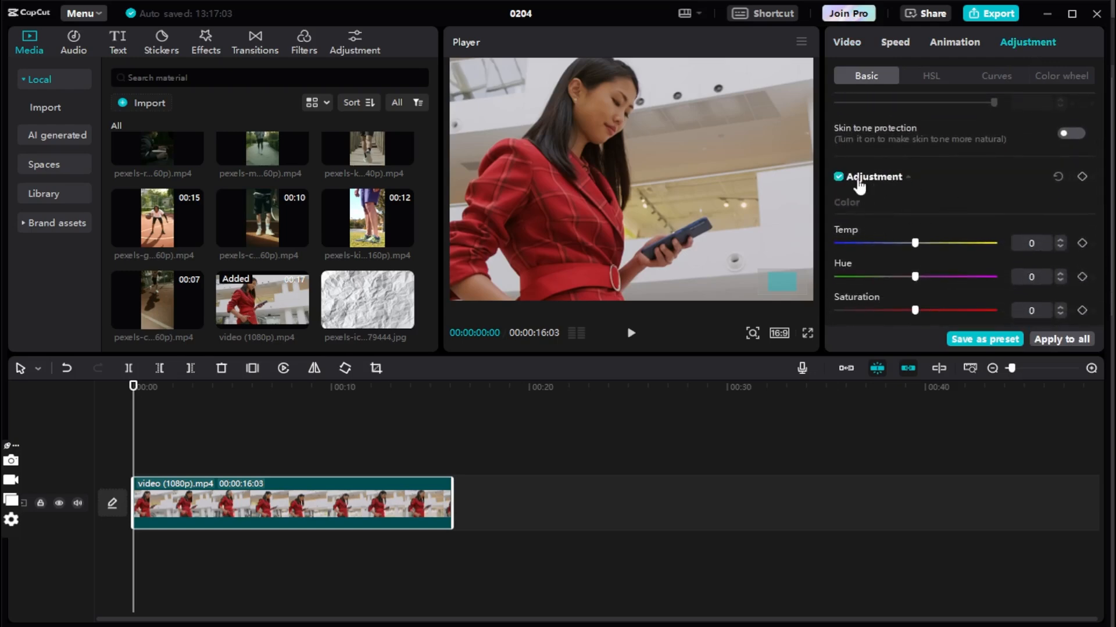
scroll(896, 239, "down", 3)
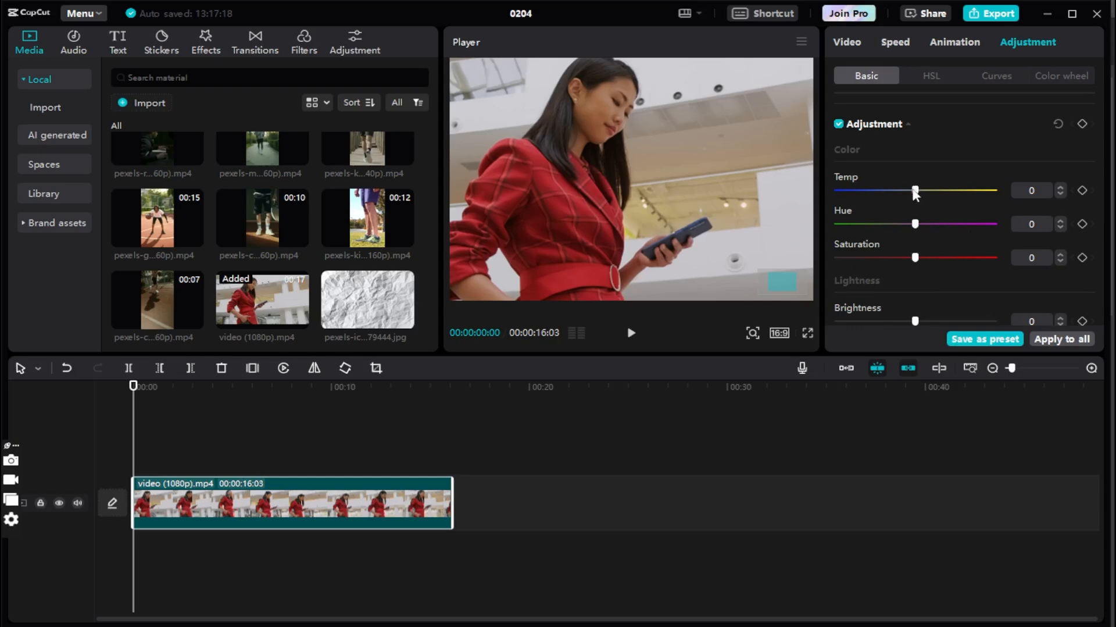
mouse_move(975, 193)
left_mouse_down()
mouse_move(947, 192)
mouse_move(966, 199)
left_mouse_up()
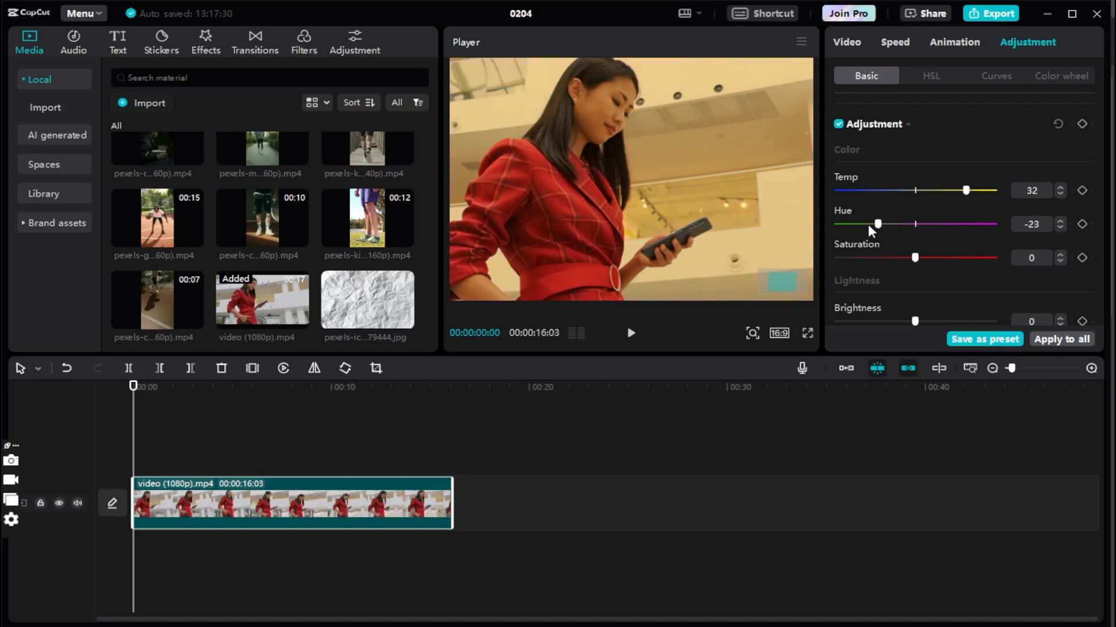
left_click_drag(922, 227, 916, 227)
left_click_drag(968, 259, 919, 261)
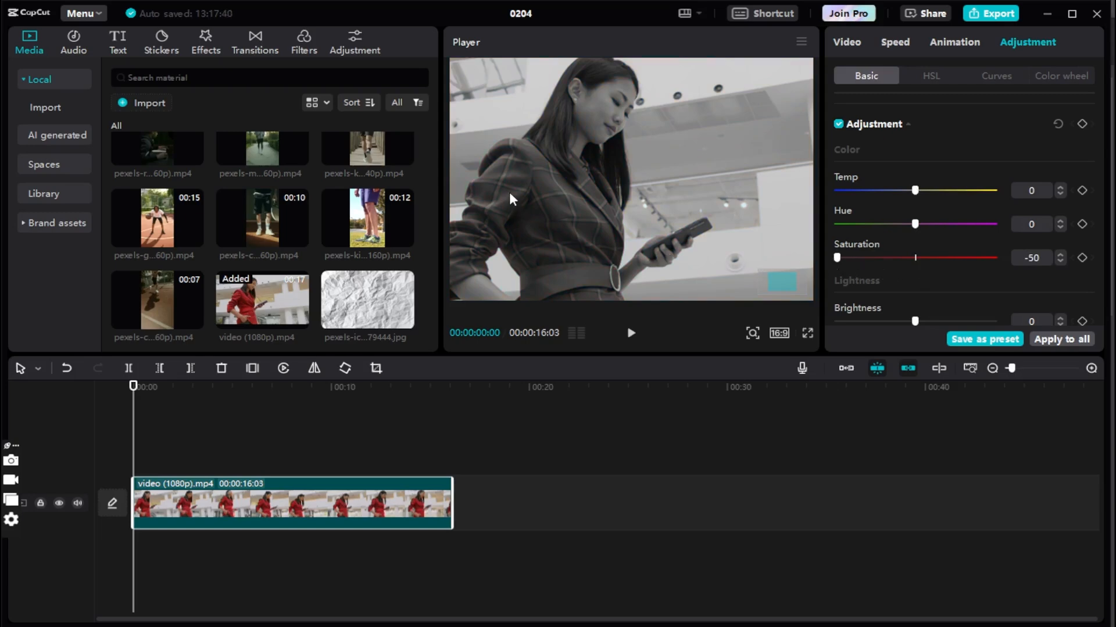
left_click_drag(916, 190, 882, 191)
Place a copy of the desaturated clip on an overlay track and split its first 5.5 seconds or so into short pieces.
left_click_drag(276, 479, 317, 439)
key("ctrl+z")
left_click_drag(134, 387, 204, 395)
left_click(129, 368)
left_click(129, 368)
left_click(129, 368)
left_click_drag(204, 393, 243, 392)
left_click(129, 368)
left_click(129, 368)
left_click(213, 451)
key("Delete")
left_click(144, 443)
key("Delete")
key("ctrl+z")
key("ctrl+z")
Delete the first, third and fifth pieces of the split overlay copy, leaving gaps between the remaining pieces.
left_click(146, 449)
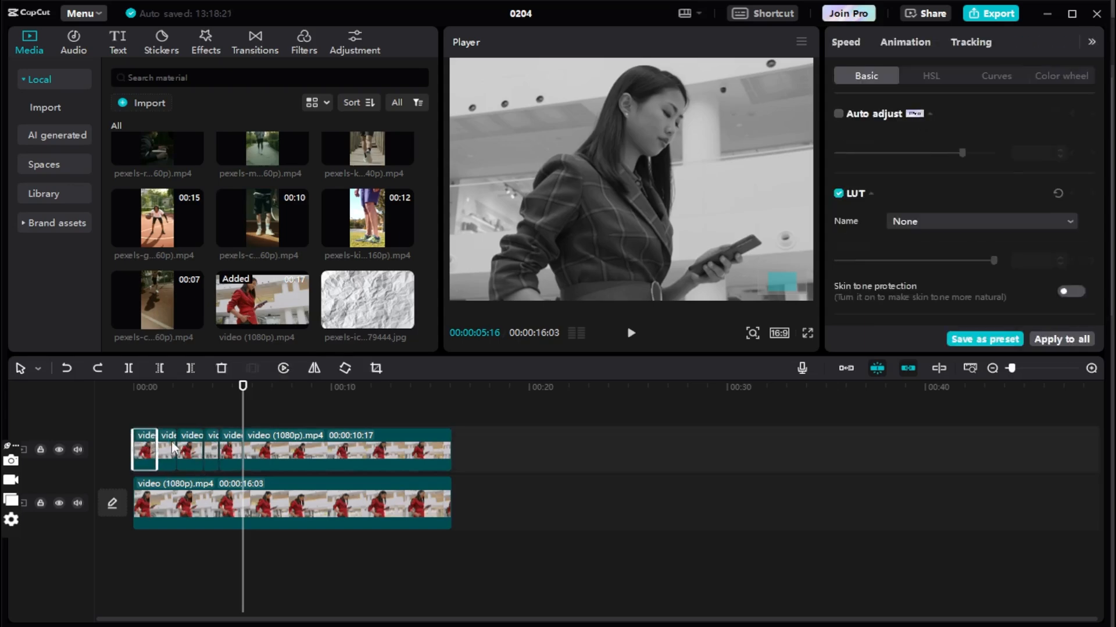
key("Delete")
left_click(189, 450)
key("Delete")
left_click_drag(241, 386, 108, 393)
key("space")
key("space")
left_click(229, 455)
key("Delete")
Split the long last overlay piece at about 7 and 8 seconds and play the sequence from the start.
left_click(212, 450)
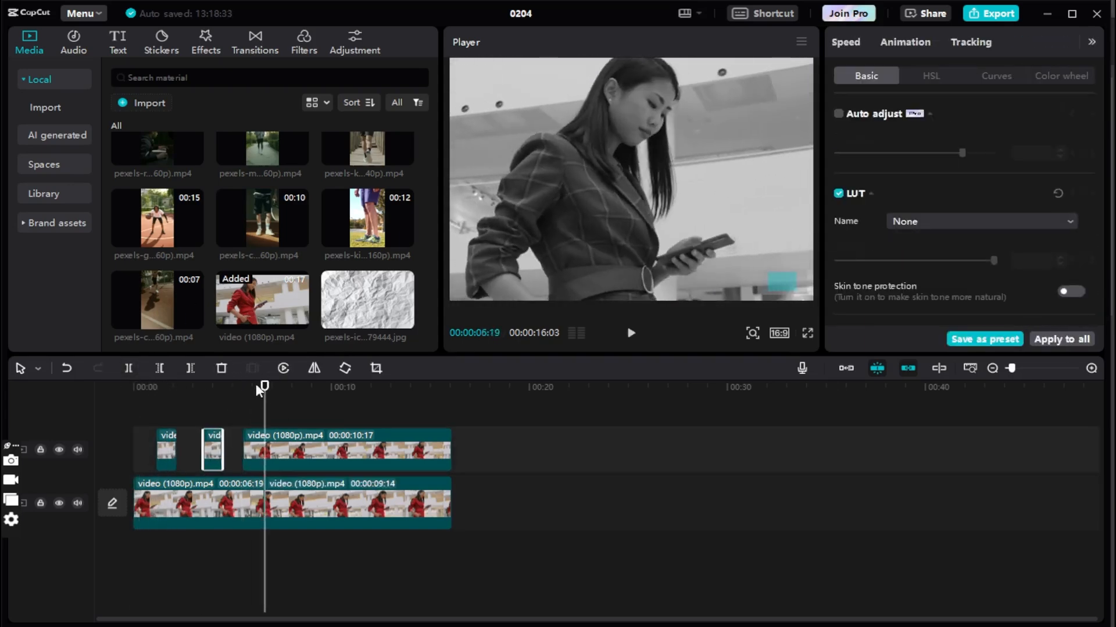
left_click(283, 407)
left_click(291, 451)
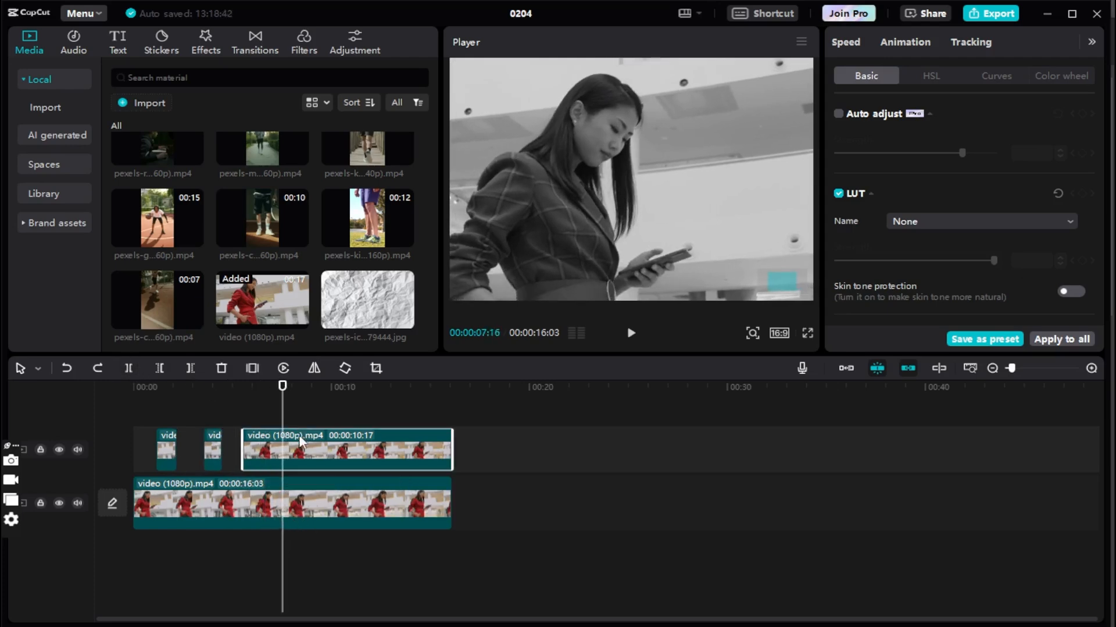
left_click(271, 386)
left_click(128, 367)
left_click(290, 387)
key("ctrl+b")
left_click_drag(160, 405, 120, 402)
key("space")
key("space")
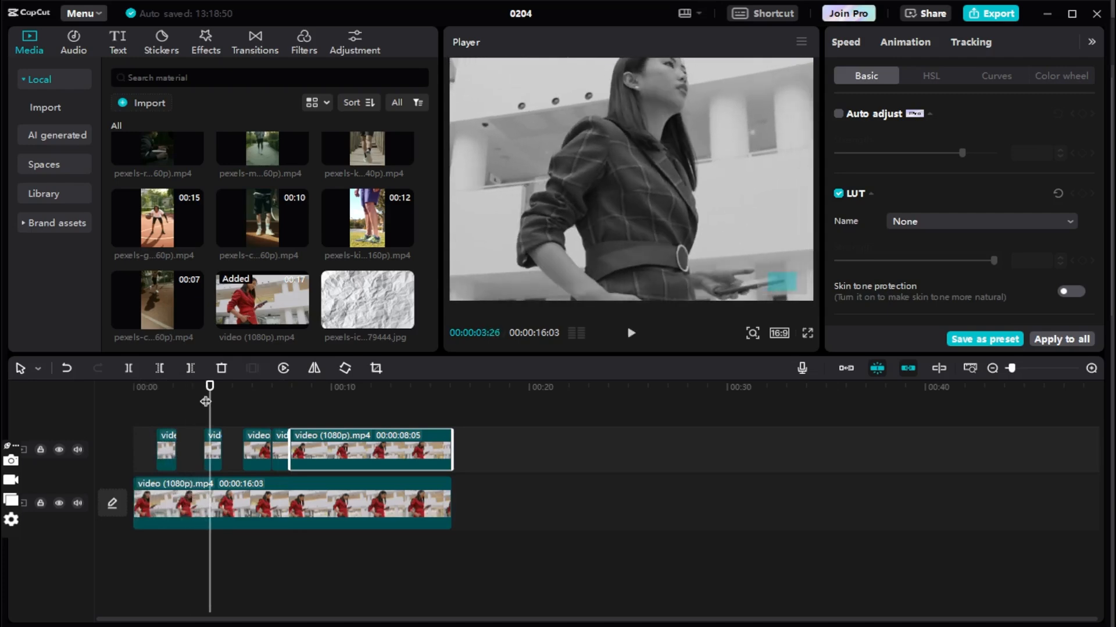
Set the saturation of the first short overlay piece to 0 and preview the switch from black-and-white to colour.
left_click(166, 451)
left_click(167, 387)
scroll(887, 215, "down", 2)
scroll(887, 215, "down", 3)
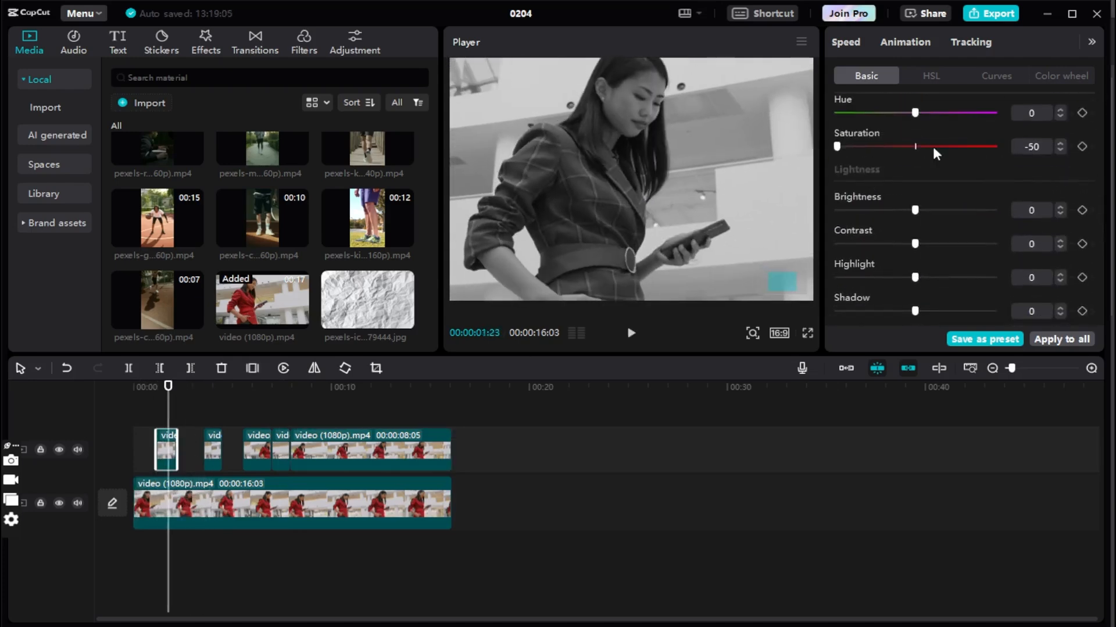
left_click(209, 386)
mouse_move(174, 394)
left_mouse_down()
mouse_move(155, 395)
mouse_move(168, 395)
left_mouse_up()
scroll(889, 212, "down", 6)
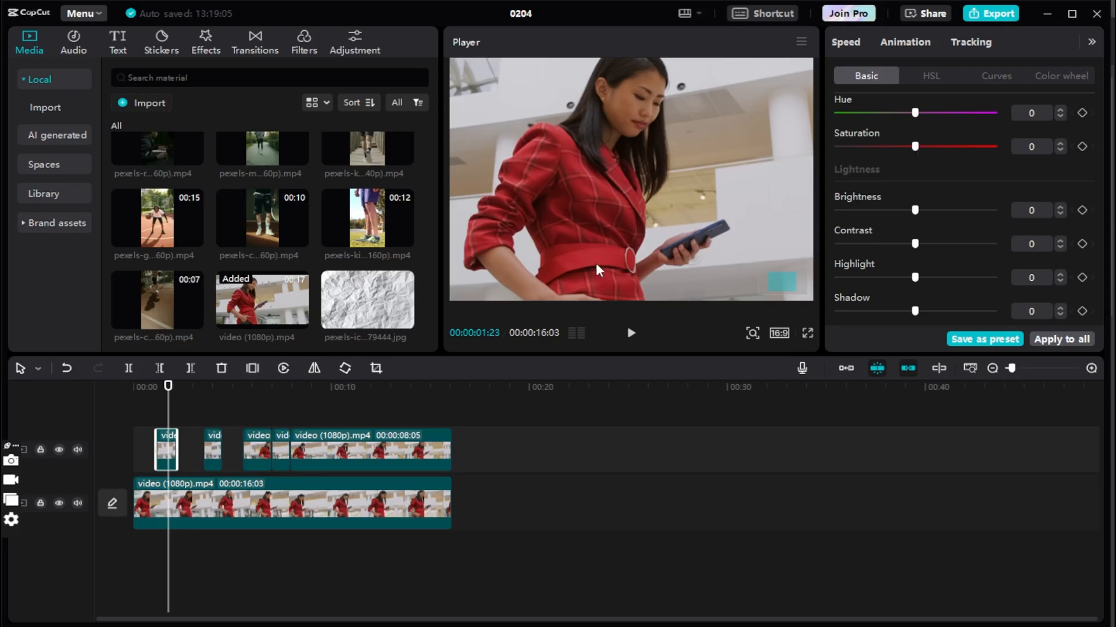
left_click_drag(169, 382, 145, 387)
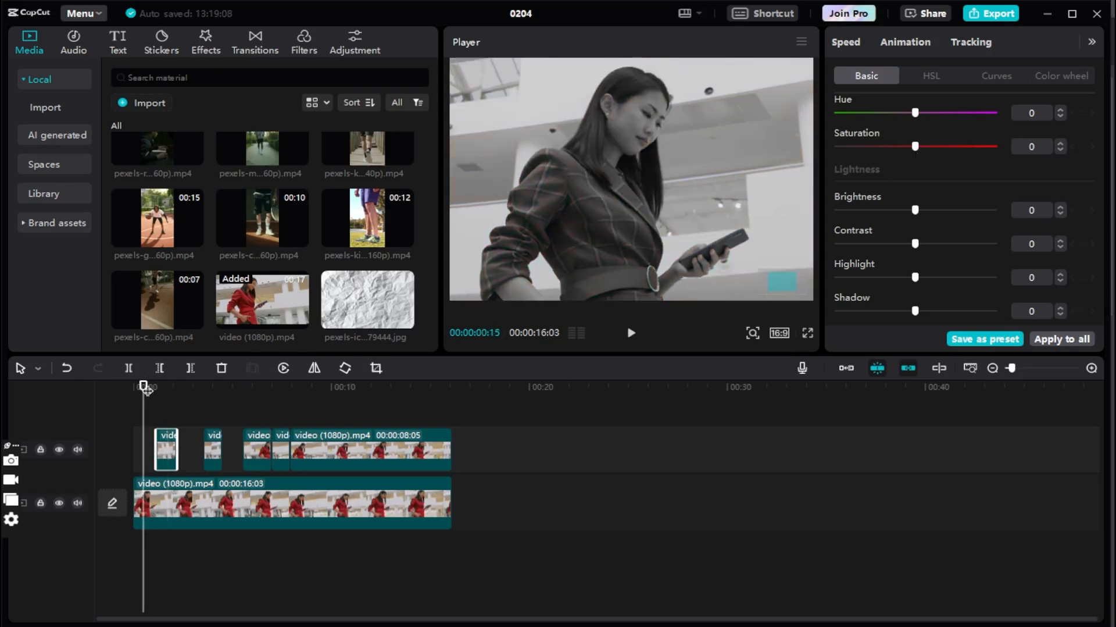
key("space")
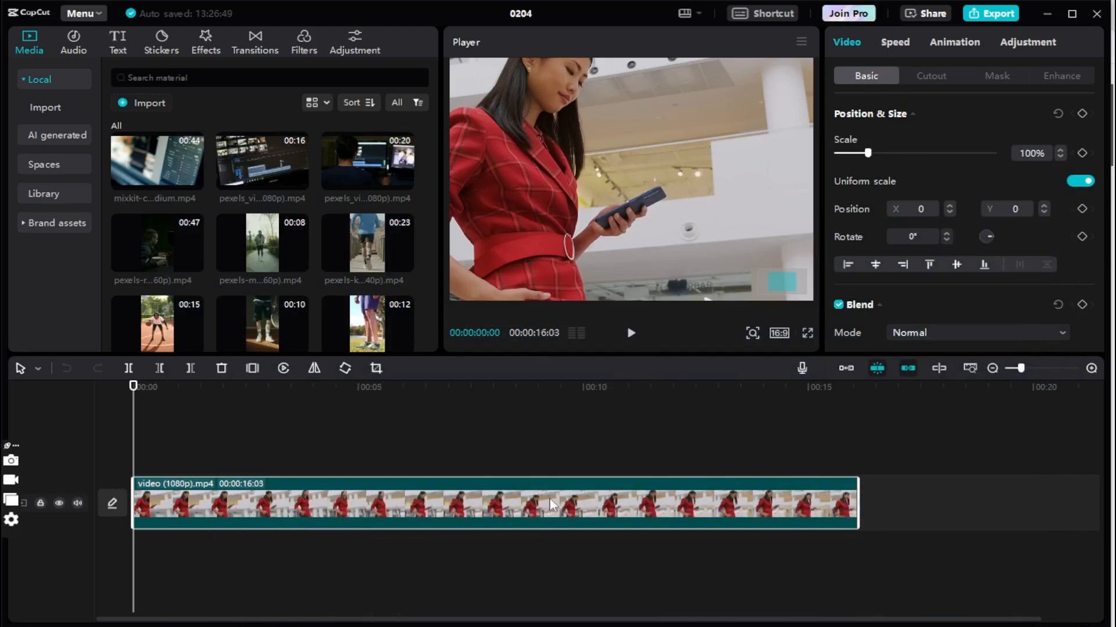
Preview the video clip at normal speed, try a speed of 5.0x, and play it again.
key("space")
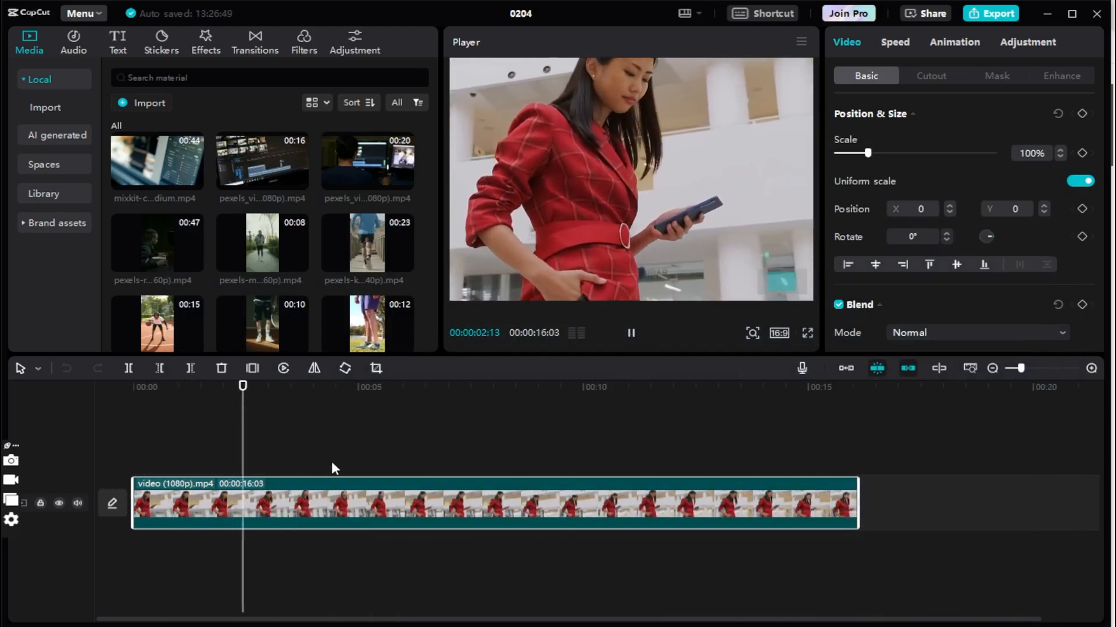
key("space")
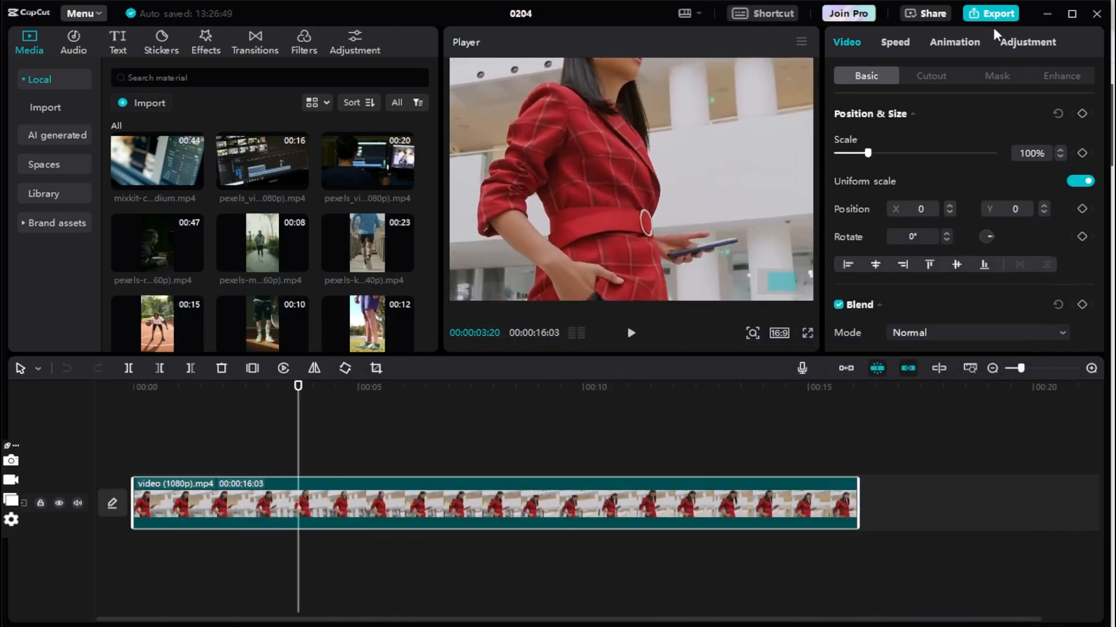
left_click(894, 47)
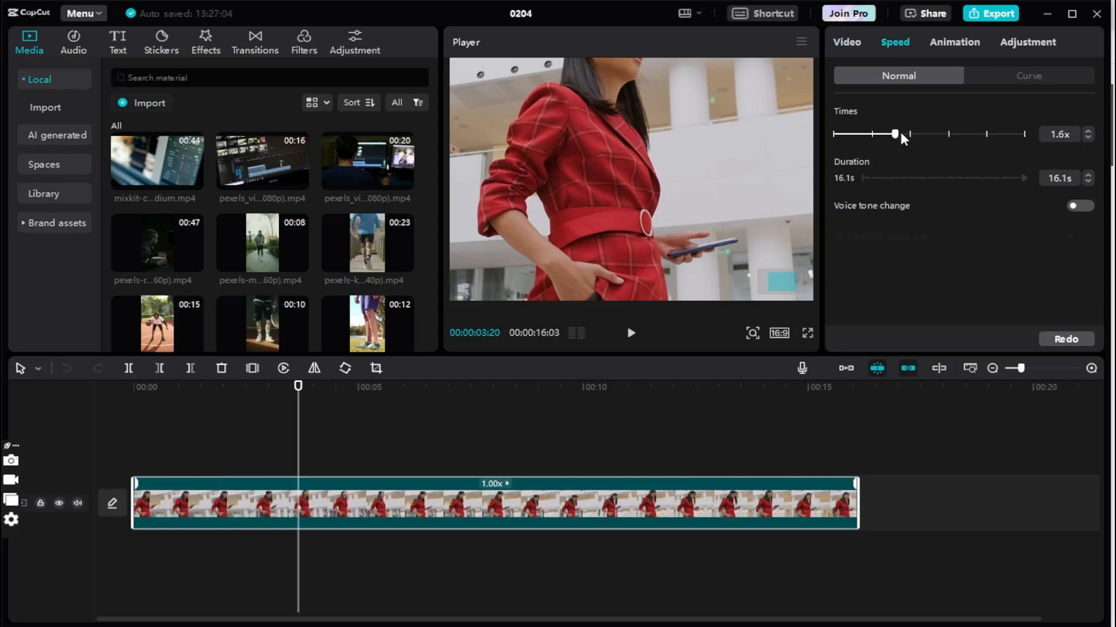
left_click(949, 135)
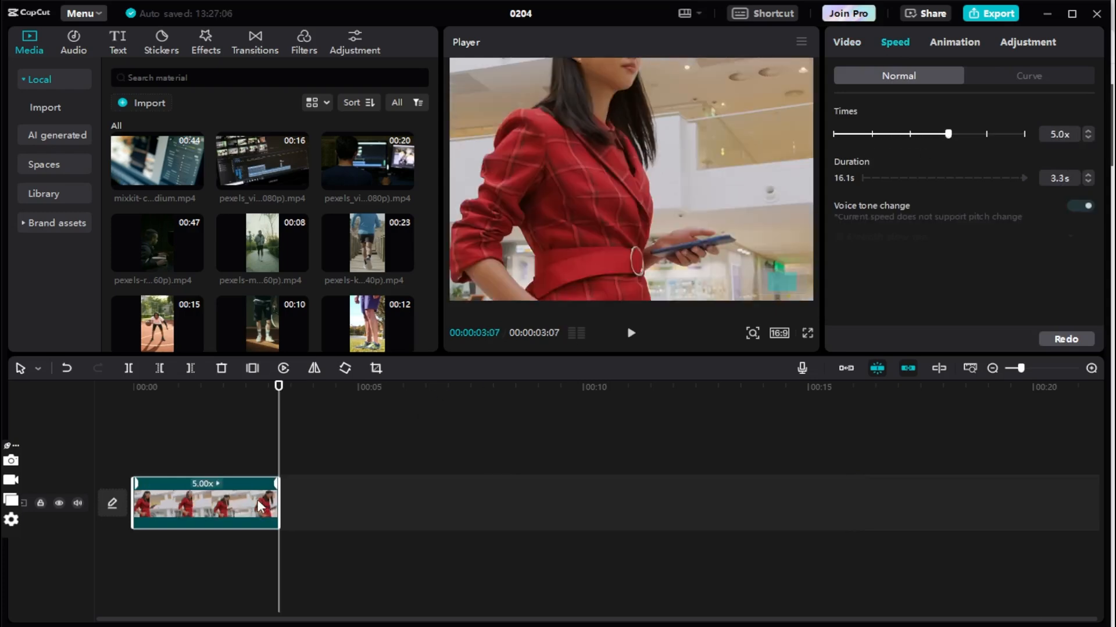
key("space")
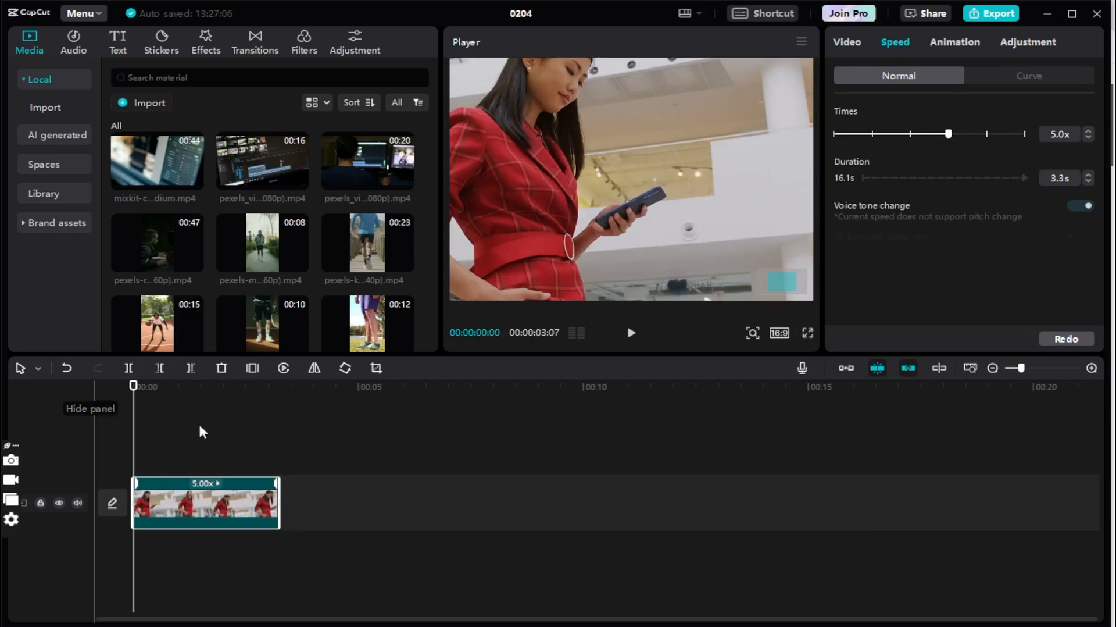
Try a speed of 2.0x on the video clip and preview the motion.
left_click_drag(947, 134, 913, 138)
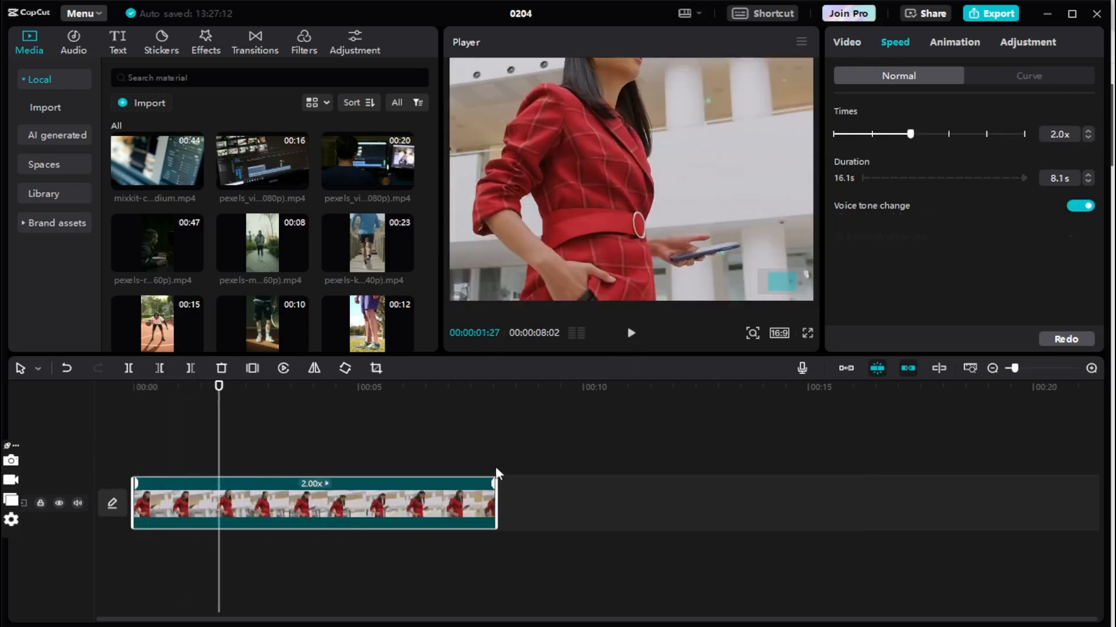
key("space")
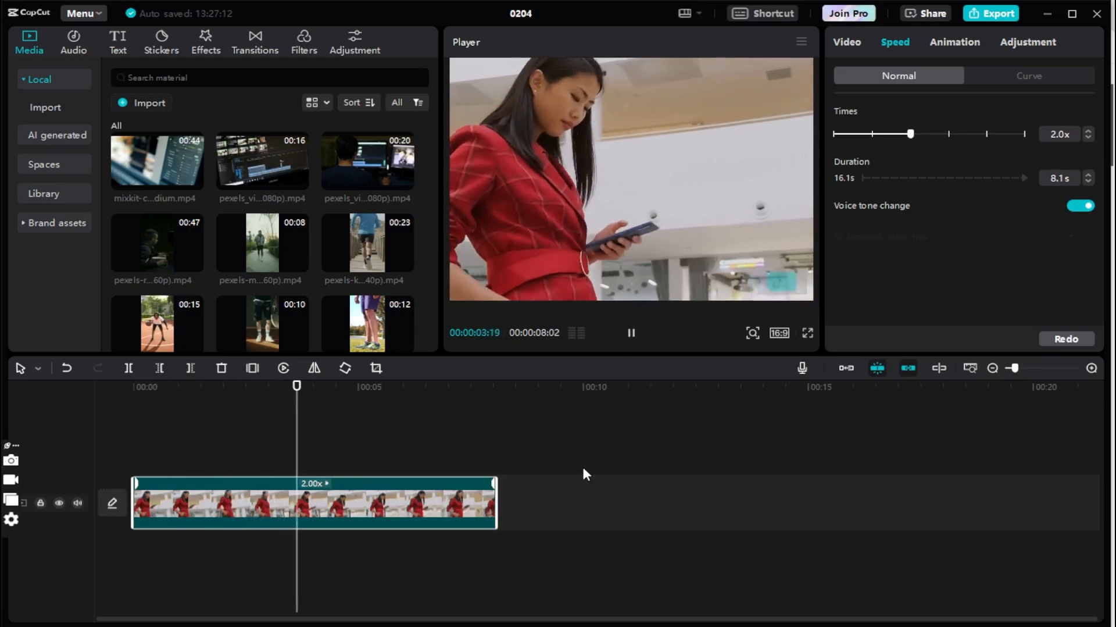
key("space")
Slow the video clip to 0.4x speed and preview the slow motion.
left_click_drag(912, 136, 846, 133)
key("space")
key("space")
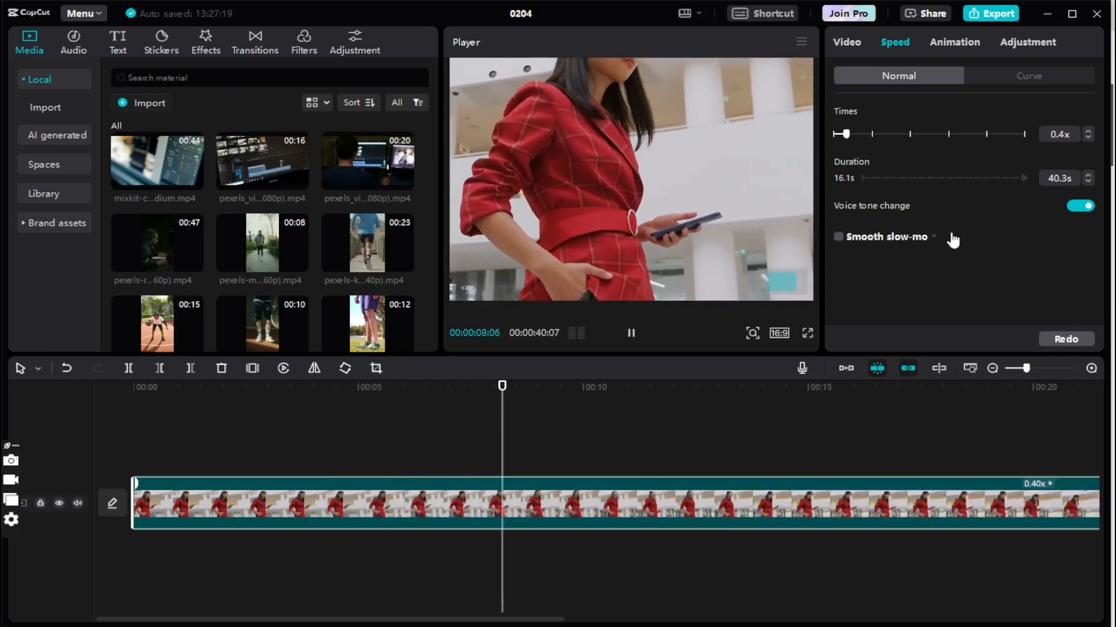
key("space")
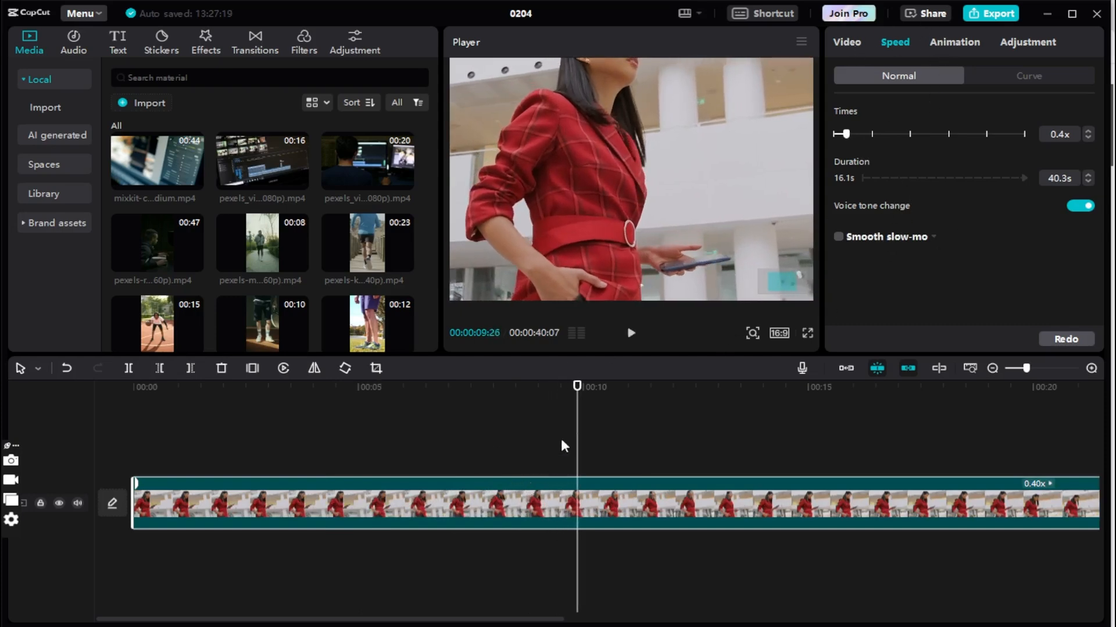
Add the music track "Just the Two of Us (Cover)" beneath the video, starting at 00:00:00:23.
left_click_drag(577, 386, 168, 452)
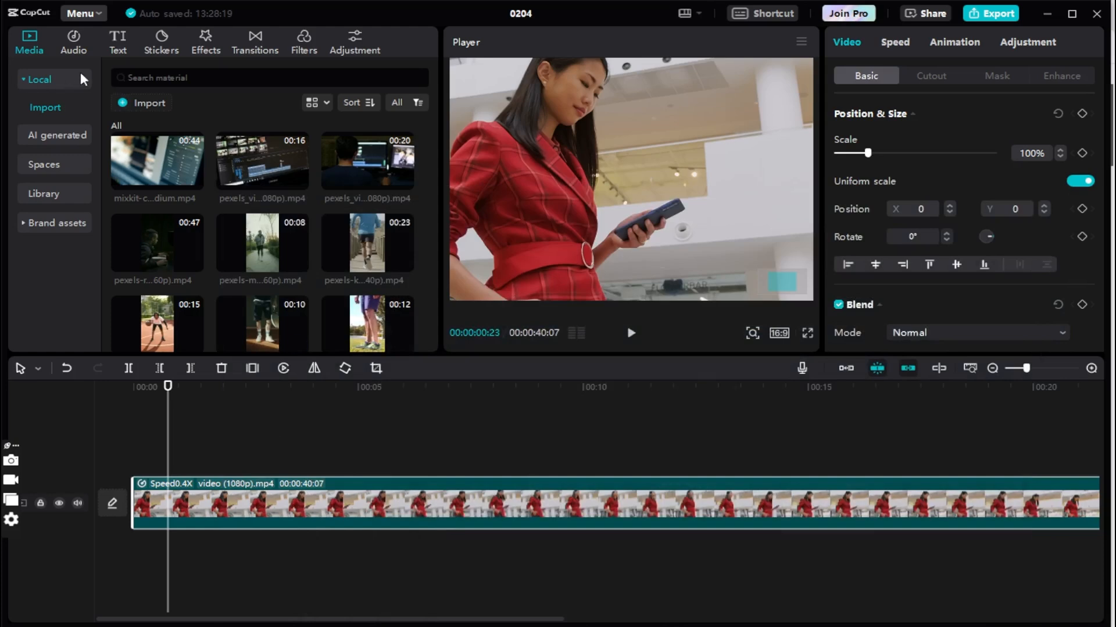
left_click(74, 45)
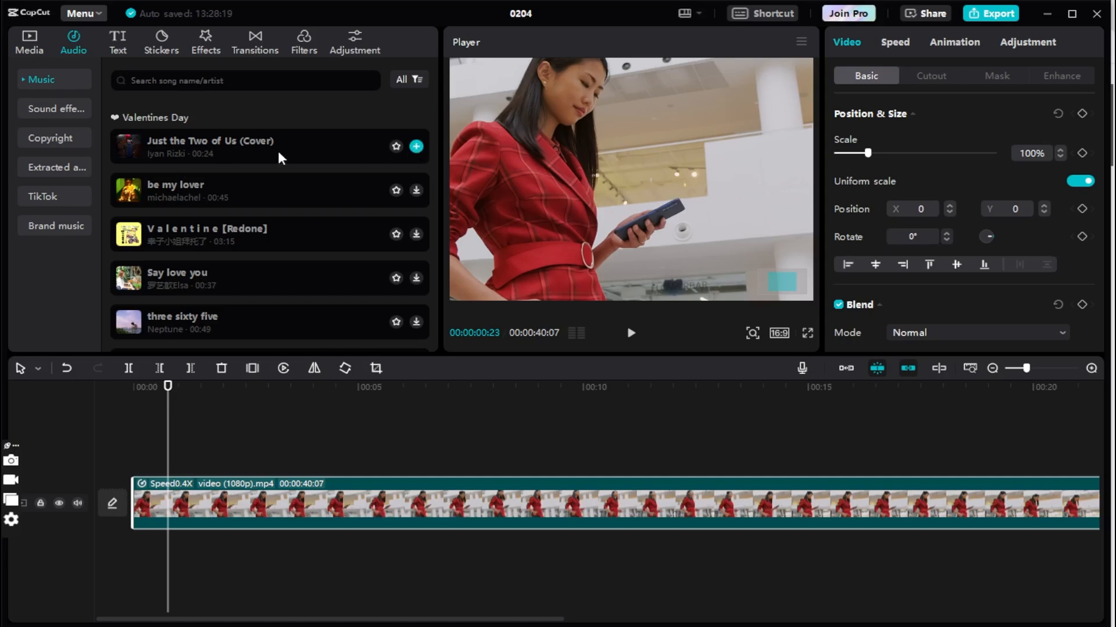
left_click(416, 147)
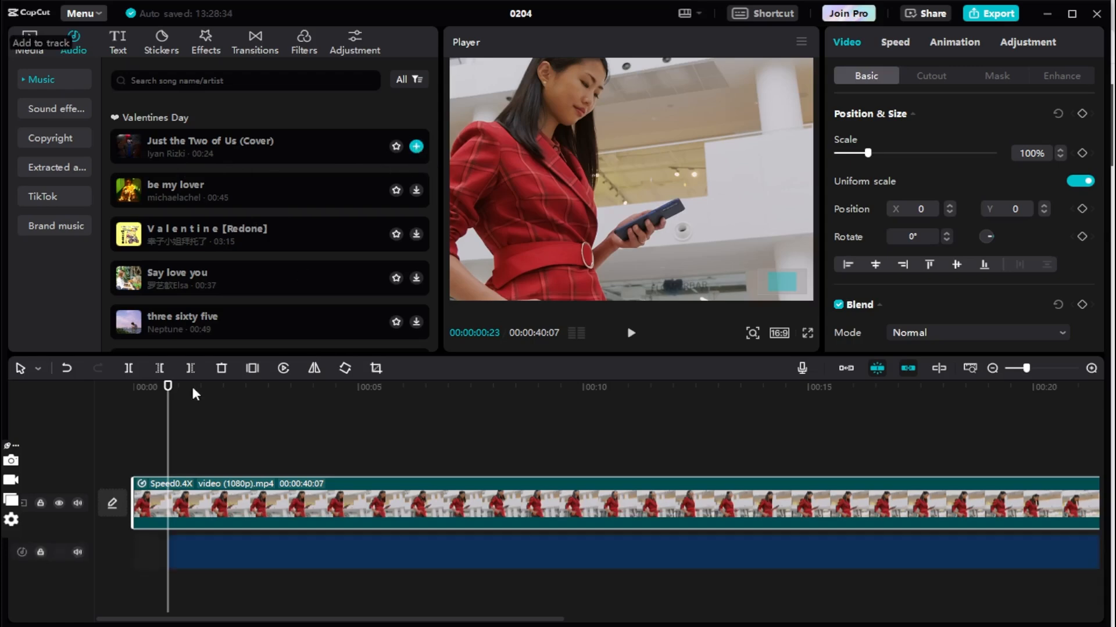
Move the "Just the Two of Us (Cover)" clip to the start of the timeline and play it with the video.
left_click(211, 540)
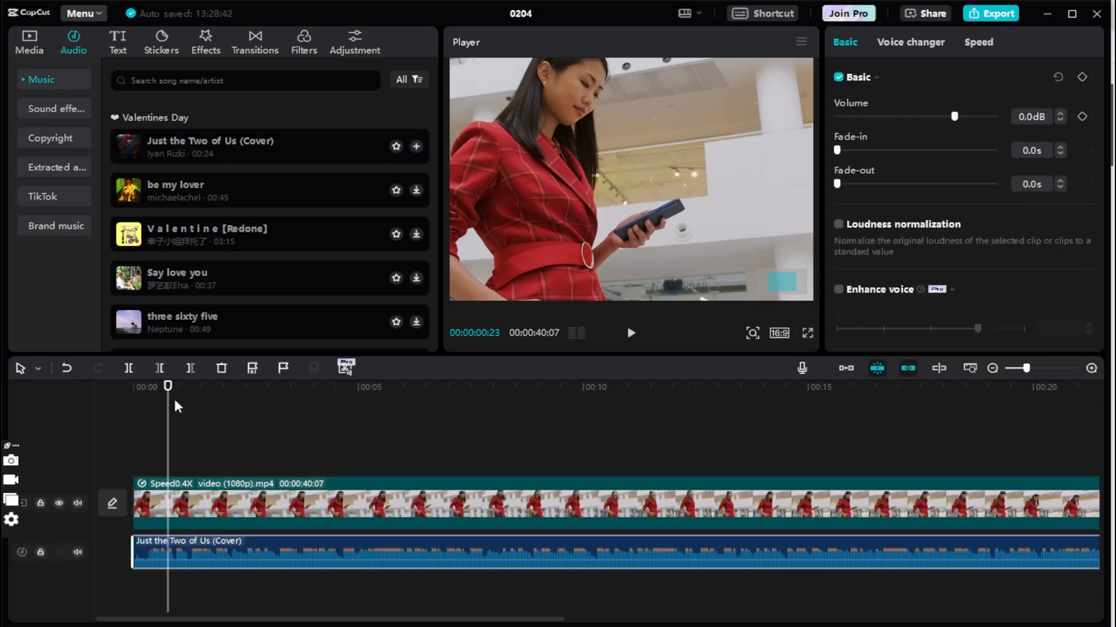
key("space")
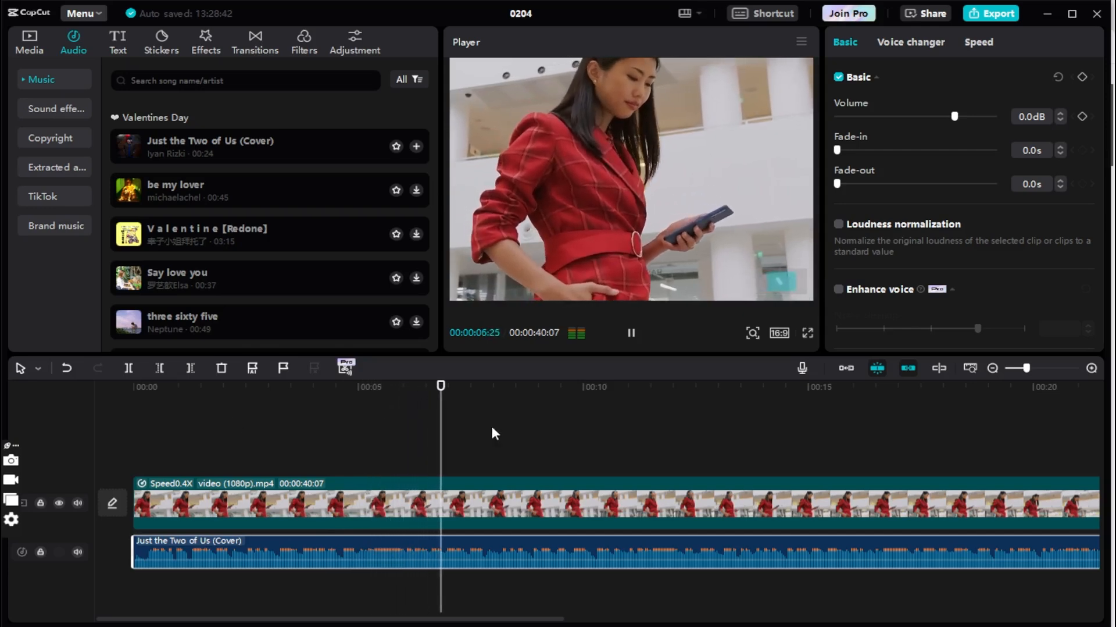
key("space")
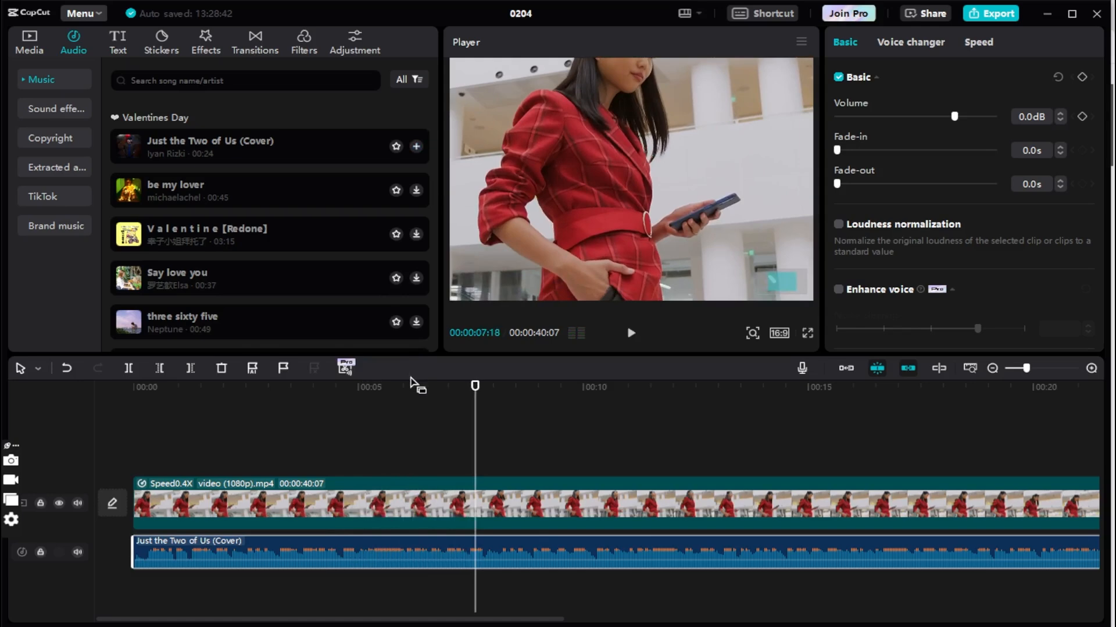
Download and sample the tracks "Valentine [Redone]", "Say love you" and "three sixty five" from the music library.
scroll(235, 199, "down", 1)
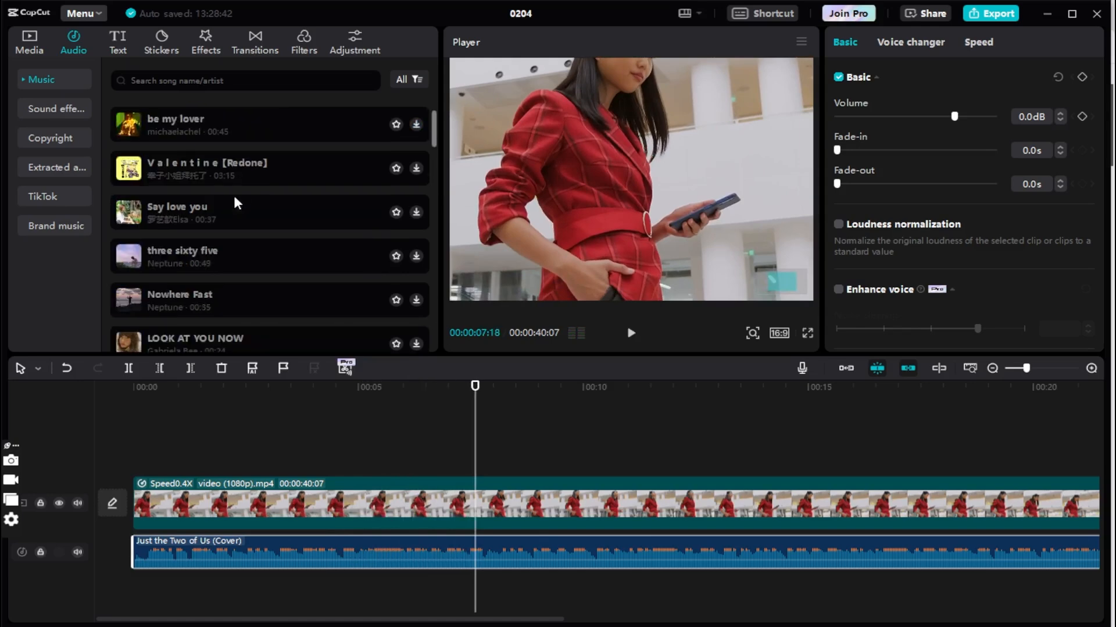
left_click(416, 169)
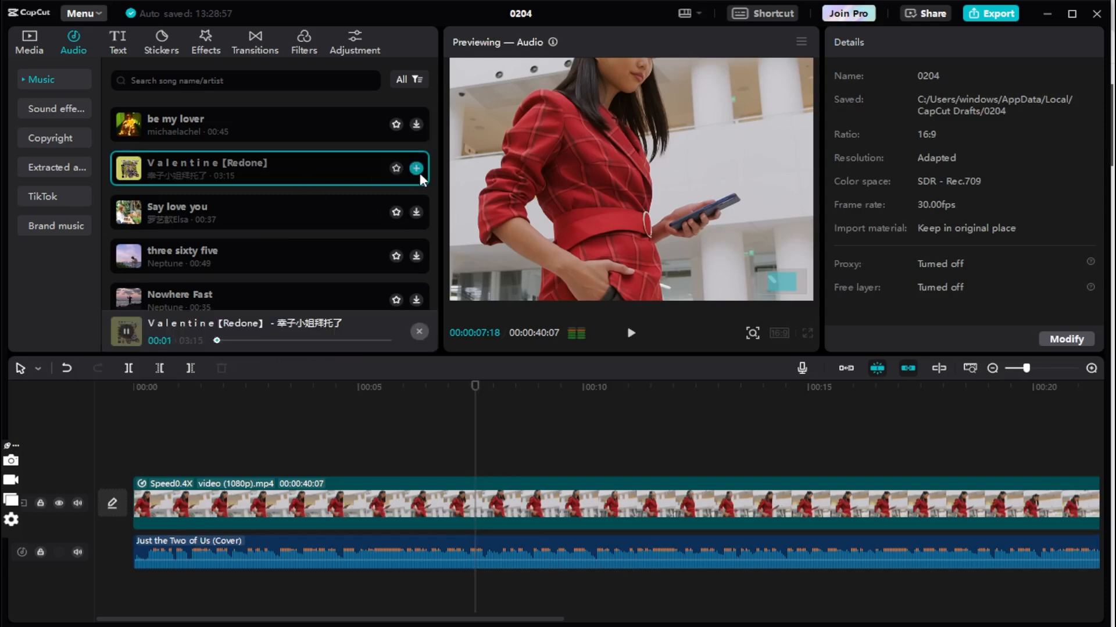
left_click(417, 211)
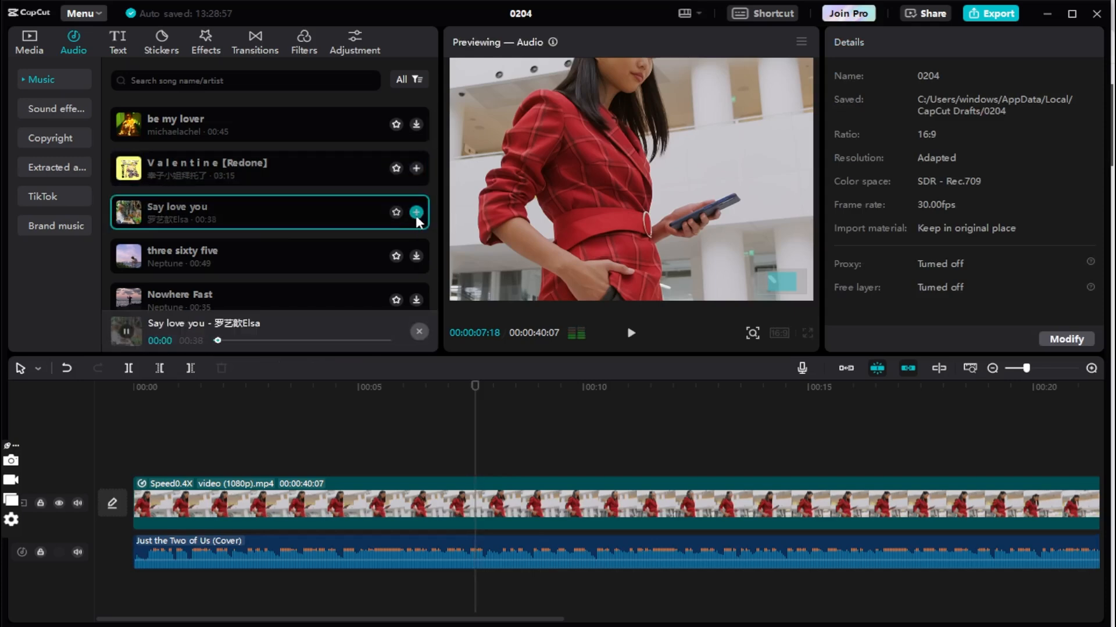
left_click(416, 257)
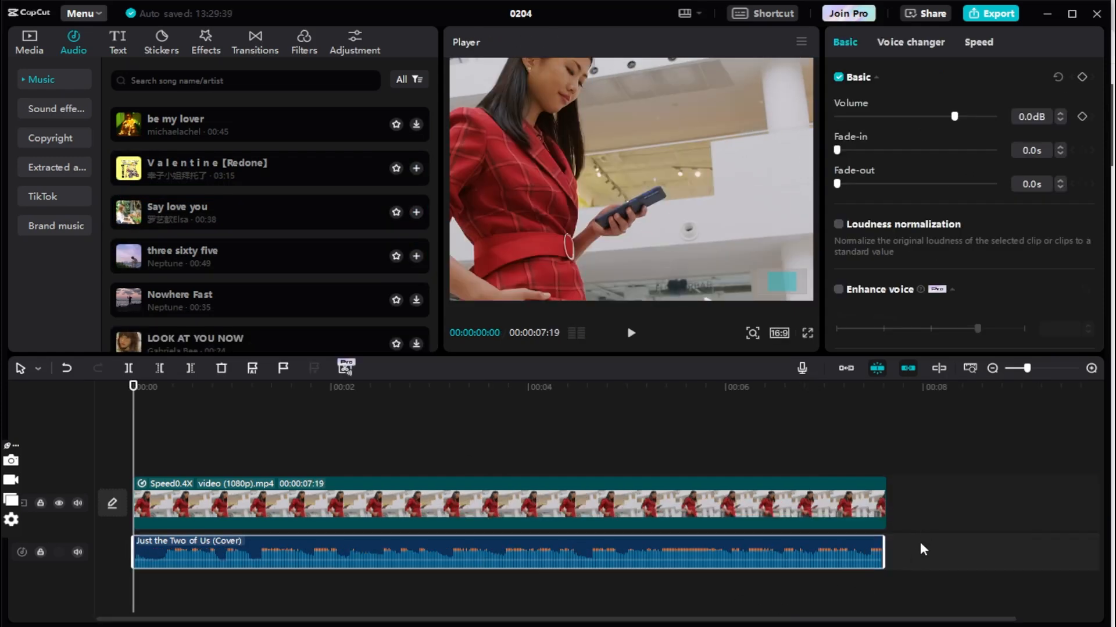
Give the music clip a 0.7 s fade-in and preview its opening from the start of the timeline.
mouse_move(146, 560)
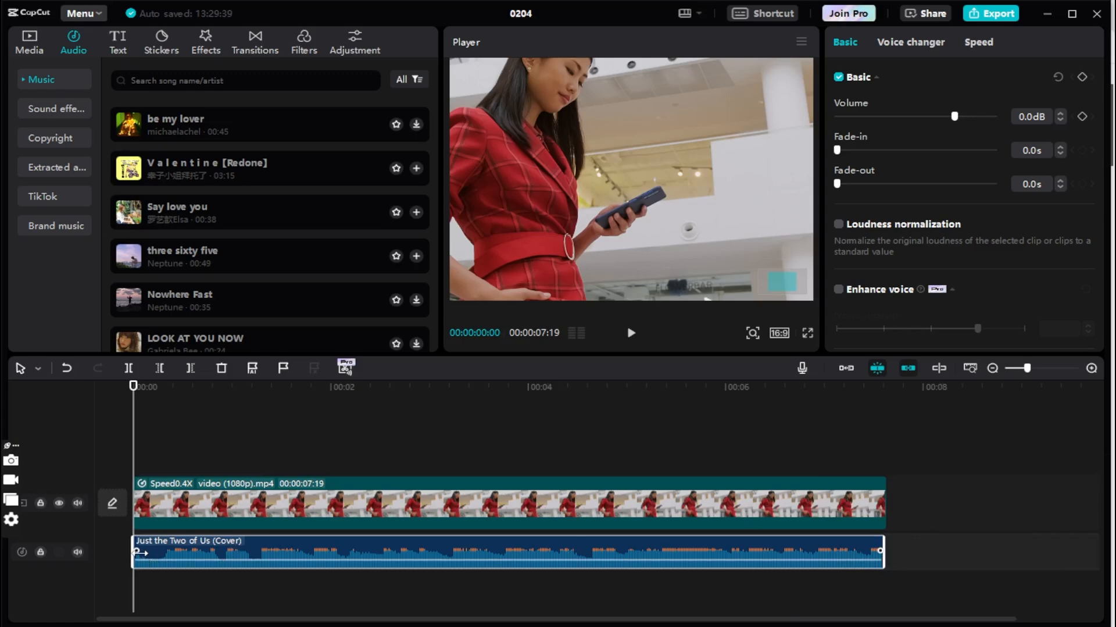
left_click_drag(140, 551, 206, 550)
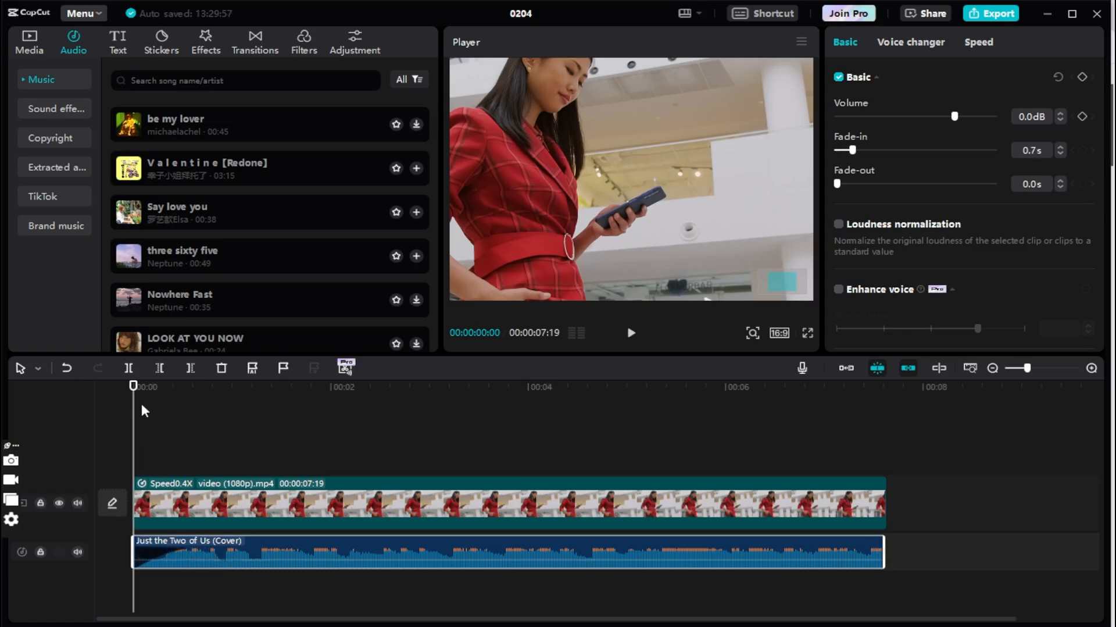
key("space")
key("space")
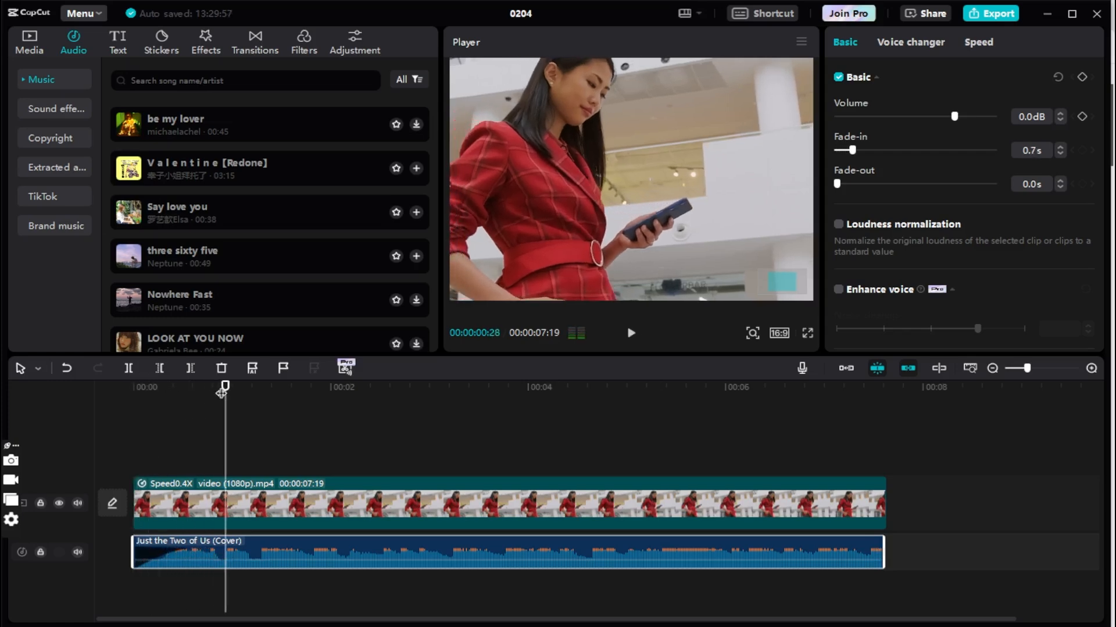
left_click_drag(224, 388, 111, 407)
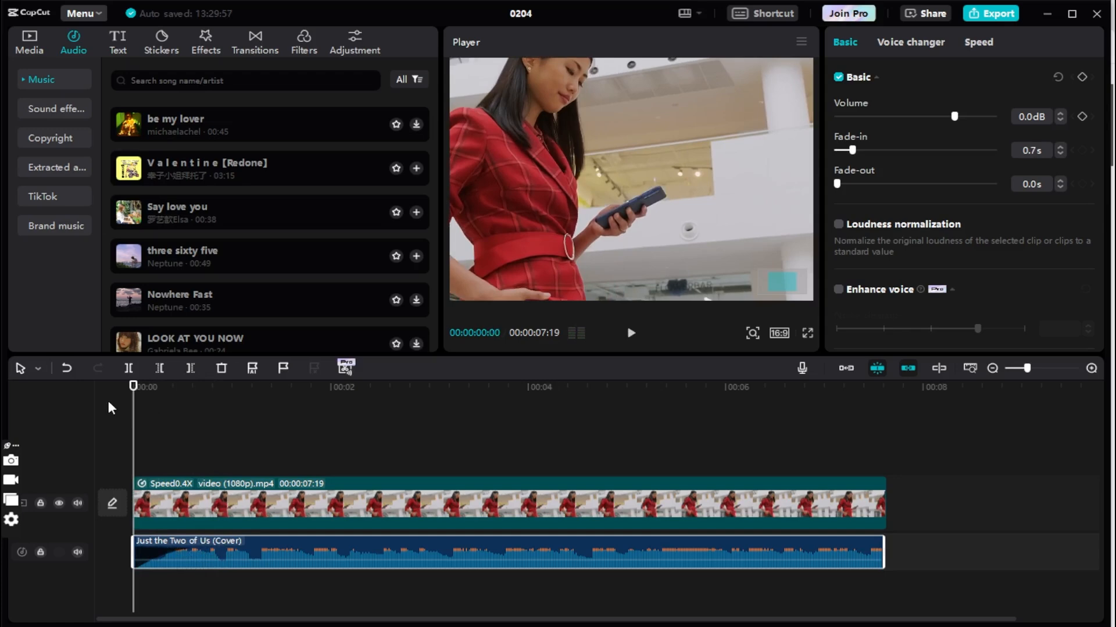
key("space")
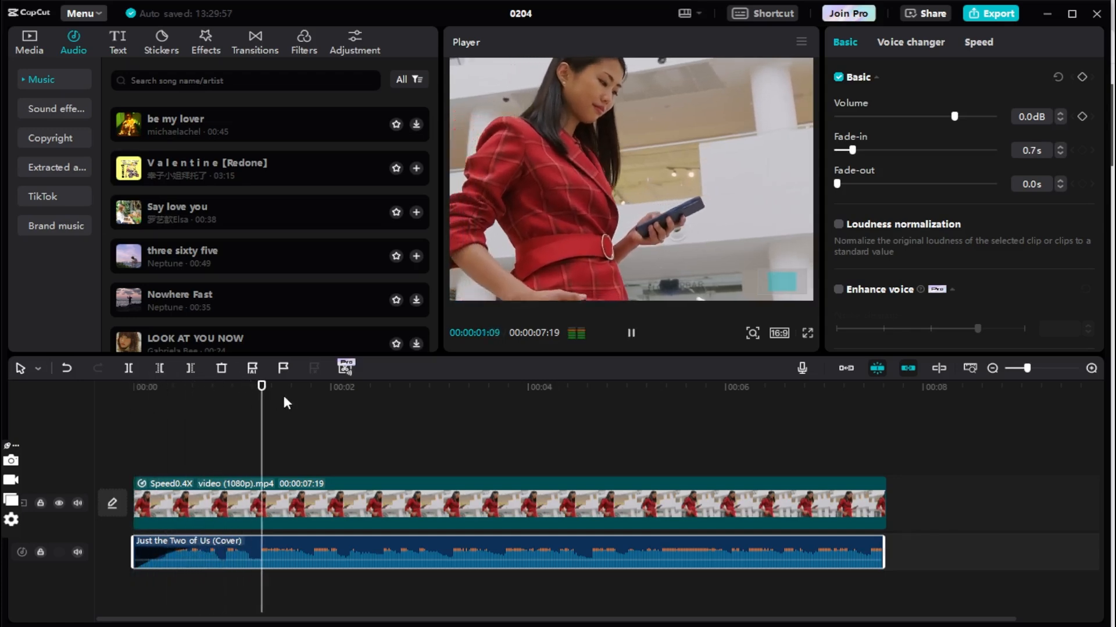
key("space")
Lengthen the music clip's fade-in to 1.8 s and play the opening from the start.
mouse_move(194, 550)
left_click_drag(205, 550, 311, 551)
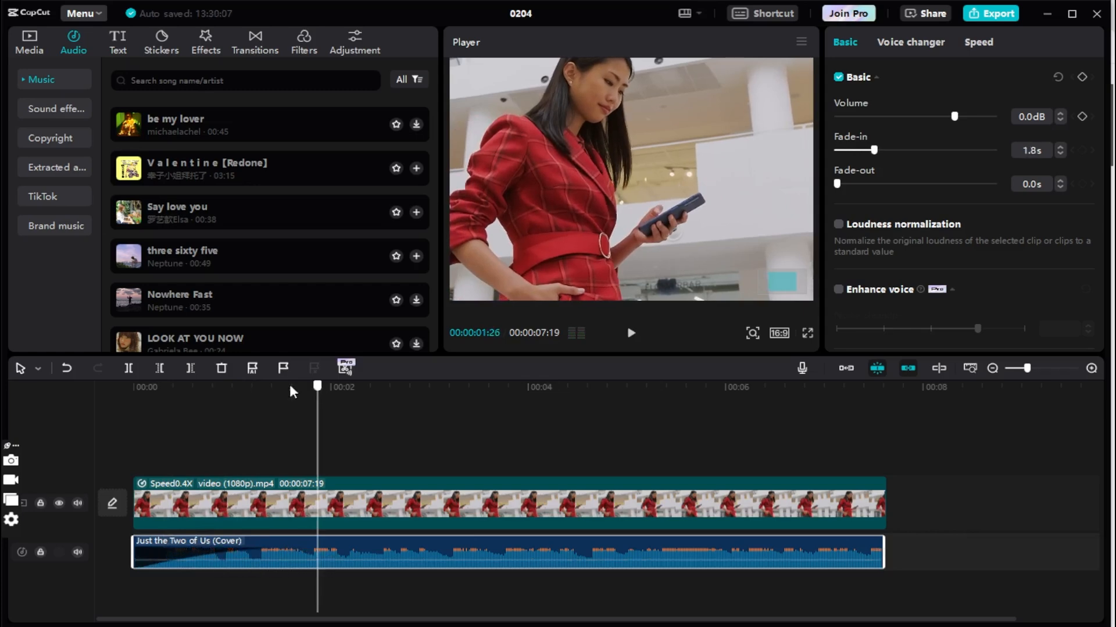
left_click(89, 411)
key("space")
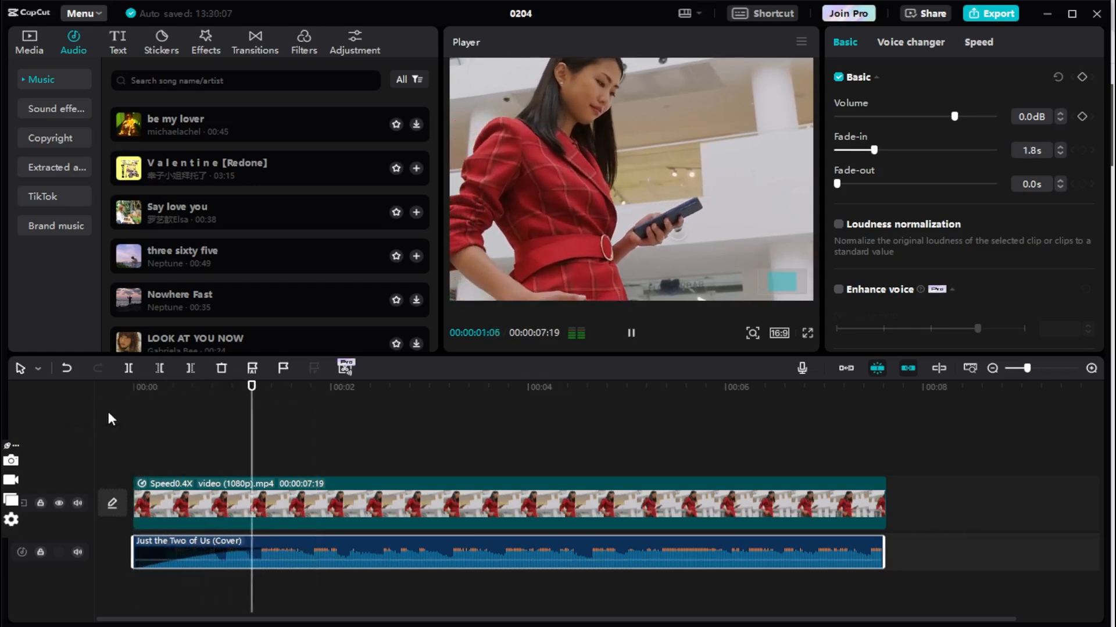
key("space")
Add a 0.8 s fade-out to the end of the music clip and listen to the ending.
mouse_move(879, 550)
left_click_drag(879, 551, 805, 550)
key("space")
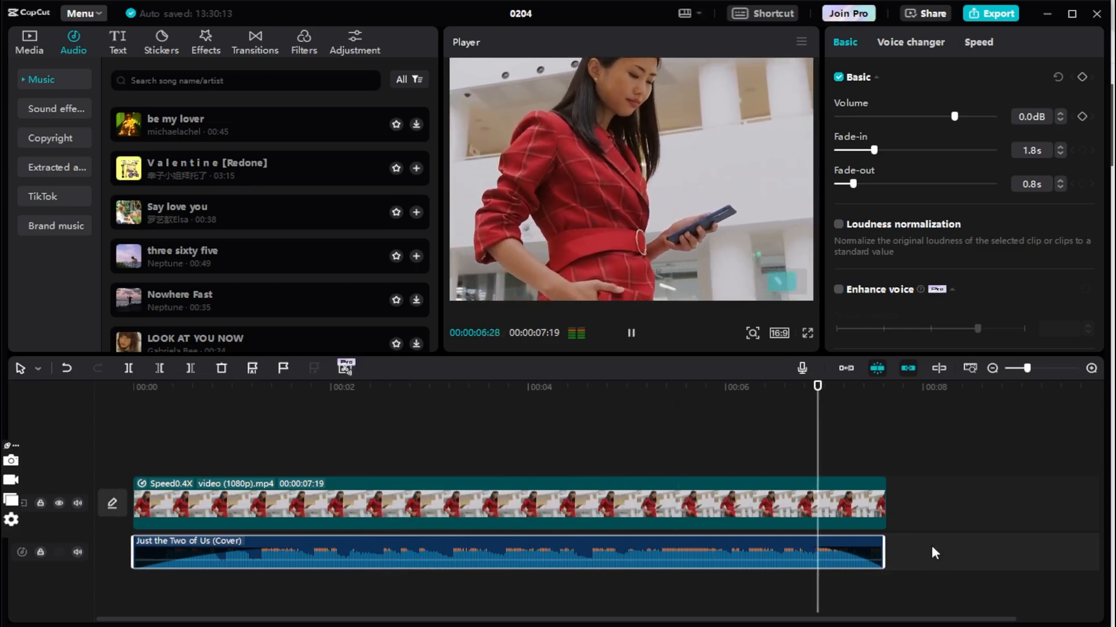
left_click_drag(242, 391, 196, 390)
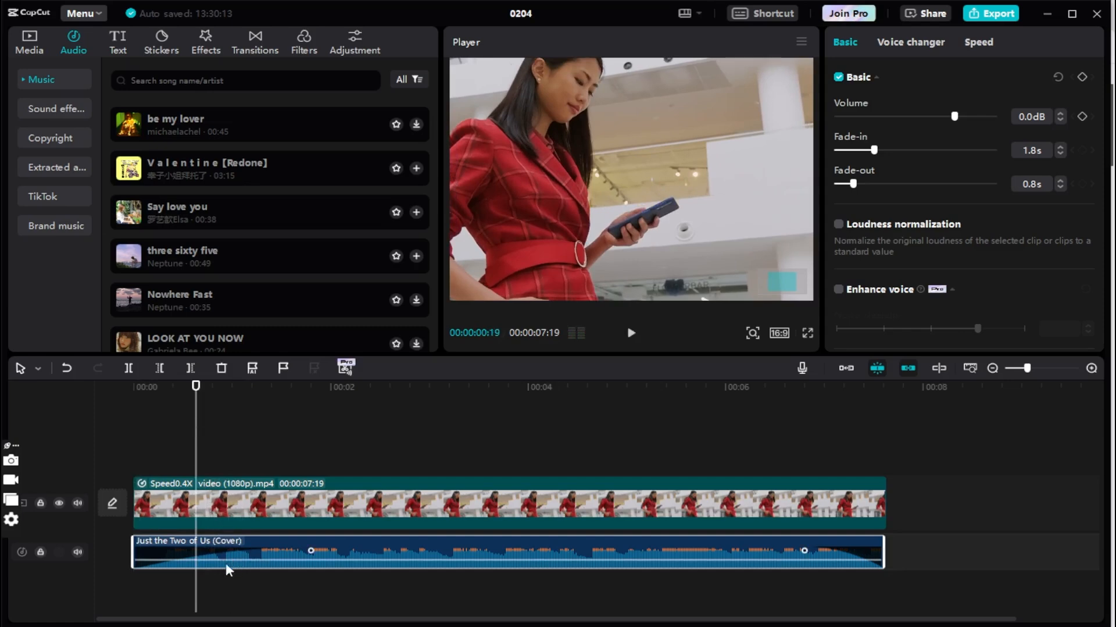
Reset the music clip's fade-in and fade-out to 0.0 s, and browse further songs in the music library.
left_click_drag(310, 550, 135, 551)
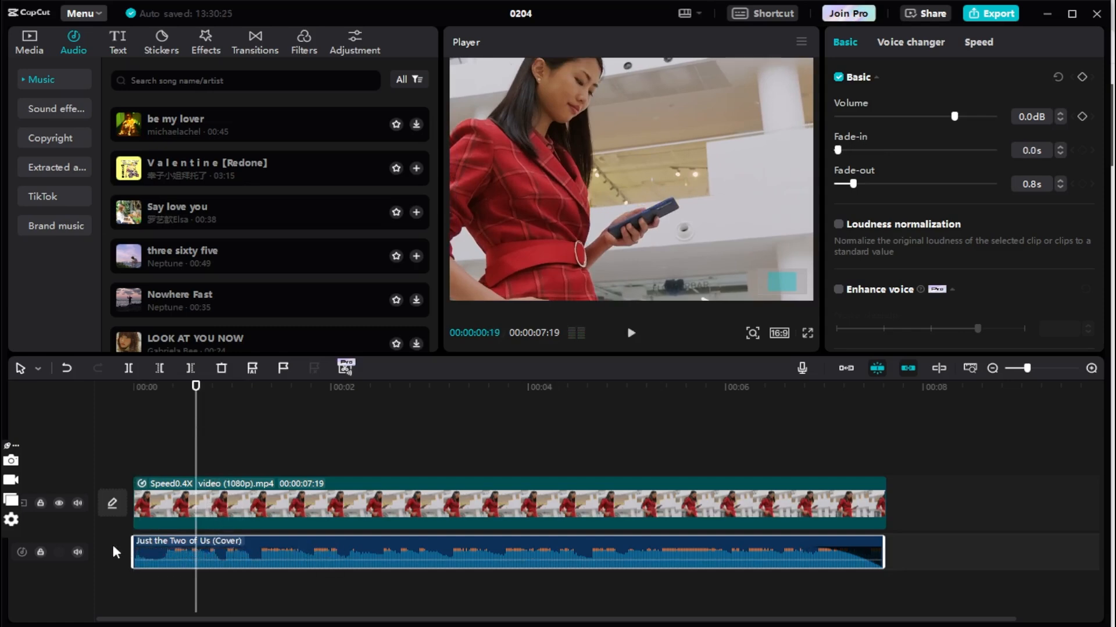
left_click_drag(805, 549, 902, 557)
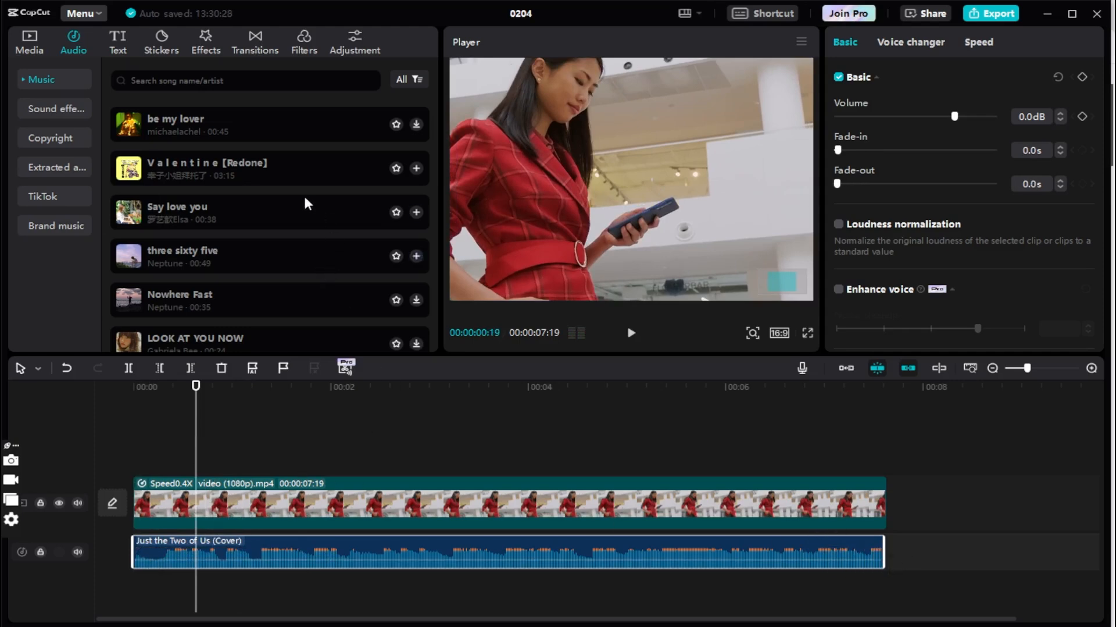
scroll(403, 256, "down", 10)
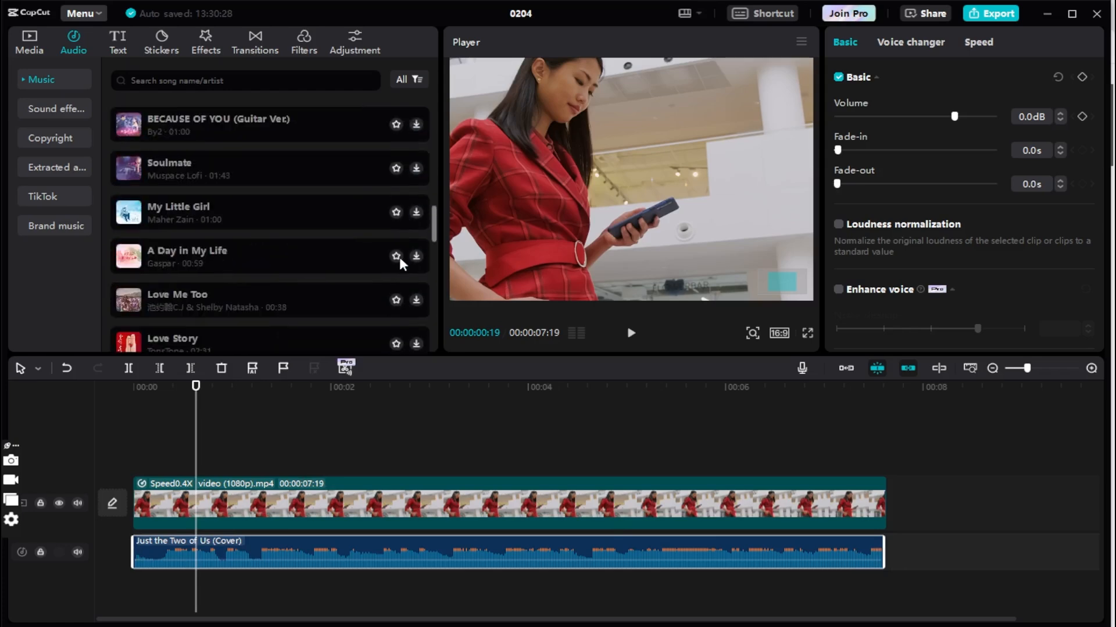
scroll(391, 257, "down", 2)
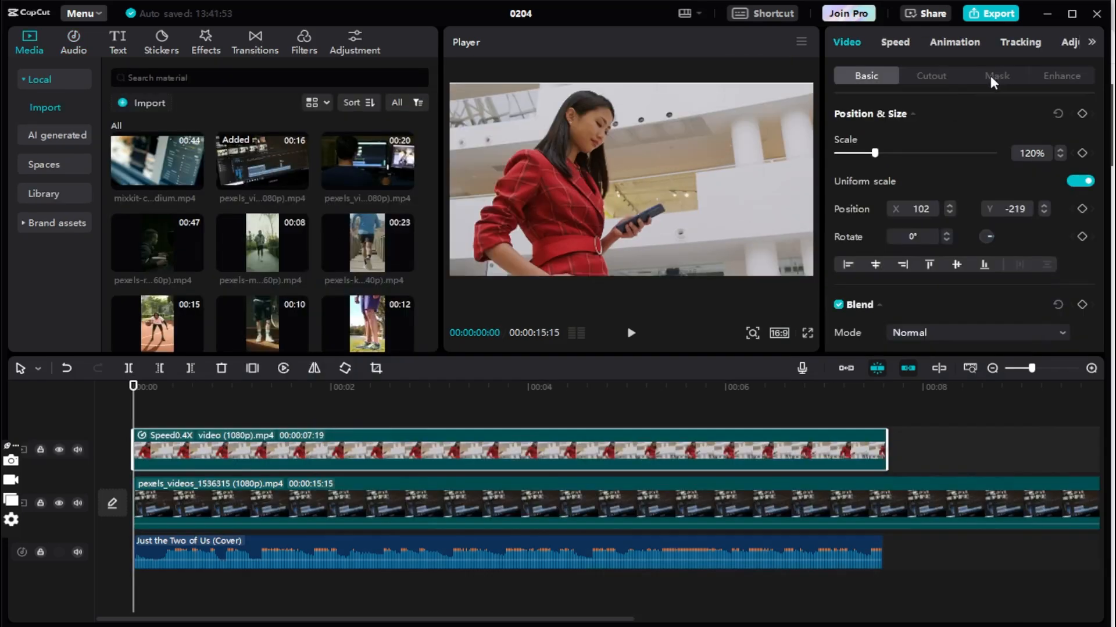
Open the mask options for the overlay clip, and temporarily hide its track to view the clip underneath.
left_click(993, 77)
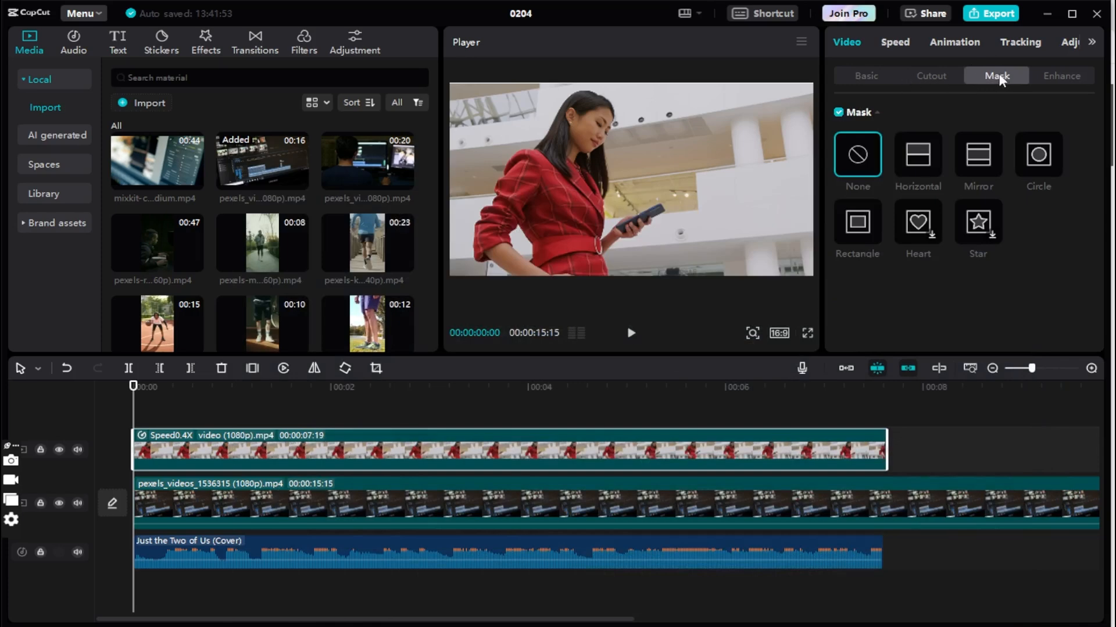
left_click(909, 76)
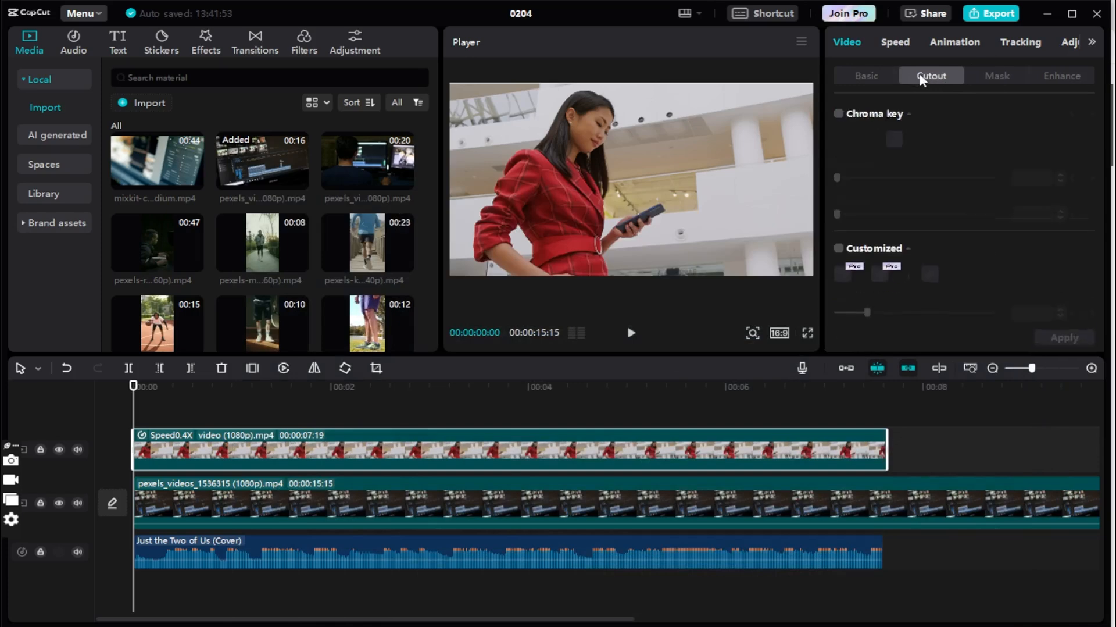
left_click(994, 79)
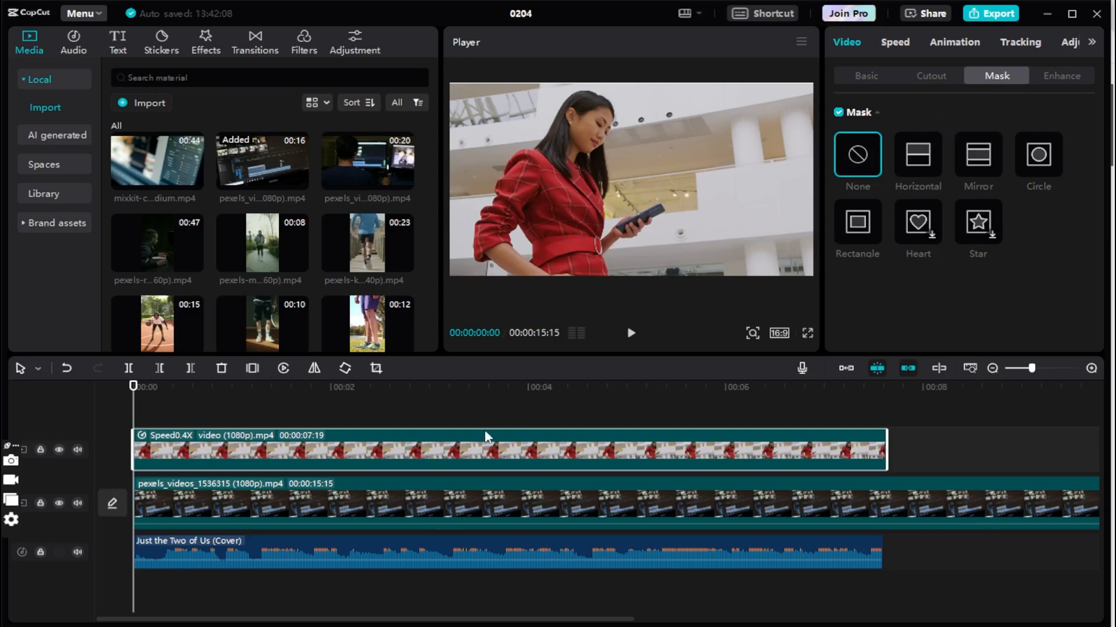
left_click(59, 449)
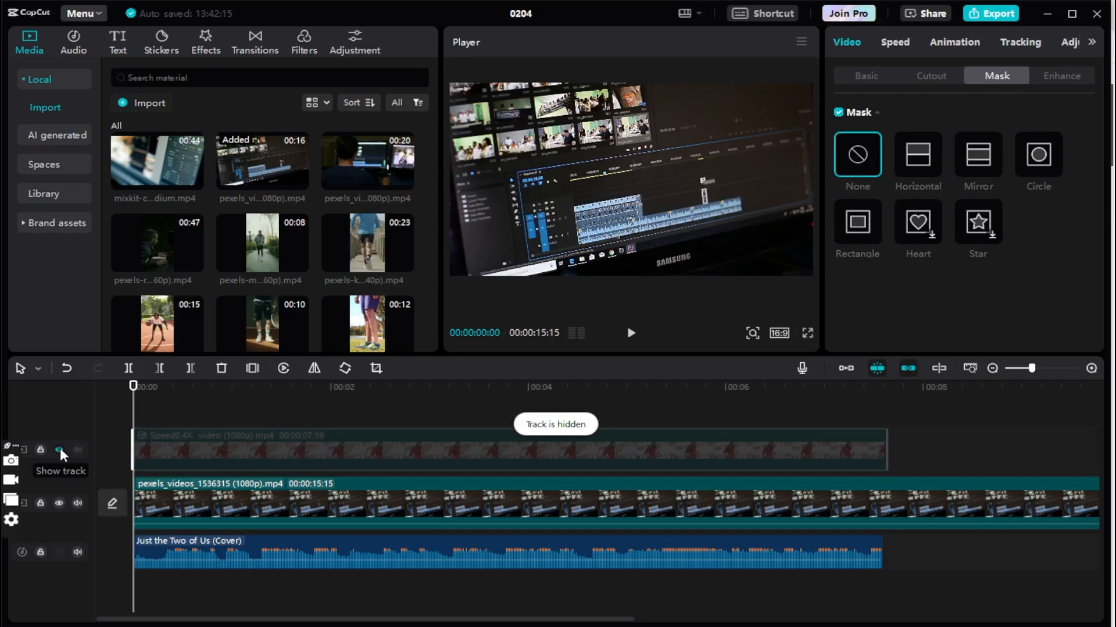
left_click(59, 449)
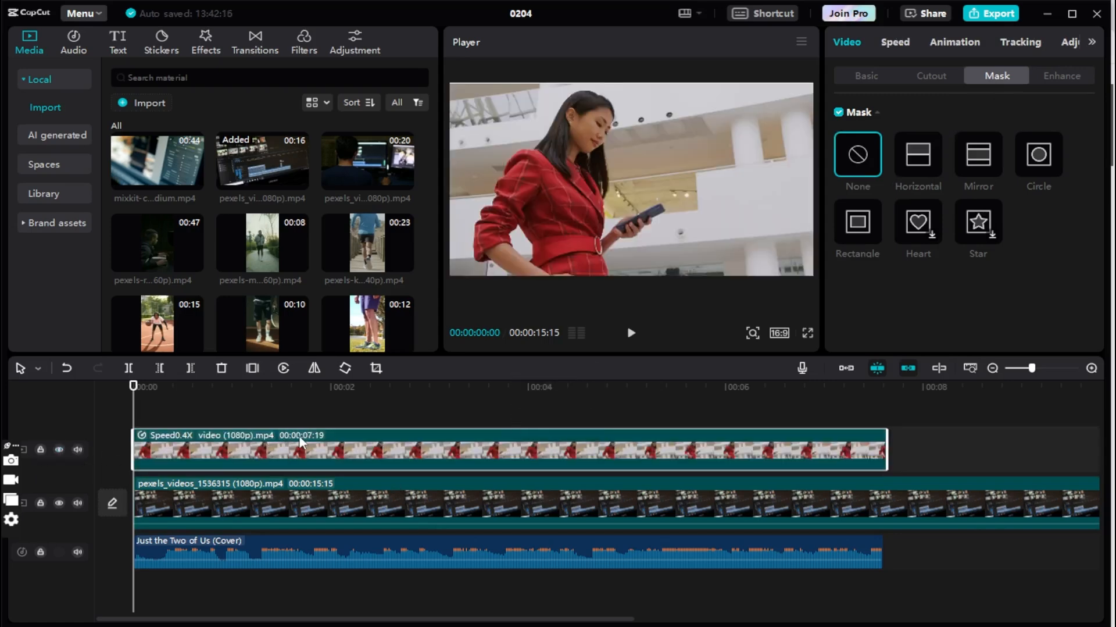
Apply a Horizontal mask to the overlay clip, feather its edge to blend both clips, and preview the result.
left_click(916, 159)
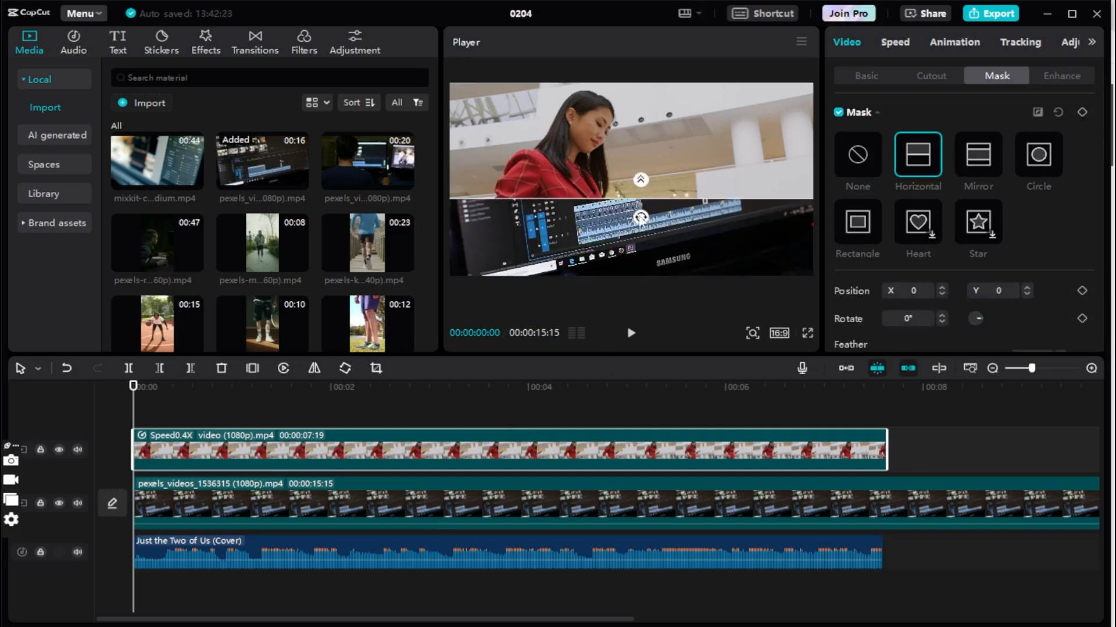
left_click_drag(641, 181, 643, 157)
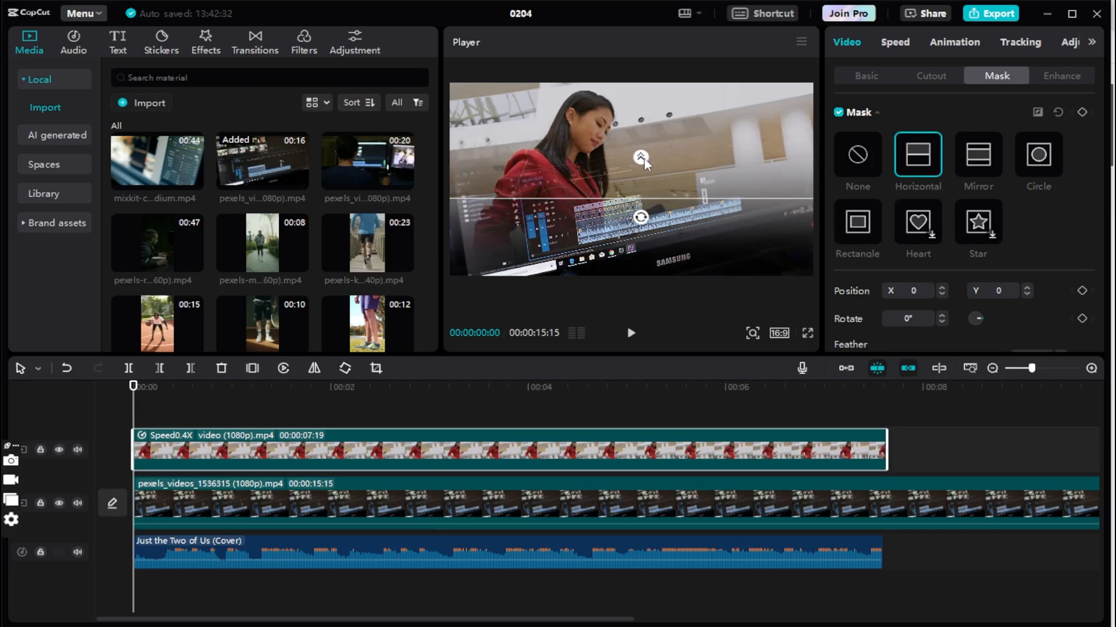
key("space")
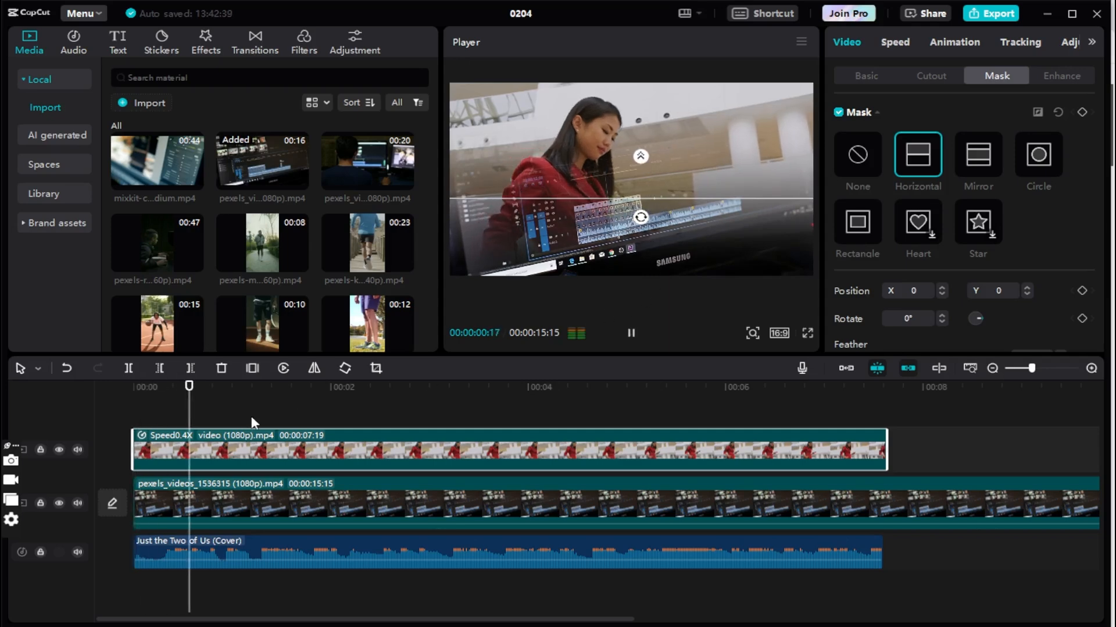
key("space")
Apply a Mirror mask to the overlay clip, move it down to X -43, Y -449, and keyframe its position at 00:00:00:00.
left_click(439, 482)
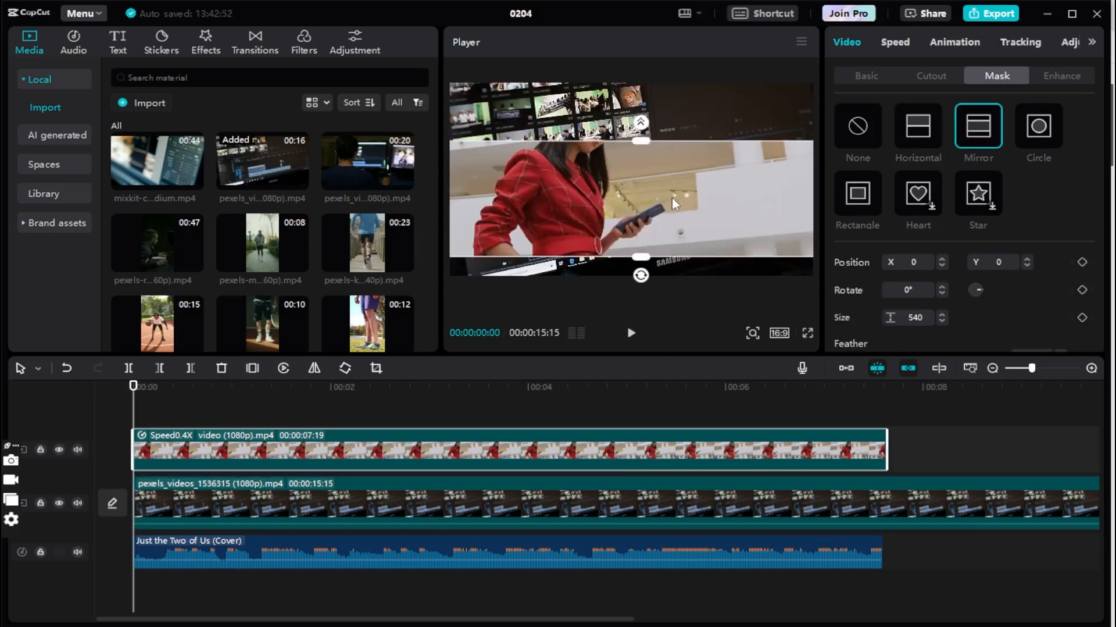
left_click_drag(672, 196, 658, 298)
left_click(1082, 262)
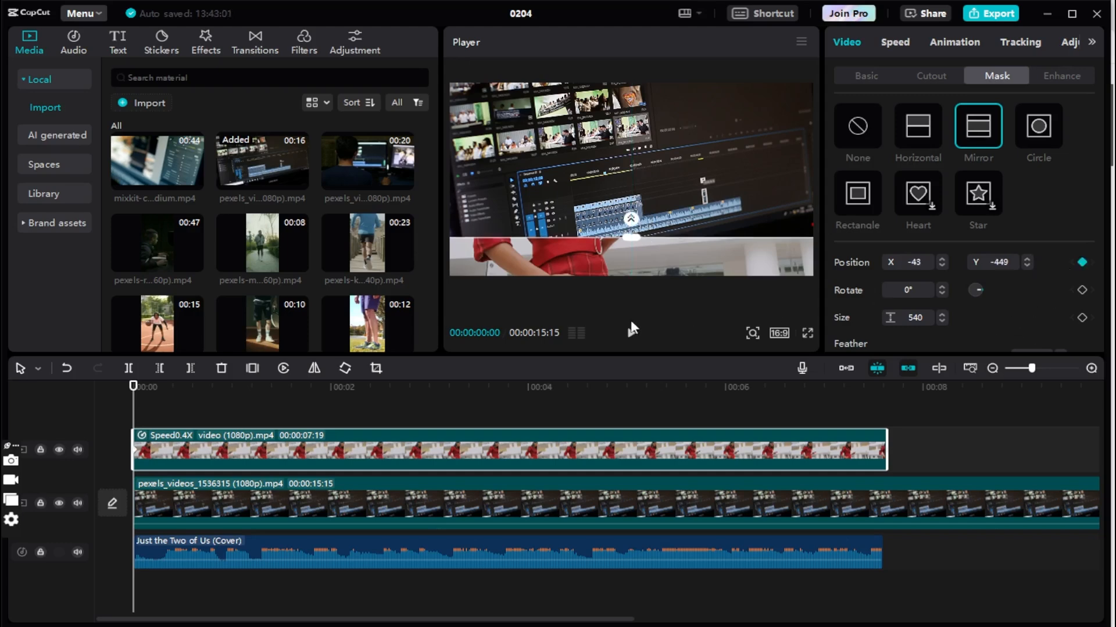
At 00:00:01:02, keyframe the Mirror mask at X -26, Y 91, enlarge its size to 935, and preview the reveal.
left_click_drag(133, 388, 240, 403)
left_click_drag(711, 208, 720, 107)
left_click_drag(643, 205, 636, 280)
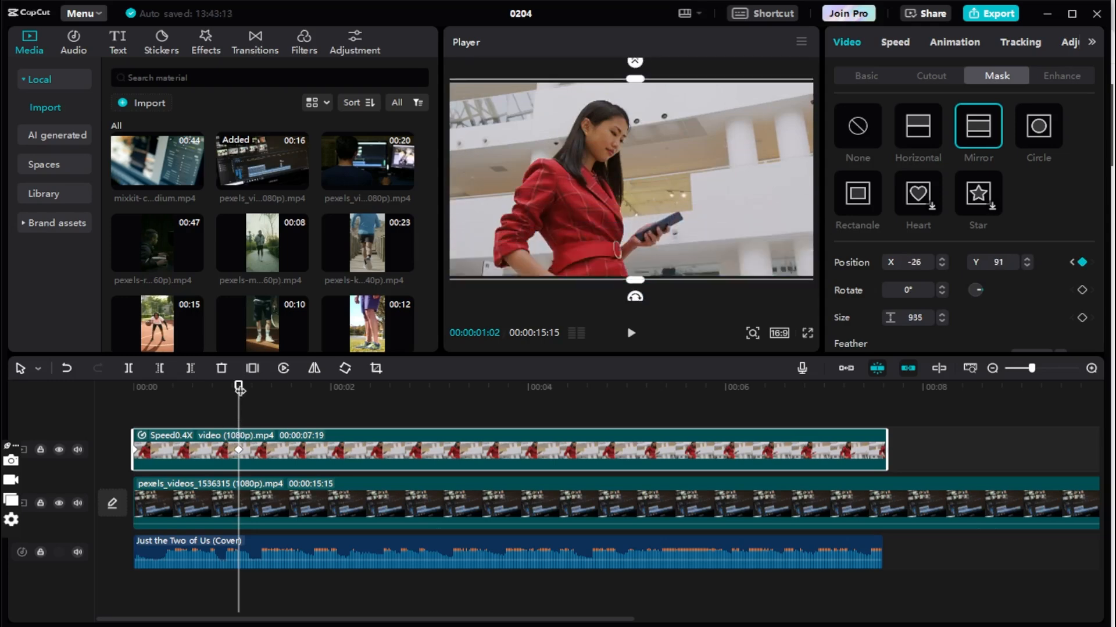
left_click_drag(239, 385, 44, 383)
key("space")
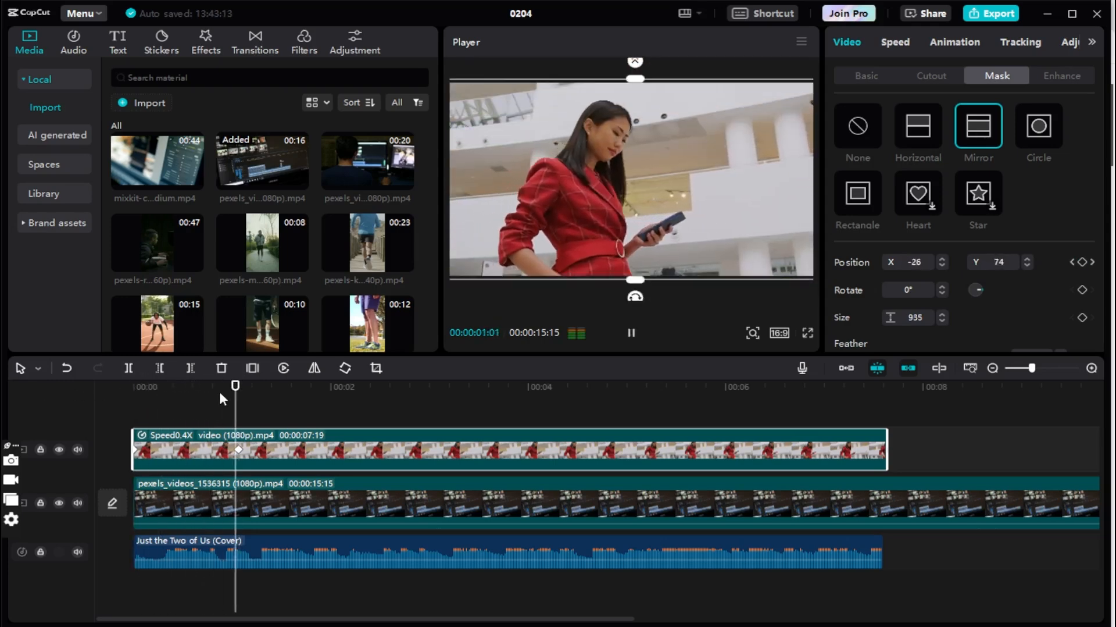
key("space")
left_click_drag(306, 395, 238, 407)
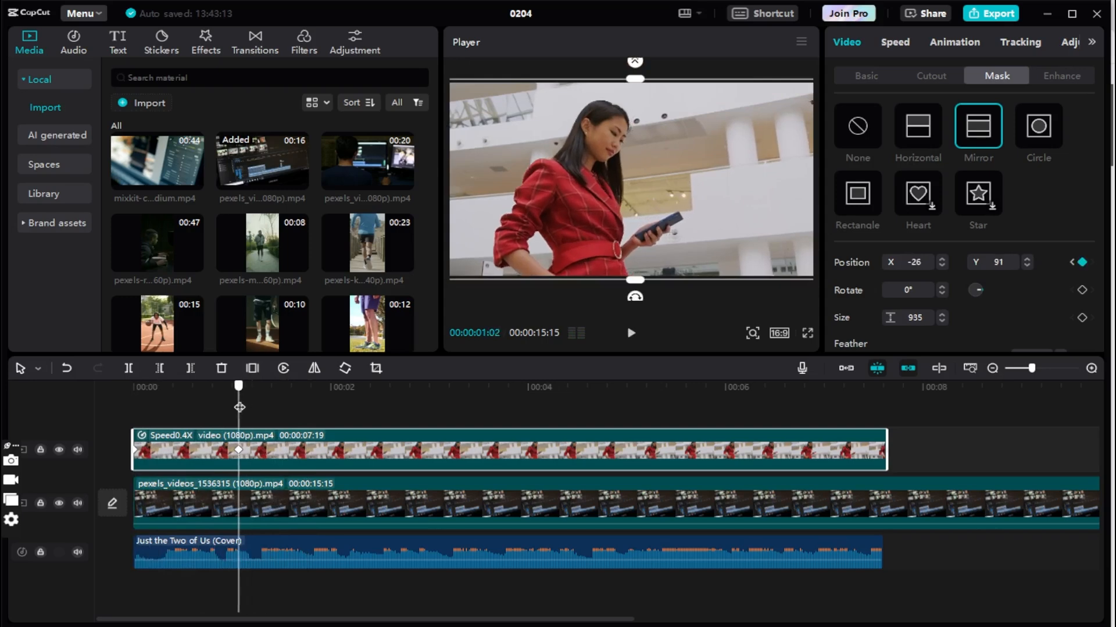
Remove the Mirror mask from the overlay clip and apply a Circle mask instead.
left_click(858, 127)
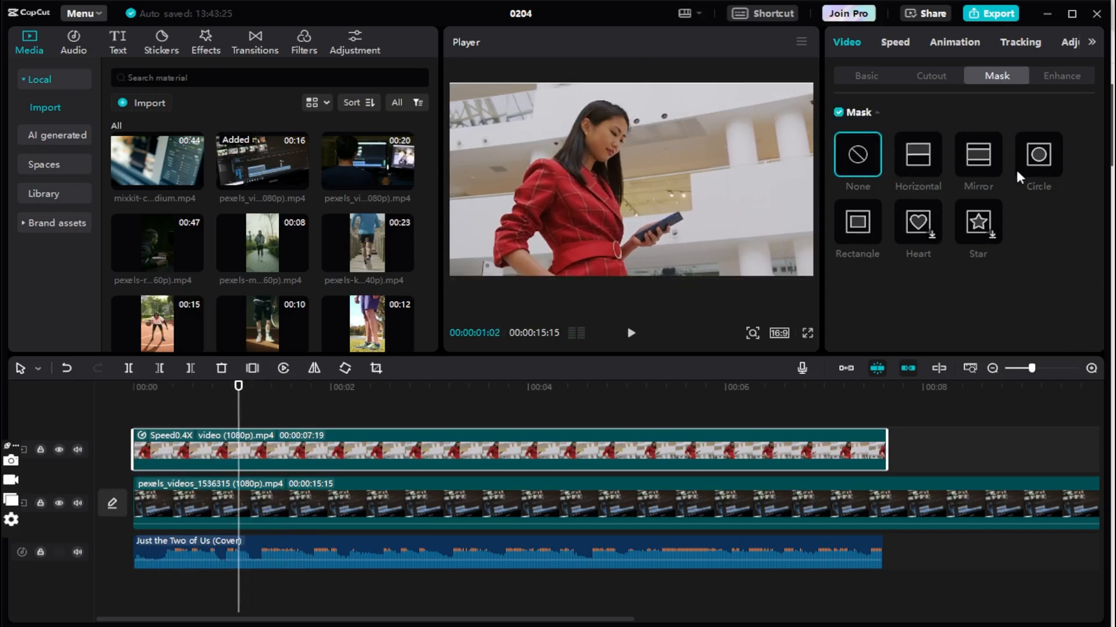
left_click(1039, 156)
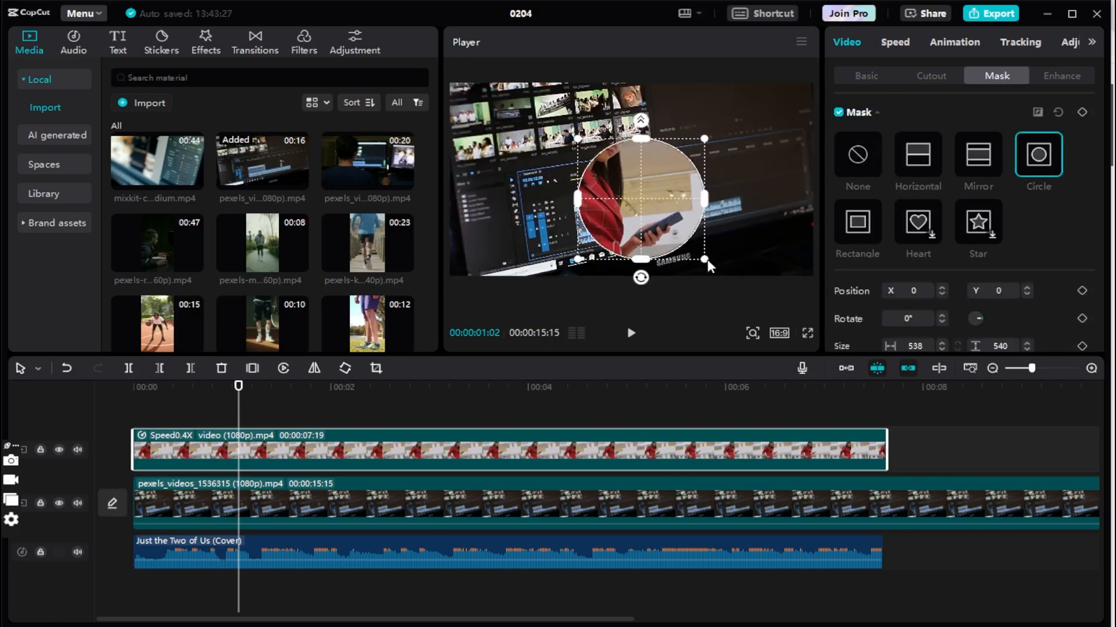
Resize the Circle mask to 592 by 595 and place it over the woman at X -146, Y 111.
left_click_drag(704, 258, 740, 290)
left_click_drag(673, 221, 648, 201)
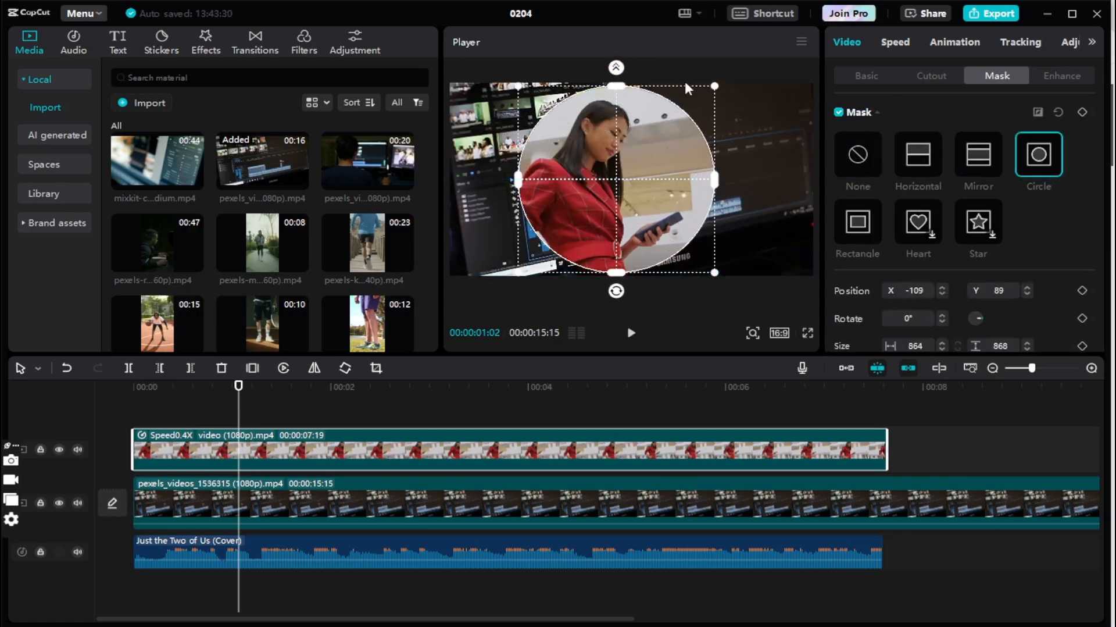
left_click_drag(716, 87, 698, 100)
left_click_drag(632, 156, 622, 138)
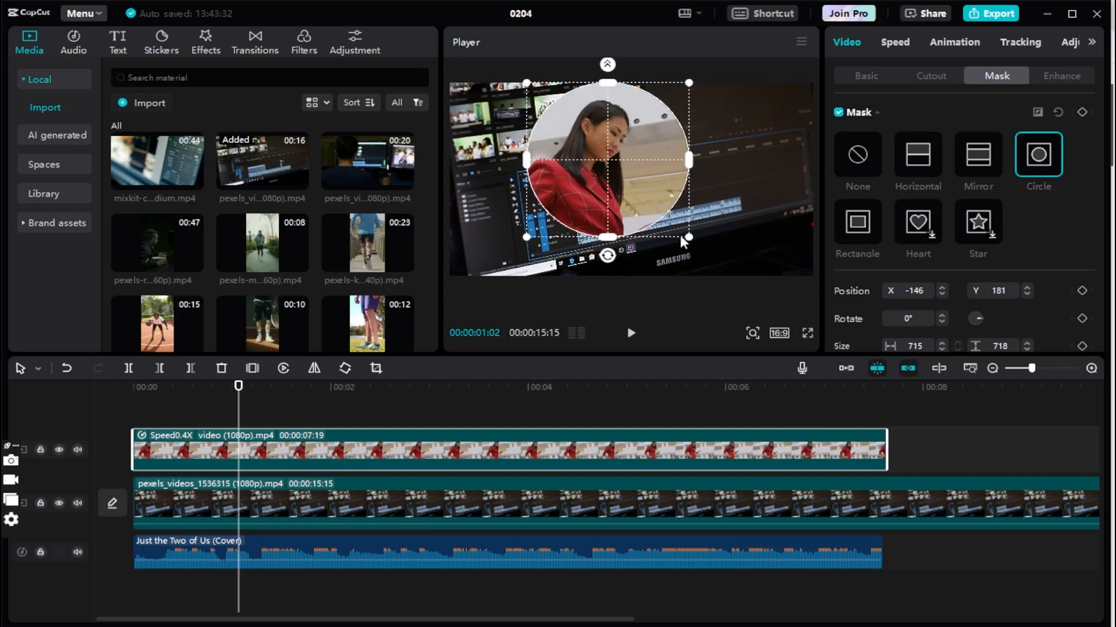
left_click_drag(689, 237, 675, 224)
left_click_drag(639, 184, 640, 180)
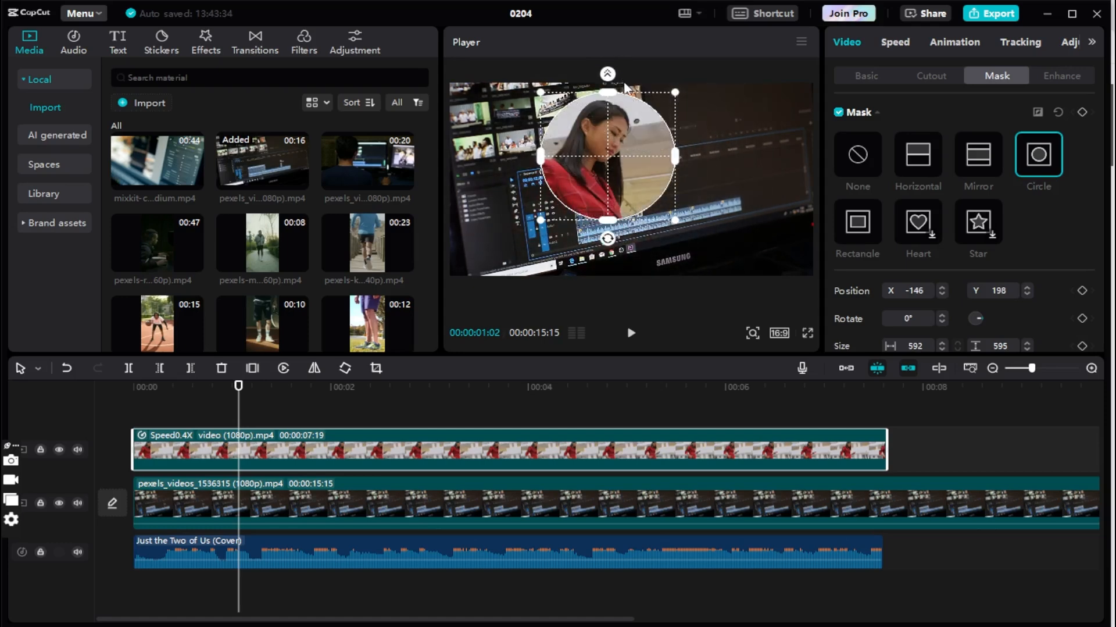
mouse_move(637, 182)
left_mouse_down()
mouse_move(640, 205)
mouse_move(621, 189)
left_mouse_up()
left_click(1080, 476)
Keyframe the Circle mask's size at 00:00:00:00 on the overlay clip.
left_click(87, 386)
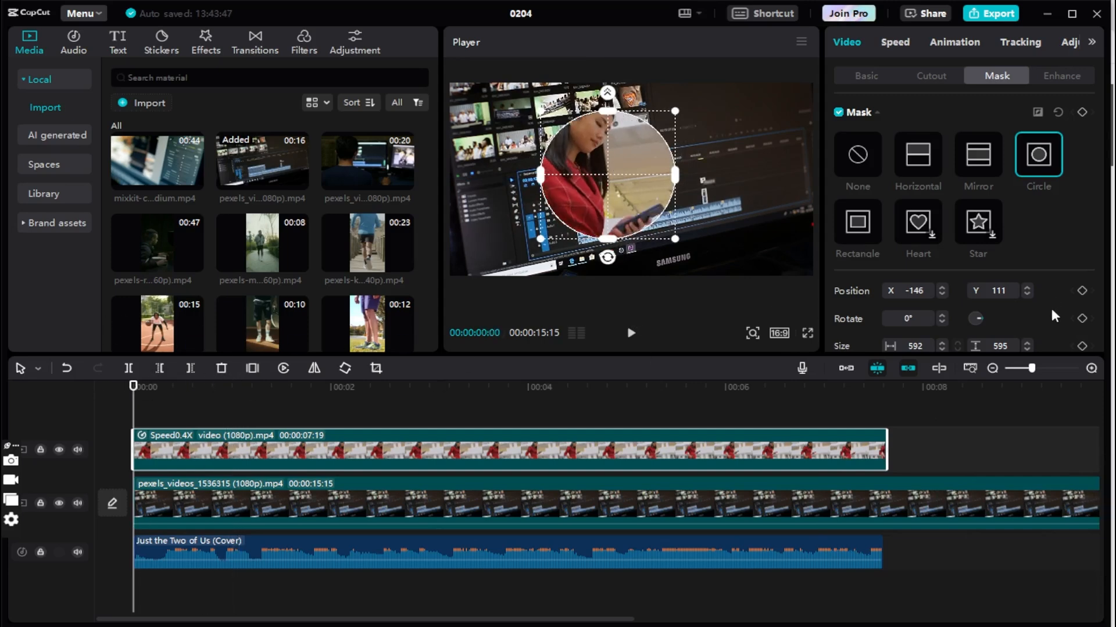
scroll(1048, 308, "down", 2)
left_click(1082, 293)
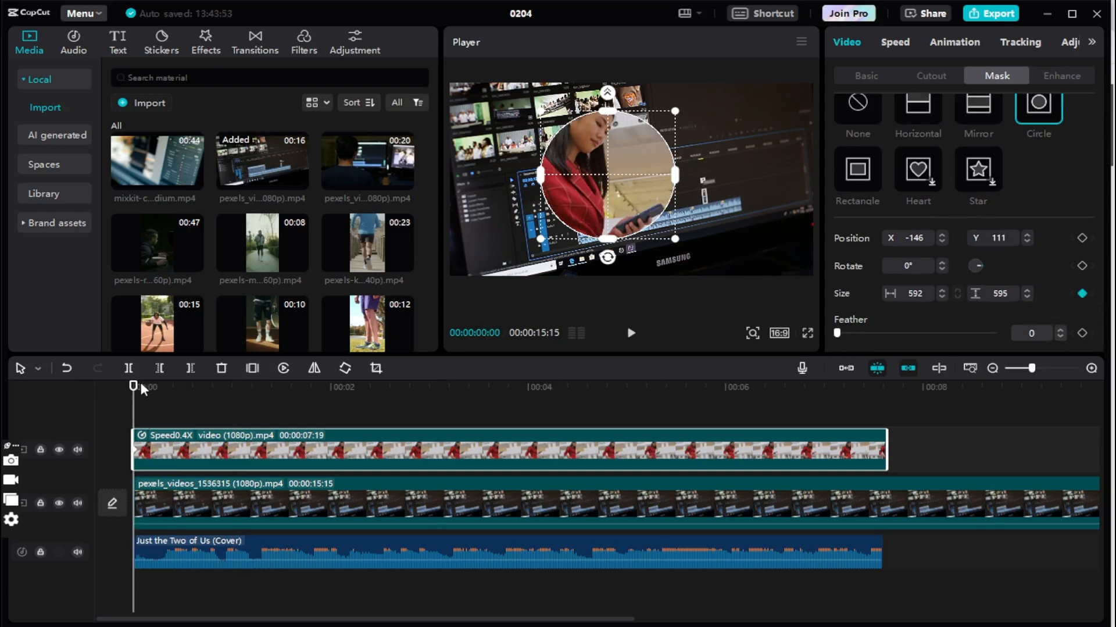
At 00:00:00:28, enlarge the Circle mask to 2150 by 2160 so it covers the whole frame, and preview the reveal.
left_click_drag(134, 391, 227, 406)
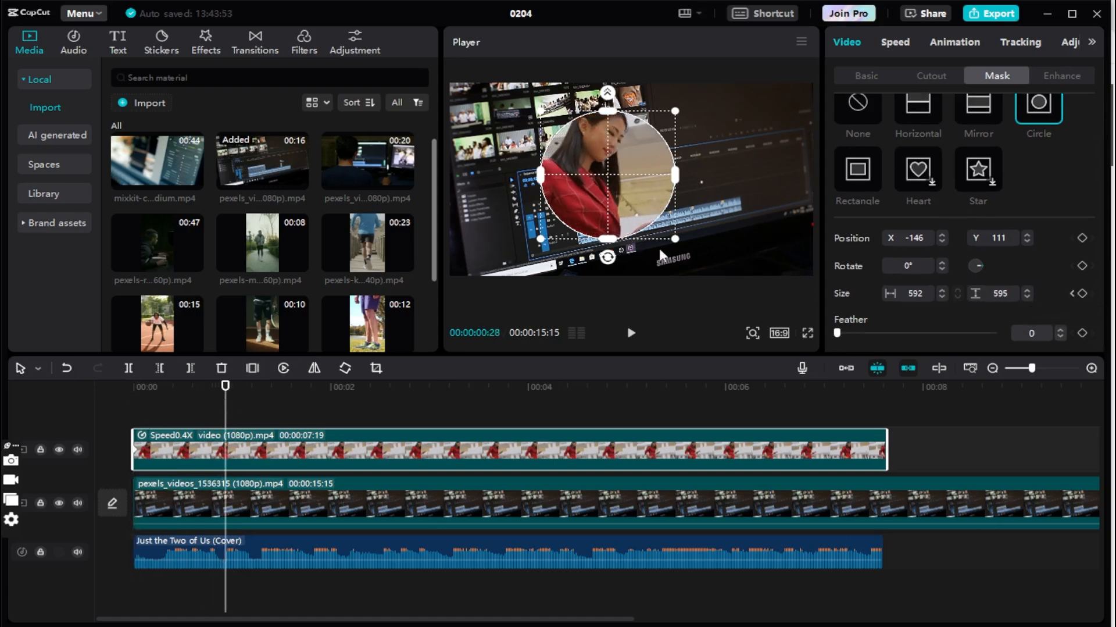
left_click_drag(675, 239, 808, 333)
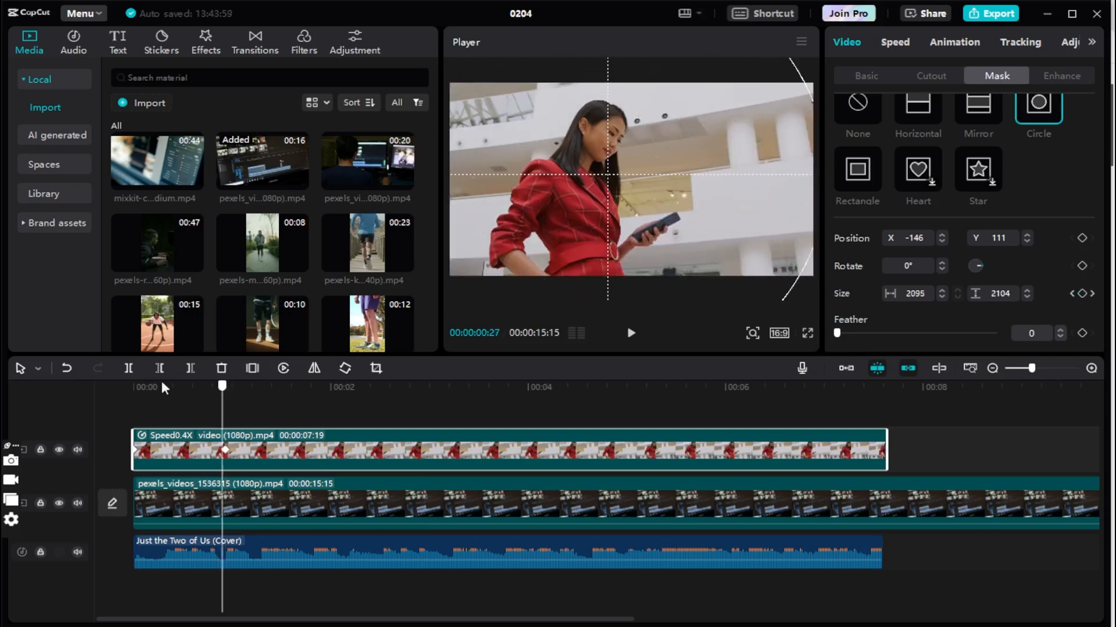
left_click(105, 388)
key("space")
key("space")
left_click(87, 382)
left_click_drag(133, 387, 223, 401)
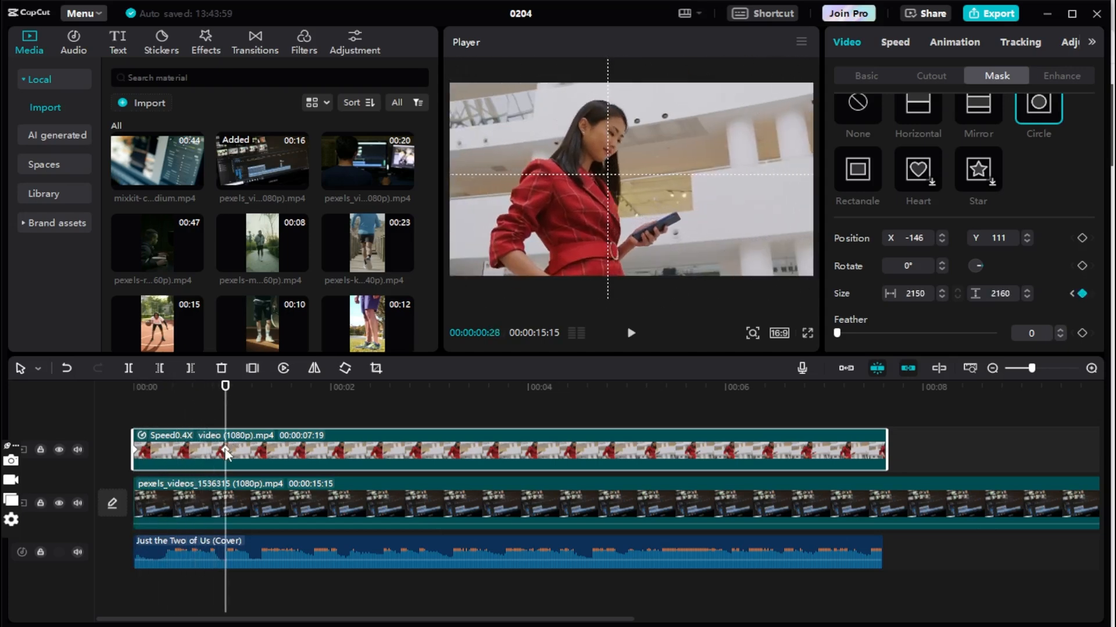
Feather the Circle mask's edge to 7 and preview the softened reveal from the start of the timeline.
left_click_drag(838, 333, 850, 336)
left_click_drag(224, 386, 133, 385)
key("space")
key("space")
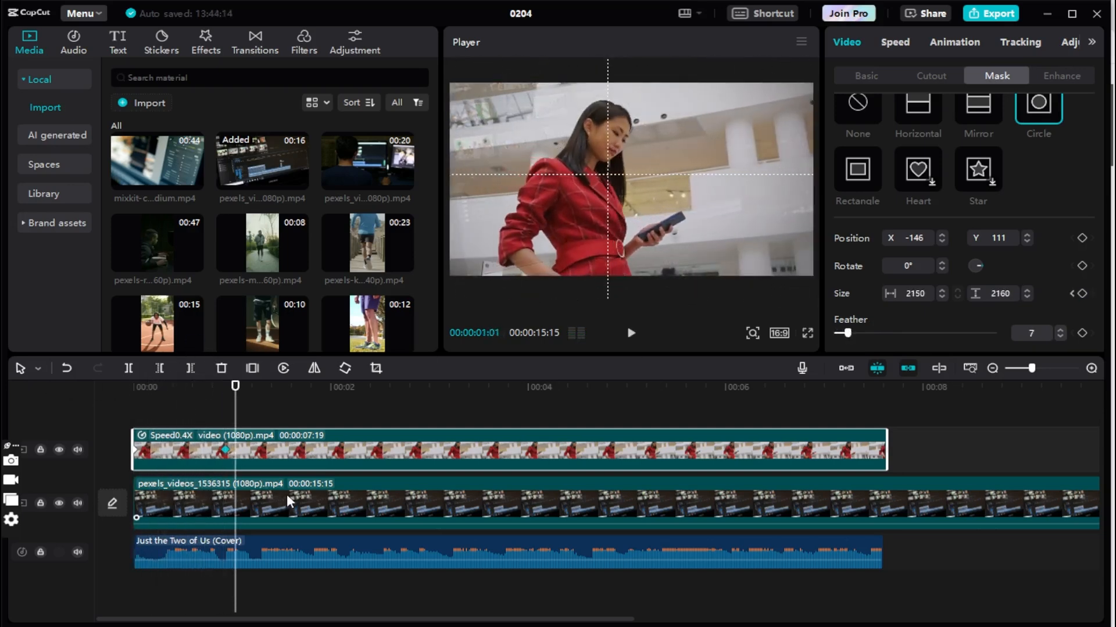
left_click(304, 581)
left_click_drag(298, 385, 133, 385)
key("space")
left_click_drag(296, 385, 48, 378)
key("space")
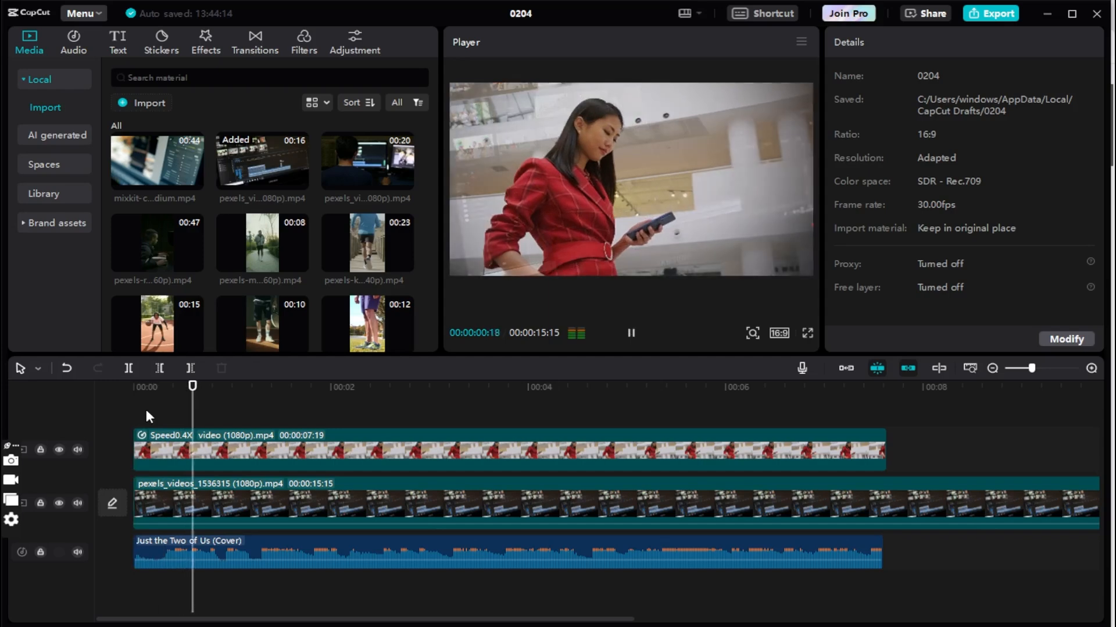
key("space")
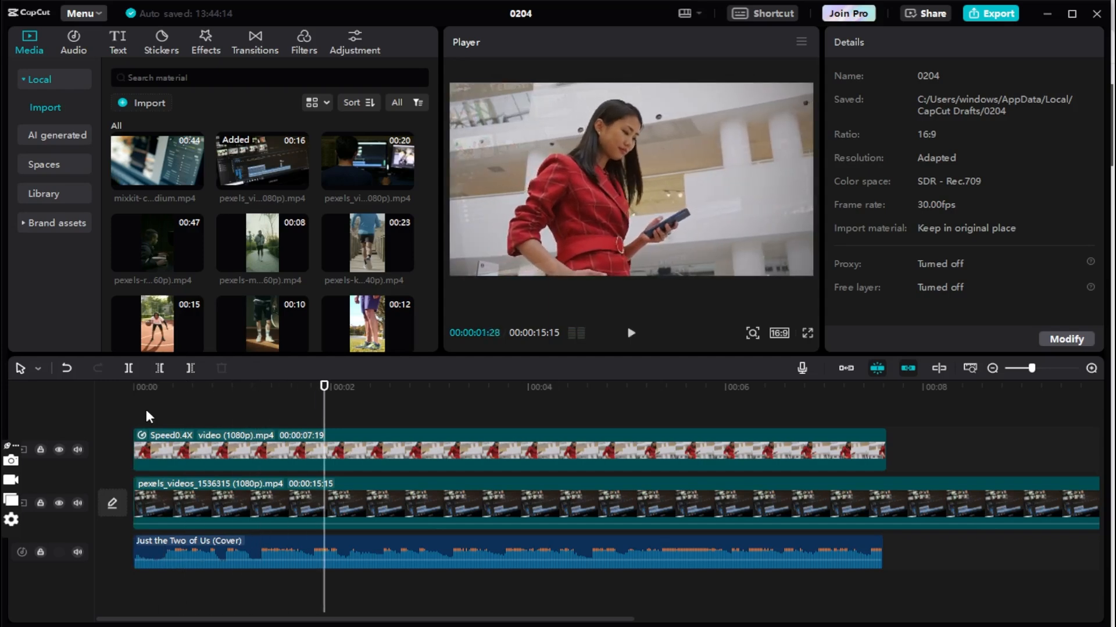
Try a Rectangle mask over the woman's face on the overlay clip, replace it with a Heart mask, and preview.
left_click_drag(327, 384, 86, 400)
left_click(353, 435)
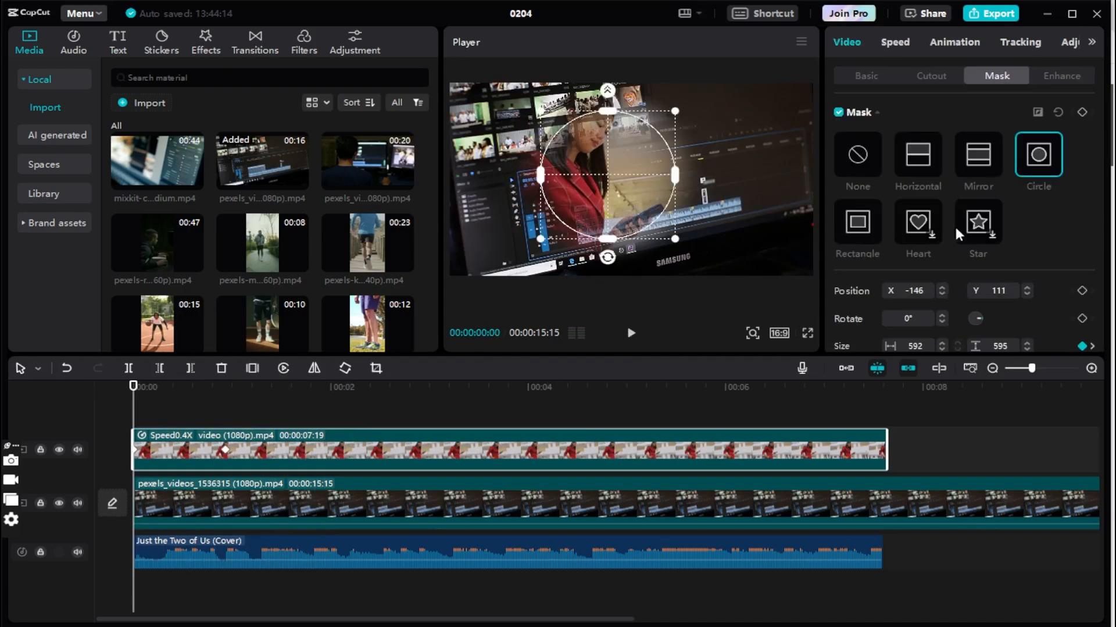
left_click(858, 221)
left_click_drag(697, 215, 602, 120)
left_click(917, 225)
key("space")
key("space")
Switch the overlay clip's mask to Star and place it over the woman's face at X -204, Y 283.
left_click(978, 222)
left_click_drag(650, 202, 605, 135)
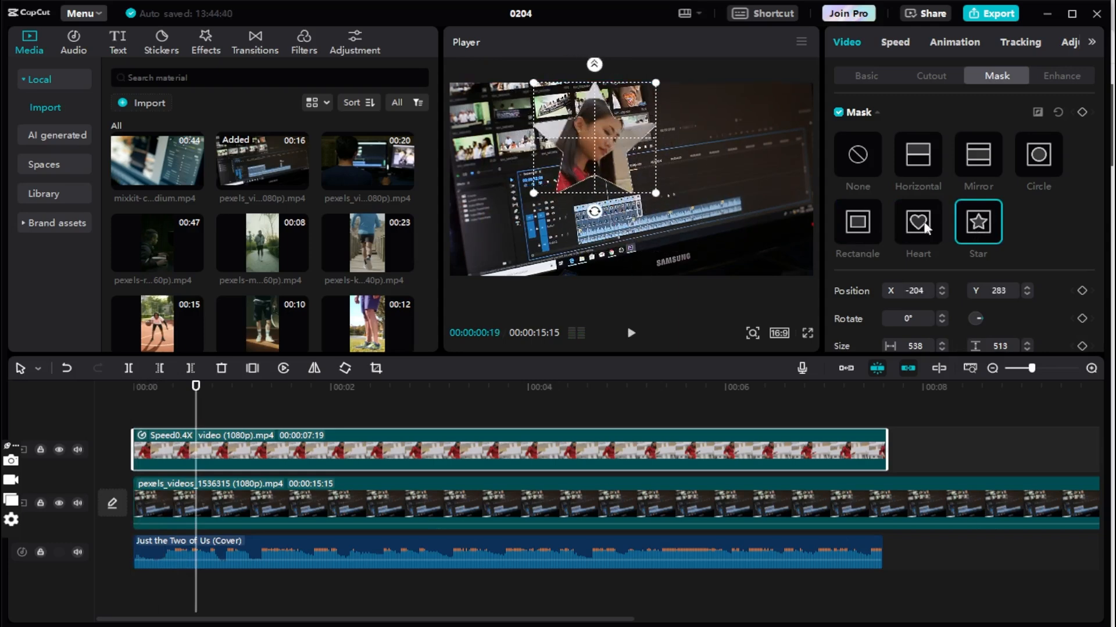
scroll(983, 192, "down", 2)
scroll(955, 211, "up", 2)
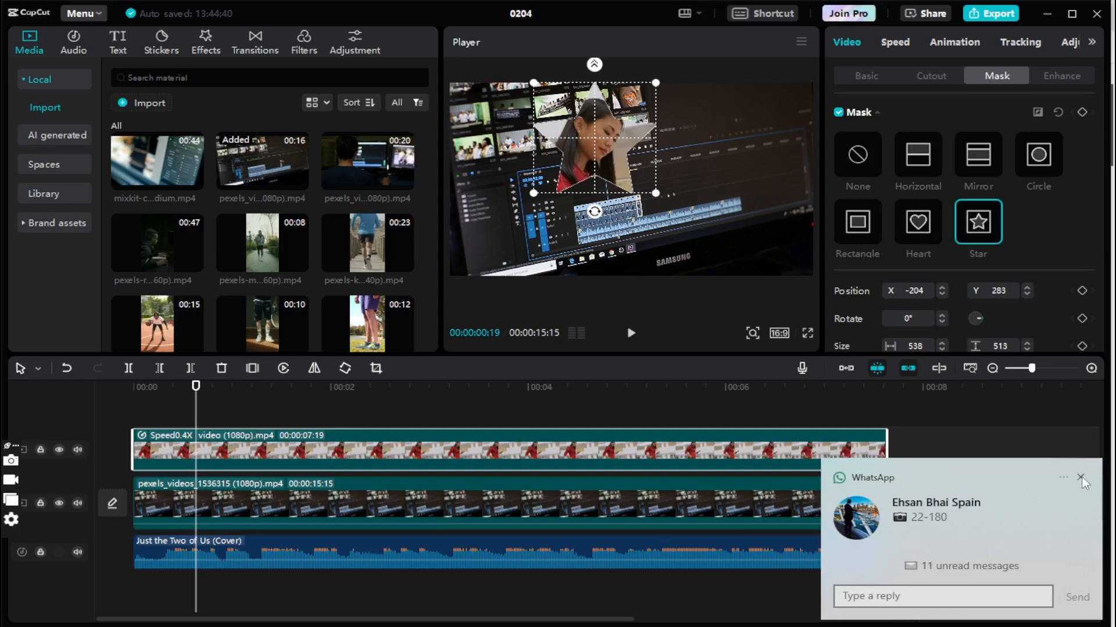
left_click(1081, 478)
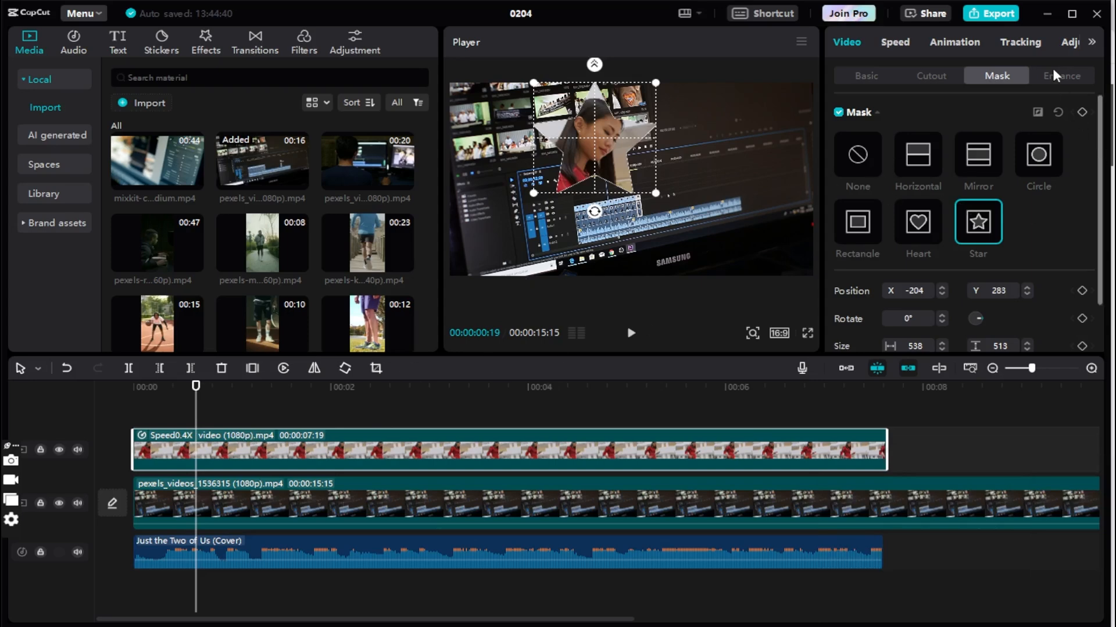
Return the playhead to 00:00:00:00 and remove the Star mask from the overlay clip.
left_click(1082, 74)
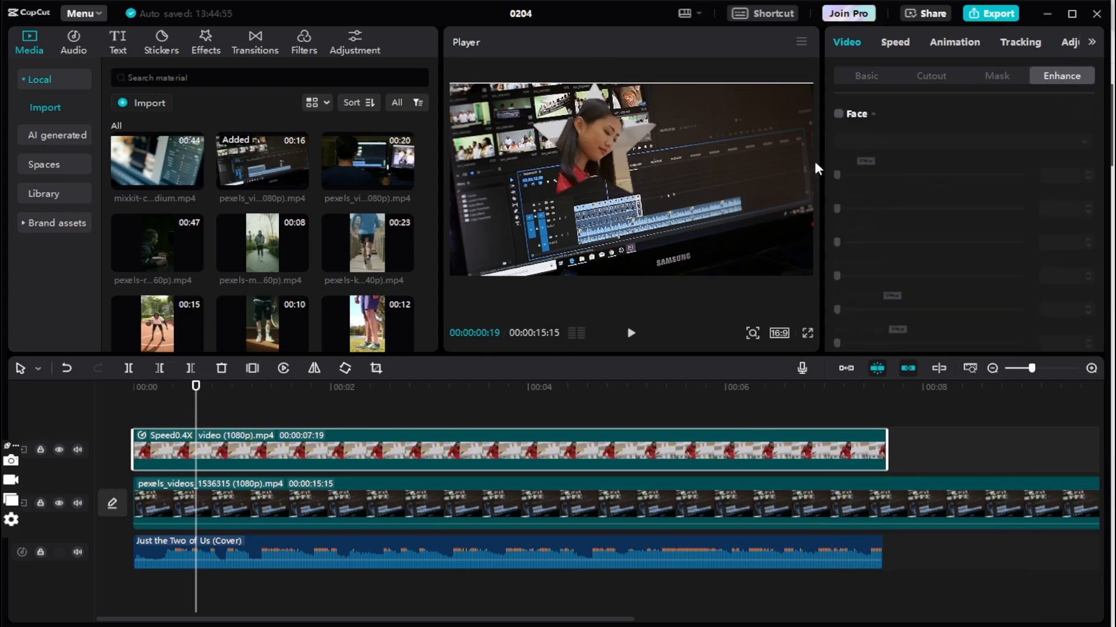
left_click_drag(197, 387, 98, 389)
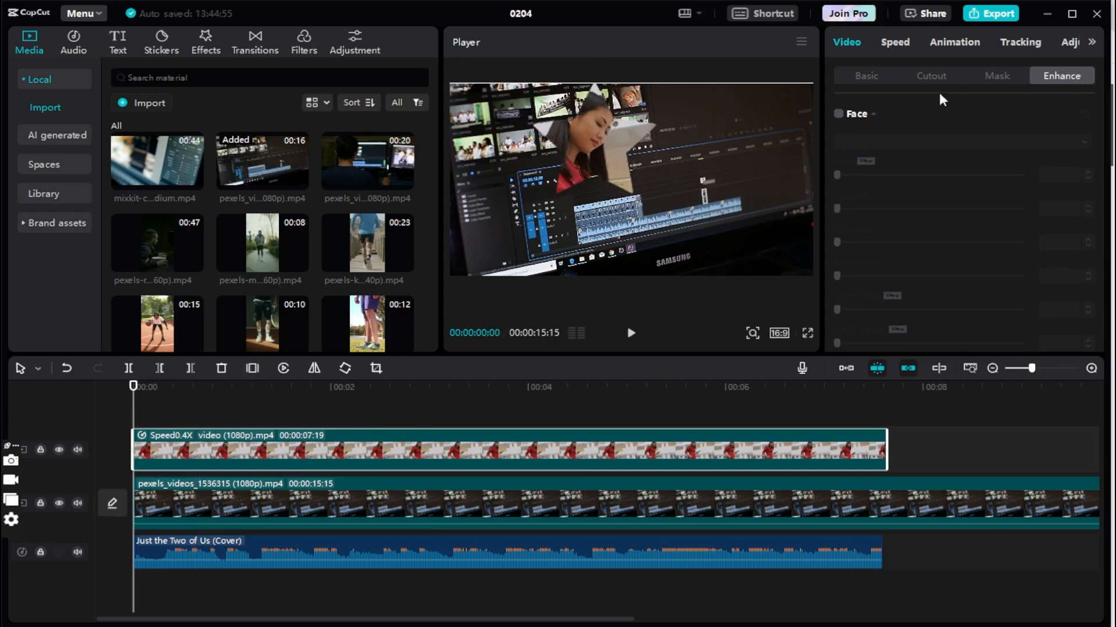
left_click(988, 75)
left_click(854, 152)
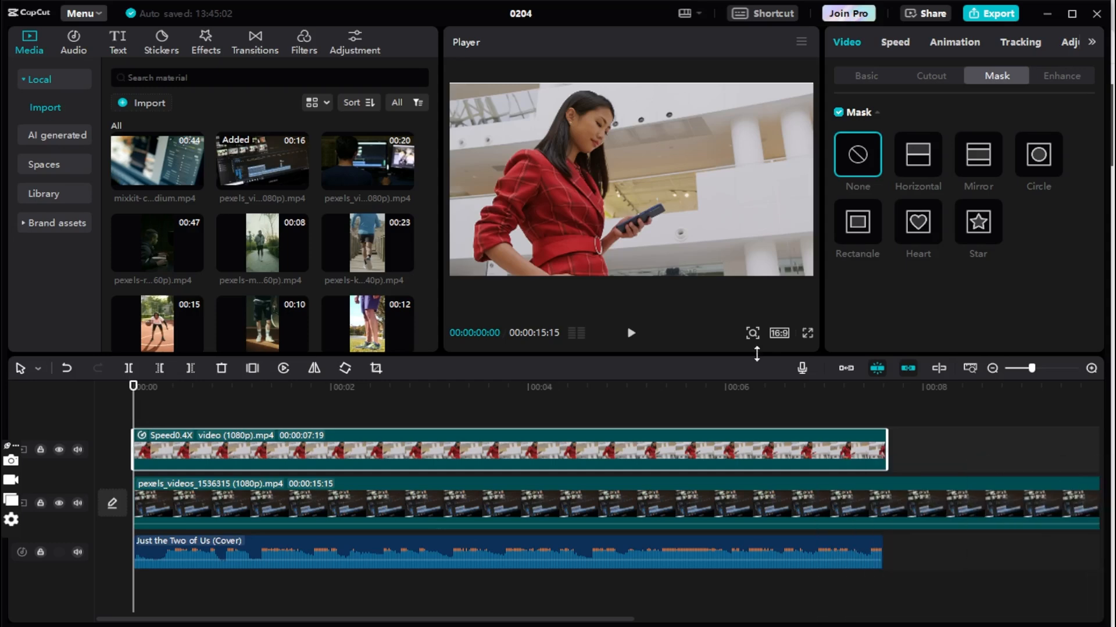
Enable Face retouching in the overlay clip's Enhance options.
left_click(757, 329)
left_click_drag(725, 357, 751, 361)
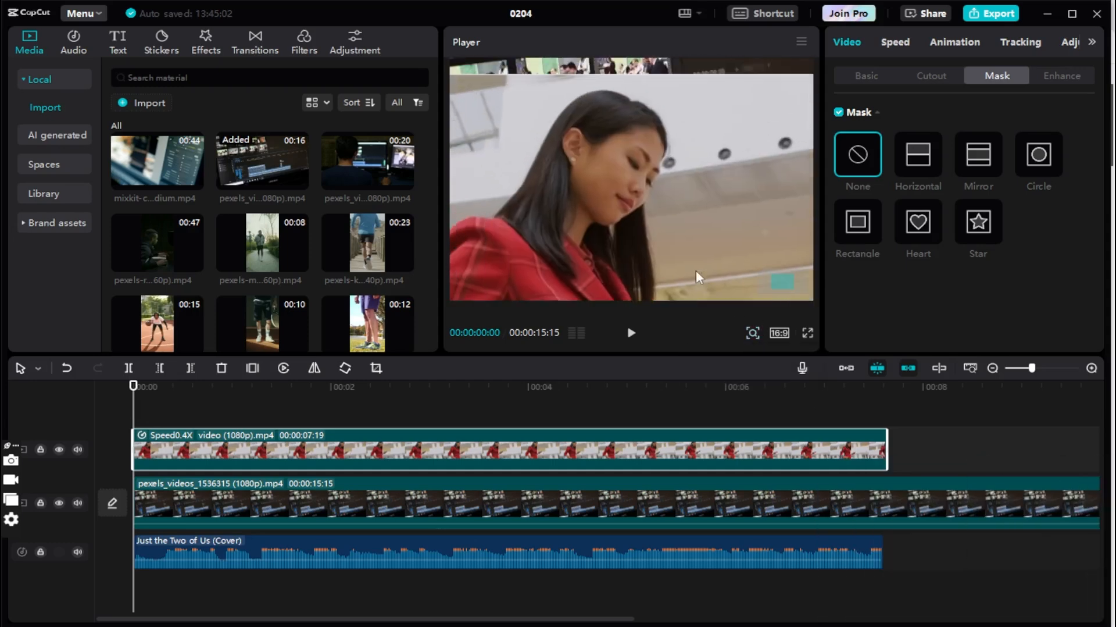
left_click_drag(622, 176, 660, 155)
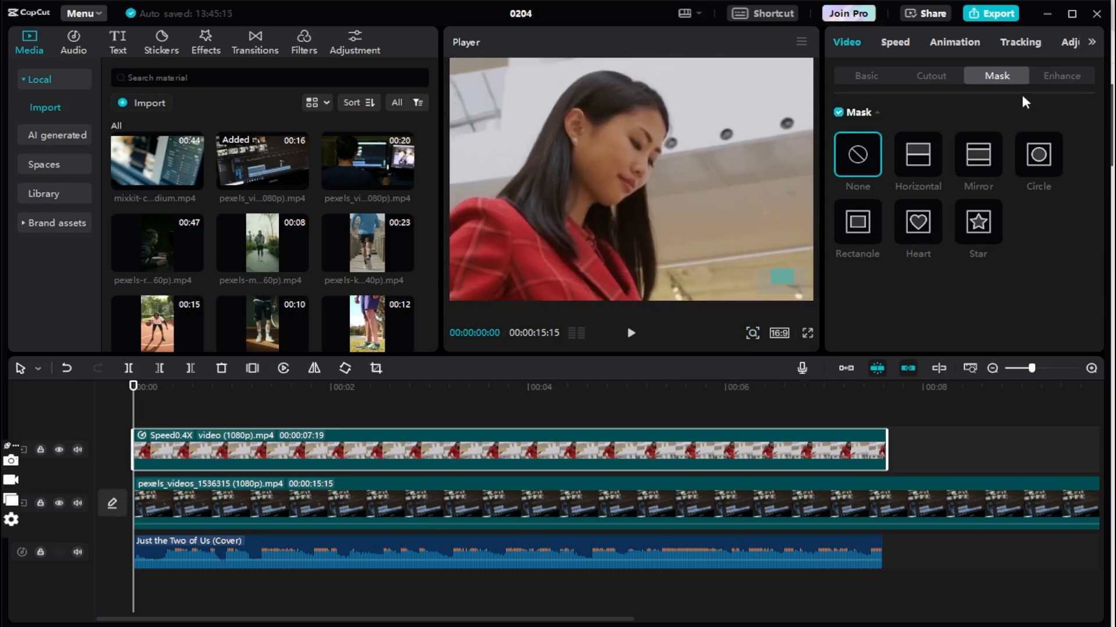
left_click(1058, 74)
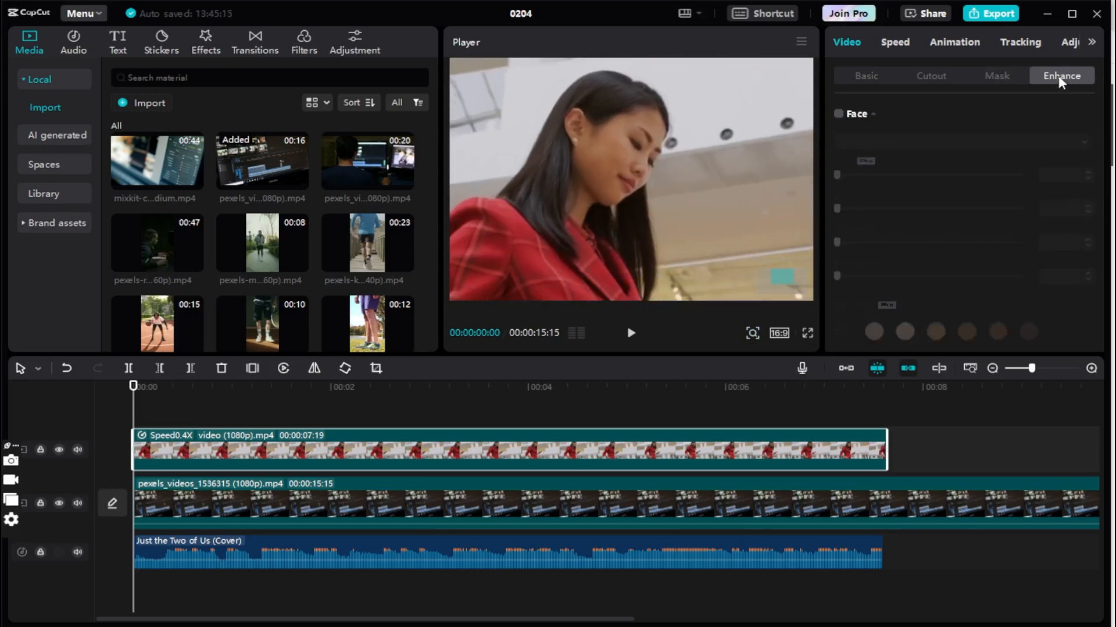
left_click(839, 115)
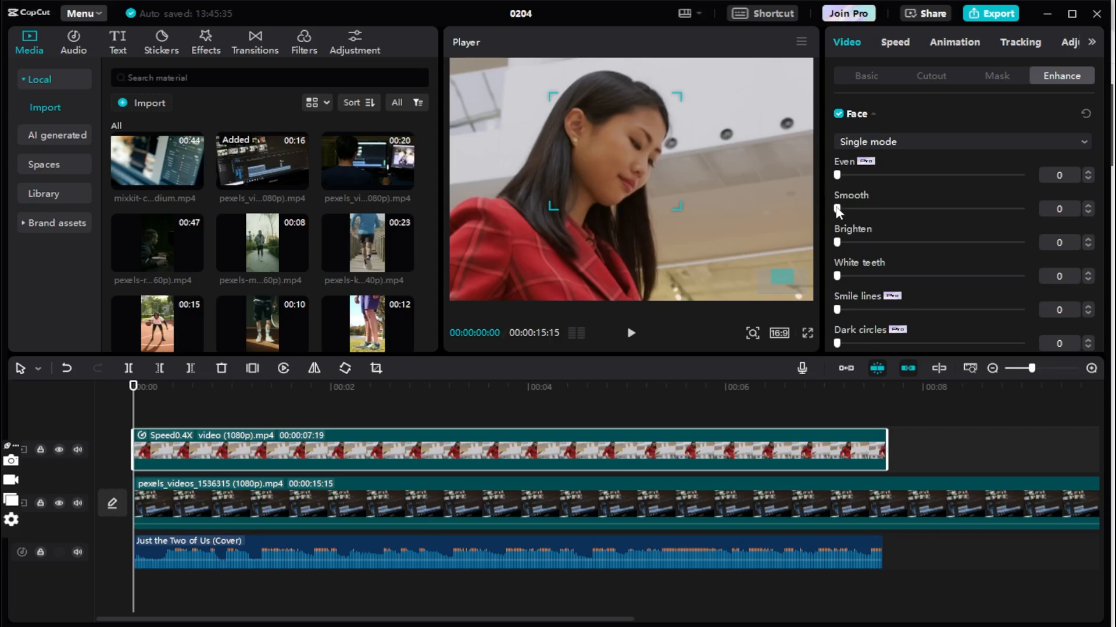
Set the face retouching on the overlay clip to Smooth 38 and Brighten 70.
left_click_drag(838, 210, 862, 210)
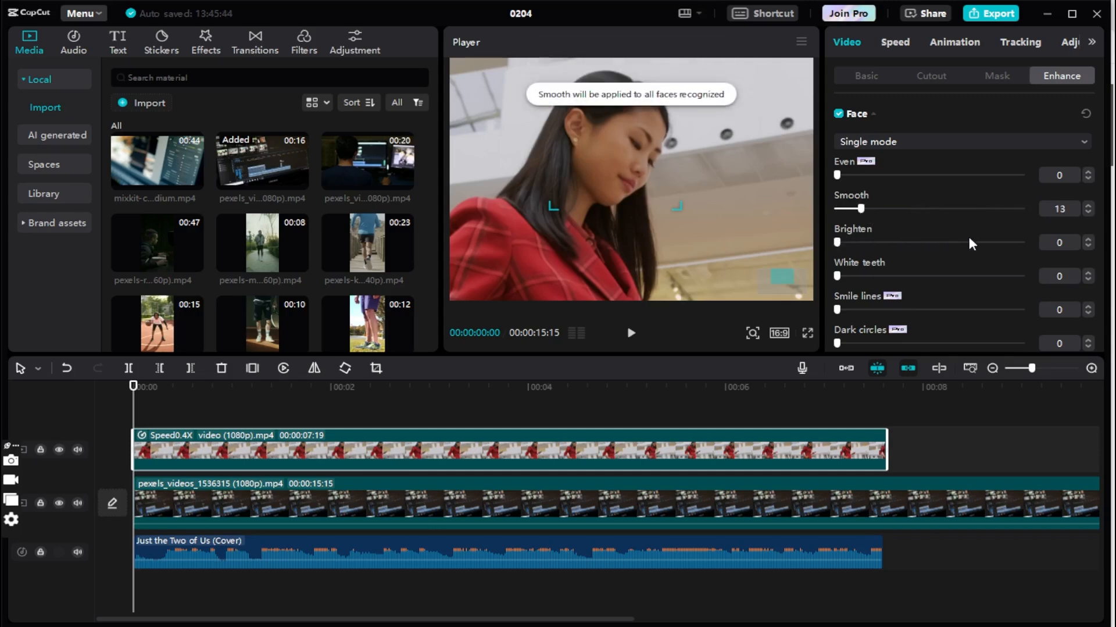
mouse_move(838, 242)
left_mouse_down()
mouse_move(1070, 243)
mouse_move(859, 243)
left_mouse_up()
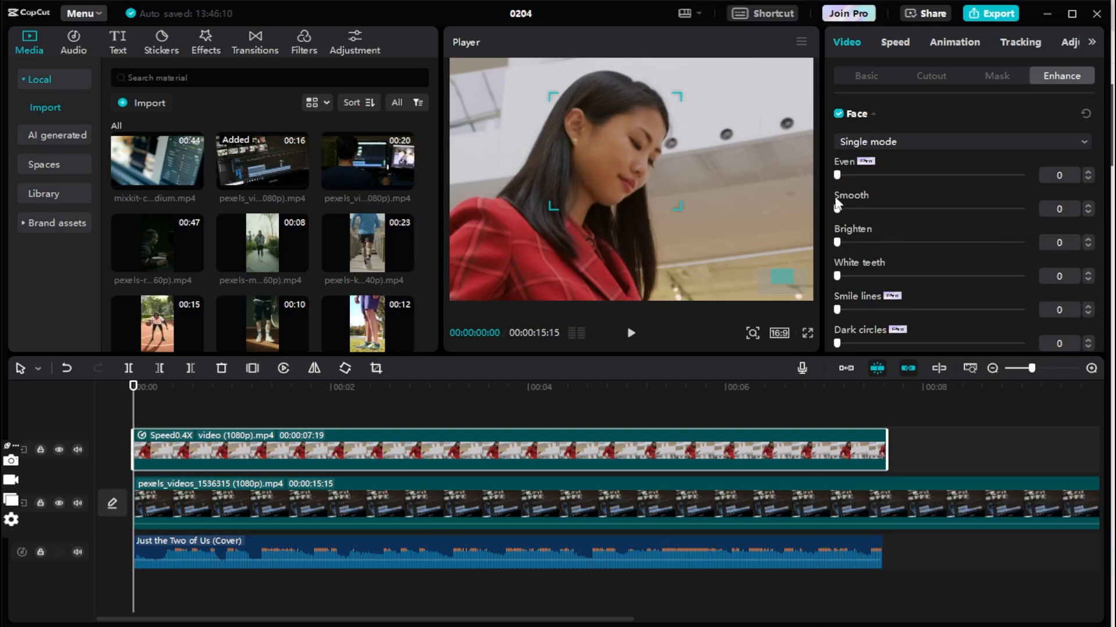
left_click_drag(839, 210, 902, 209)
left_click_drag(973, 212, 910, 216)
left_click_drag(845, 243, 967, 243)
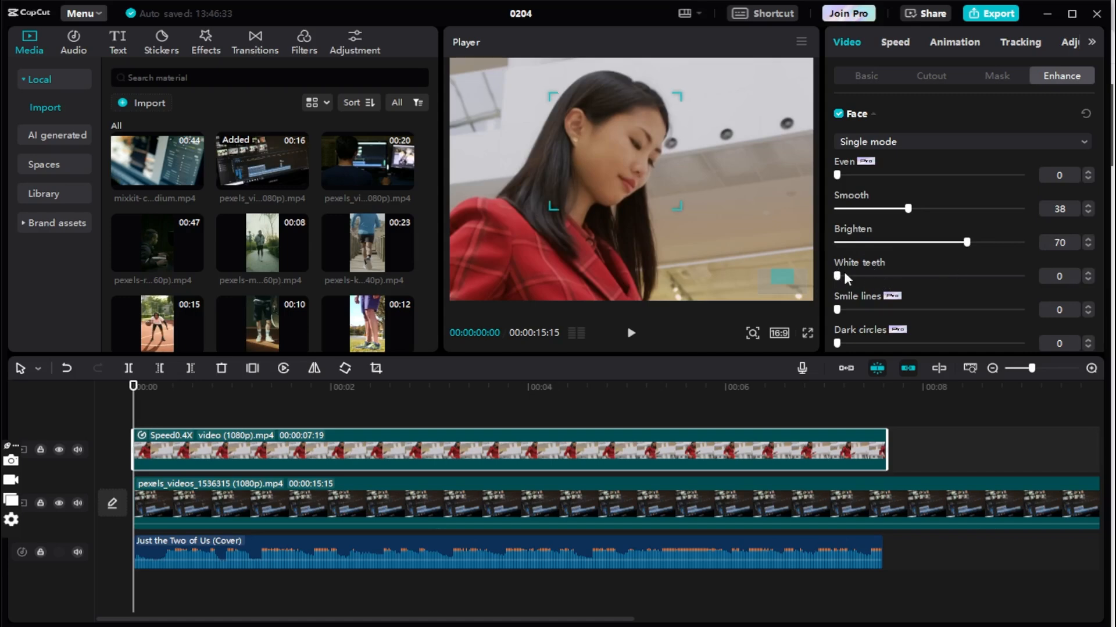
Enable Facial beauty on the overlay clip and collapse its settings.
scroll(919, 273, "down", 2)
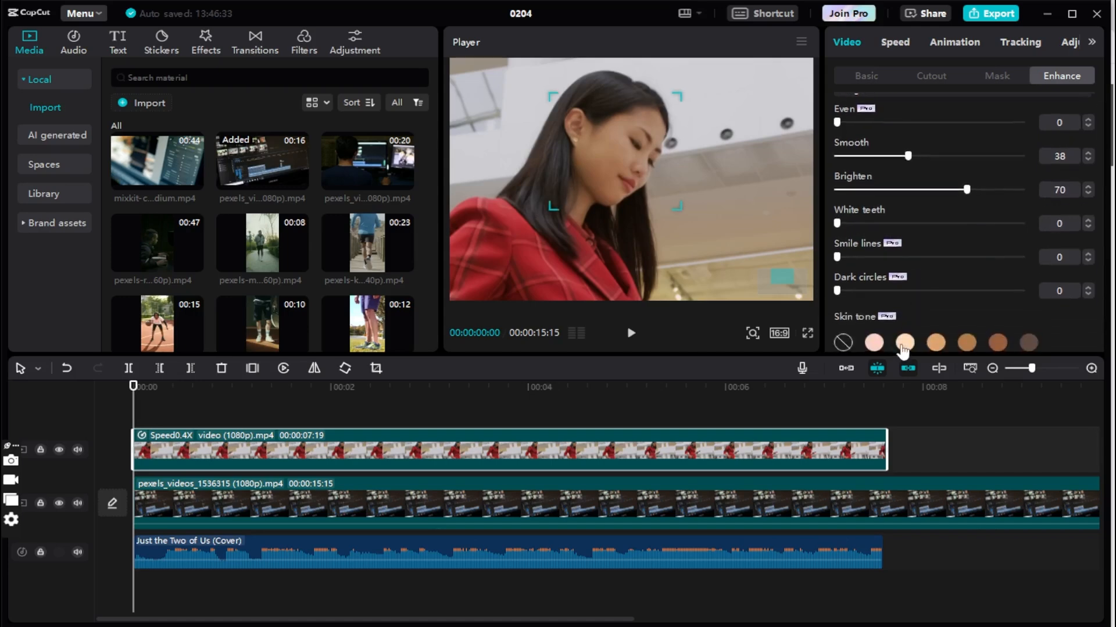
scroll(909, 316, "down", 4)
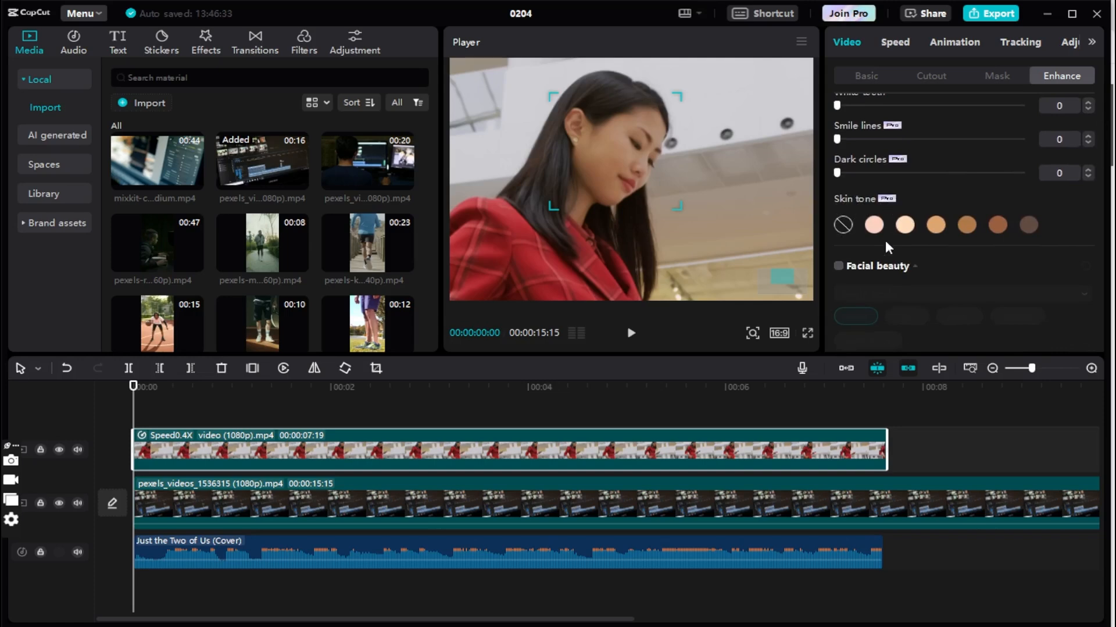
scroll(883, 233, "down", 2)
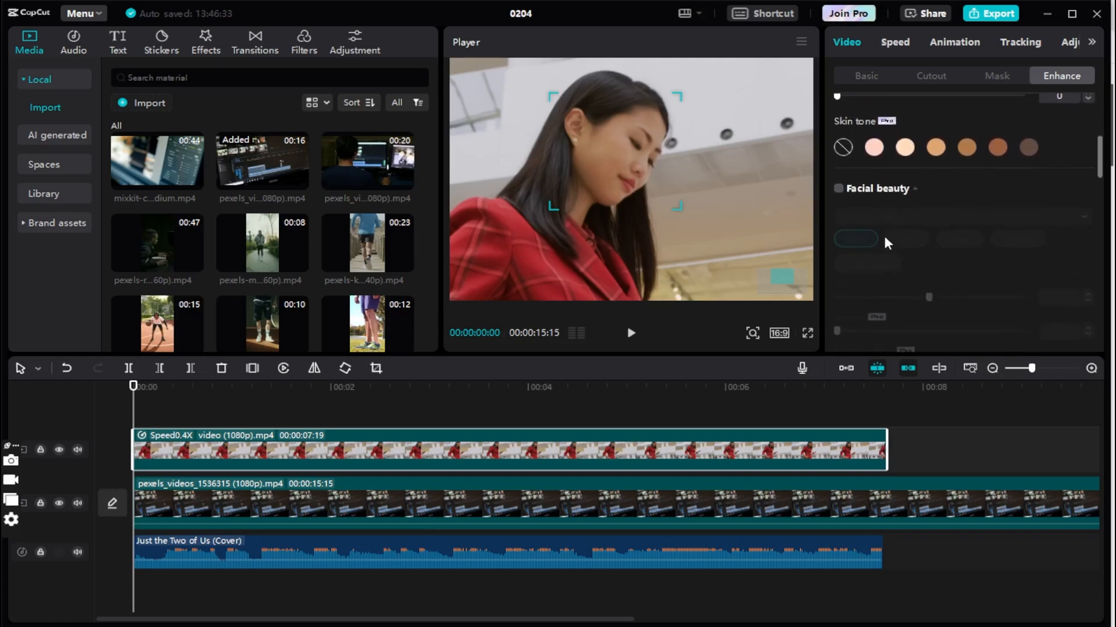
left_click(838, 188)
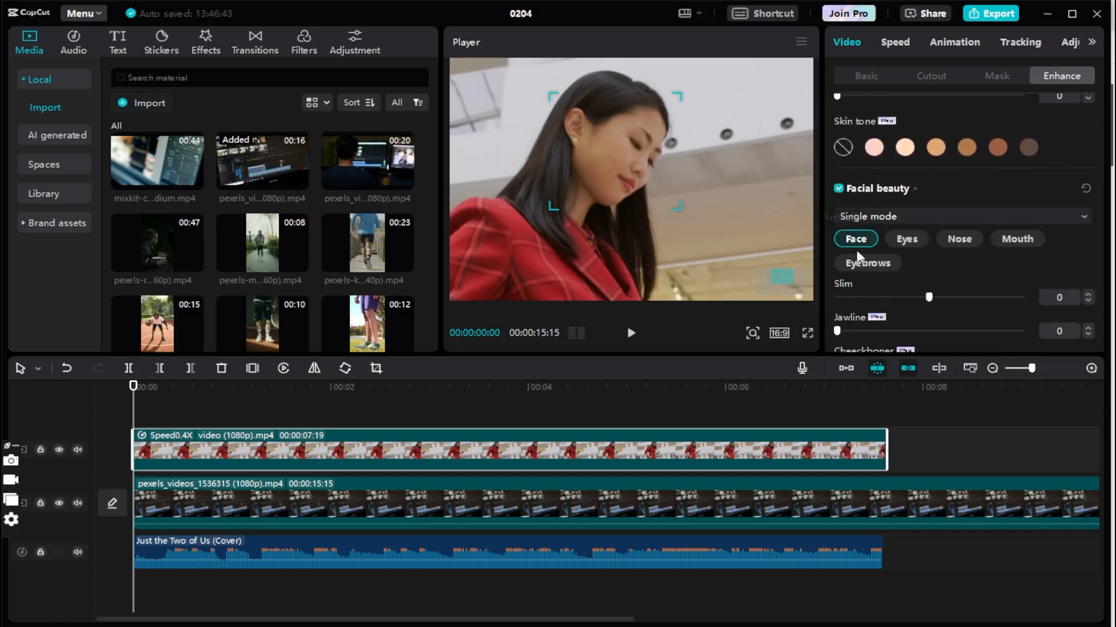
left_click(901, 214)
left_click(866, 195)
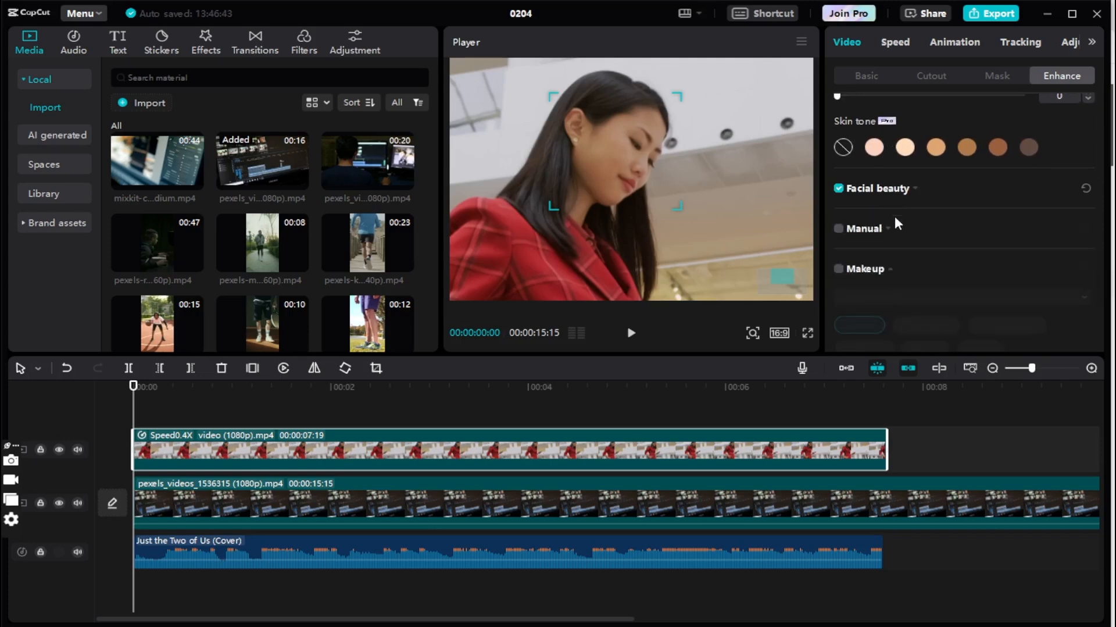
Enable Manual retouching on the overlay clip, set its brush size to 9, and look through the remaining enhancement options.
left_click(839, 229)
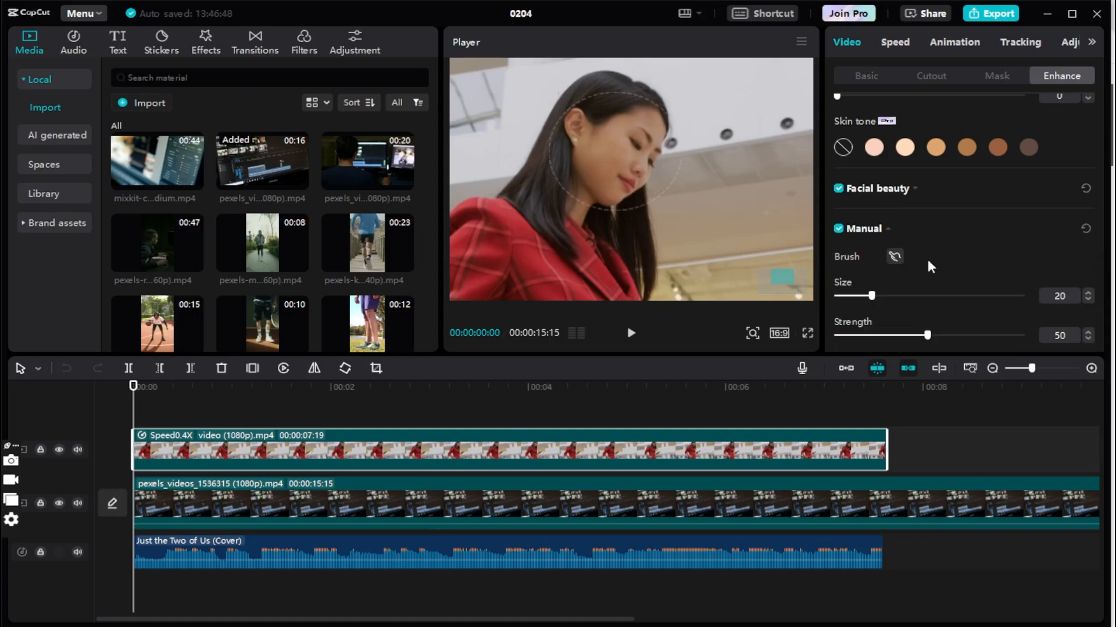
scroll(928, 260, "down", 1)
mouse_move(873, 243)
left_mouse_down()
mouse_move(1072, 239)
mouse_move(847, 257)
left_mouse_up()
mouse_move(928, 282)
left_mouse_down()
mouse_move(916, 278)
mouse_move(1005, 281)
mouse_move(931, 283)
left_mouse_up()
scroll(890, 264, "down", 5)
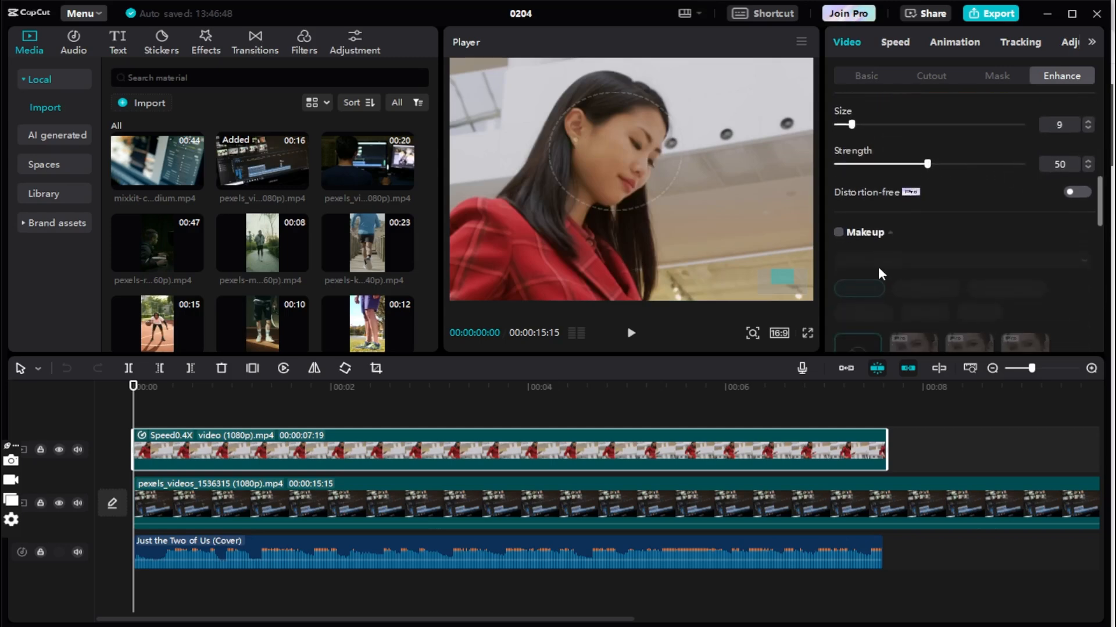
scroll(884, 273, "down", 10)
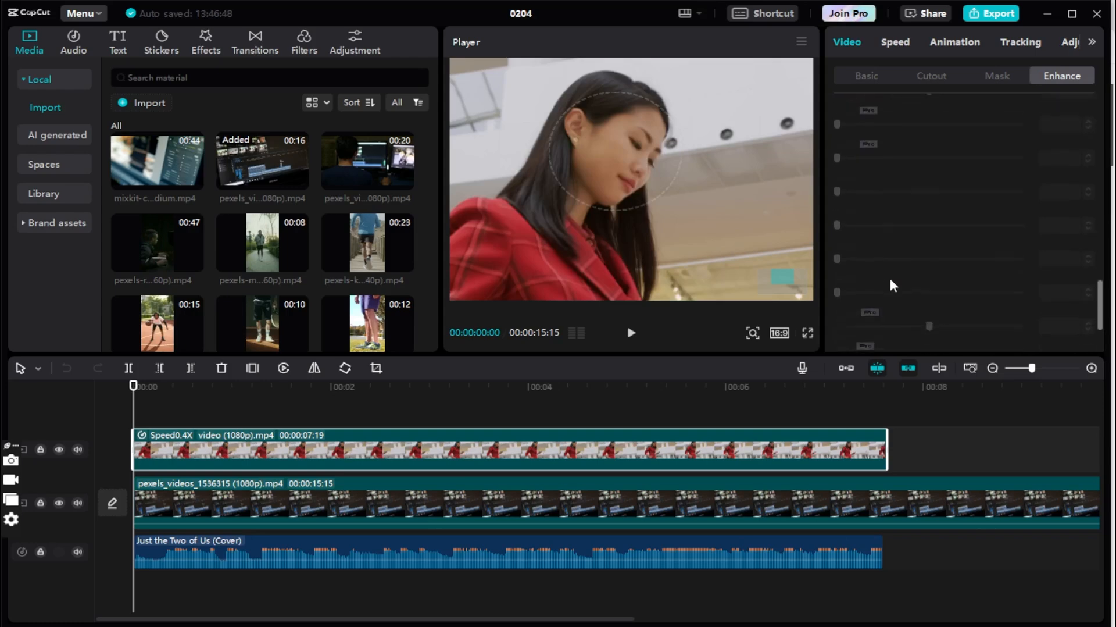
scroll(886, 280, "down", 2)
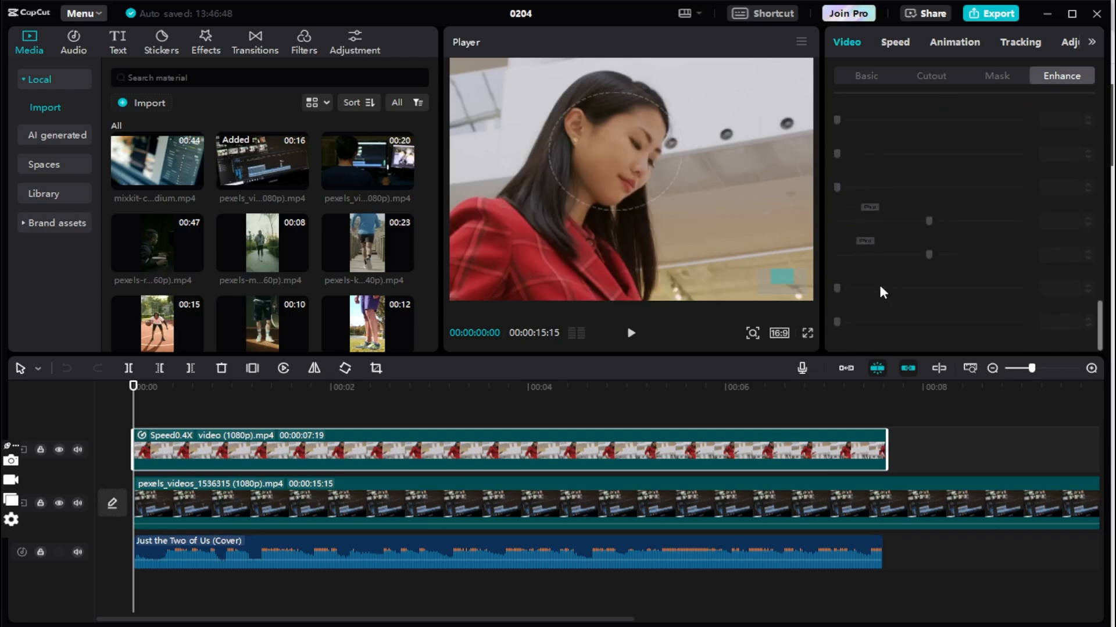
scroll(881, 279, "up", 15)
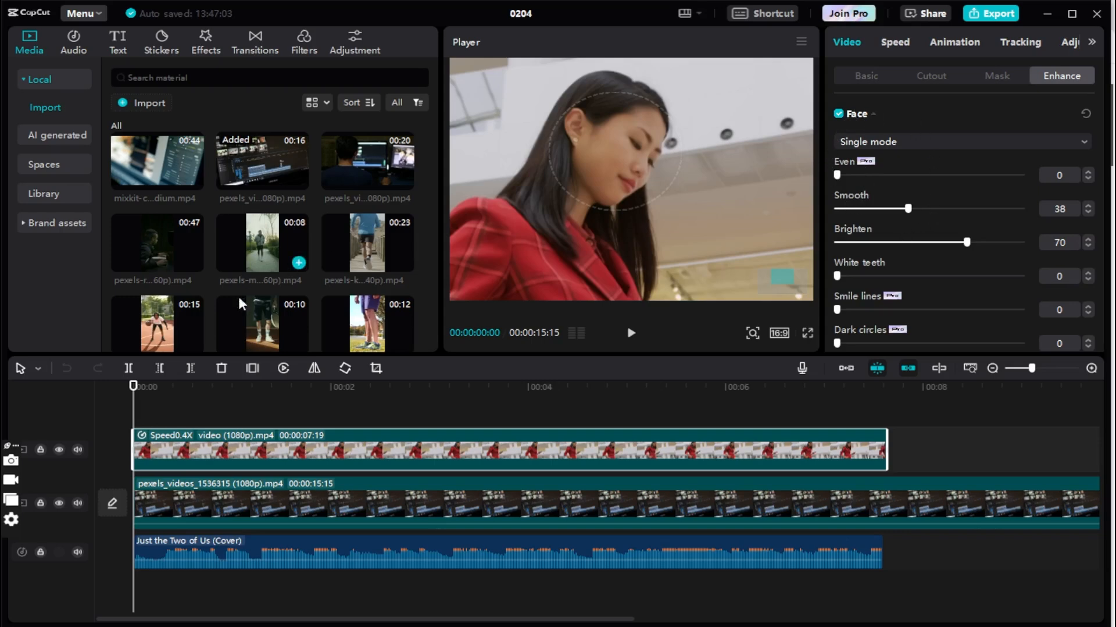
Place the 15-second basketball clip on a new track above the overlay clip and scale it to 232%.
left_click(158, 329)
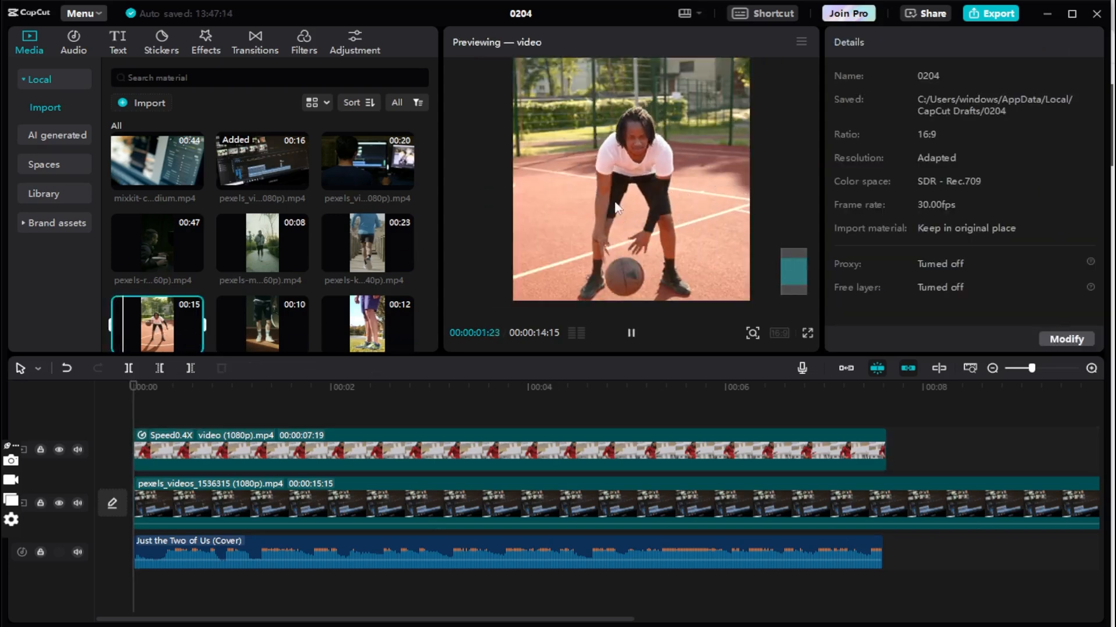
left_click_drag(157, 325, 165, 445)
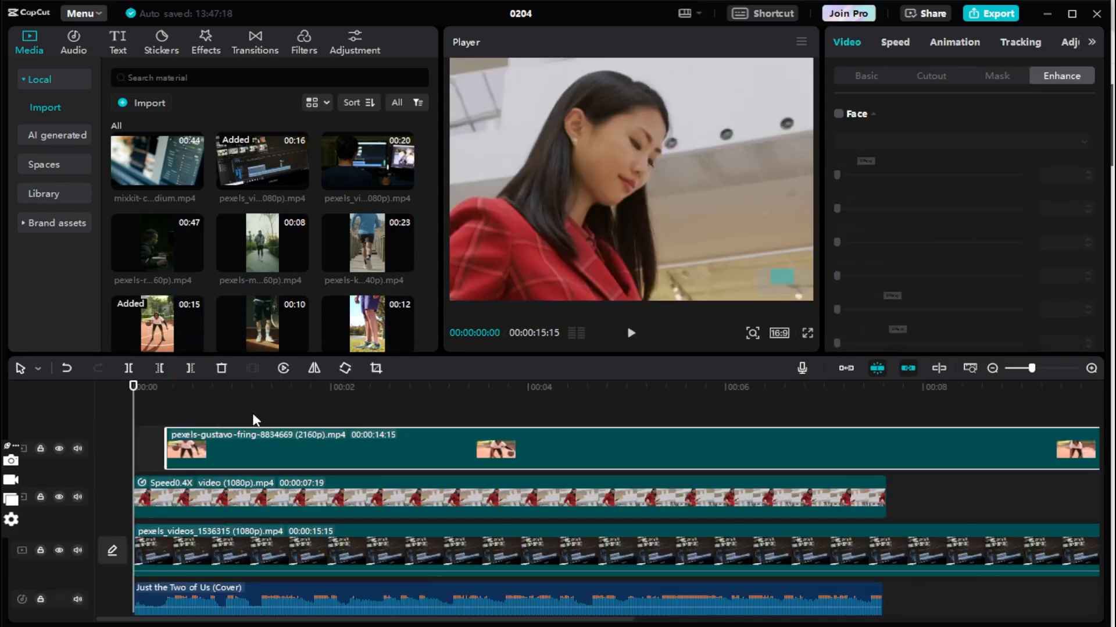
left_click(189, 385)
left_click(196, 386)
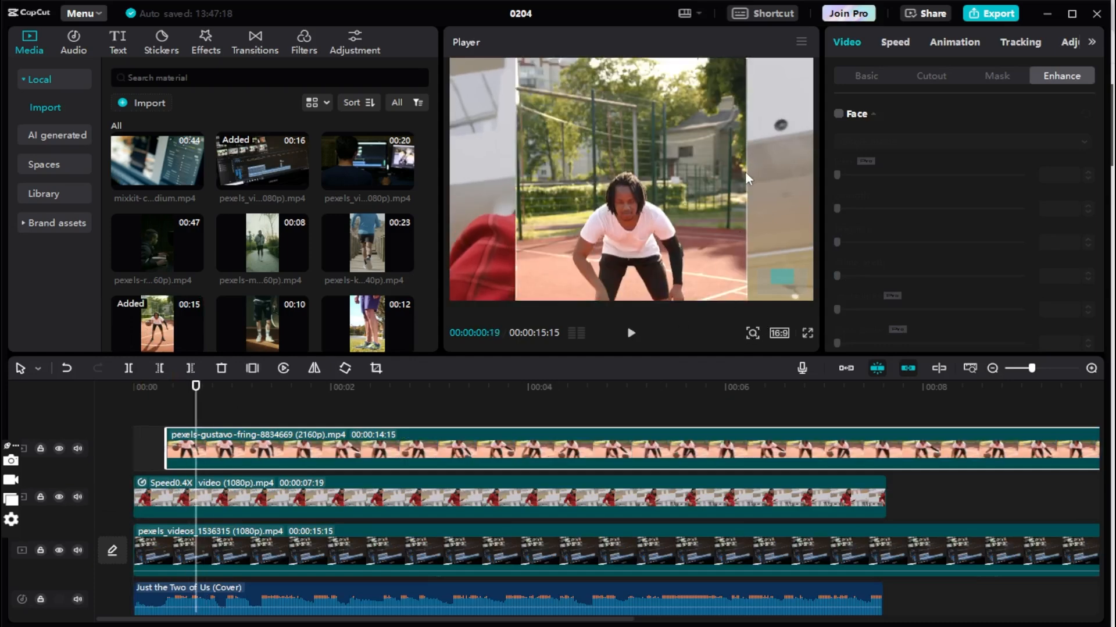
left_click(869, 74)
left_click_drag(868, 153, 910, 153)
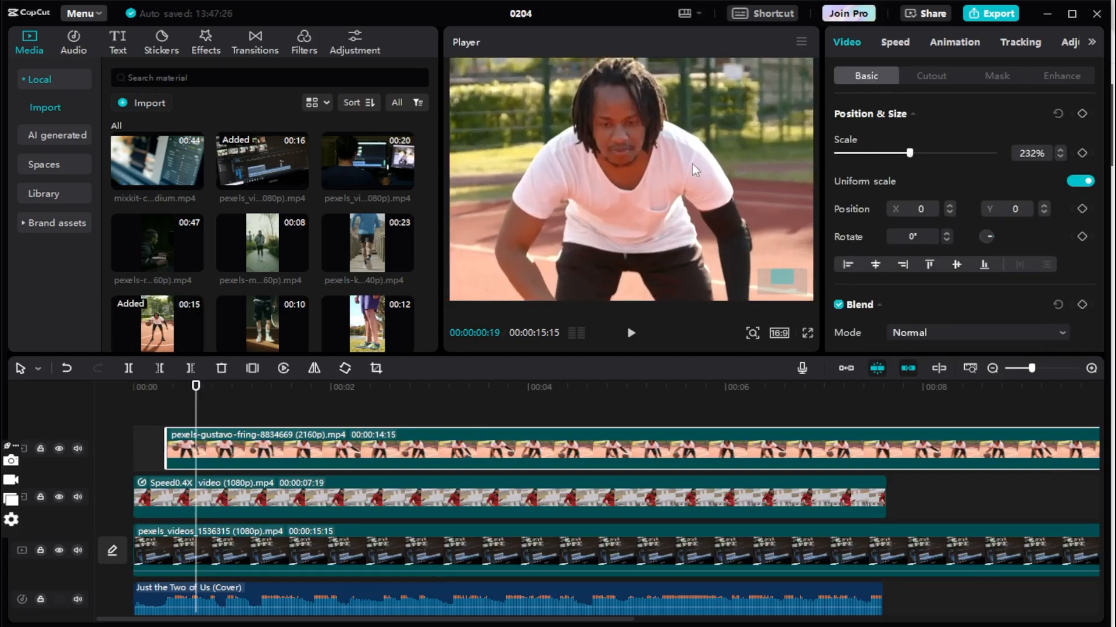
Enable Face retouching on the basketball clip and set Smooth to 23 and Brighten to 68.
left_click(1054, 76)
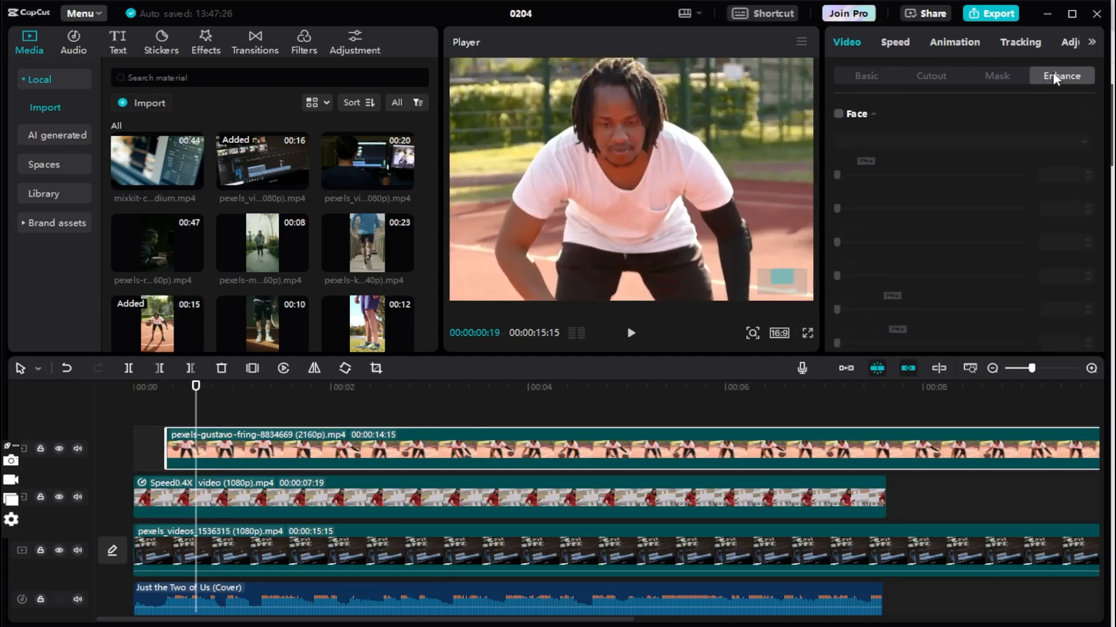
left_click(839, 113)
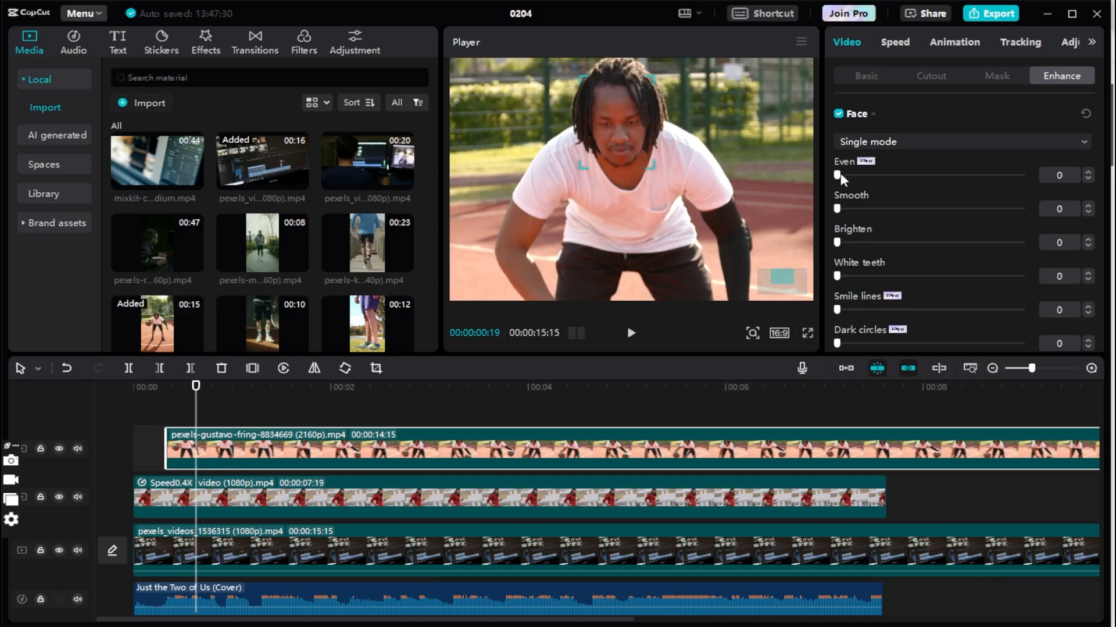
left_click_drag(838, 209, 866, 208)
left_click_drag(981, 211, 896, 216)
left_click_drag(837, 242, 964, 242)
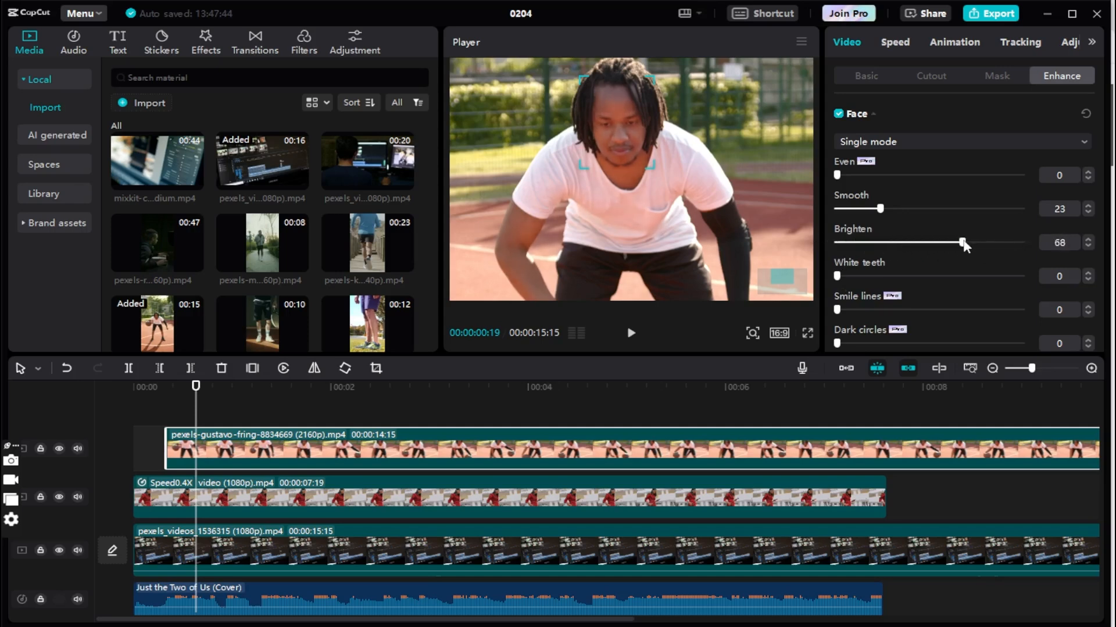
Apply the third skin tone swatch to the basketball clip's face with Warmth 22, and look through the remaining enhancement options.
scroll(912, 233, "down", 1)
scroll(912, 232, "down", 3)
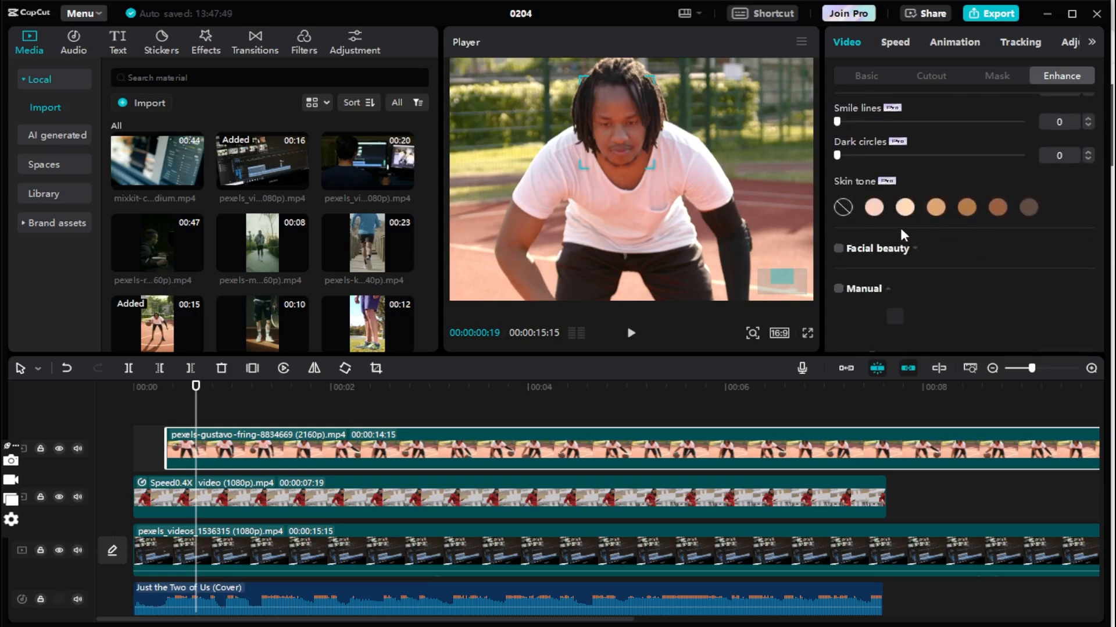
left_click(935, 207)
left_click_drag(933, 246, 971, 247)
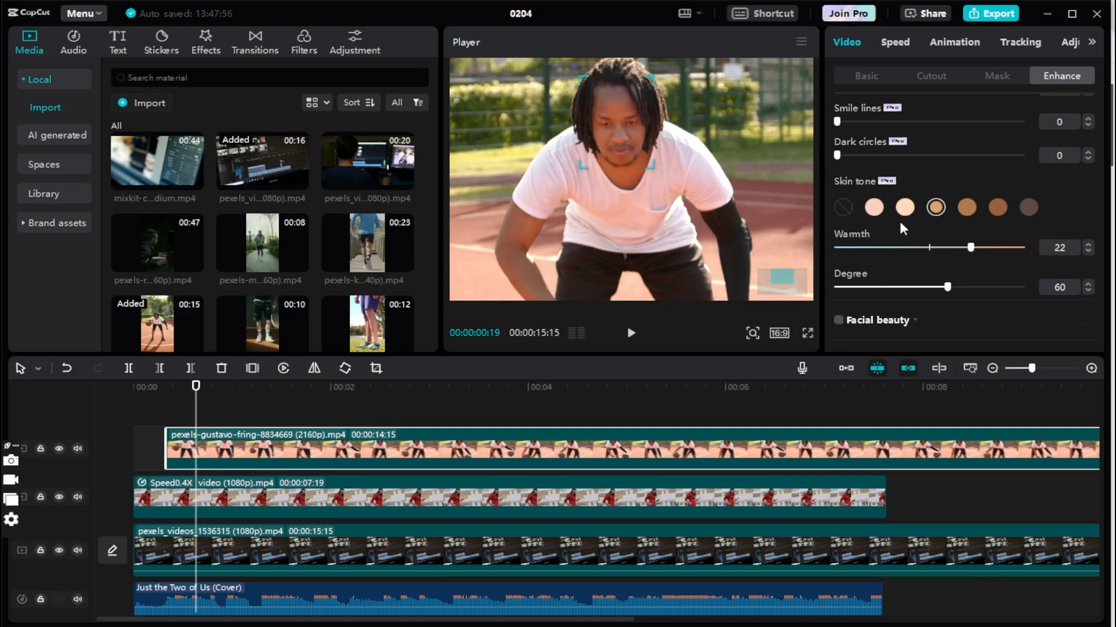
scroll(933, 279, "down", 5)
scroll(937, 281, "down", 8)
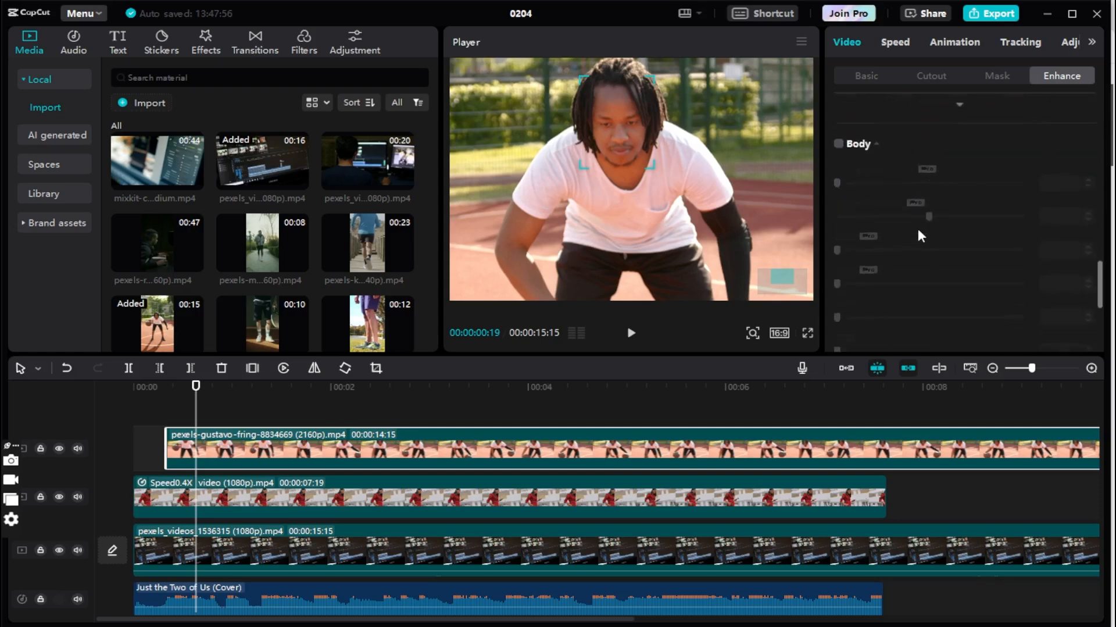
scroll(902, 179, "up", 13)
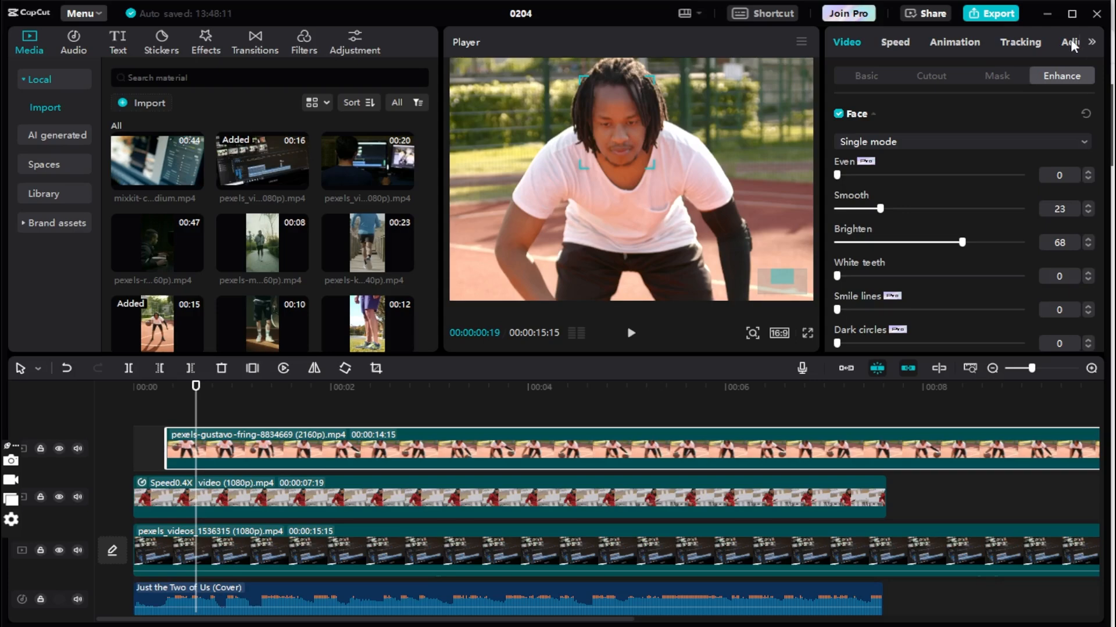
Review the Timeline, Player, Basic and Other shortcut lists, and view the available workspace layouts.
left_click(765, 12)
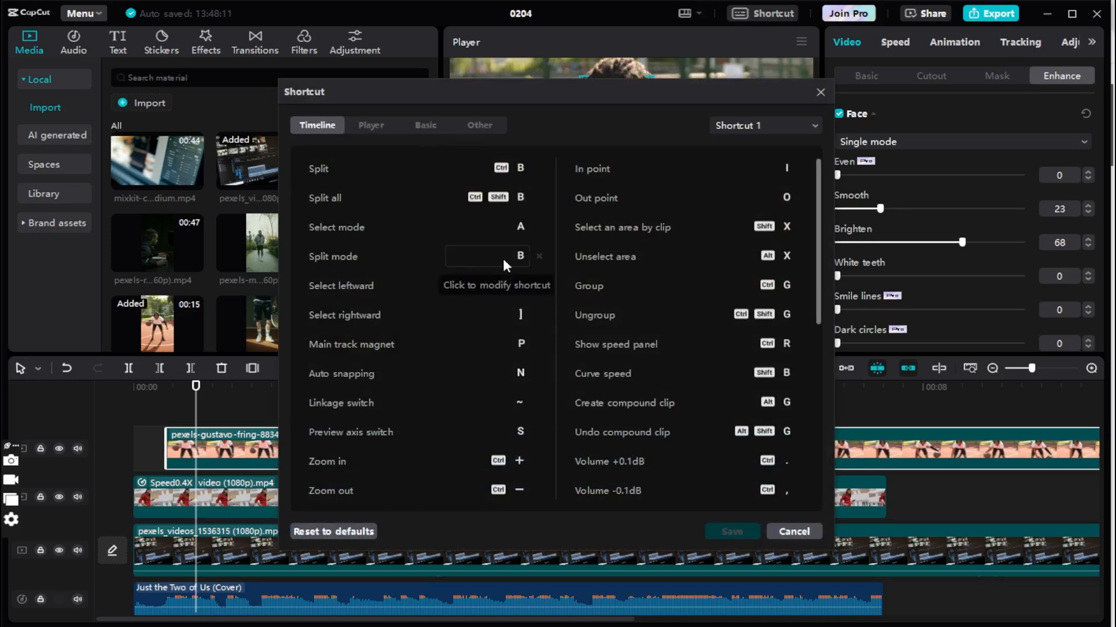
scroll(511, 398, "down", 2)
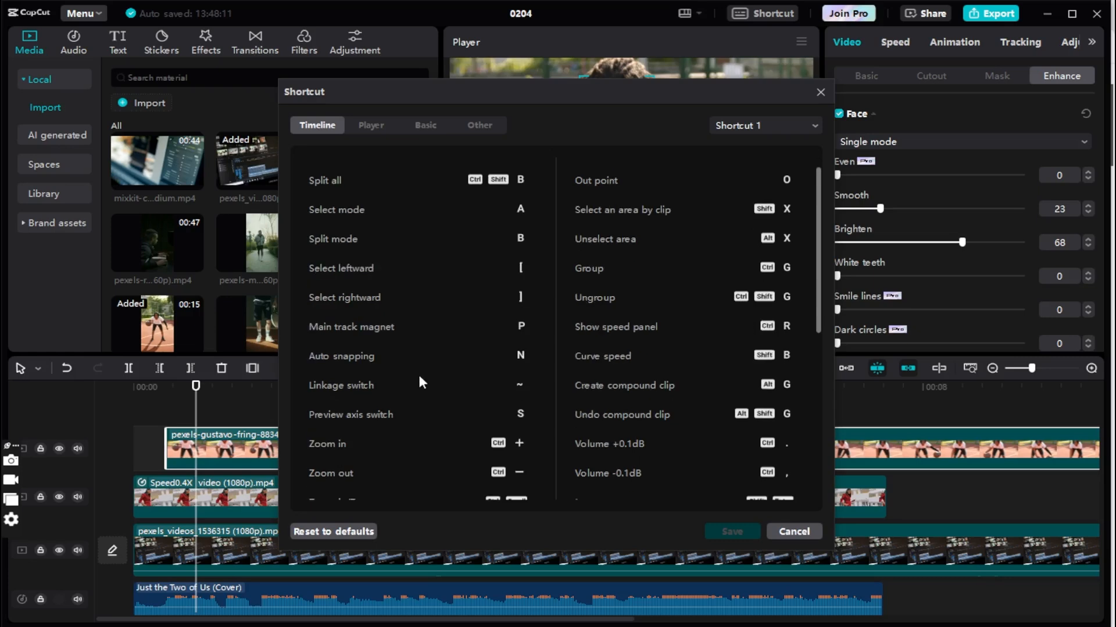
scroll(619, 329, "up", 2)
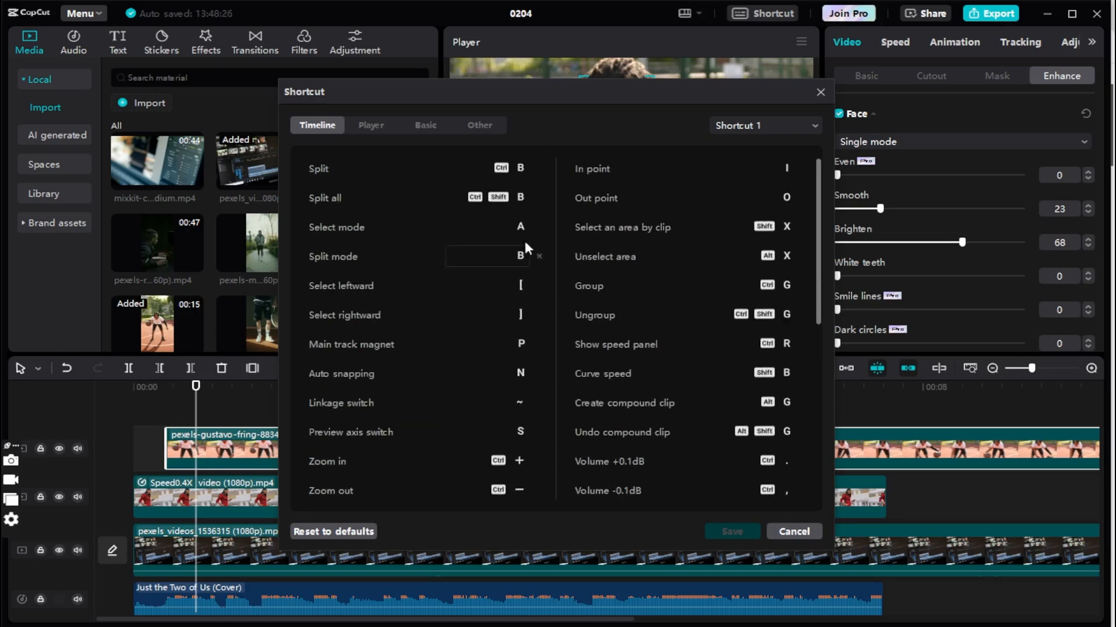
left_click(361, 127)
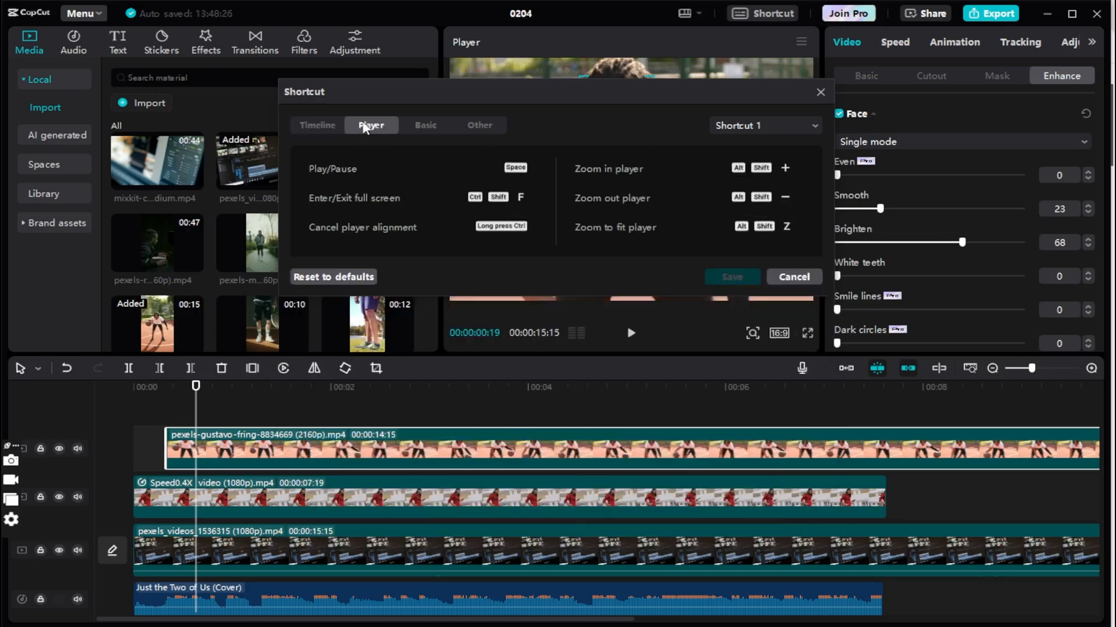
left_click(424, 119)
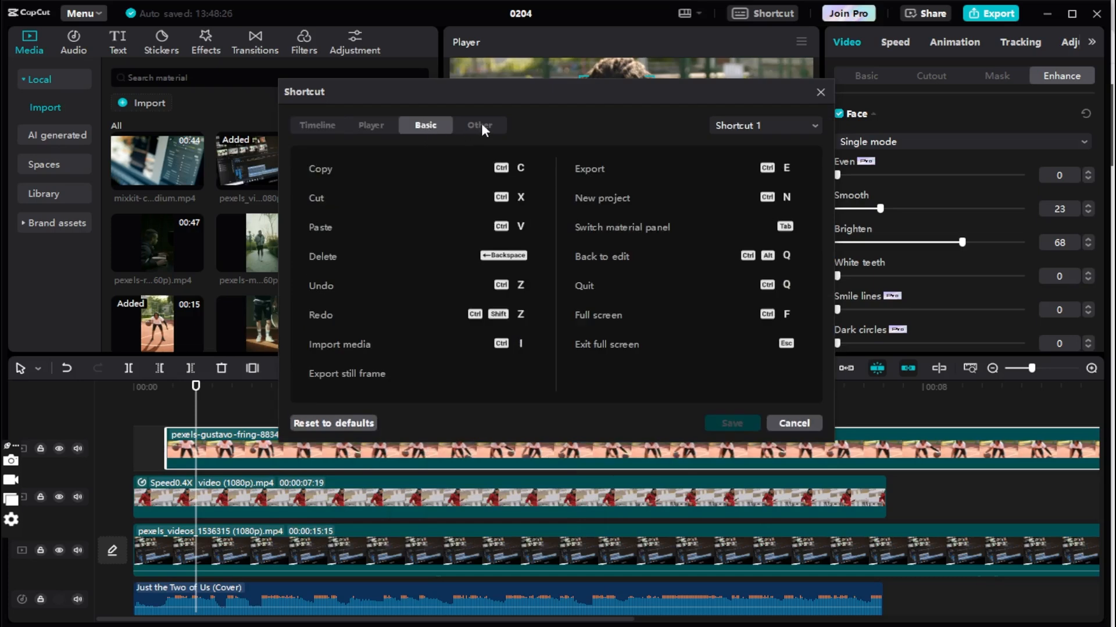
left_click(481, 125)
left_click(373, 123)
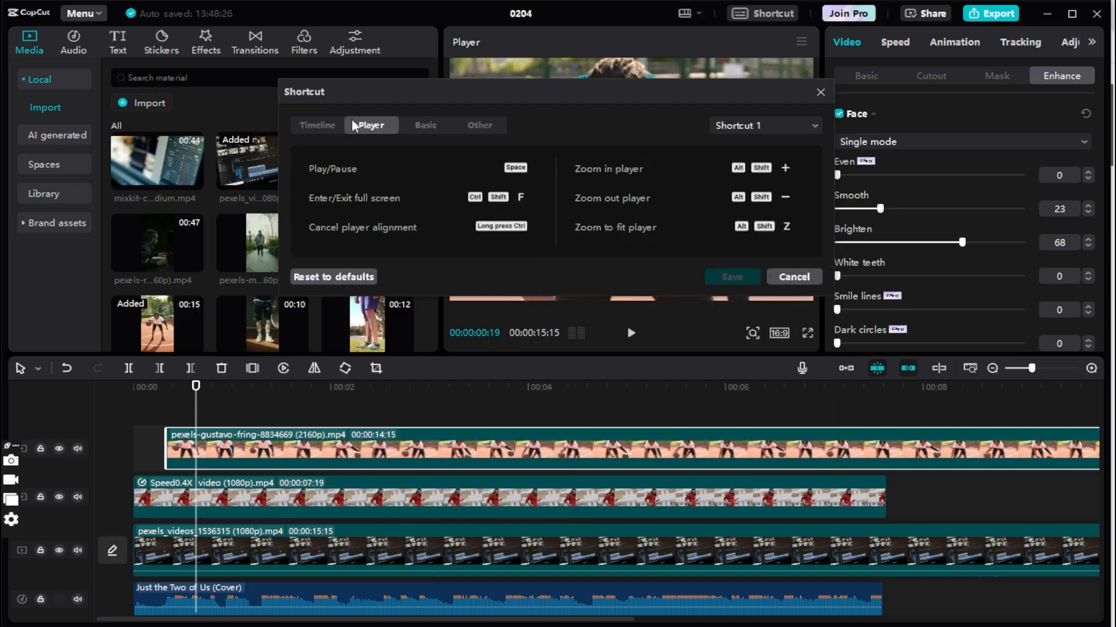
left_click(820, 92)
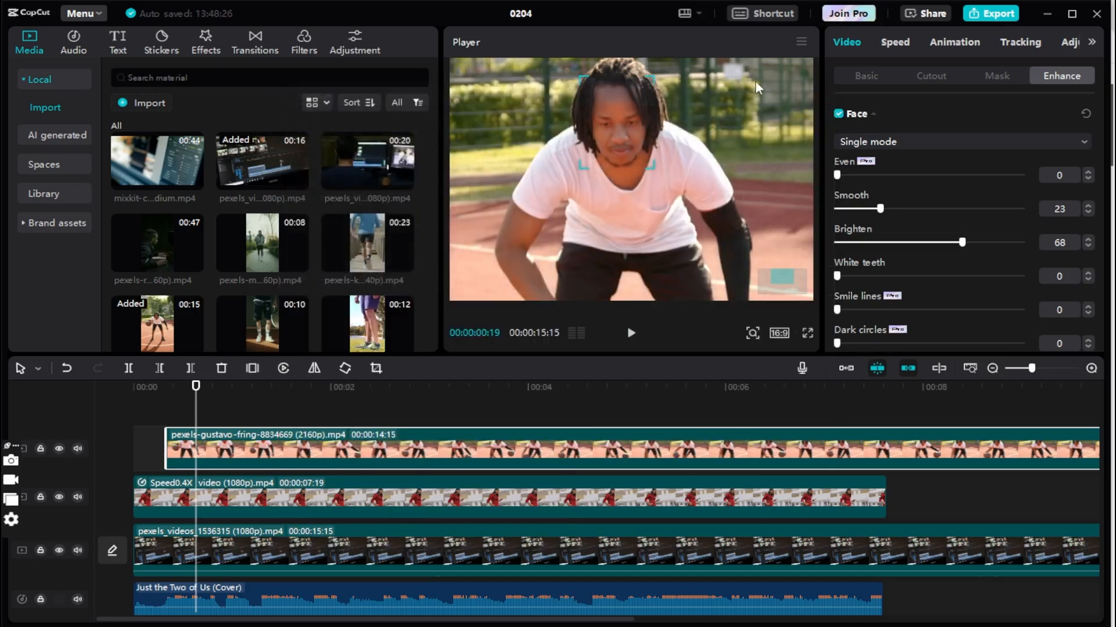
left_click(699, 14)
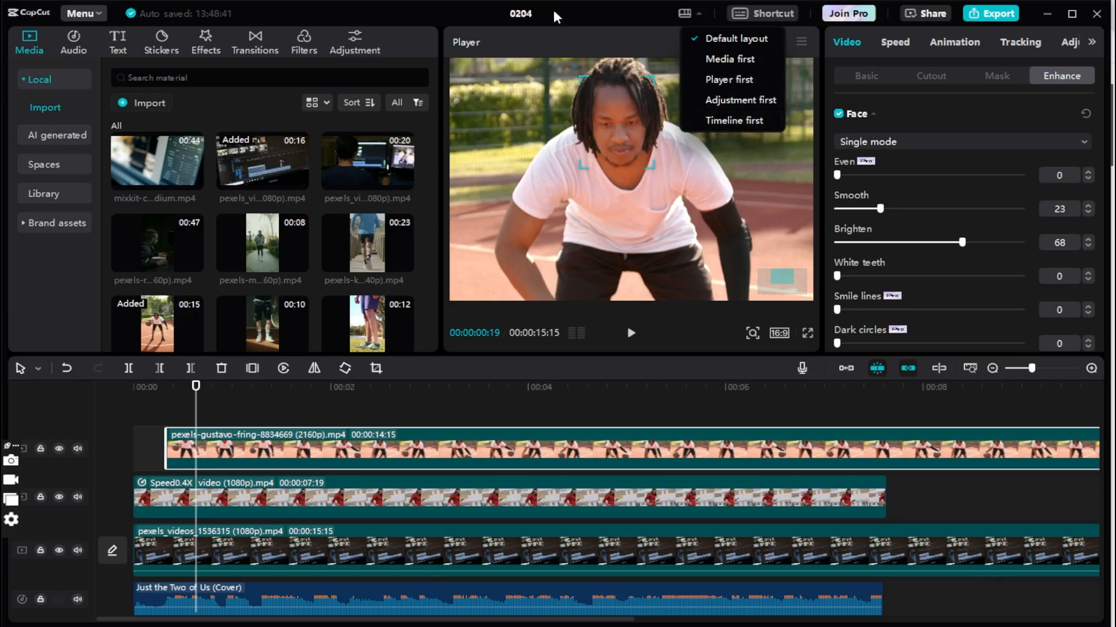
left_click(512, 21)
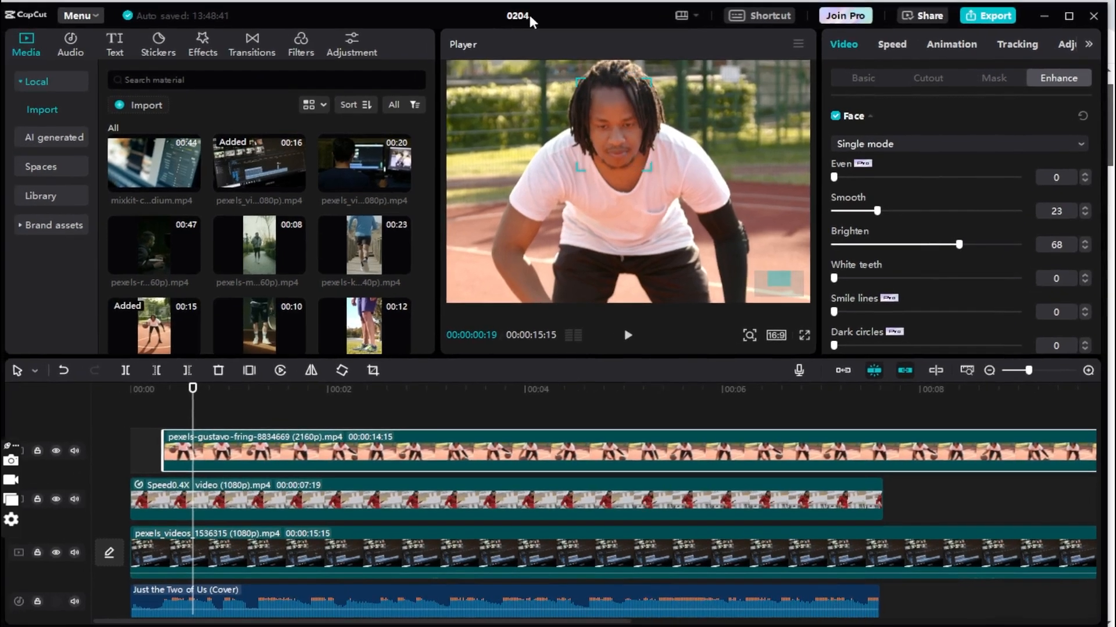
Try to rename the project to Capcut and clear the name again.
left_click(529, 16)
type("Capcu")
key("BackSpace")
key("BackSpace")
type("cut")
key("BackSpace")
key("BackSpace")
key("BackSpace")
key("BackSpace")
key("BackSpace")
key("BackSpace")
Look through the Project, Edit, Performance and Language settings and close them without saving.
left_click(95, 15)
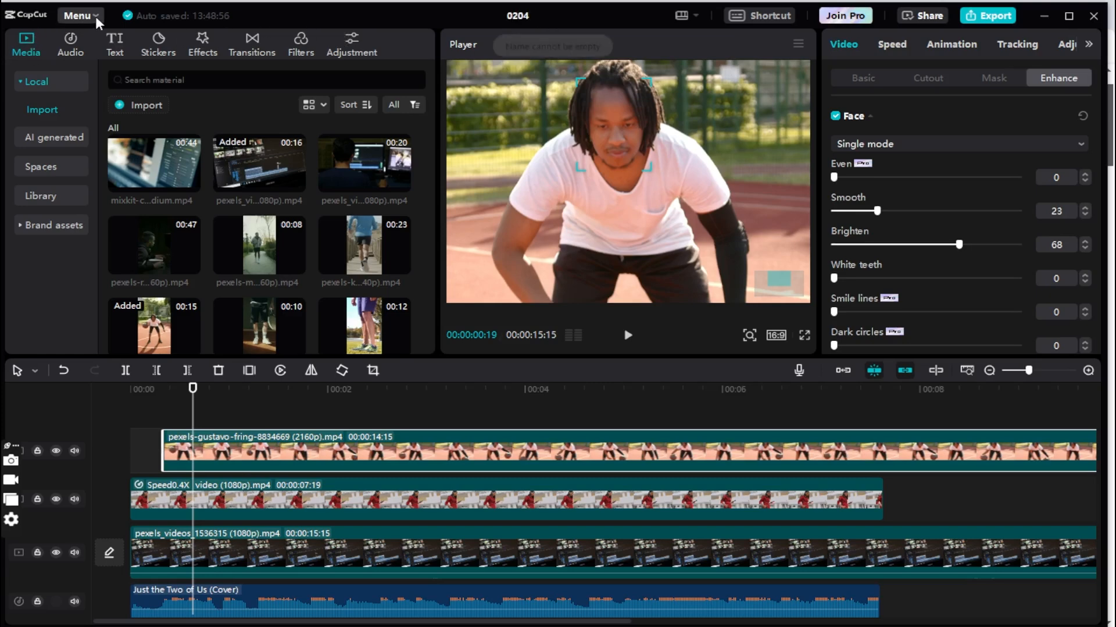
mouse_move(100, 50)
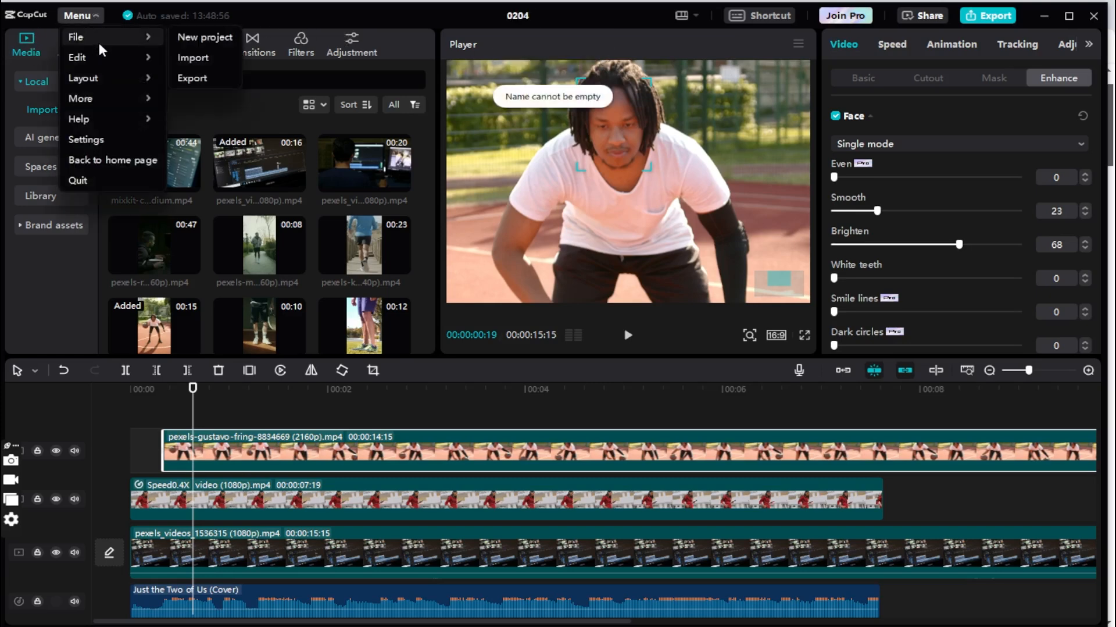
mouse_move(106, 84)
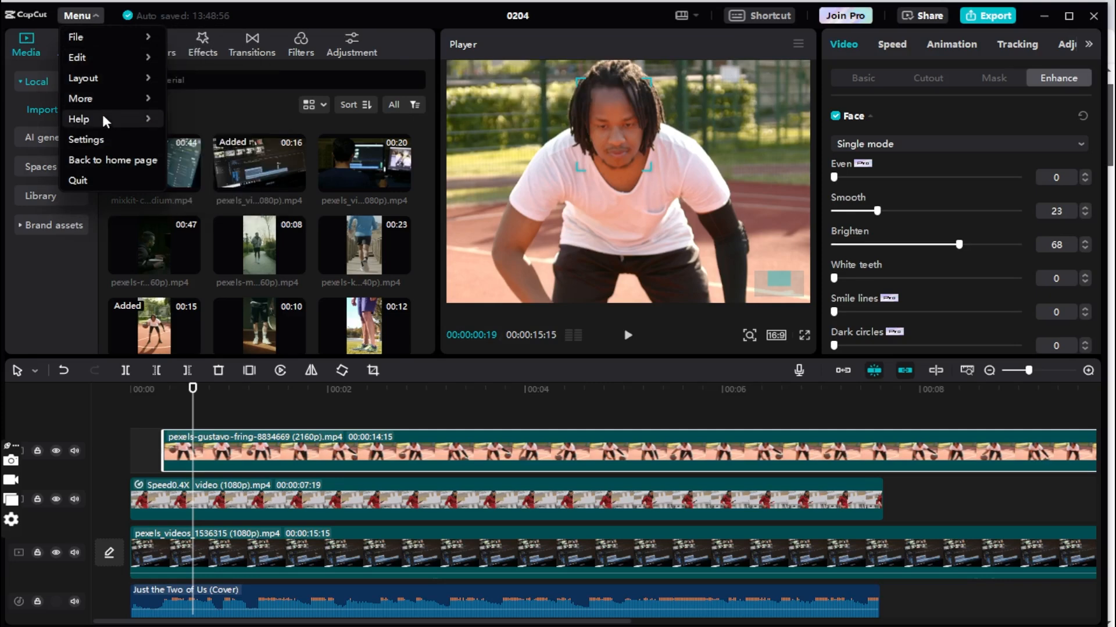
left_click(101, 142)
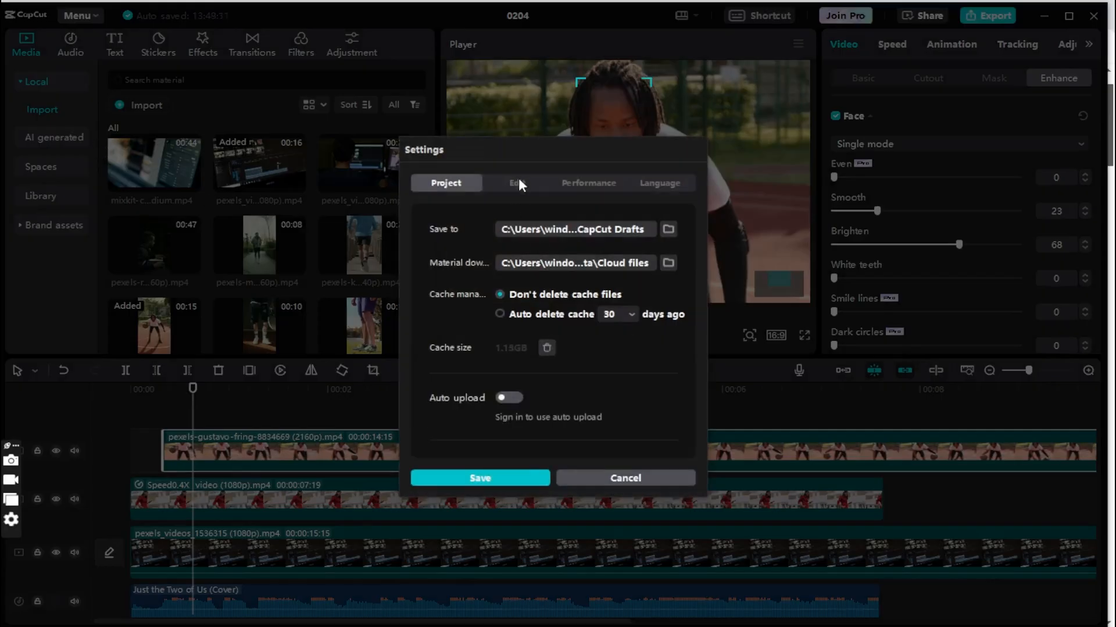
left_click(519, 180)
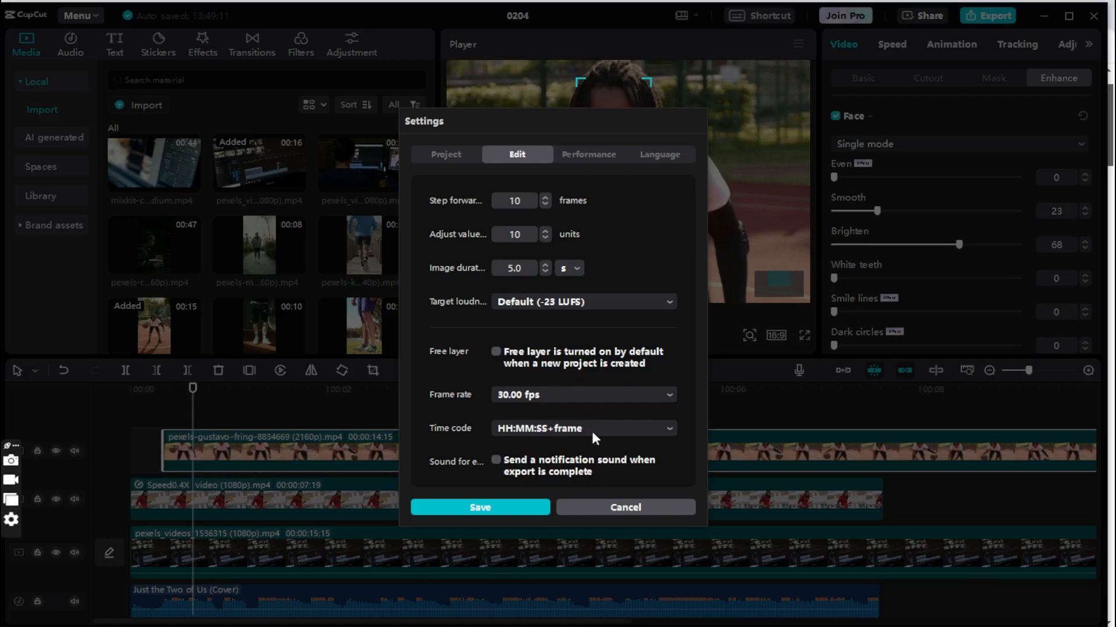
left_click(598, 156)
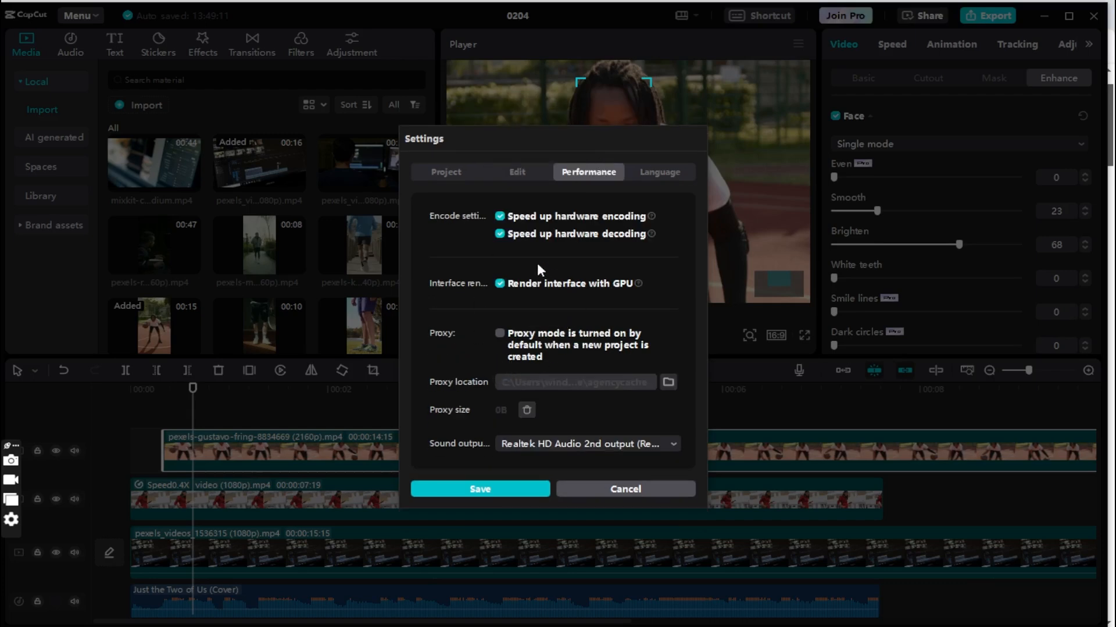
left_click(655, 172)
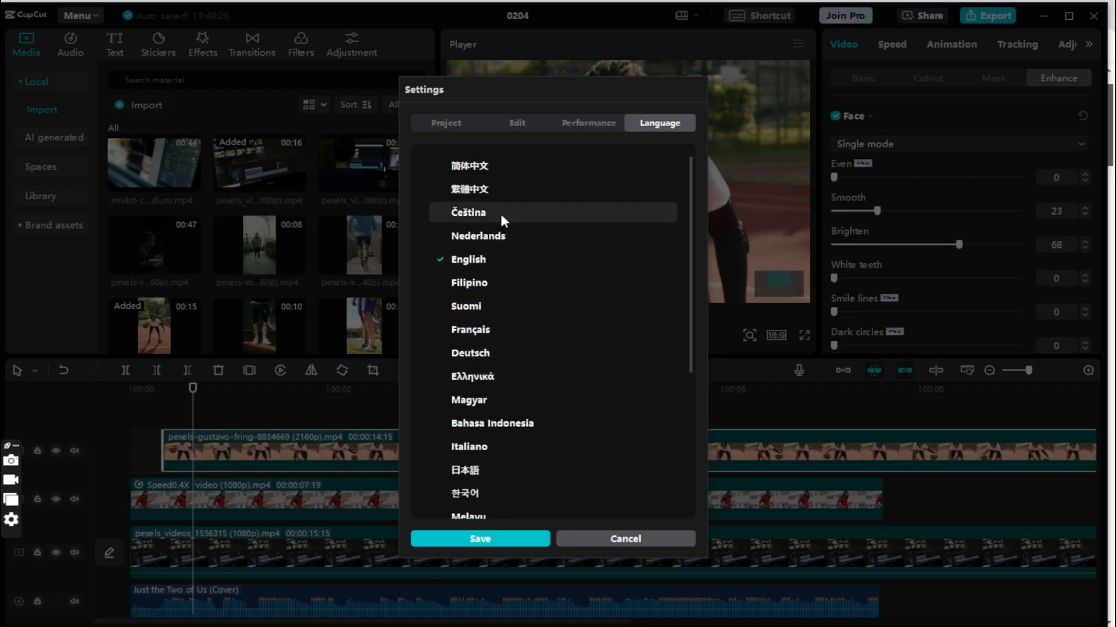
scroll(507, 455, "down", 5)
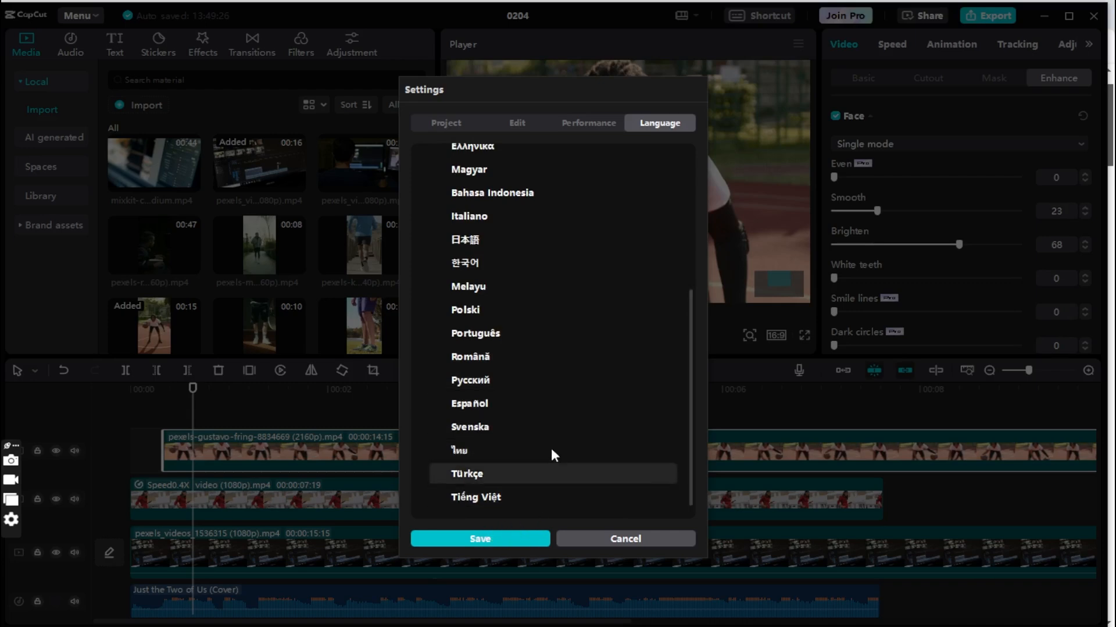
left_click(616, 539)
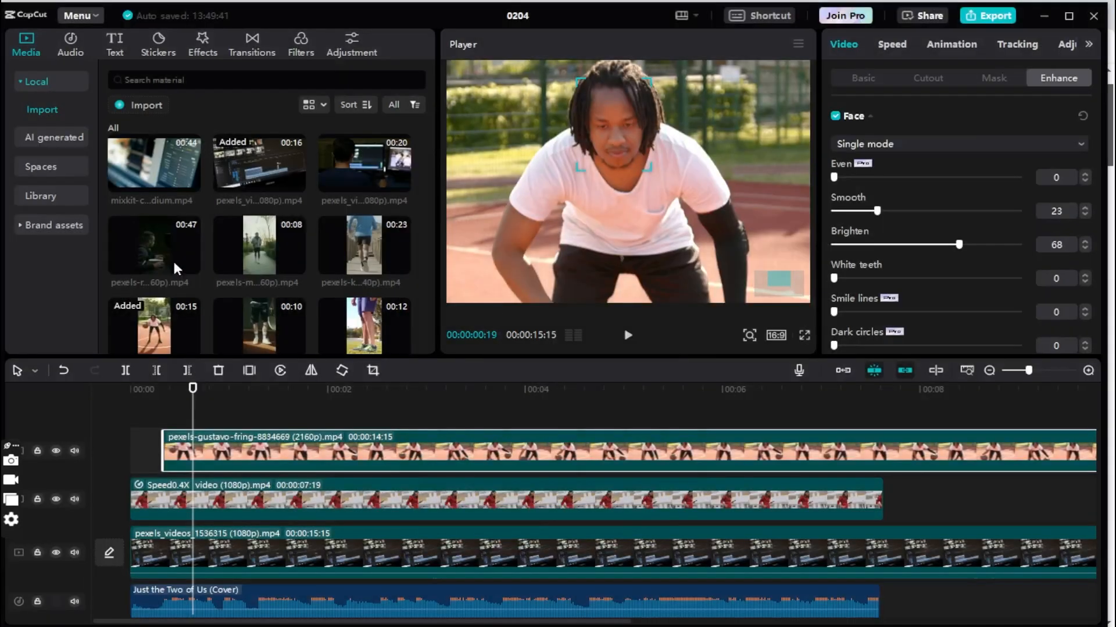
View the text presets and open the auto captions settings.
left_click(116, 43)
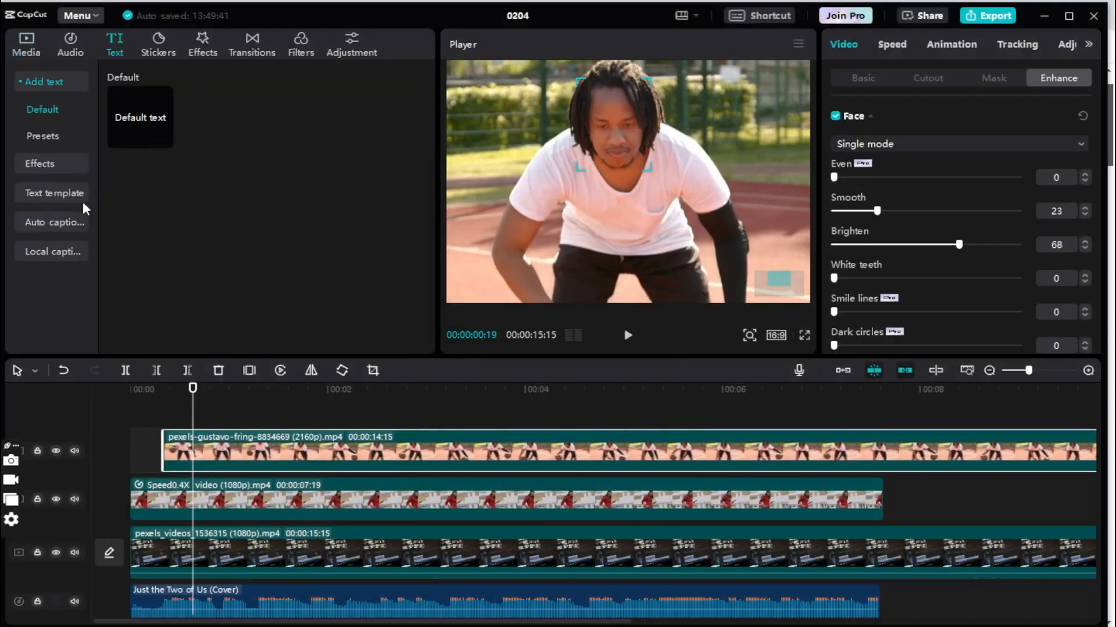
left_click(54, 139)
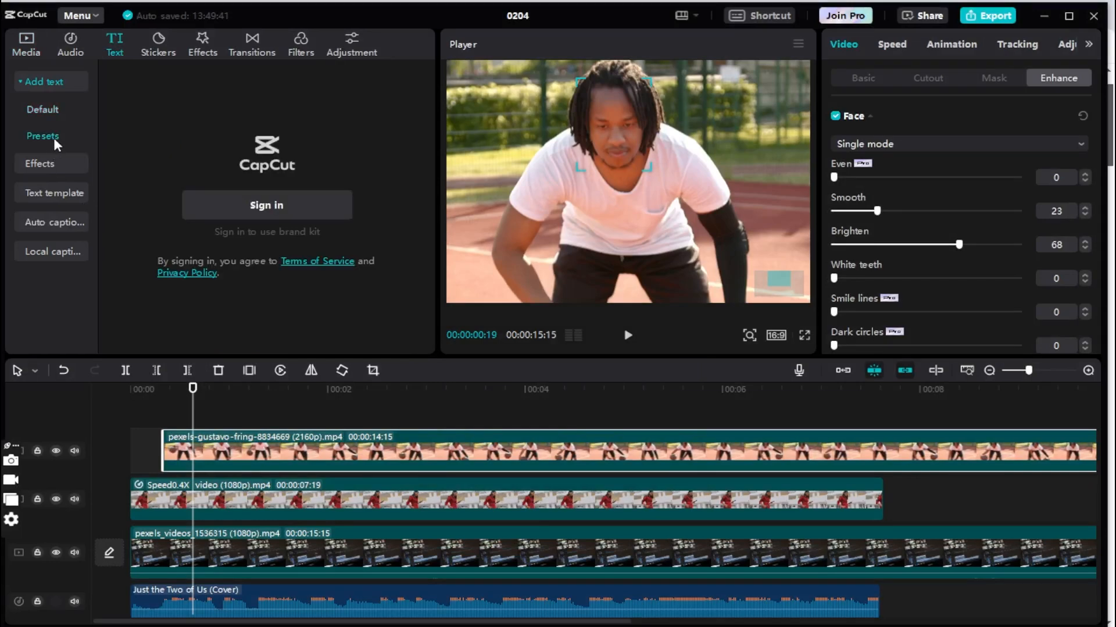
left_click(53, 221)
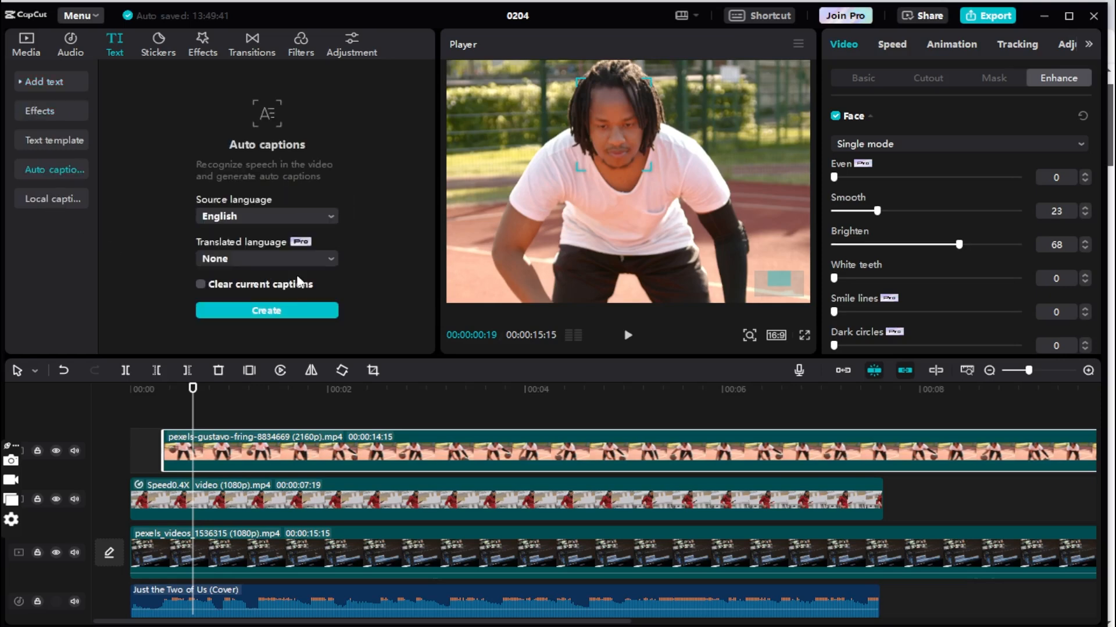
Look through the source languages offered for auto captions and leave English selected.
left_click(245, 216)
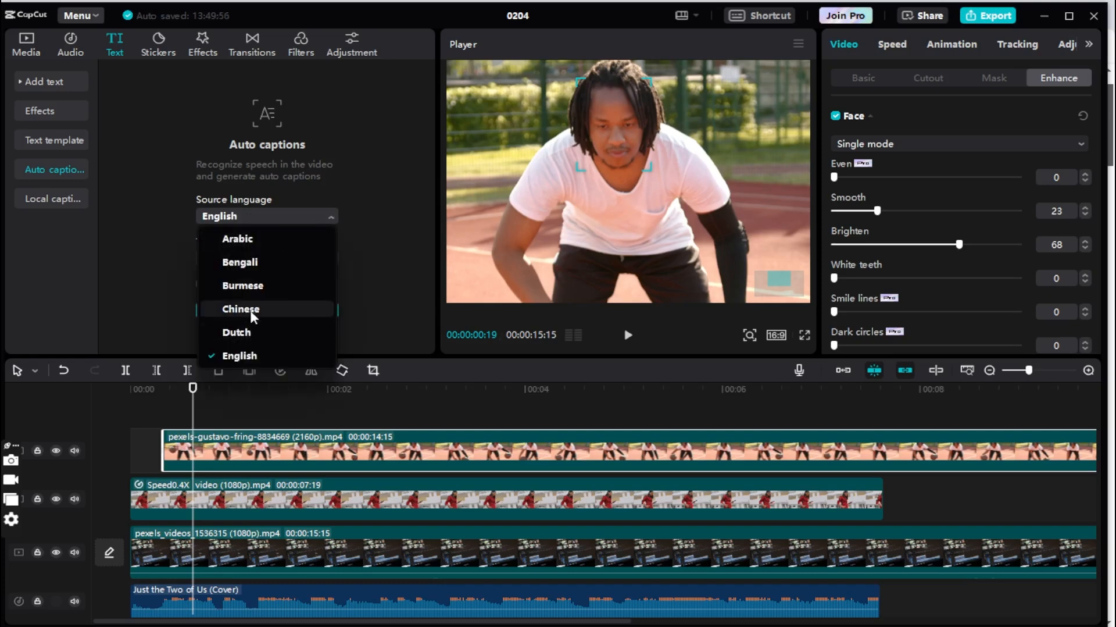
scroll(273, 276, "down", 5)
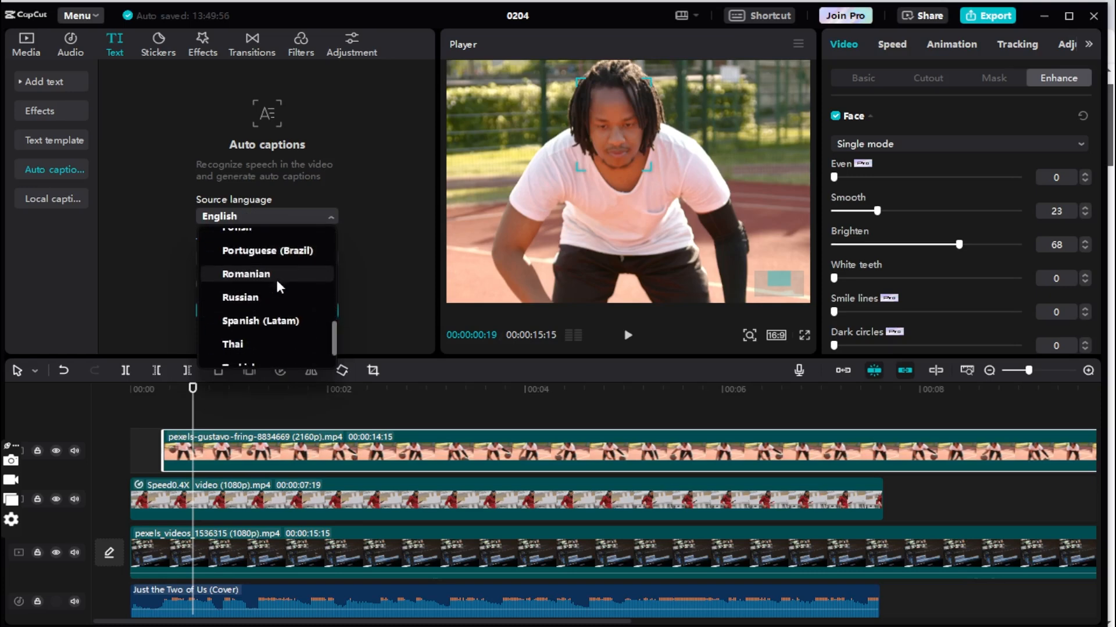
scroll(276, 278, "down", 2)
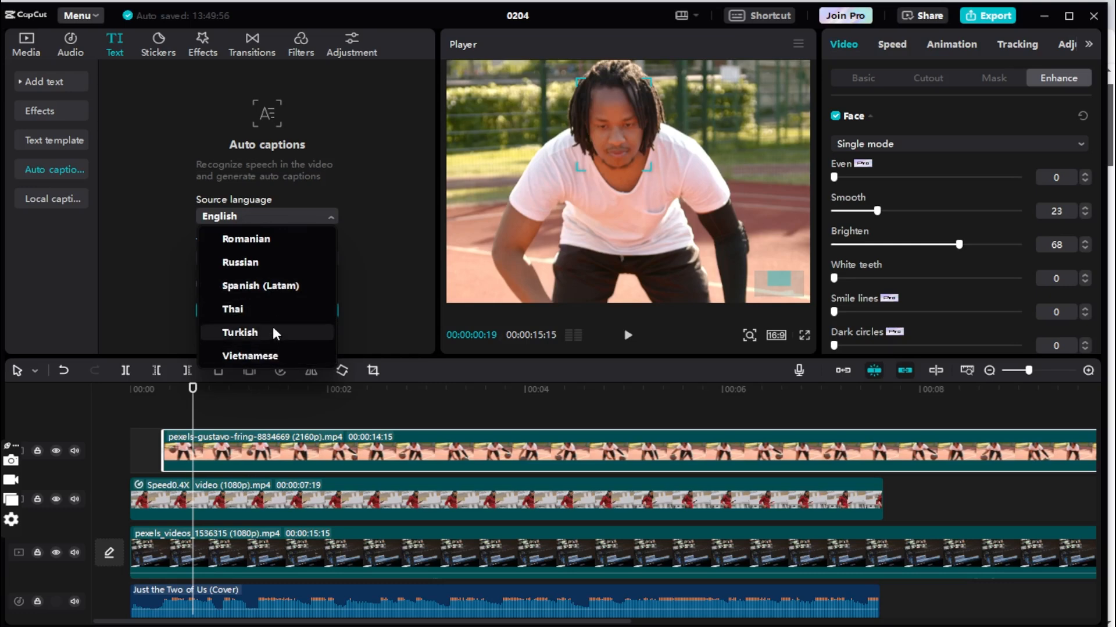
scroll(272, 324, "up", 3)
scroll(272, 314, "up", 5)
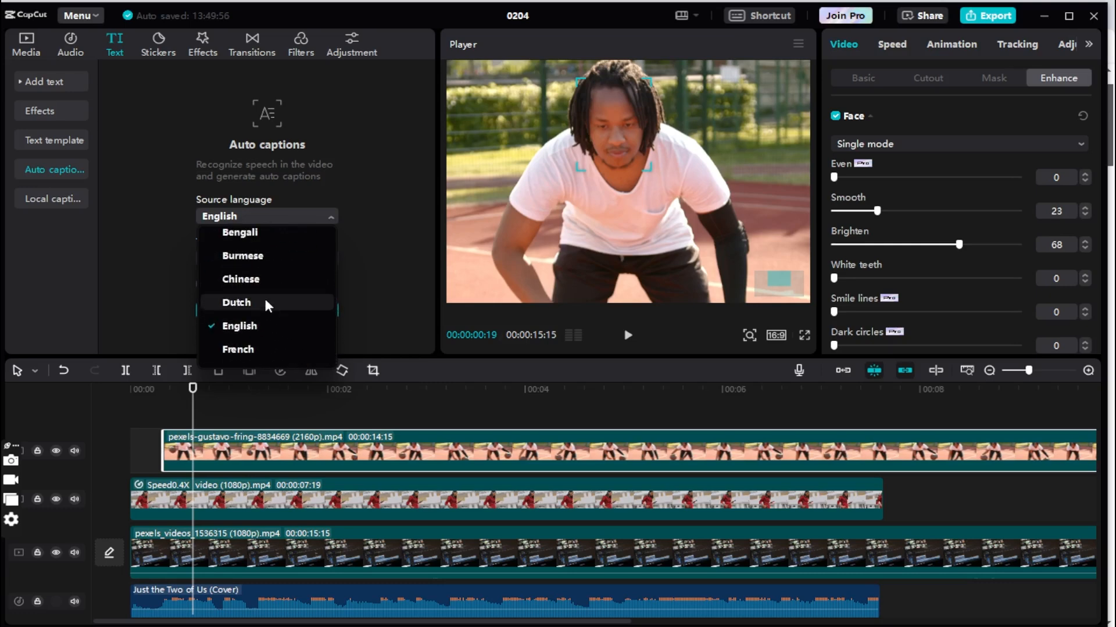
scroll(263, 294, "down", 3)
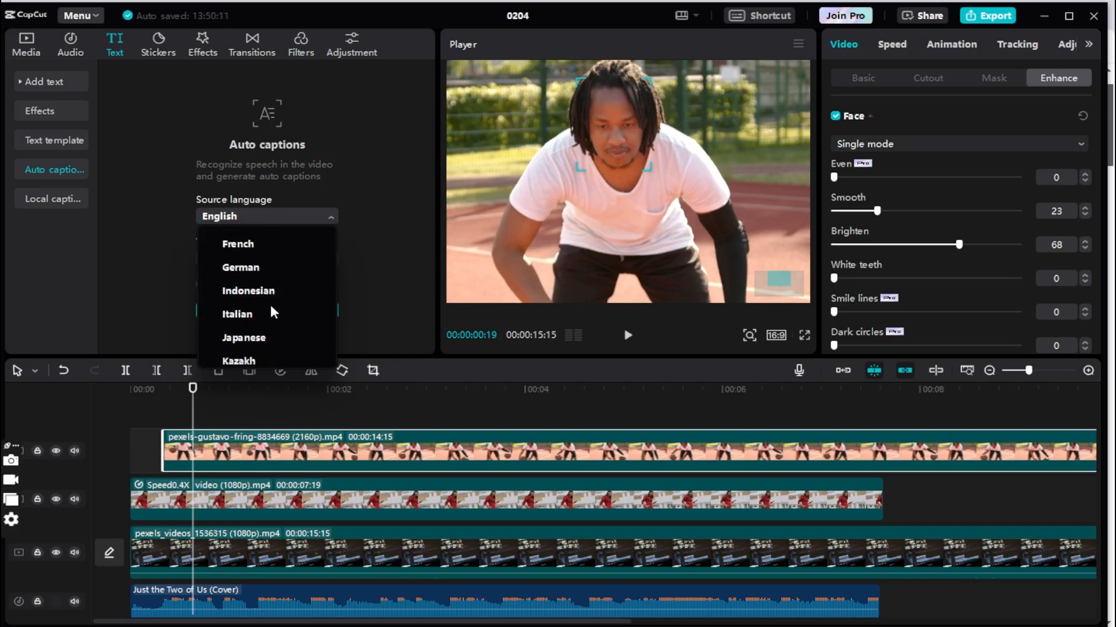
scroll(266, 308, "up", 4)
left_click(268, 215)
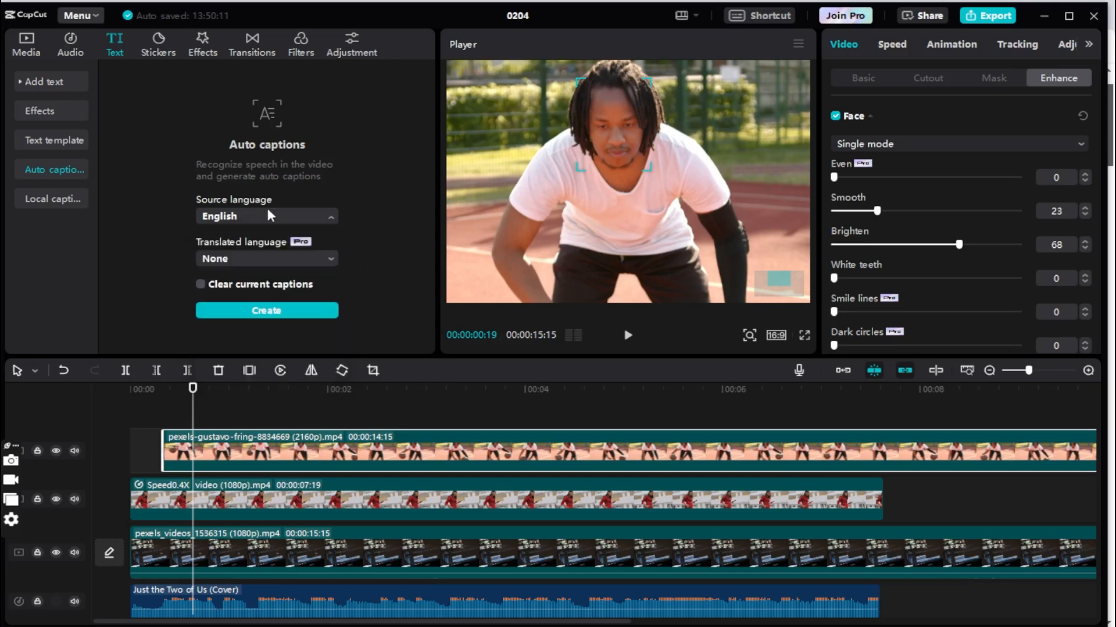
Look through the translated languages offered for auto captions and leave the translation at None.
left_click(291, 261)
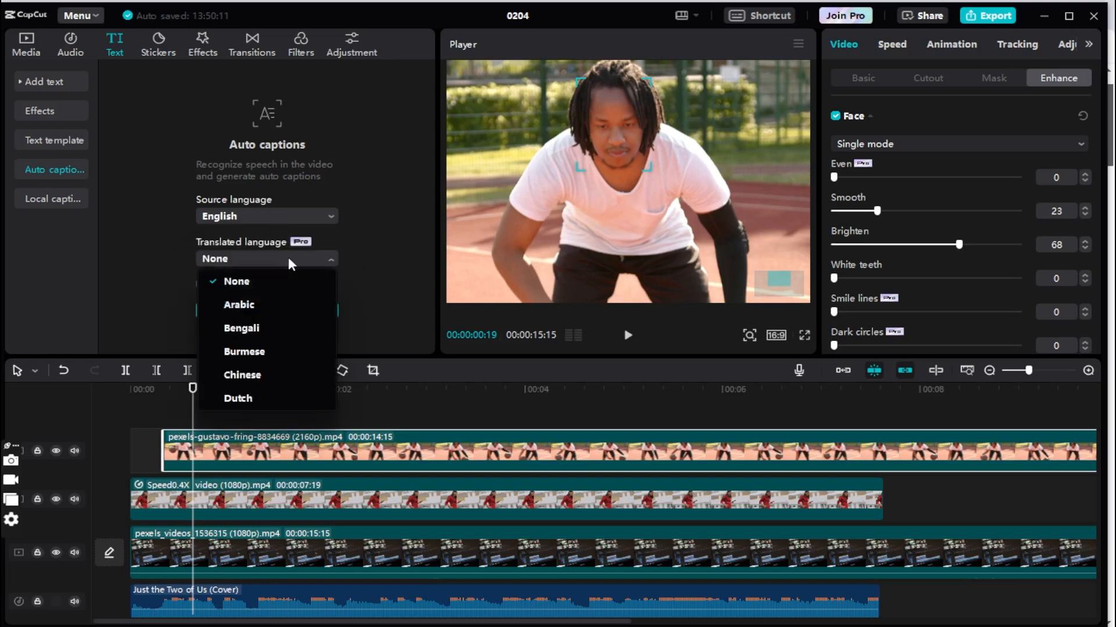
scroll(279, 323, "down", 2)
scroll(278, 322, "down", 10)
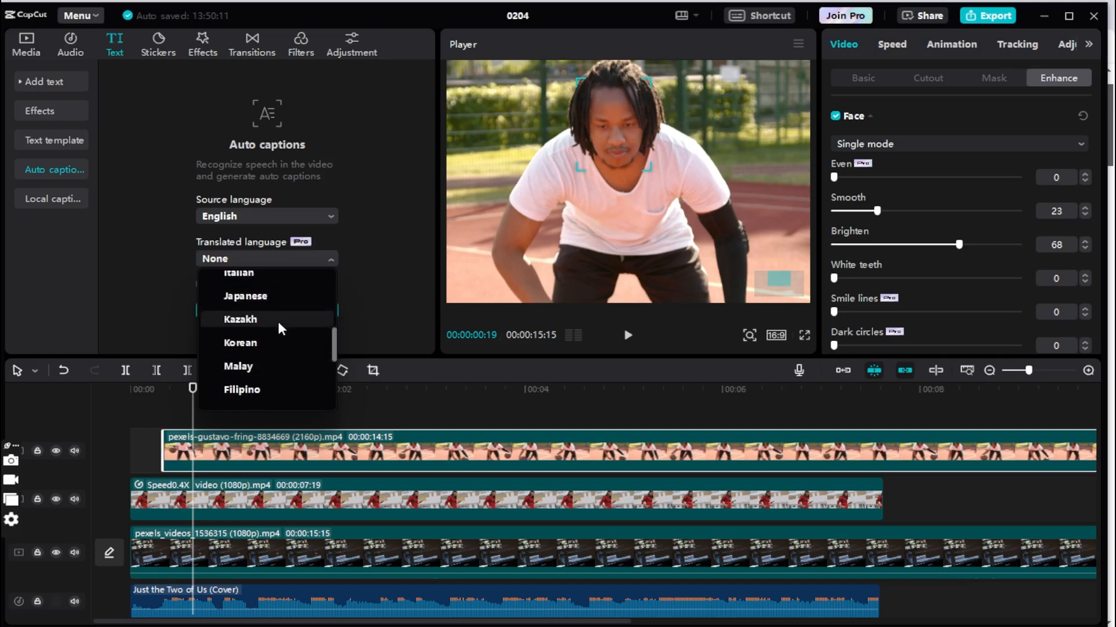
scroll(278, 315, "down", 4)
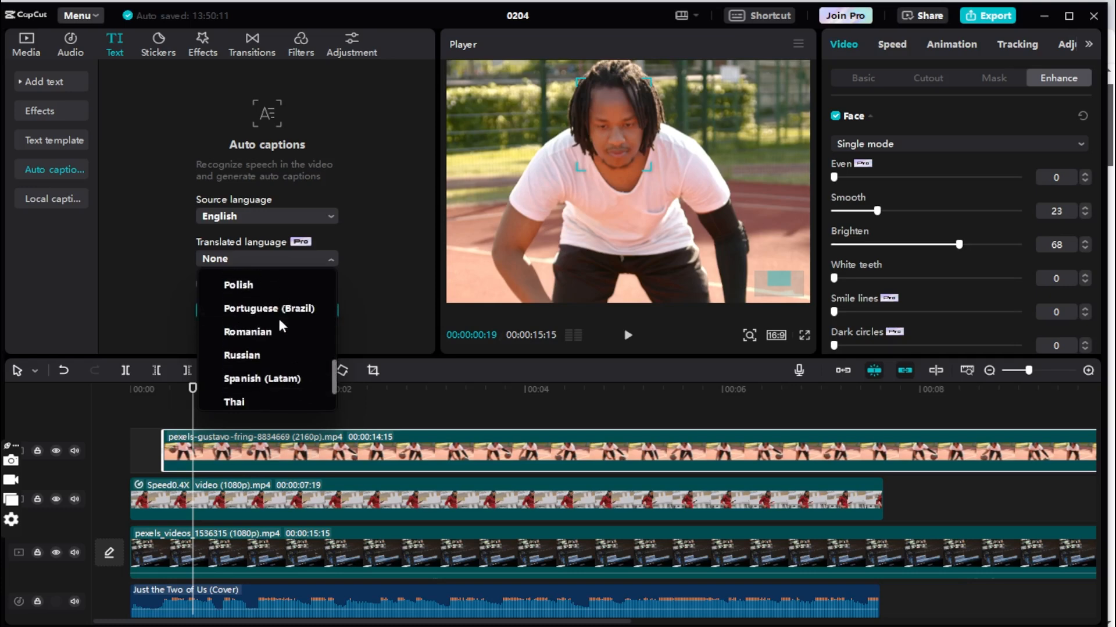
left_click(142, 278)
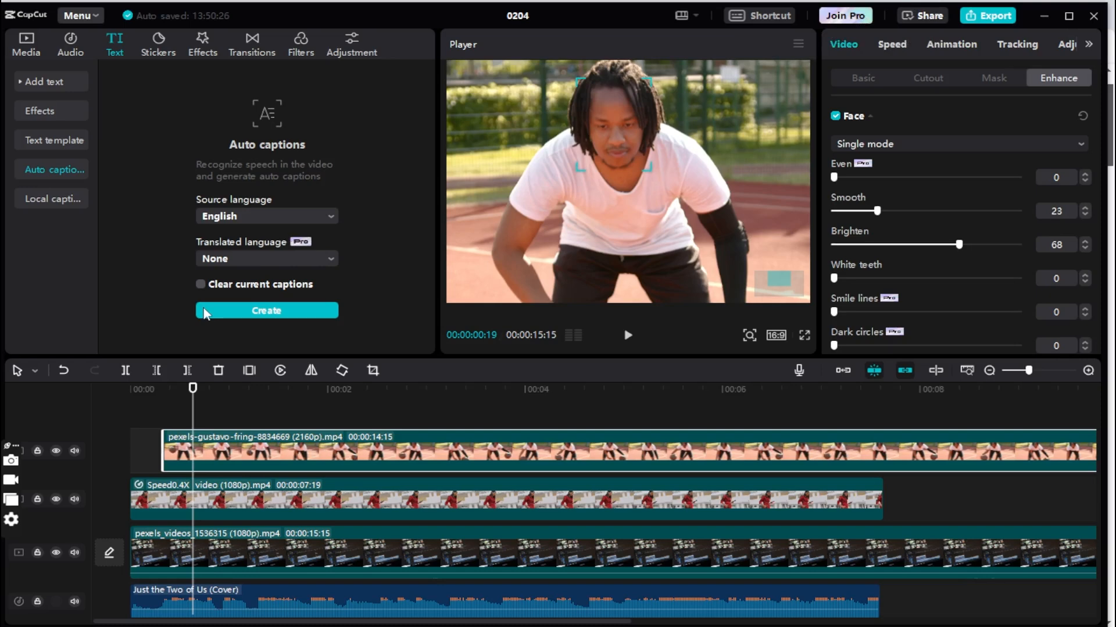
View the local captions import option, close its file selection without importing, and return to the auto captions settings.
left_click(41, 198)
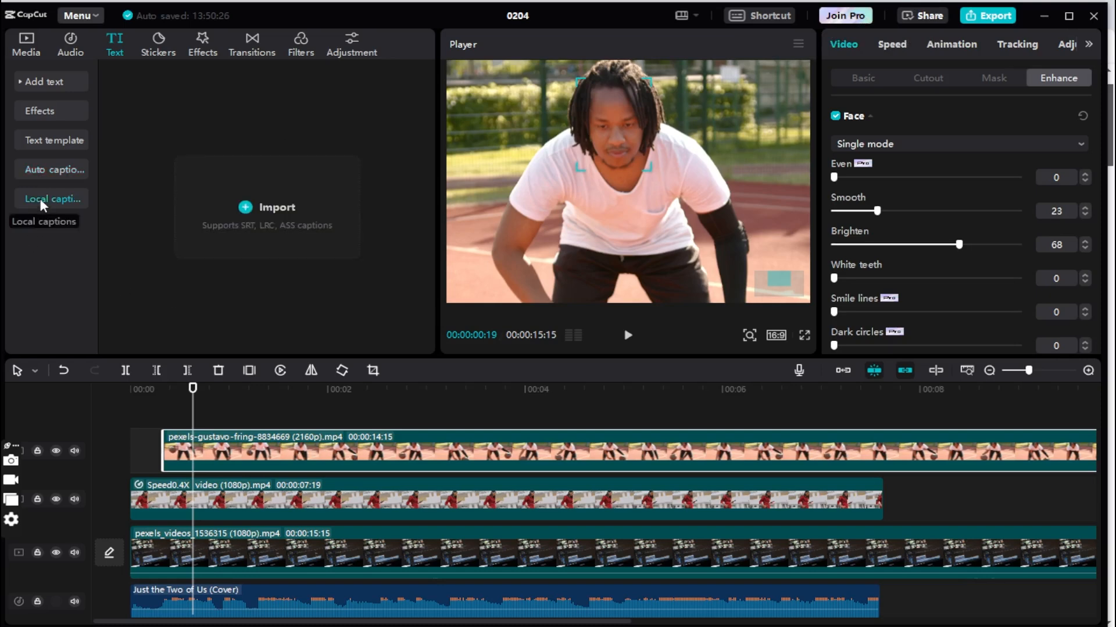
left_click(246, 208)
scroll(76, 186, "down", 3)
left_click(501, 326)
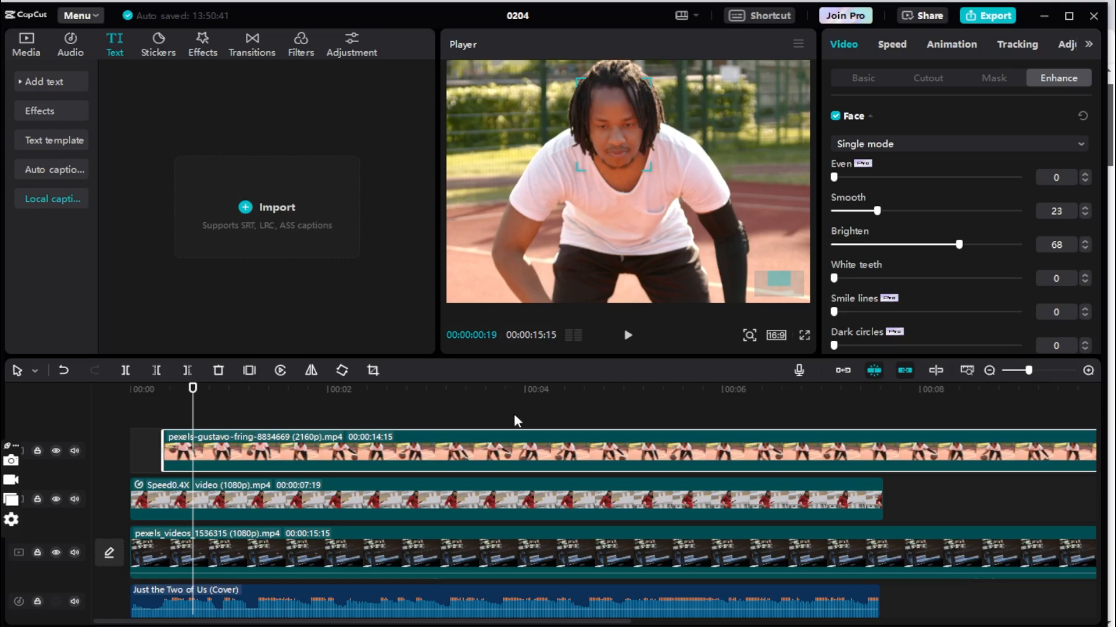
left_click(41, 171)
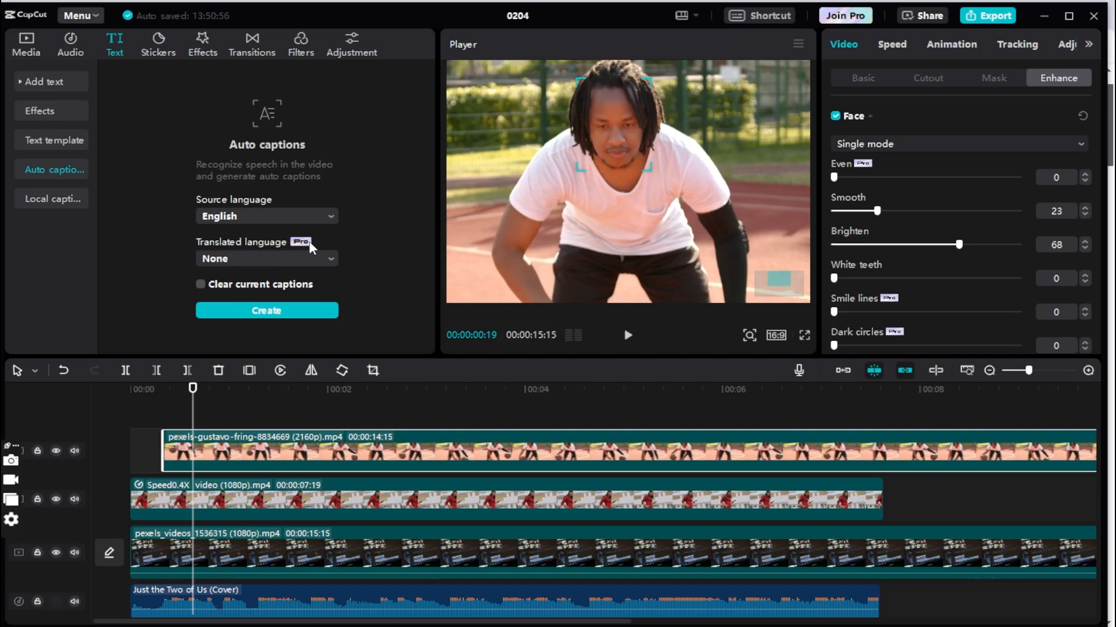
Start sharing the project.
left_click(924, 16)
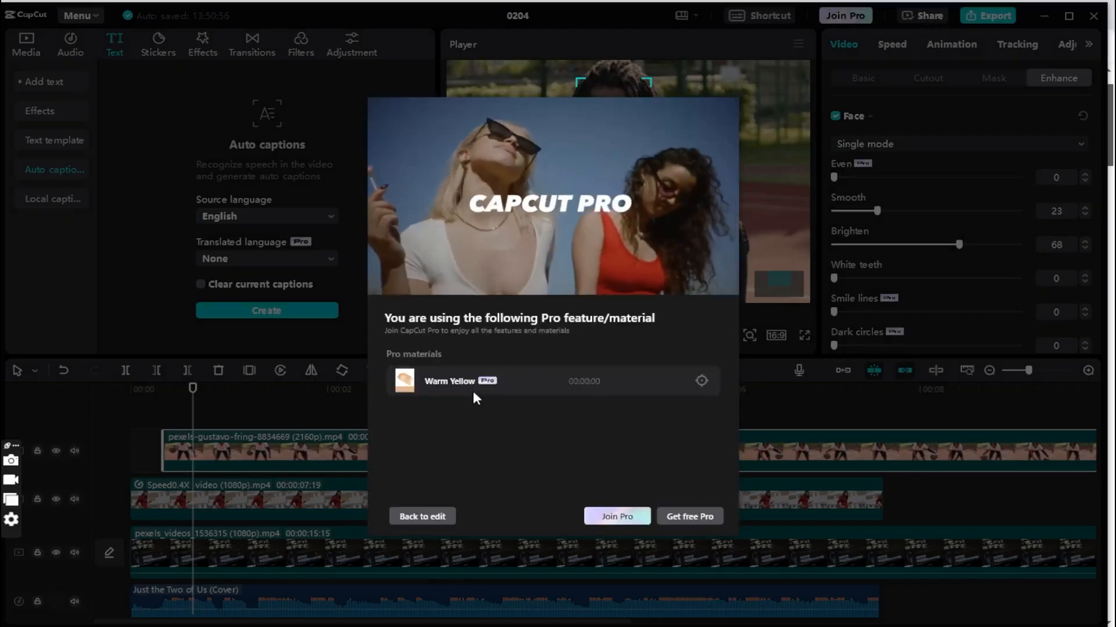